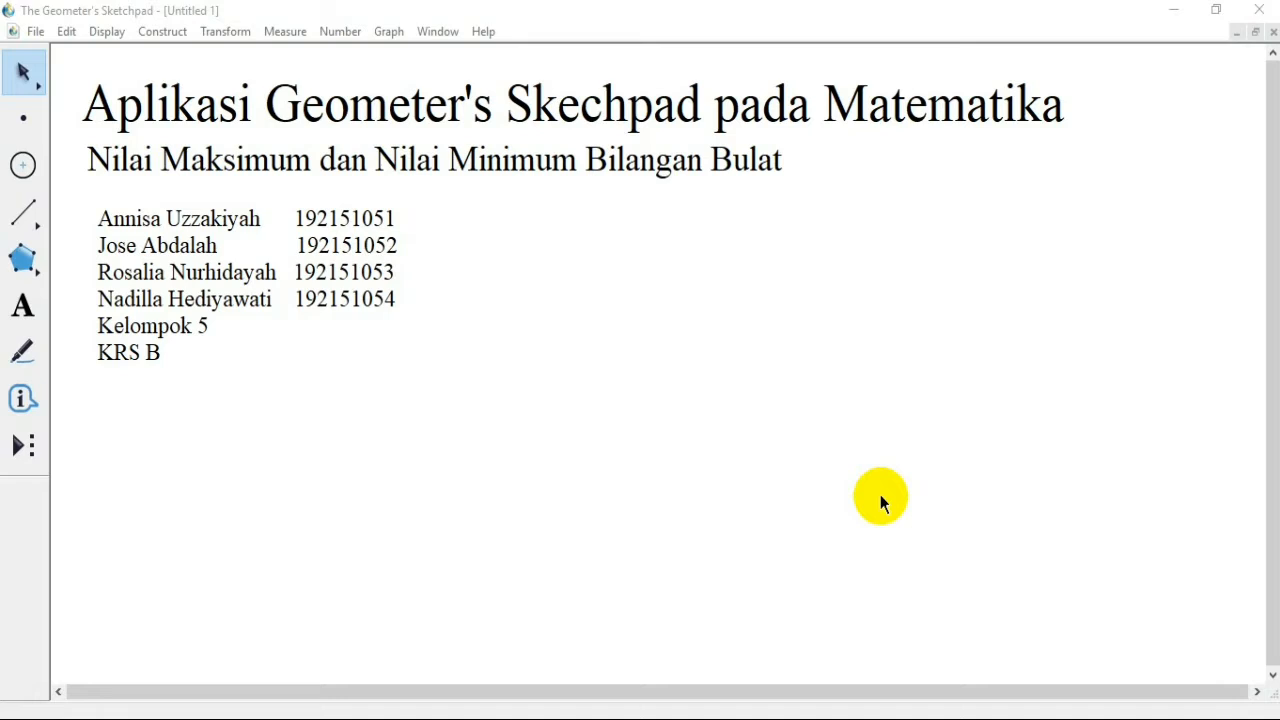
Step: Add a blank page 2 to the document
{"action": "left_click", "coordinate": [35, 33]}
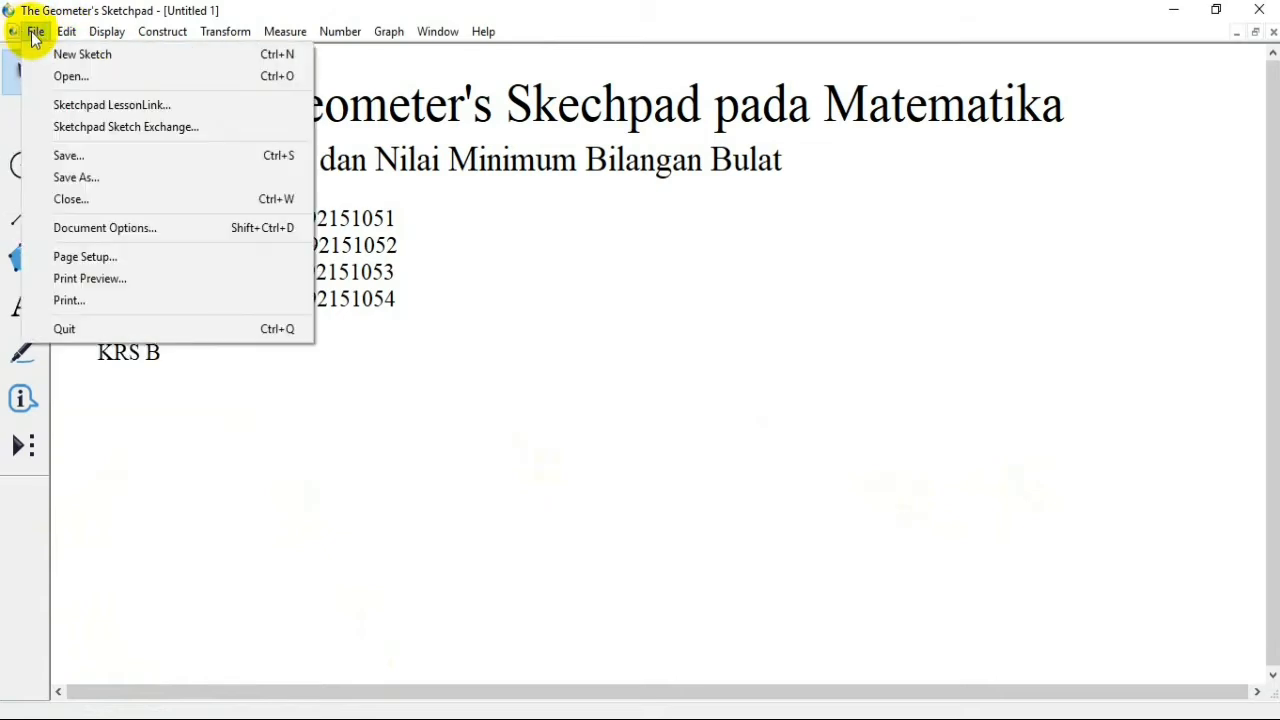
{"action": "left_click", "coordinate": [63, 227]}
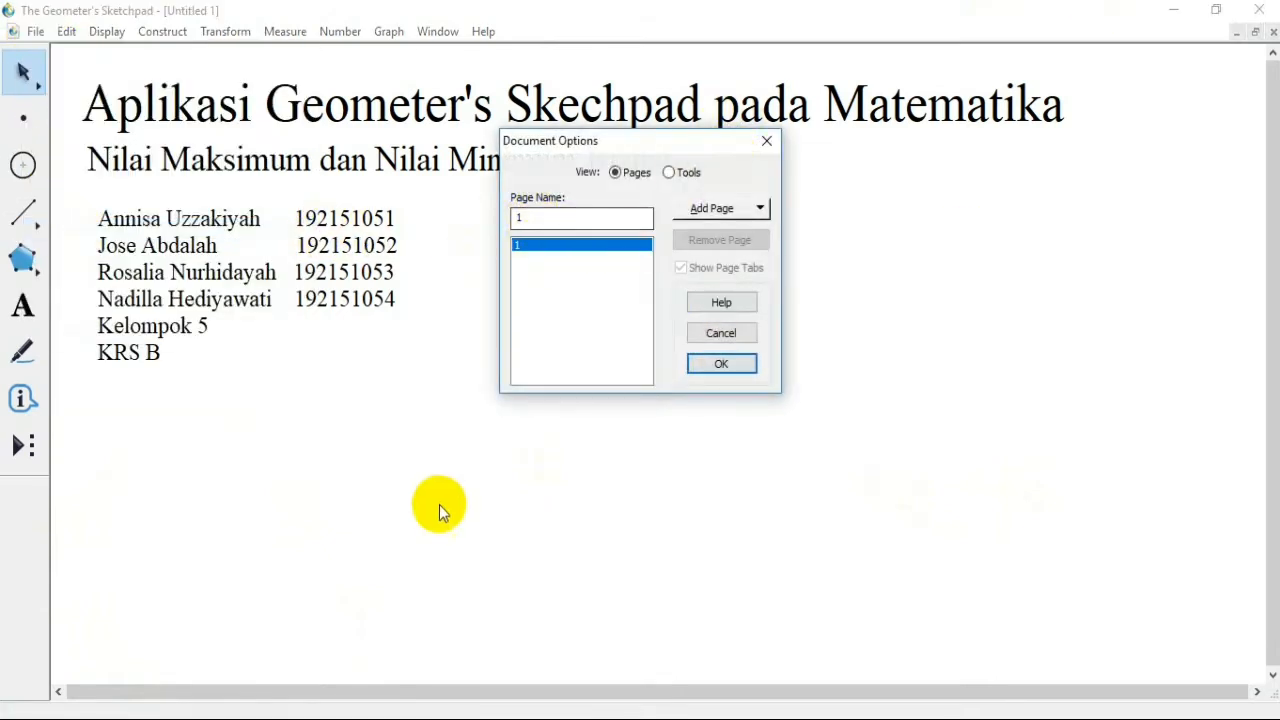
{"action": "left_click", "coordinate": [737, 208]}
{"action": "left_click", "coordinate": [737, 236]}
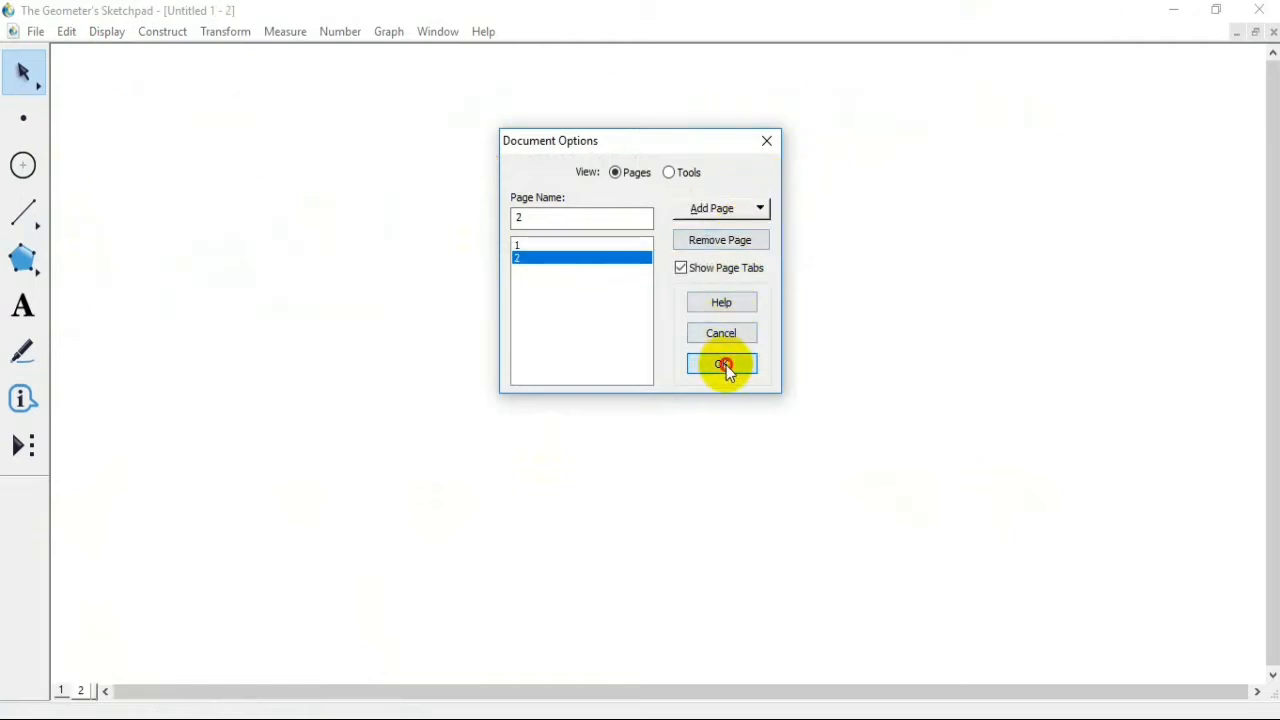
{"action": "left_click", "coordinate": [726, 365]}
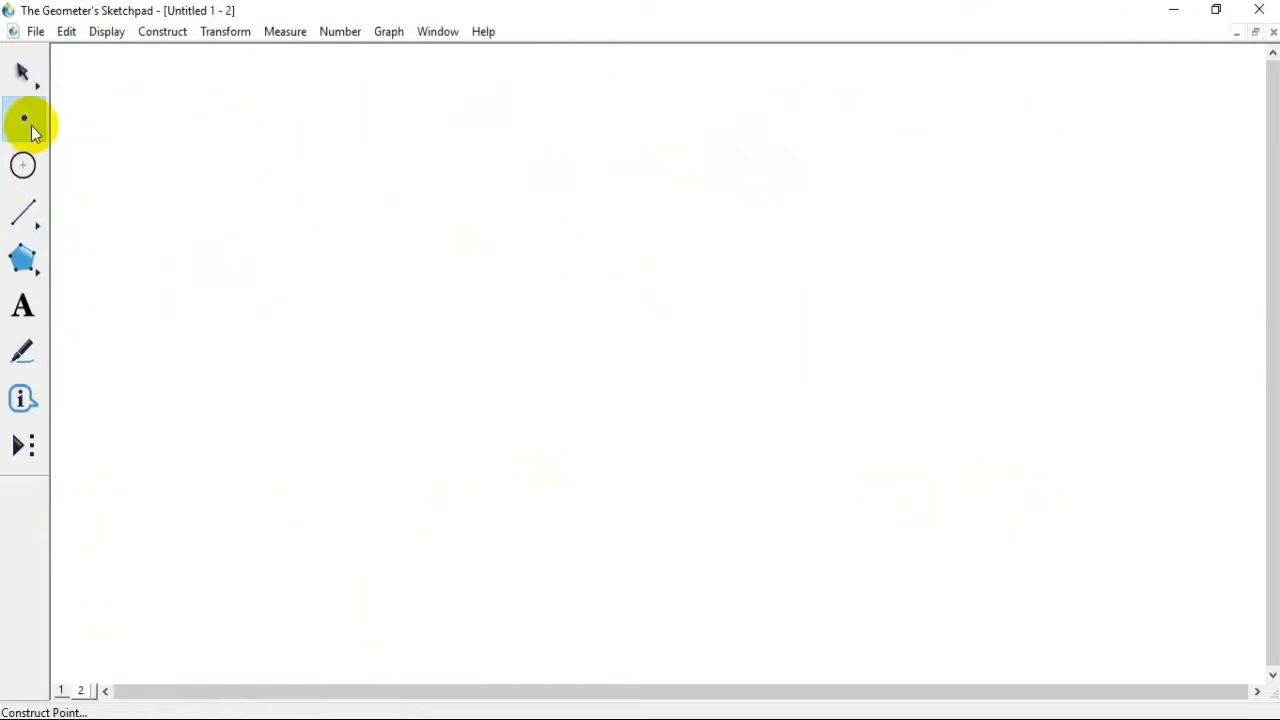
Step: Draw a horizontal segment near the top of the page and label its endpoints A and B
{"action": "left_click", "coordinate": [23, 212]}
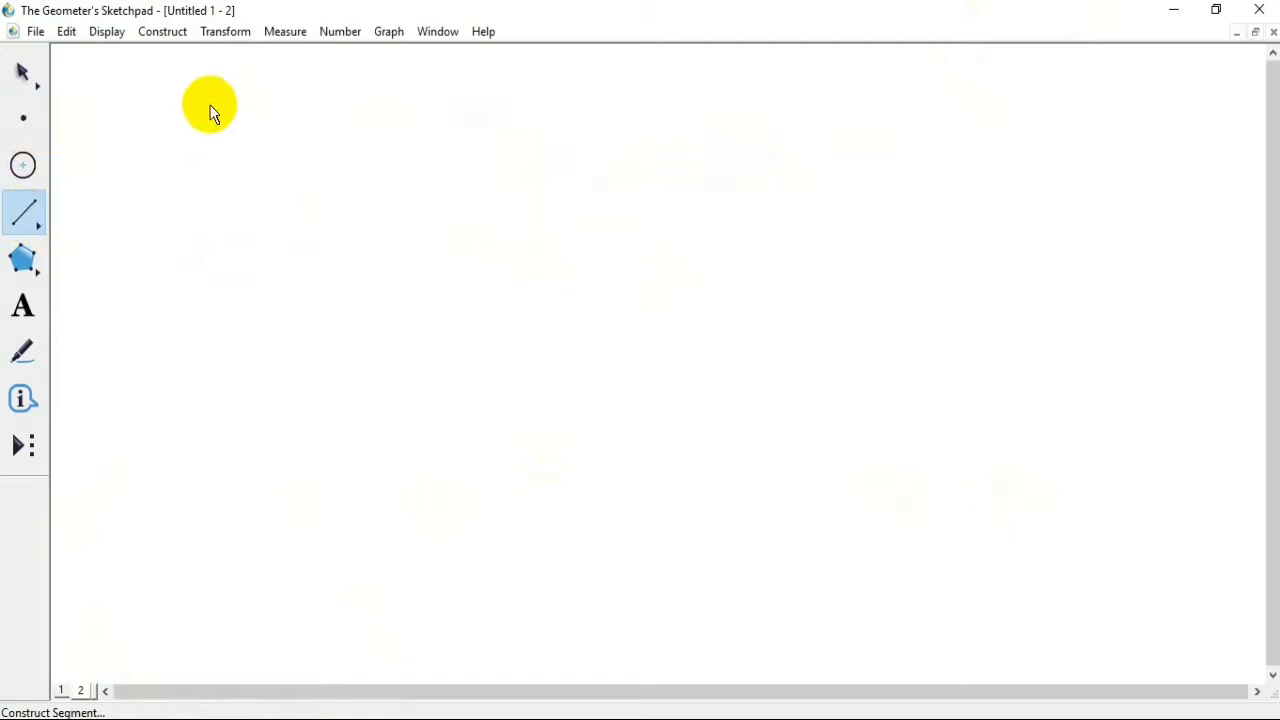
{"action": "left_click_drag", "start_coordinate": [120, 87], "coordinate": [579, 109]}
{"action": "left_click", "coordinate": [23, 306]}
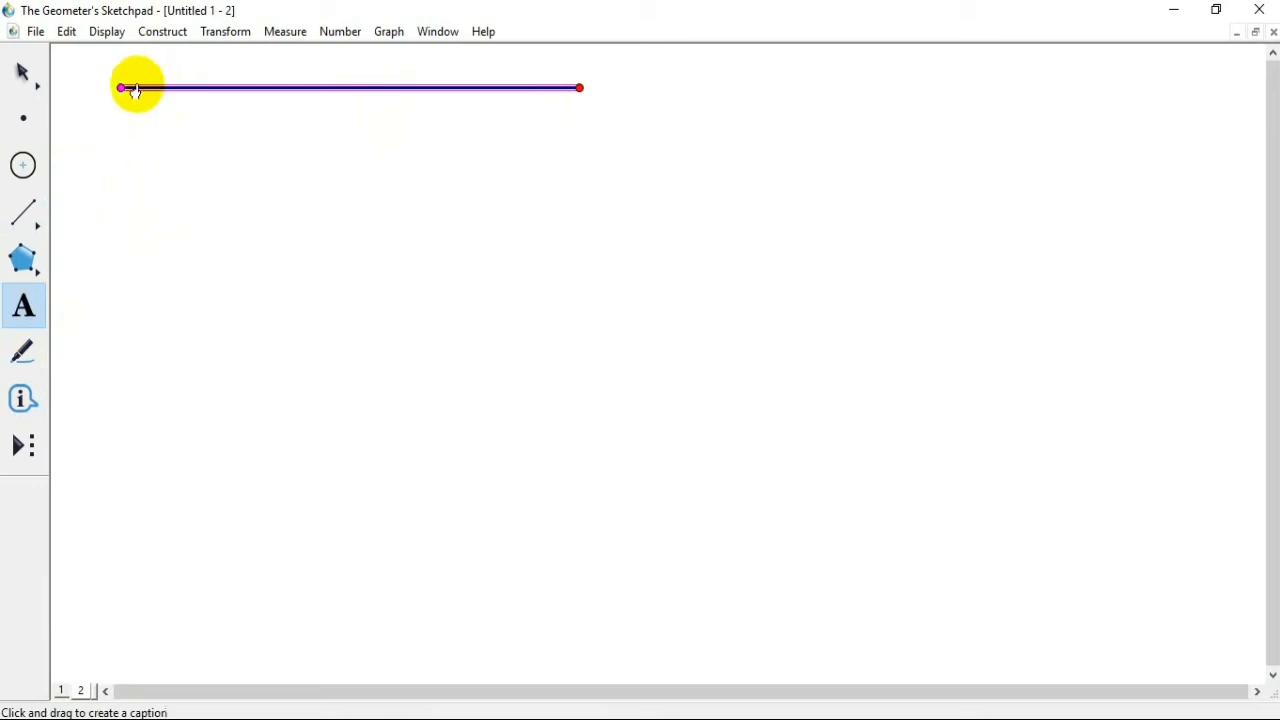
{"action": "left_click", "coordinate": [121, 90]}
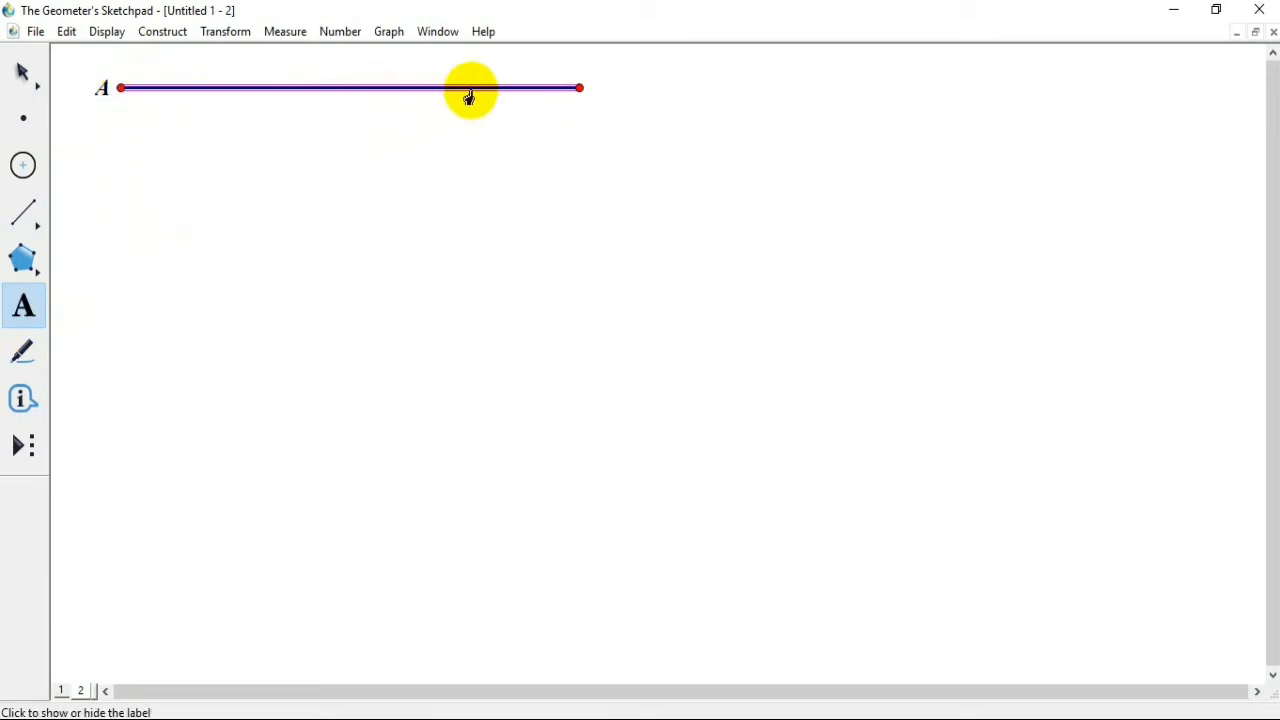
Step: Place four points along segment AB between its endpoints
{"action": "left_click", "coordinate": [22, 112]}
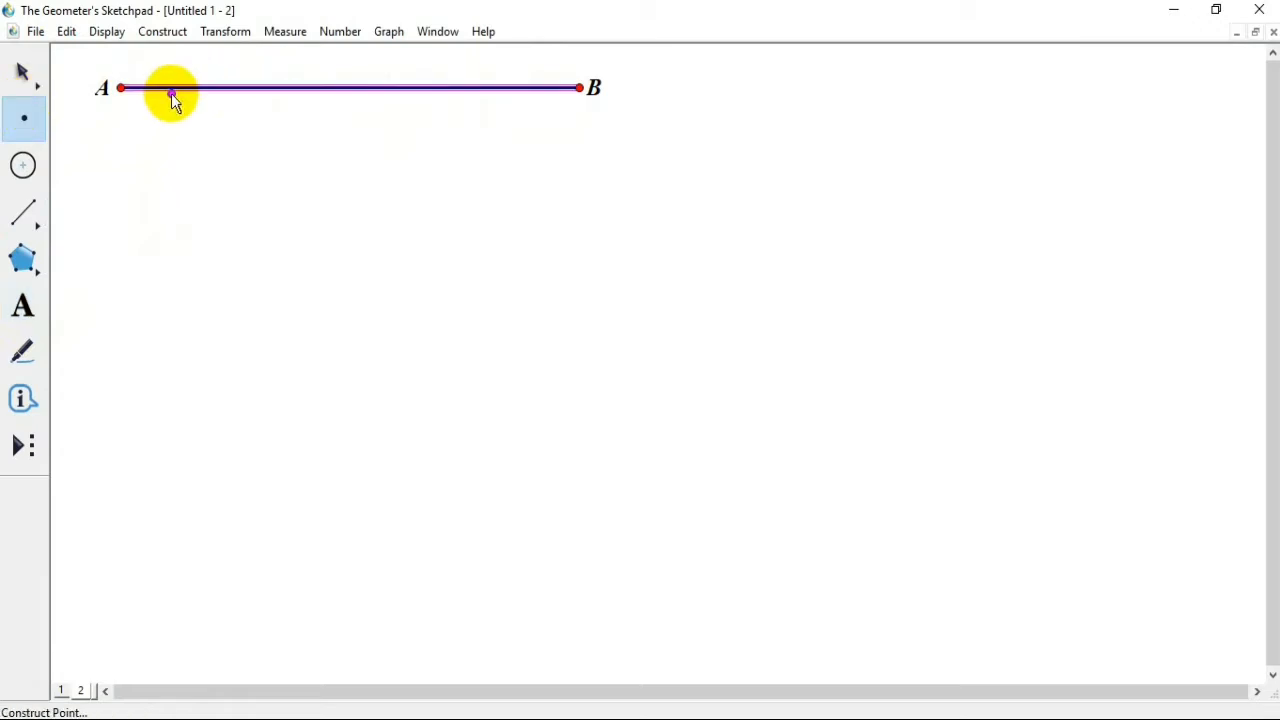
{"action": "left_click", "coordinate": [197, 89]}
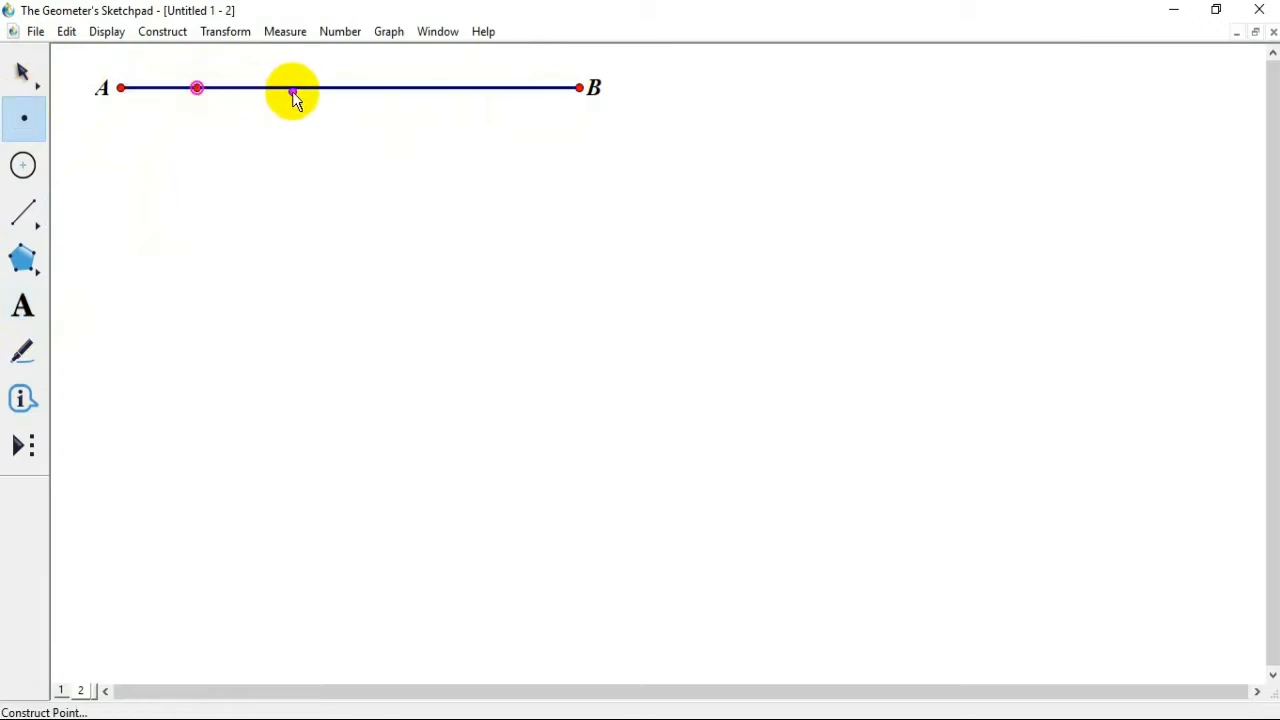
{"action": "left_click", "coordinate": [296, 88]}
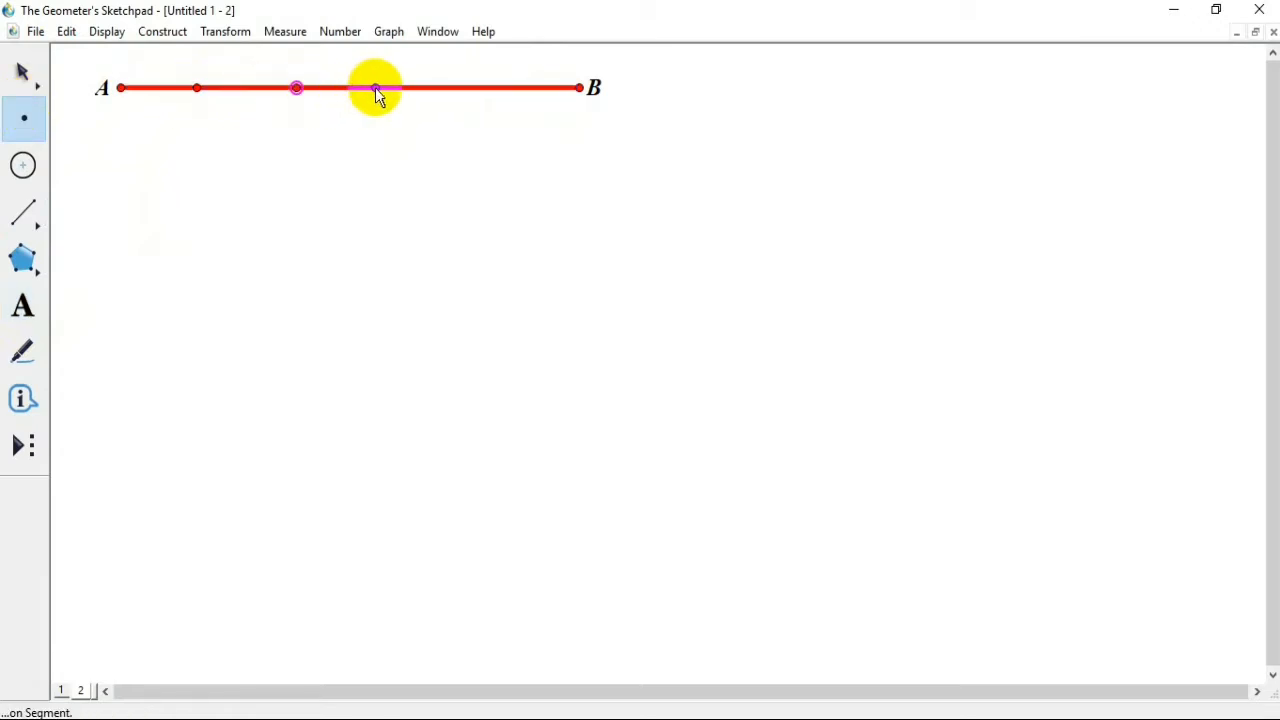
{"action": "left_click", "coordinate": [375, 88]}
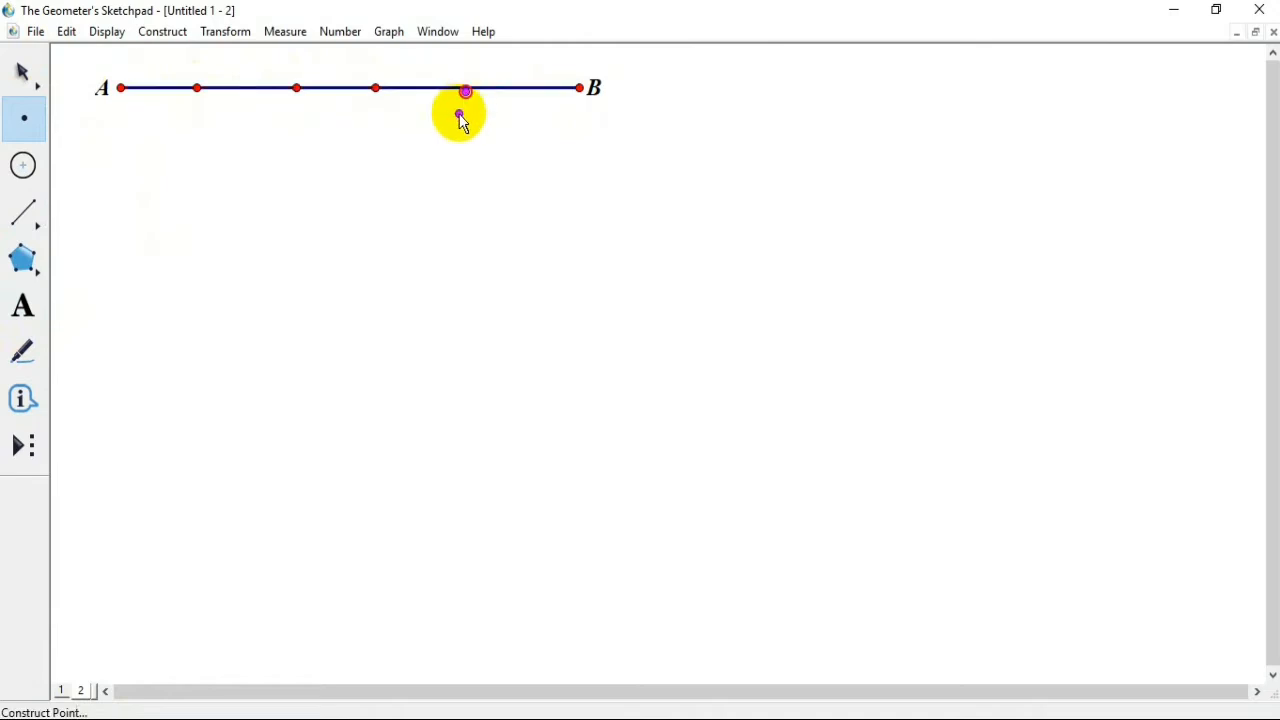
{"action": "left_click", "coordinate": [466, 88]}
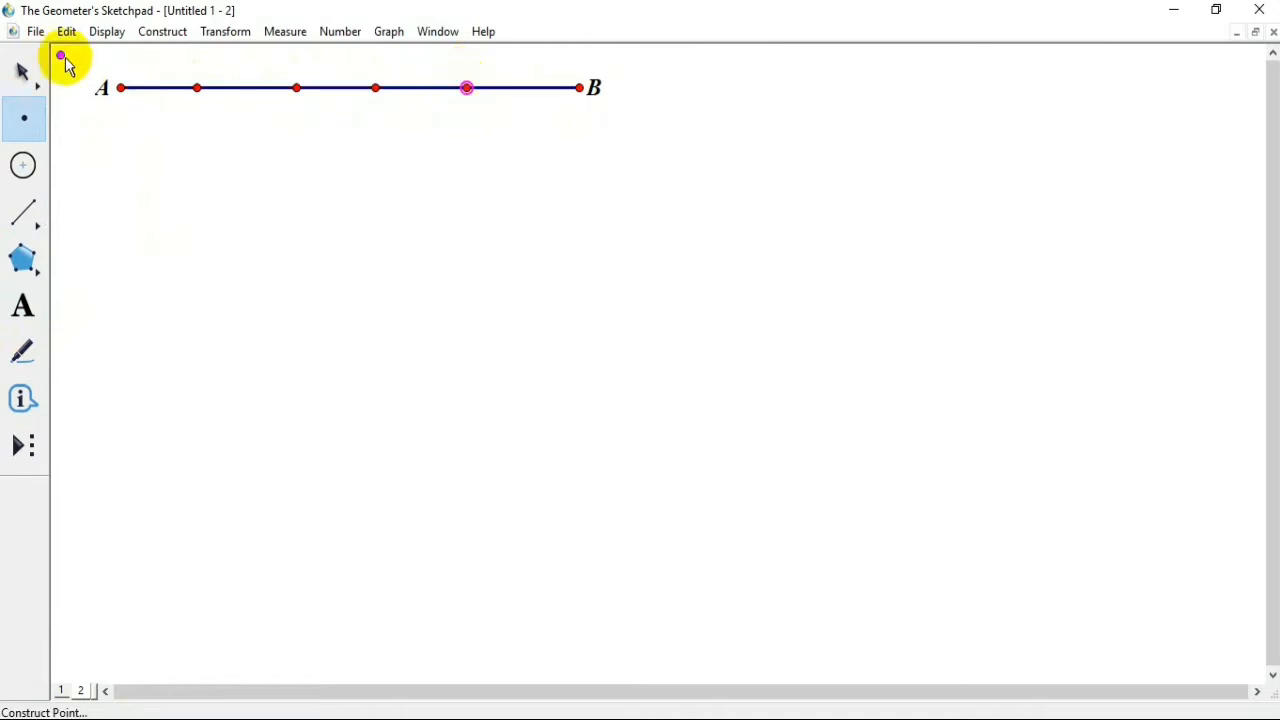
Step: Label the four inner points of segment AB in sequence from A towards B, starting with the letter C
{"action": "left_click", "coordinate": [22, 75]}
{"action": "left_click", "coordinate": [197, 89]}
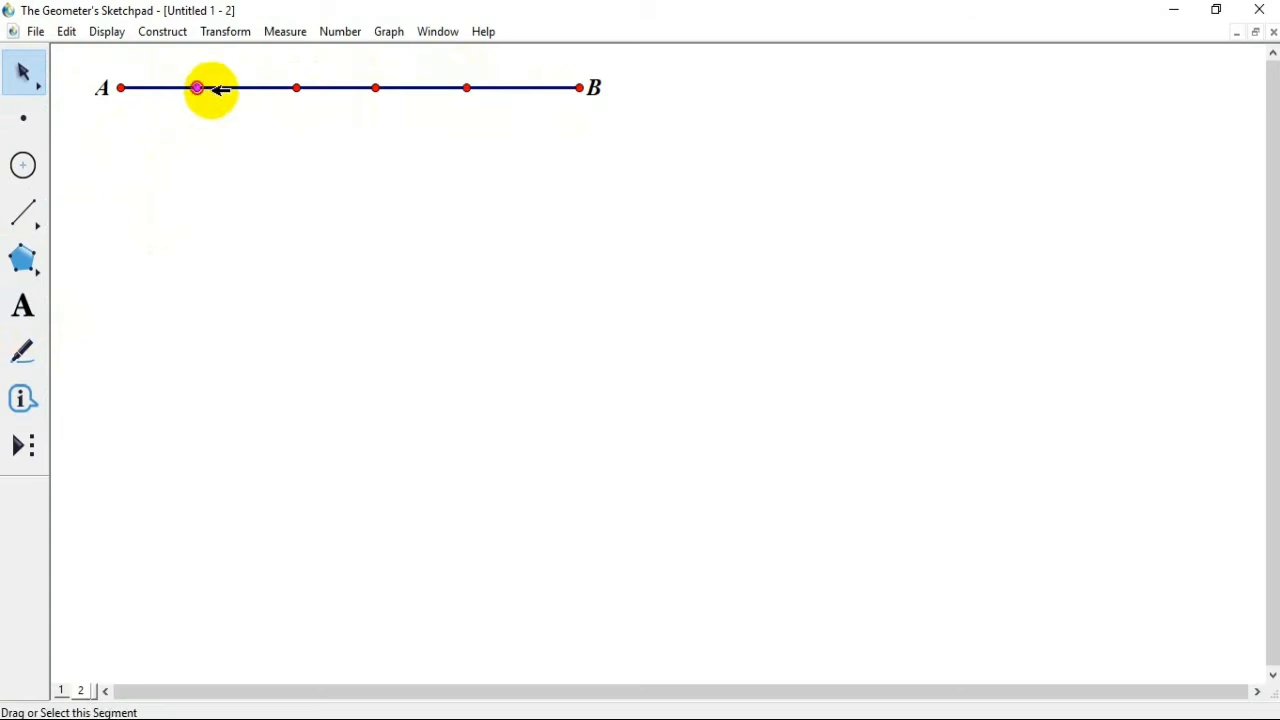
{"action": "left_click", "coordinate": [296, 88], "text": "shift"}
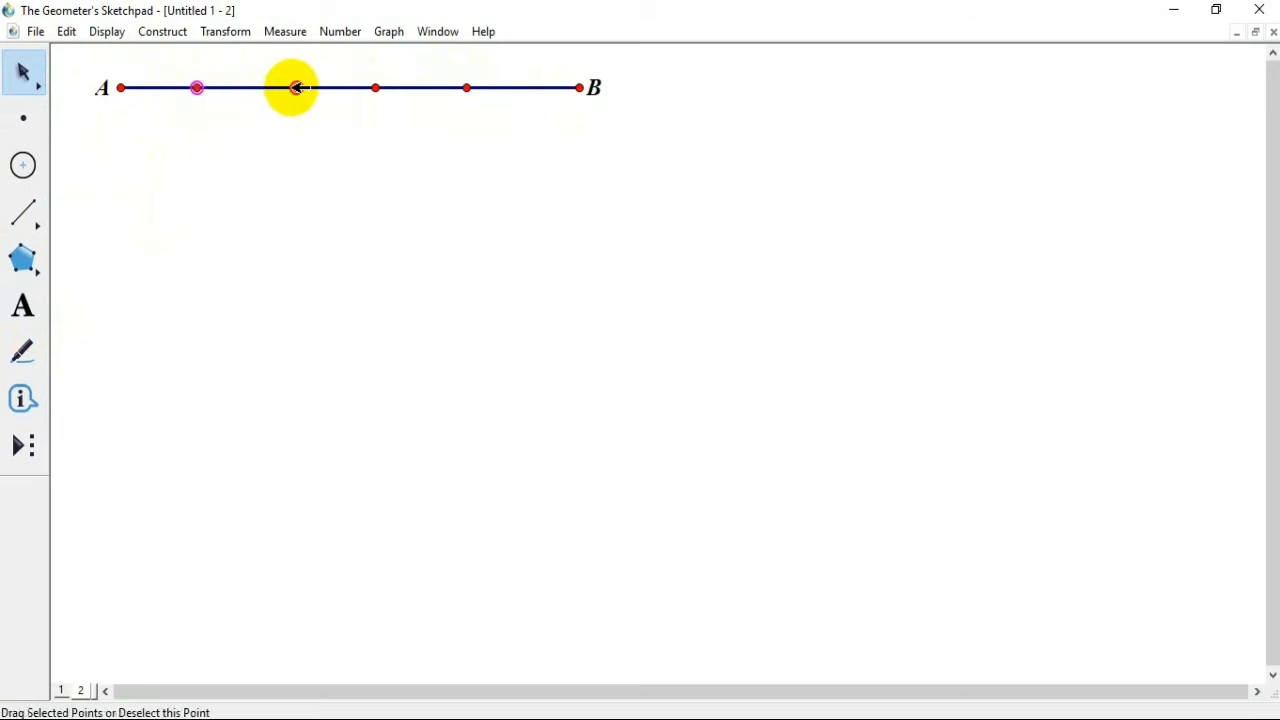
{"action": "left_click", "coordinate": [377, 88], "text": "shift"}
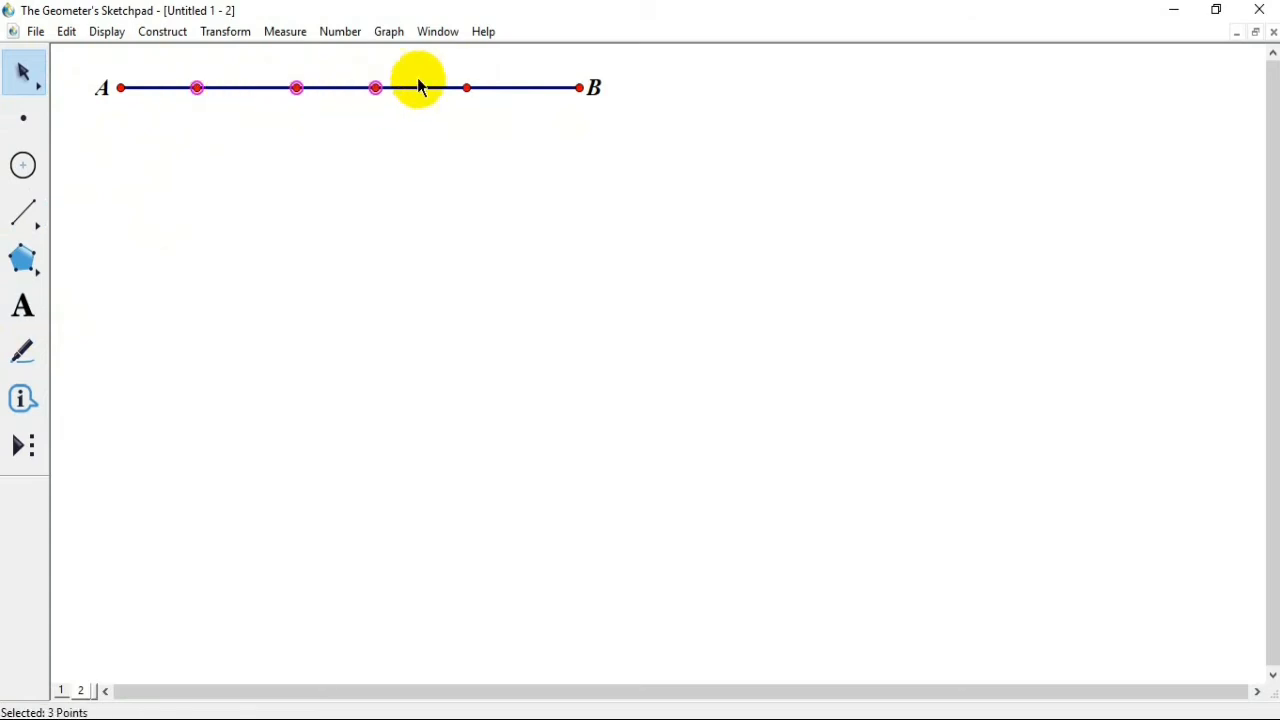
{"action": "left_click", "coordinate": [467, 88], "text": "shift"}
{"action": "left_click", "coordinate": [107, 31]}
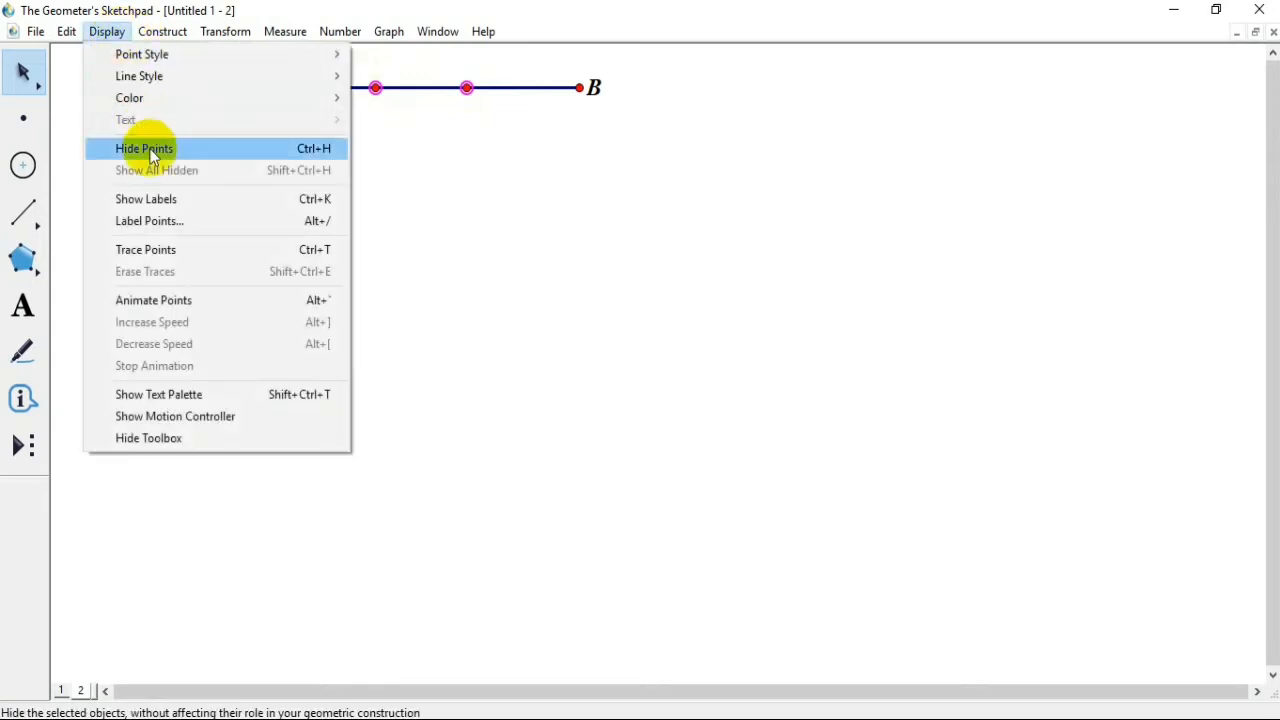
{"action": "left_click", "coordinate": [165, 222]}
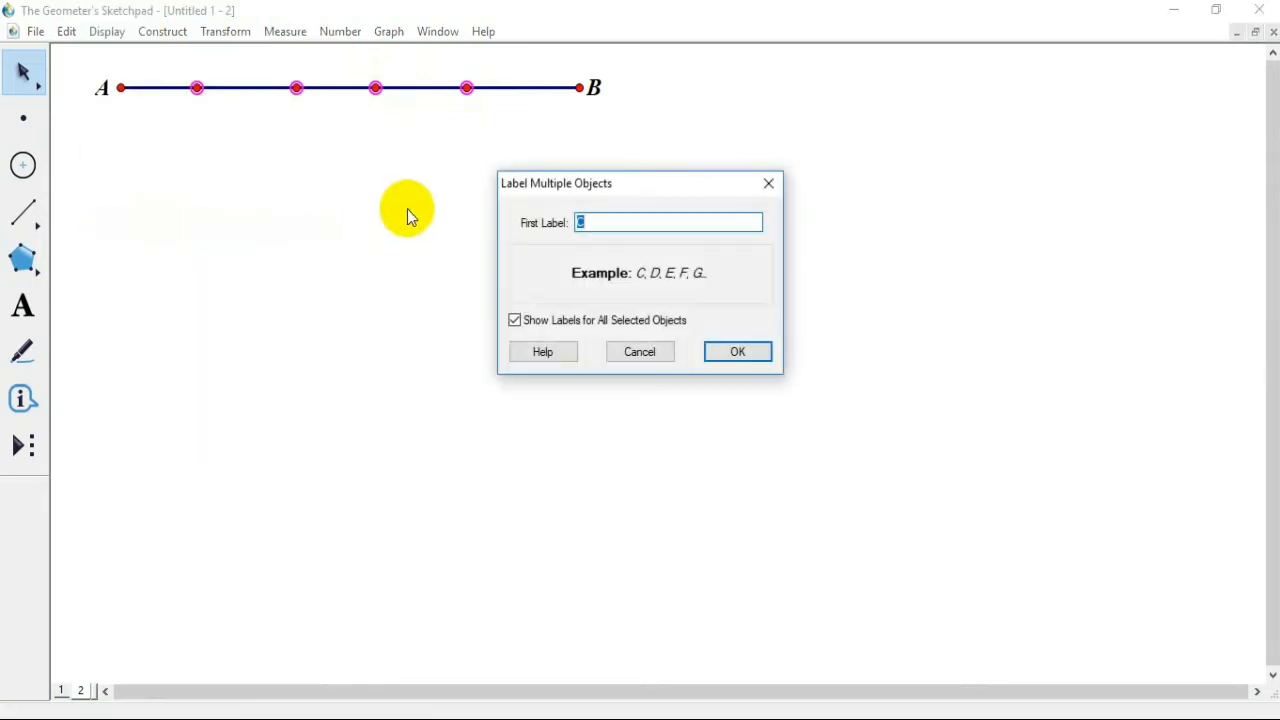
{"action": "left_click", "coordinate": [762, 363]}
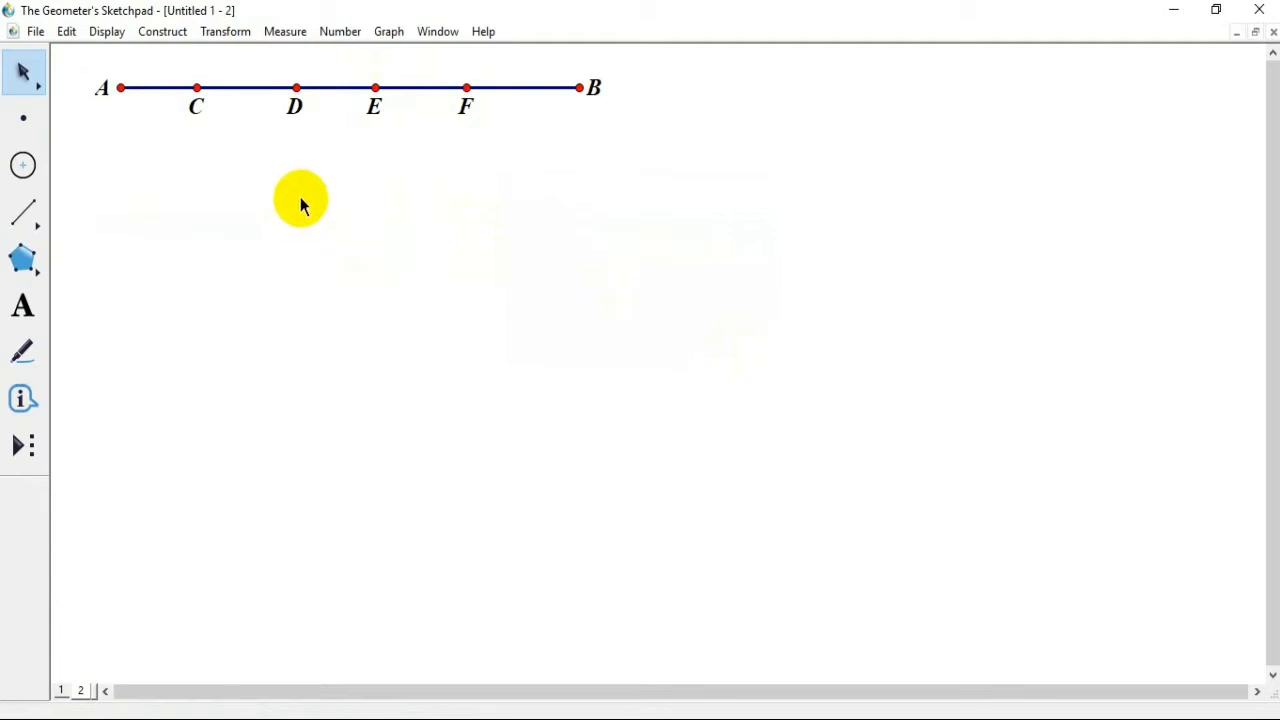
Step: Measure the values of points C, D, E and F on segment AB
{"action": "left_click", "coordinate": [197, 88]}
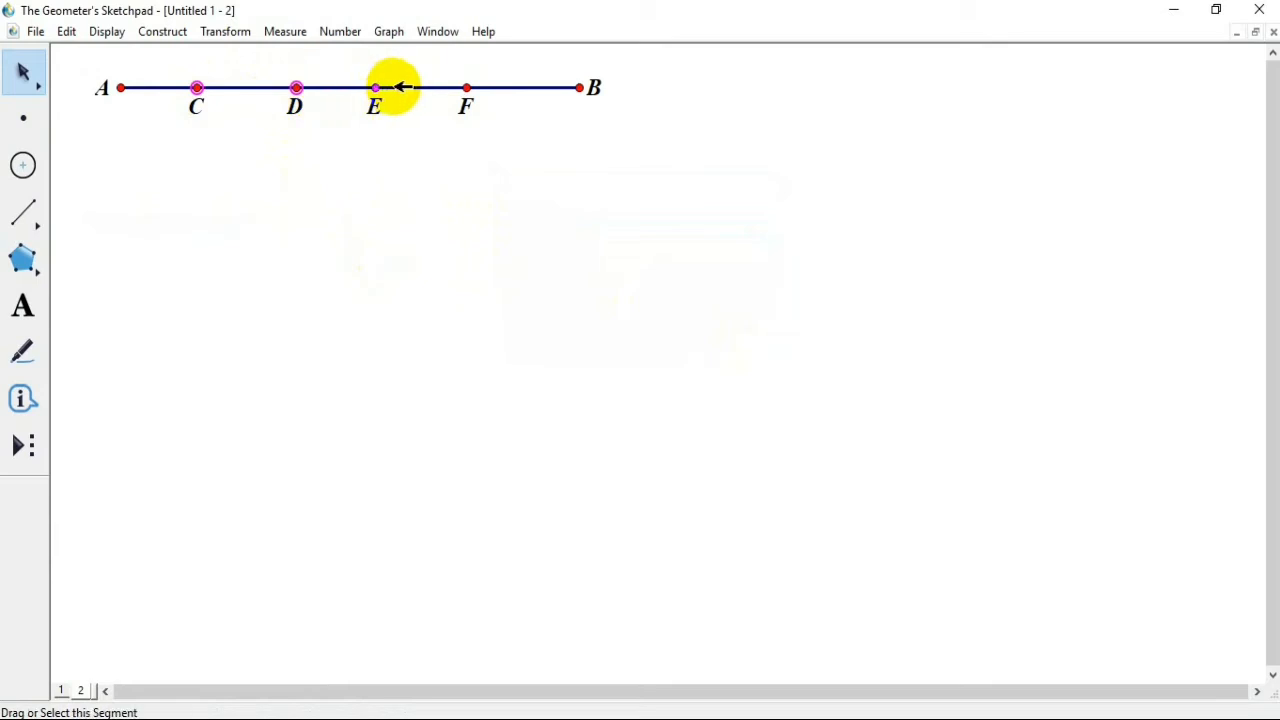
{"action": "left_click", "coordinate": [466, 88]}
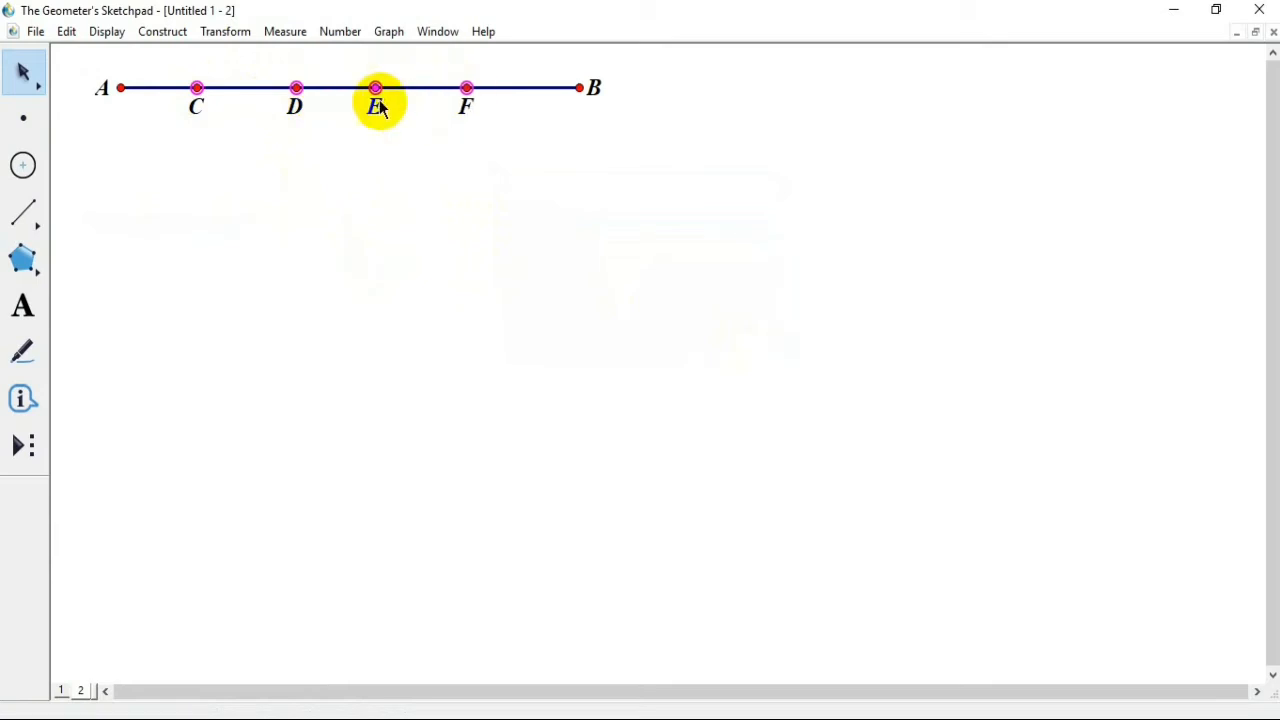
{"action": "left_click", "coordinate": [338, 32]}
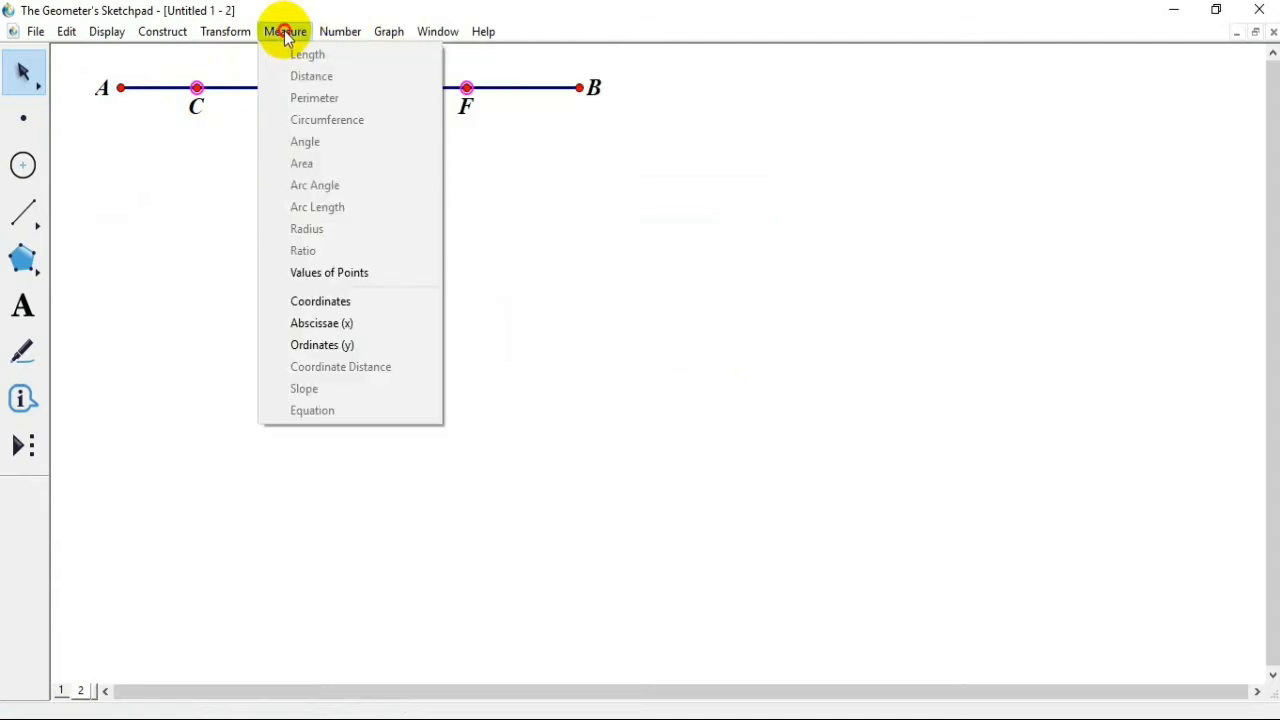
{"action": "left_click", "coordinate": [286, 33]}
{"action": "left_click", "coordinate": [286, 33]}
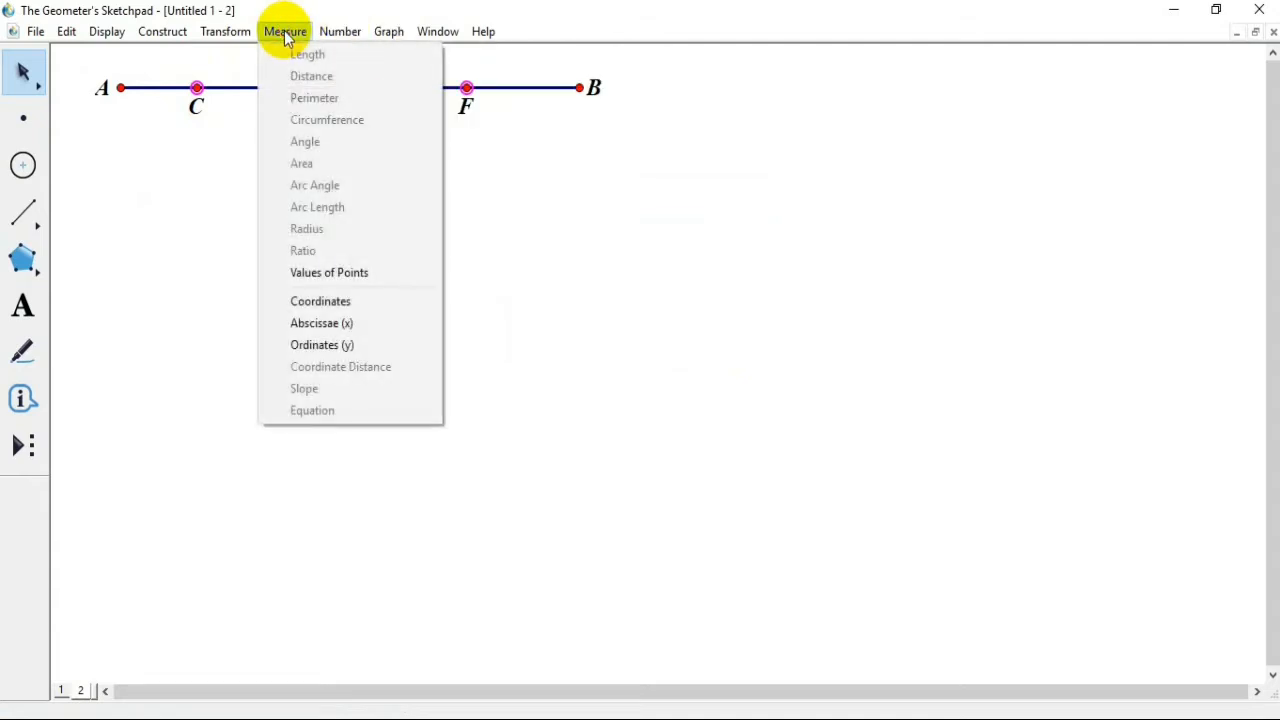
{"action": "left_click", "coordinate": [335, 278]}
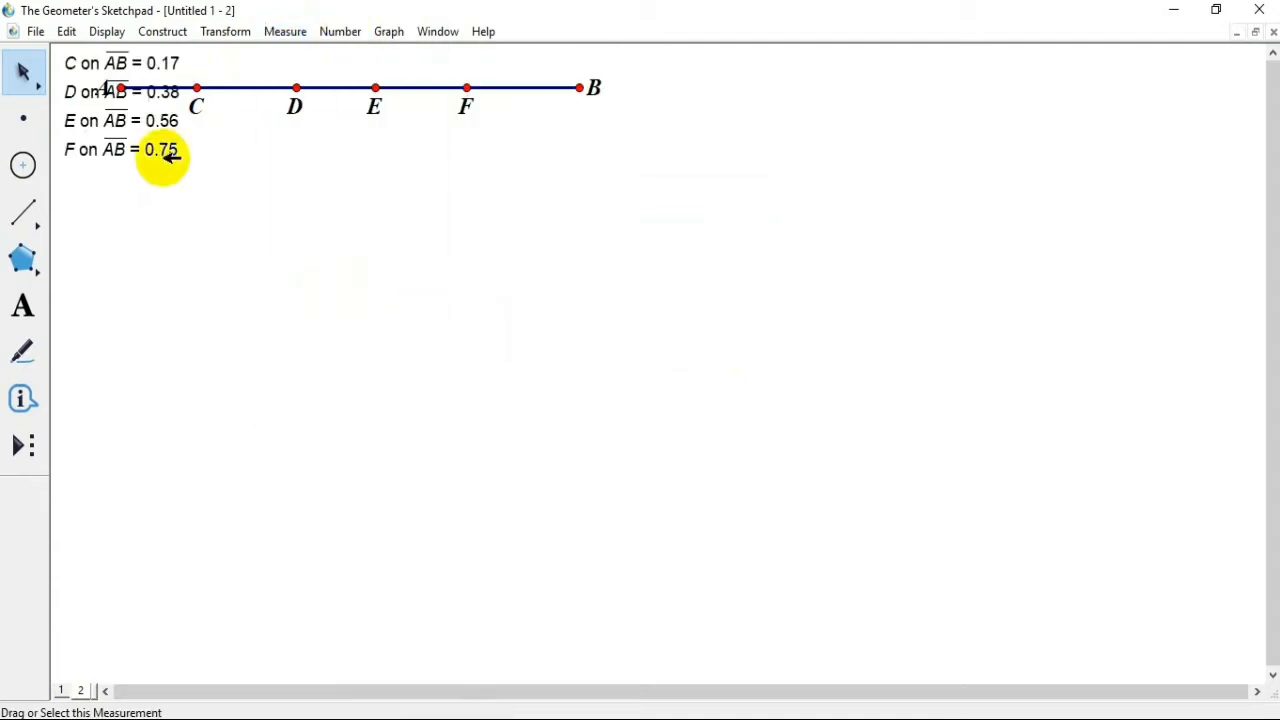
{"action": "mouse_move", "coordinate": [150, 78]}
{"action": "left_mouse_down"}
{"action": "mouse_move", "coordinate": [151, 172]}
{"action": "mouse_move", "coordinate": [155, 82]}
{"action": "left_mouse_up"}
{"action": "key", "text": "ctrl+z"}
{"action": "left_click", "coordinate": [207, 145]}
{"action": "left_click_drag", "start_coordinate": [222, 201], "coordinate": [97, 32]}
{"action": "left_click", "coordinate": [290, 178]}
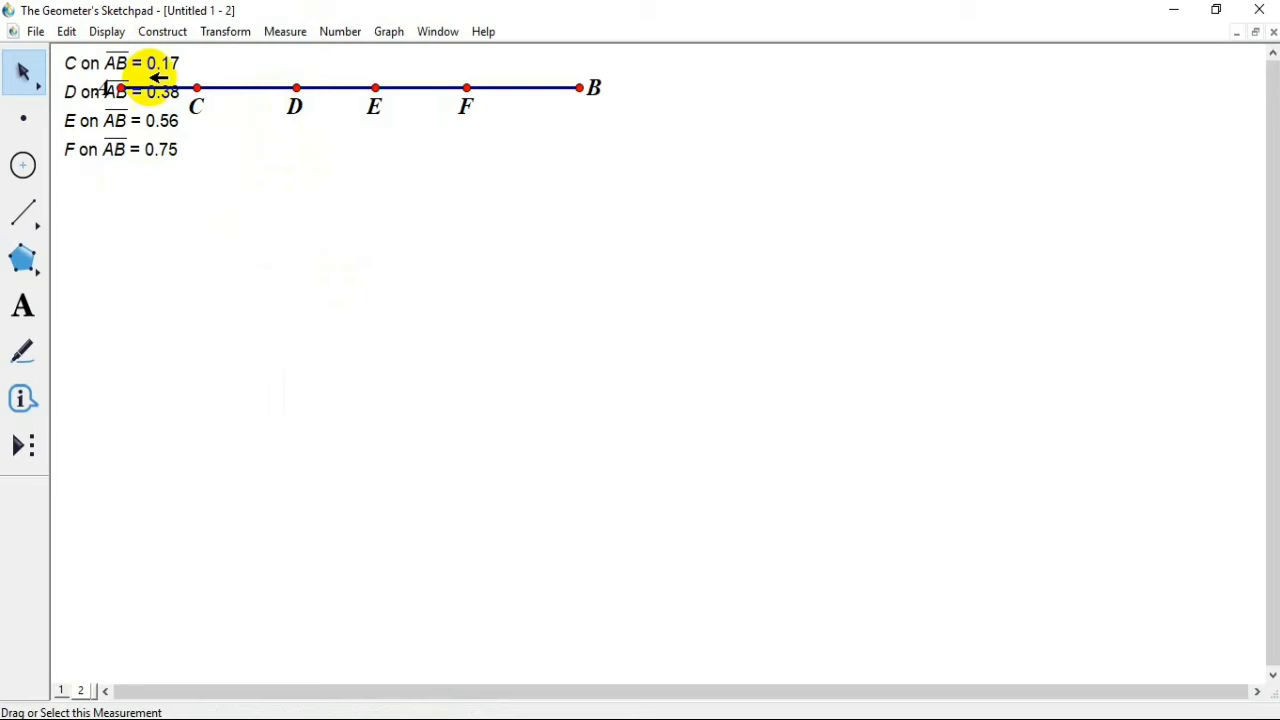
Step: Move the four point-value measurements together to a clear area below segment AB
{"action": "left_click", "coordinate": [62, 70]}
{"action": "left_click", "coordinate": [80, 91]}
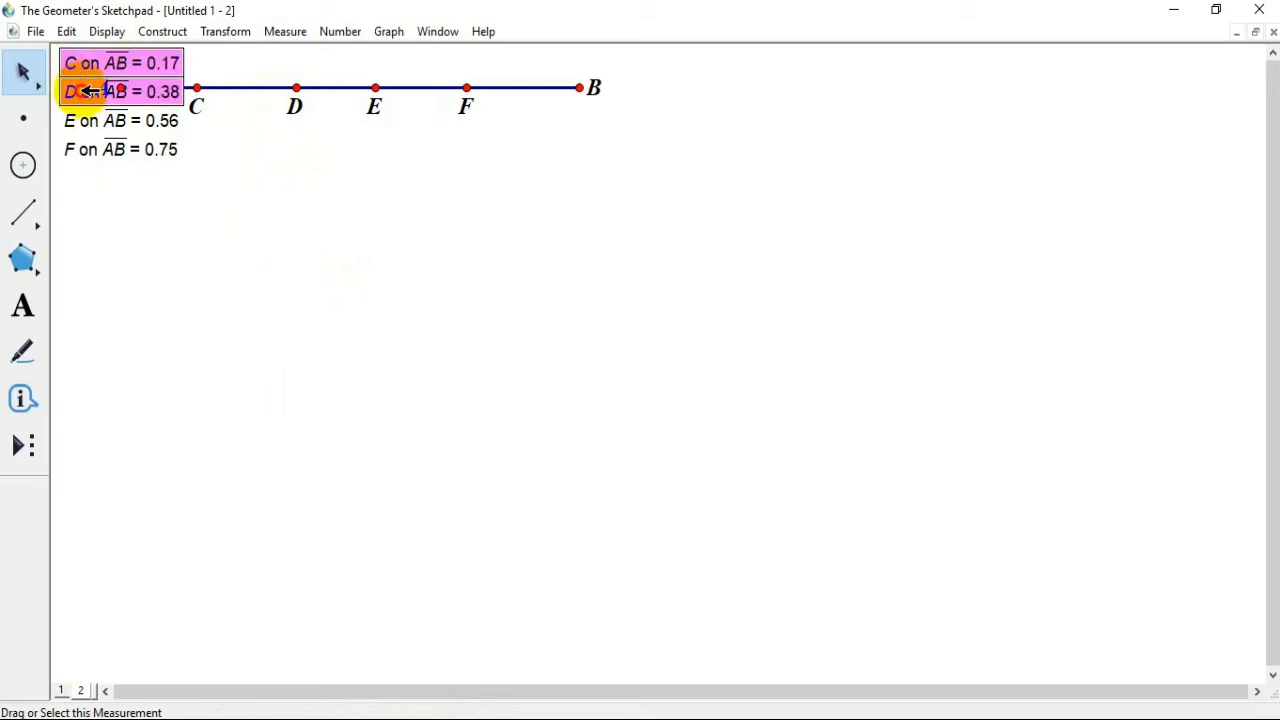
{"action": "left_click", "coordinate": [80, 120]}
{"action": "left_click", "coordinate": [80, 149]}
{"action": "left_click_drag", "start_coordinate": [86, 91], "coordinate": [88, 188]}
{"action": "left_click", "coordinate": [275, 202]}
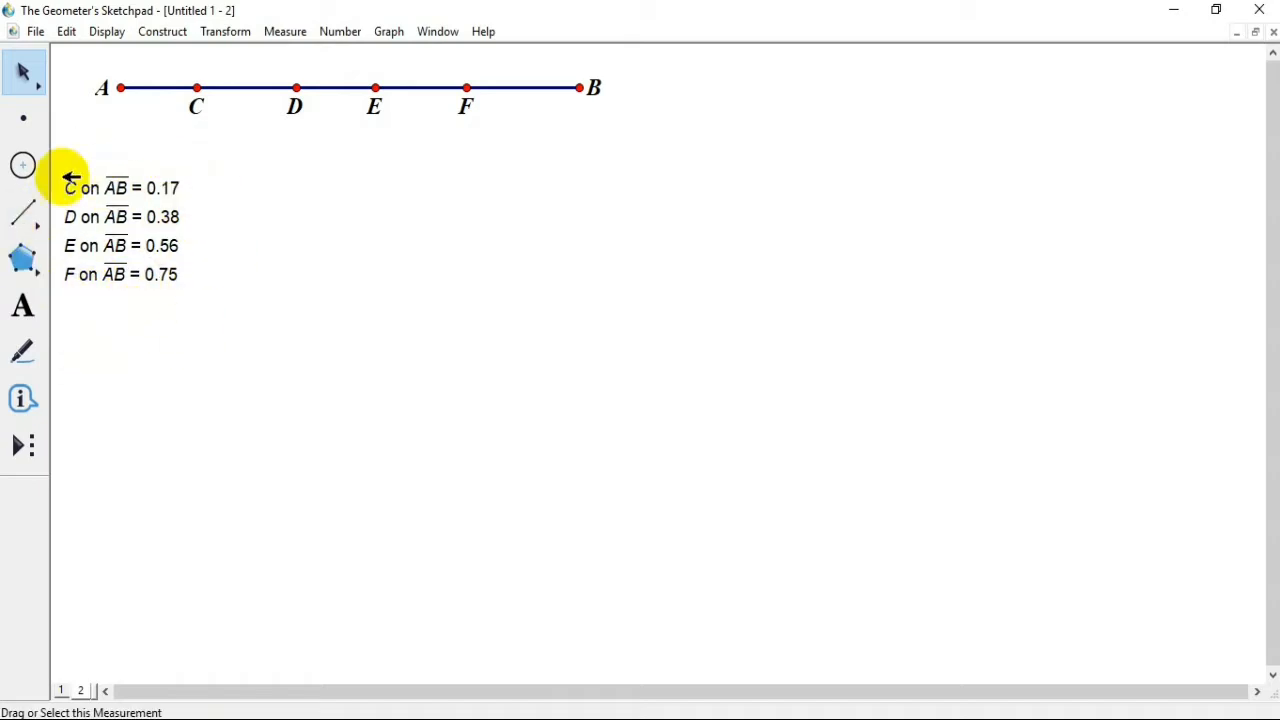
Step: Create the function f(x) = round(x * 100) and place it beside the point-value measurements, below segment AB
{"action": "left_click", "coordinate": [338, 32]}
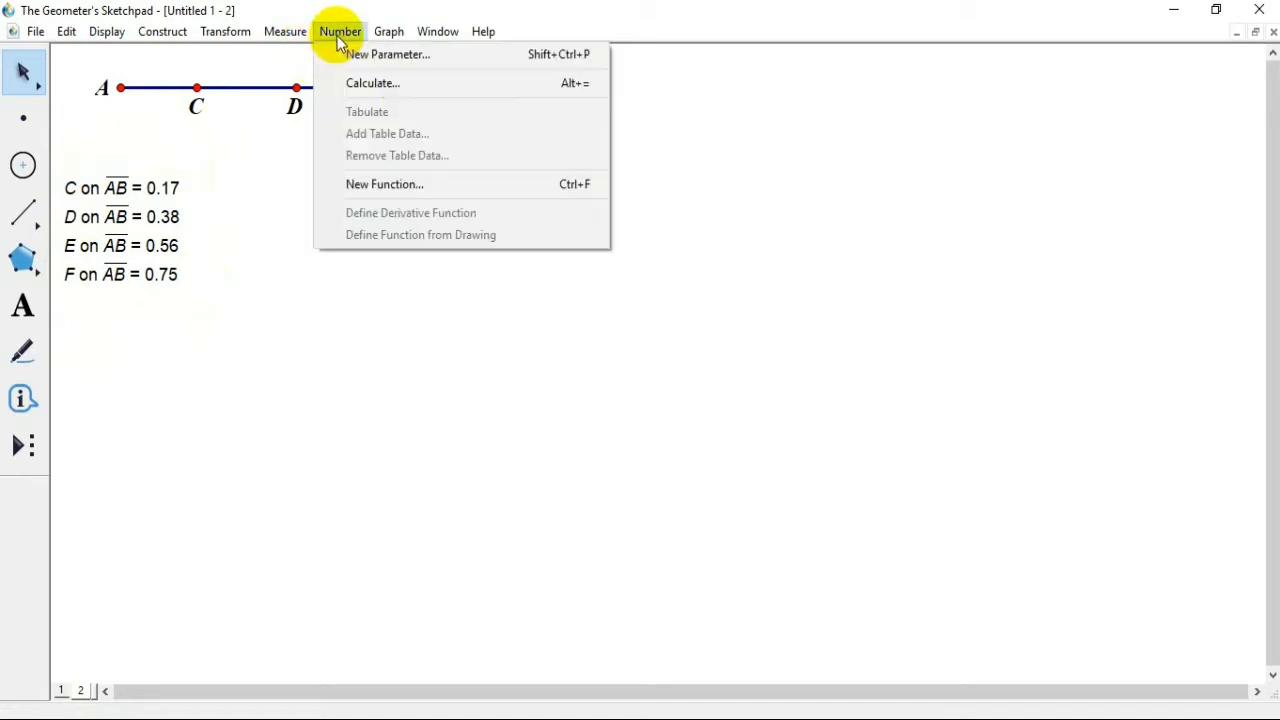
{"action": "left_click", "coordinate": [404, 192]}
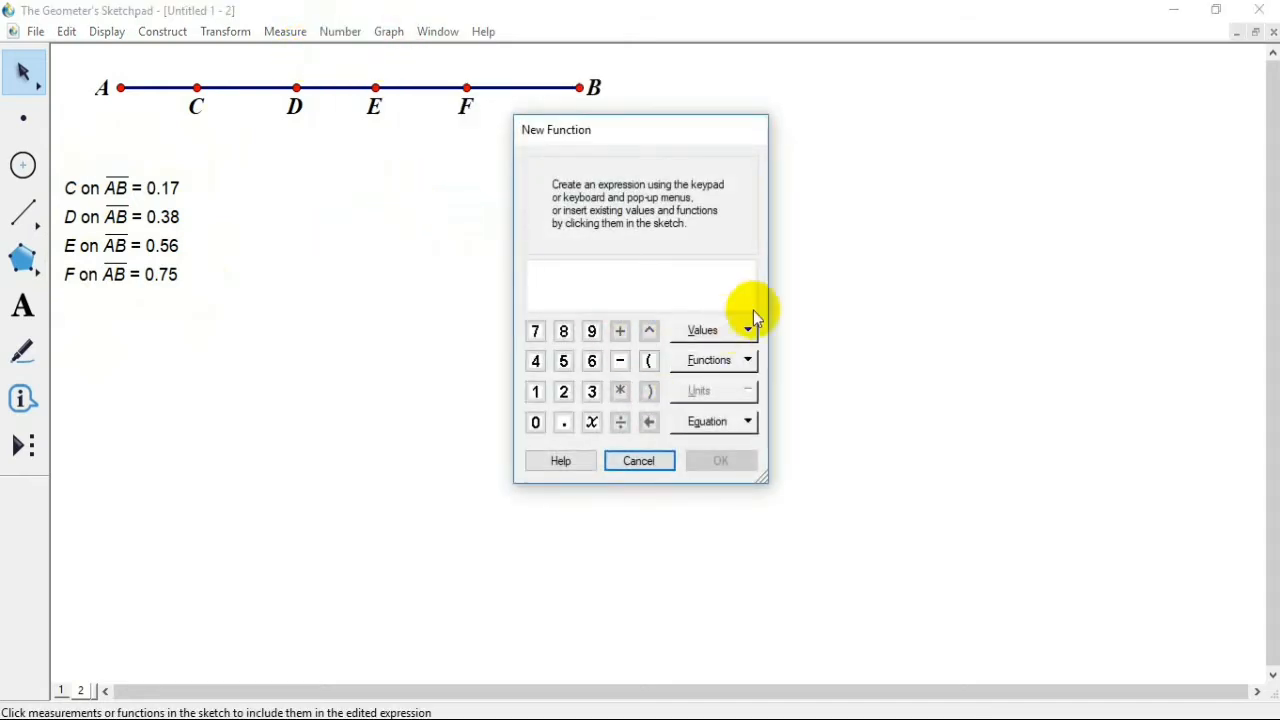
{"action": "left_click", "coordinate": [740, 359]}
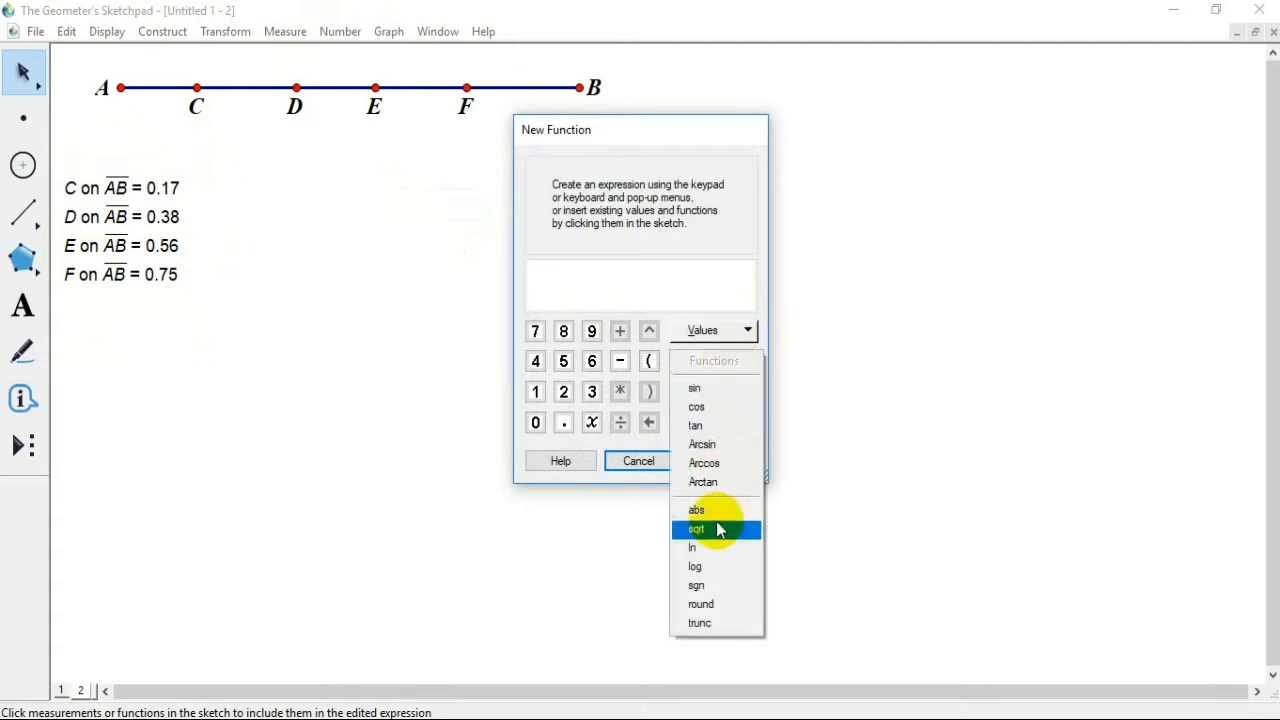
{"action": "left_click", "coordinate": [712, 606]}
{"action": "left_click", "coordinate": [591, 423]}
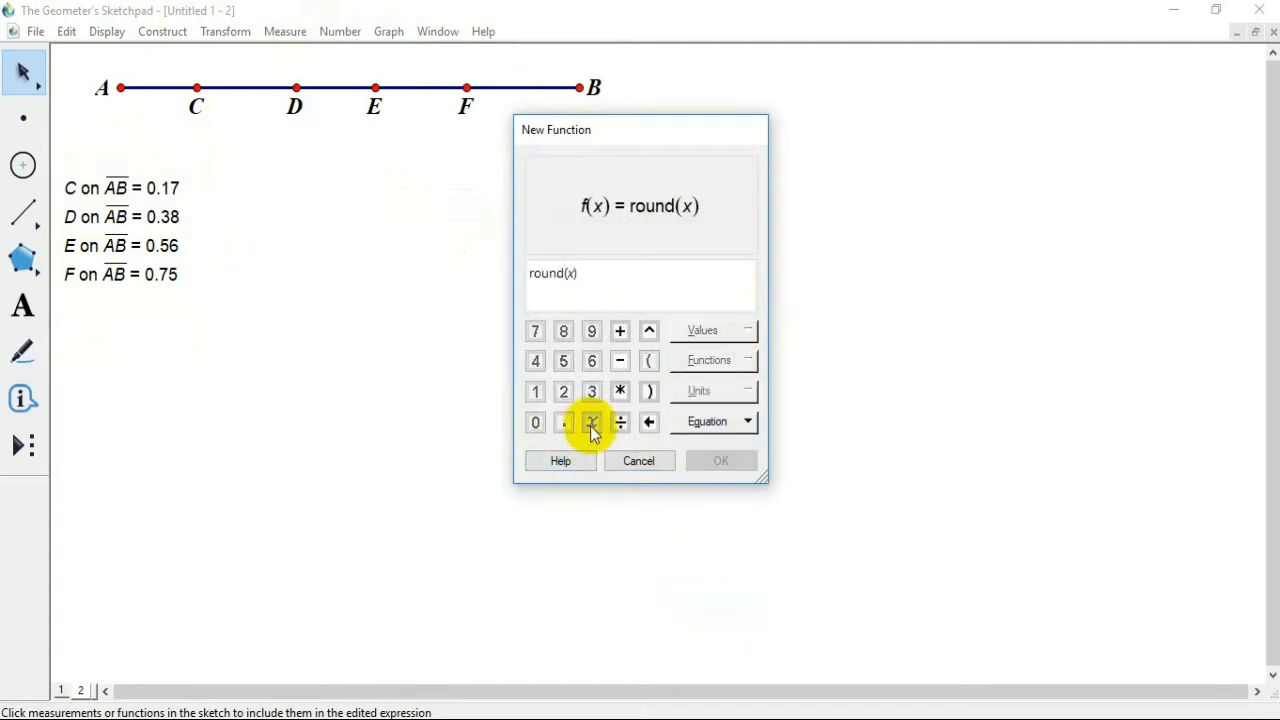
{"action": "left_click", "coordinate": [619, 392]}
{"action": "left_click", "coordinate": [534, 392]}
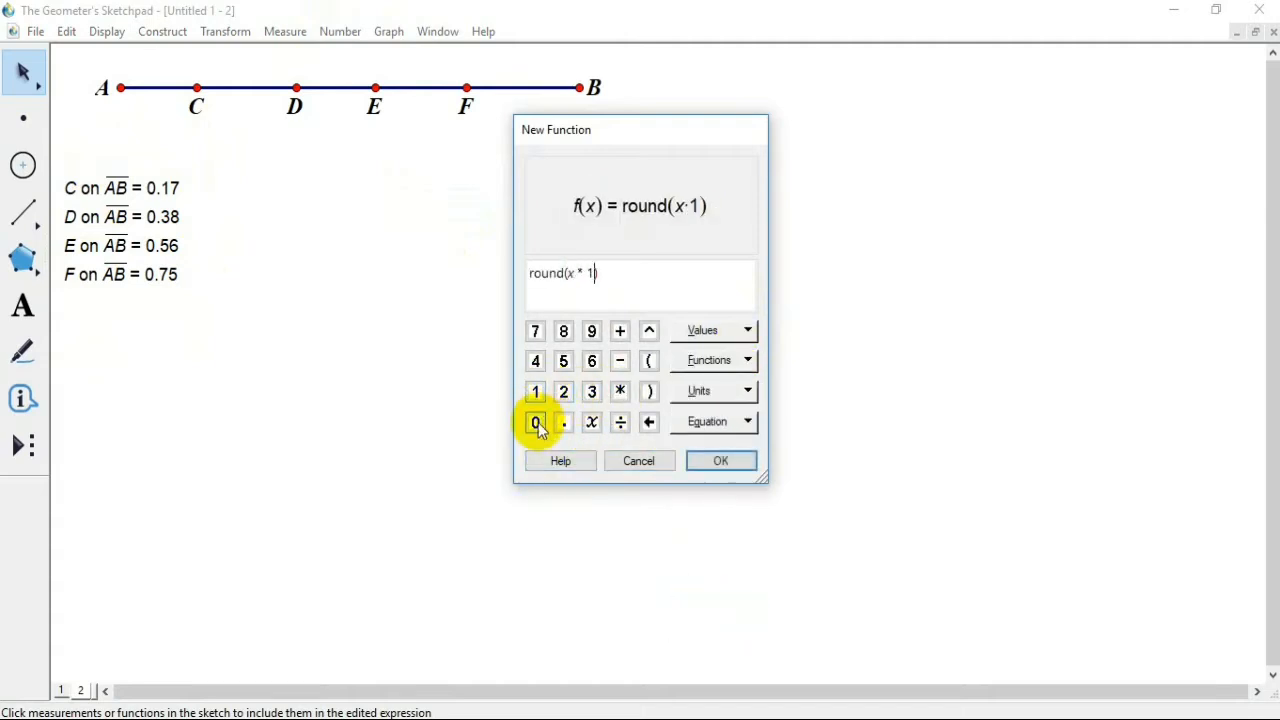
{"action": "left_click", "coordinate": [535, 422]}
{"action": "left_click", "coordinate": [535, 422]}
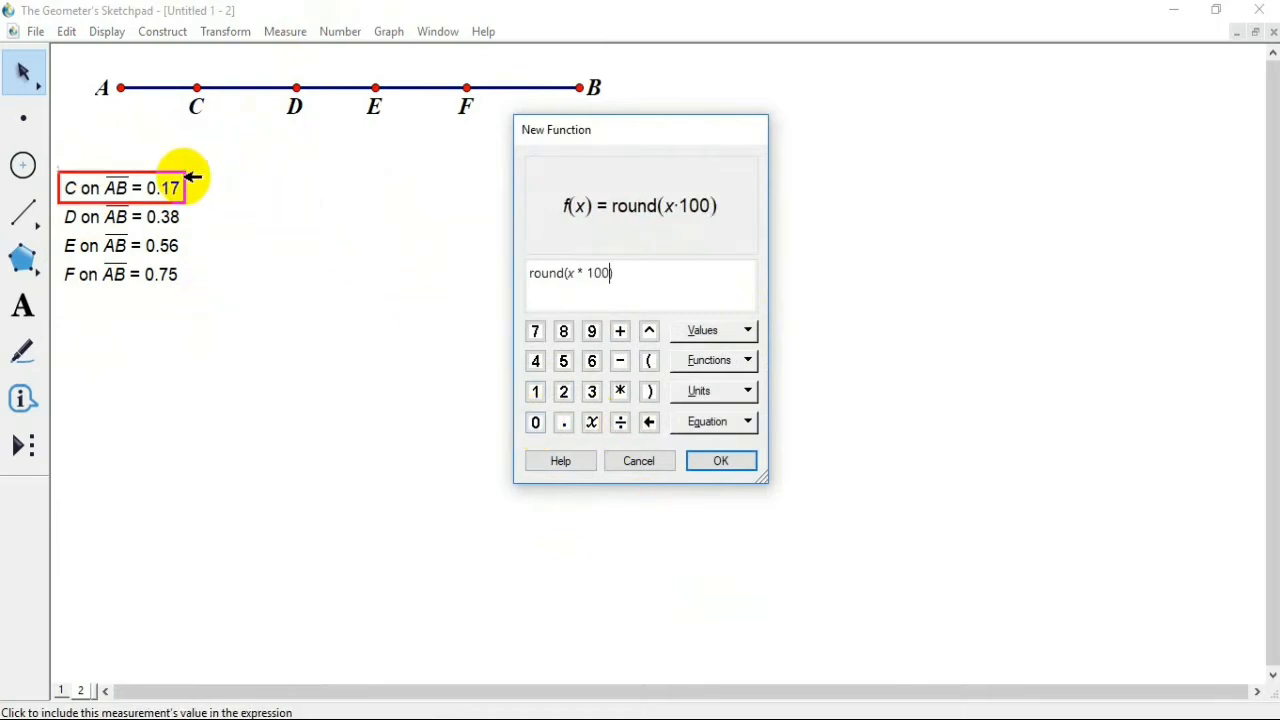
{"action": "left_click", "coordinate": [730, 466]}
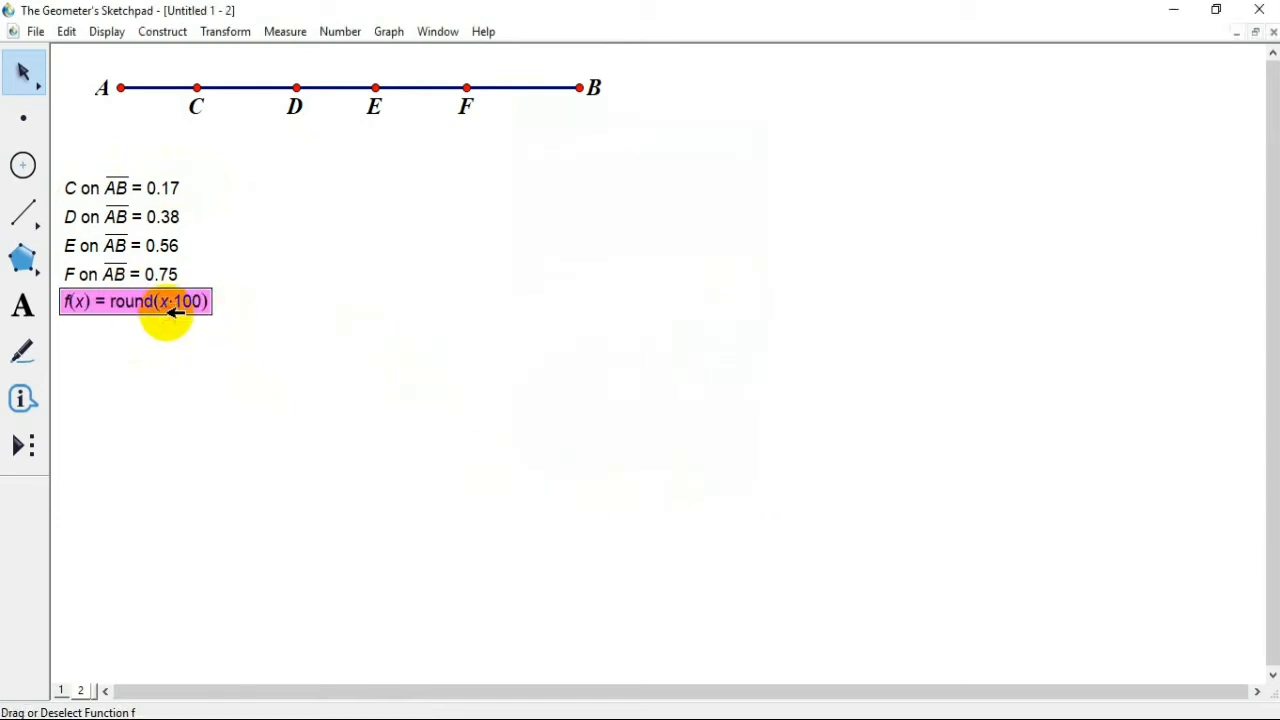
{"action": "left_click_drag", "start_coordinate": [166, 313], "coordinate": [370, 180]}
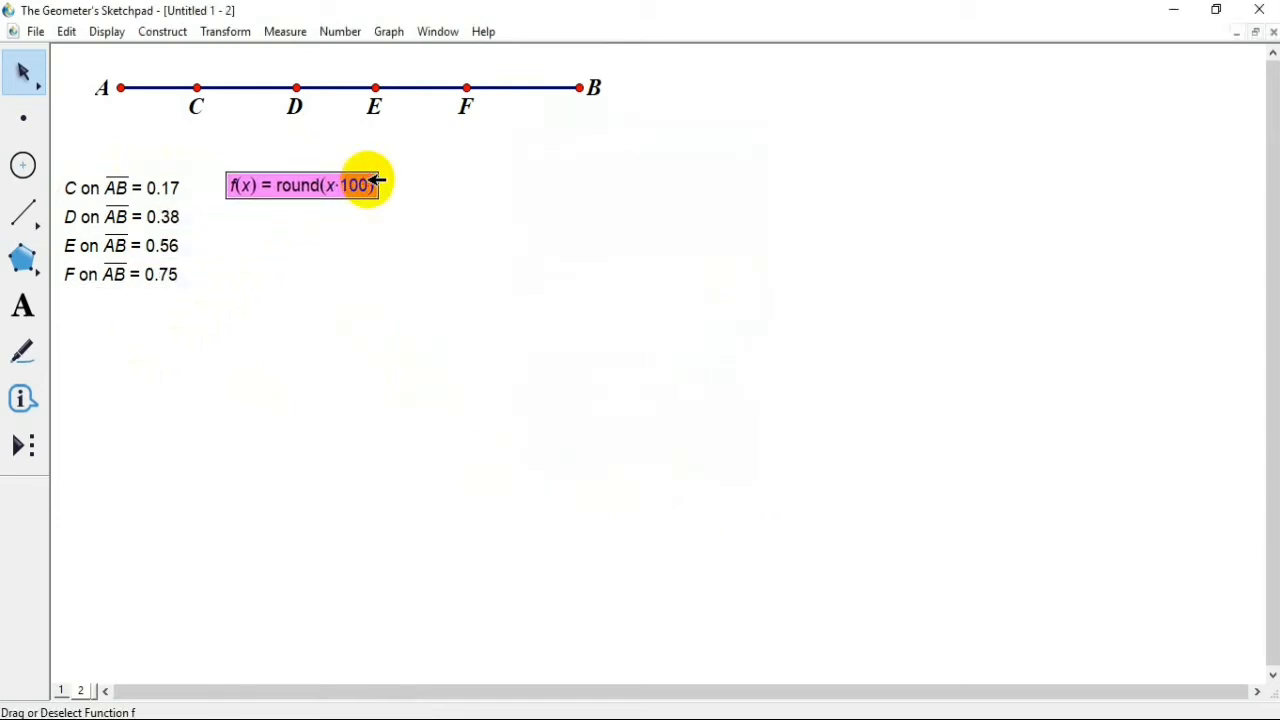
{"action": "left_click_drag", "start_coordinate": [254, 188], "coordinate": [254, 175]}
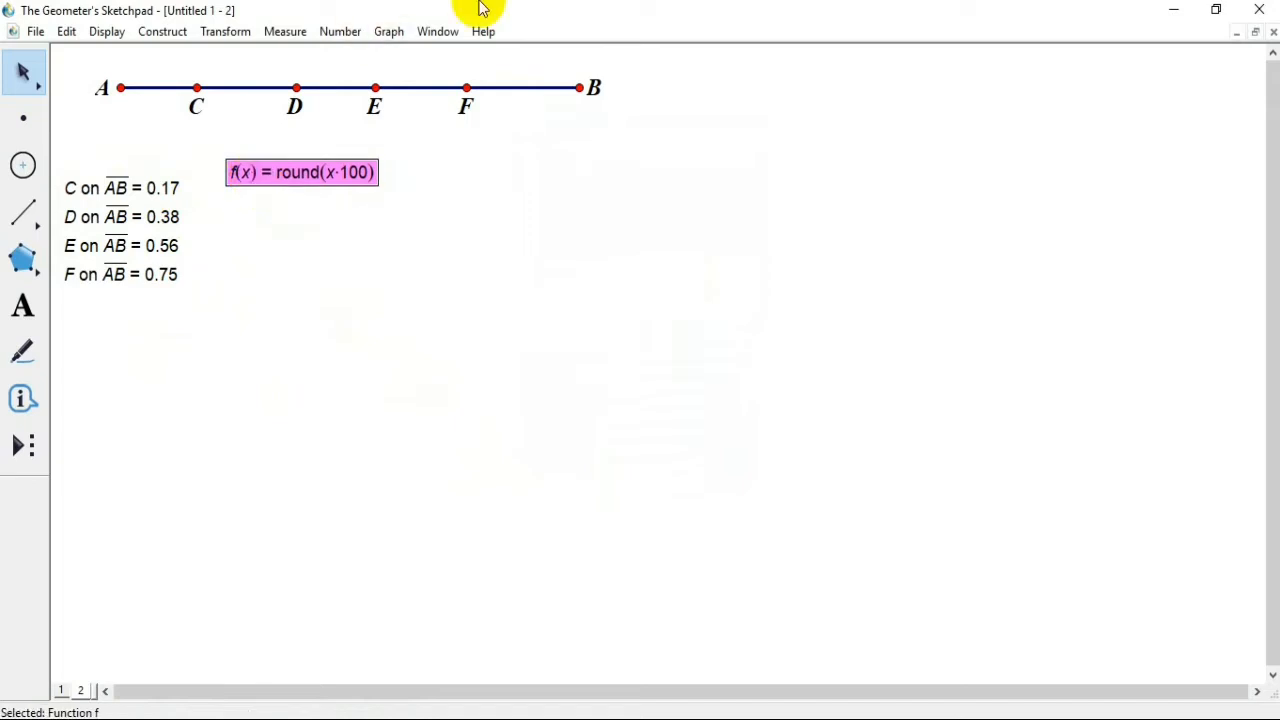
Step: Calculate f of point C's value on segment AB, using the rounding function and C's measurement
{"action": "left_click", "coordinate": [340, 31]}
{"action": "left_click", "coordinate": [372, 83]}
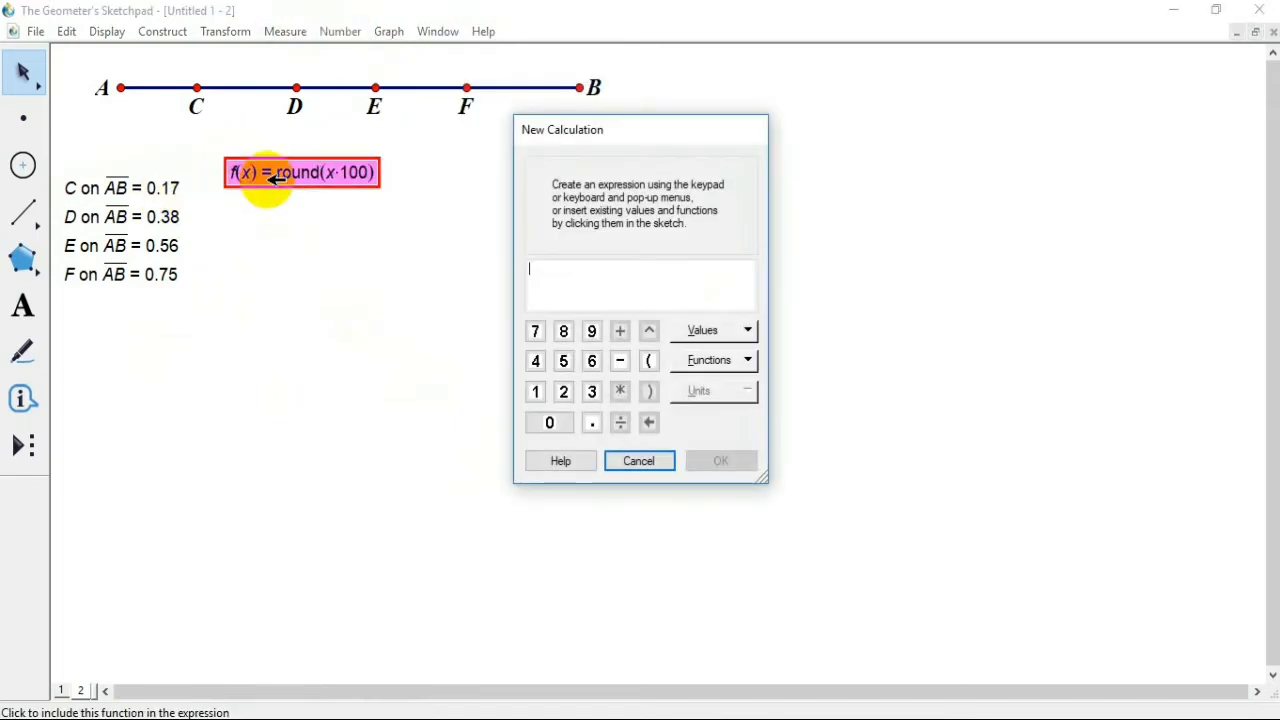
{"action": "left_click", "coordinate": [272, 178]}
{"action": "left_click", "coordinate": [155, 187]}
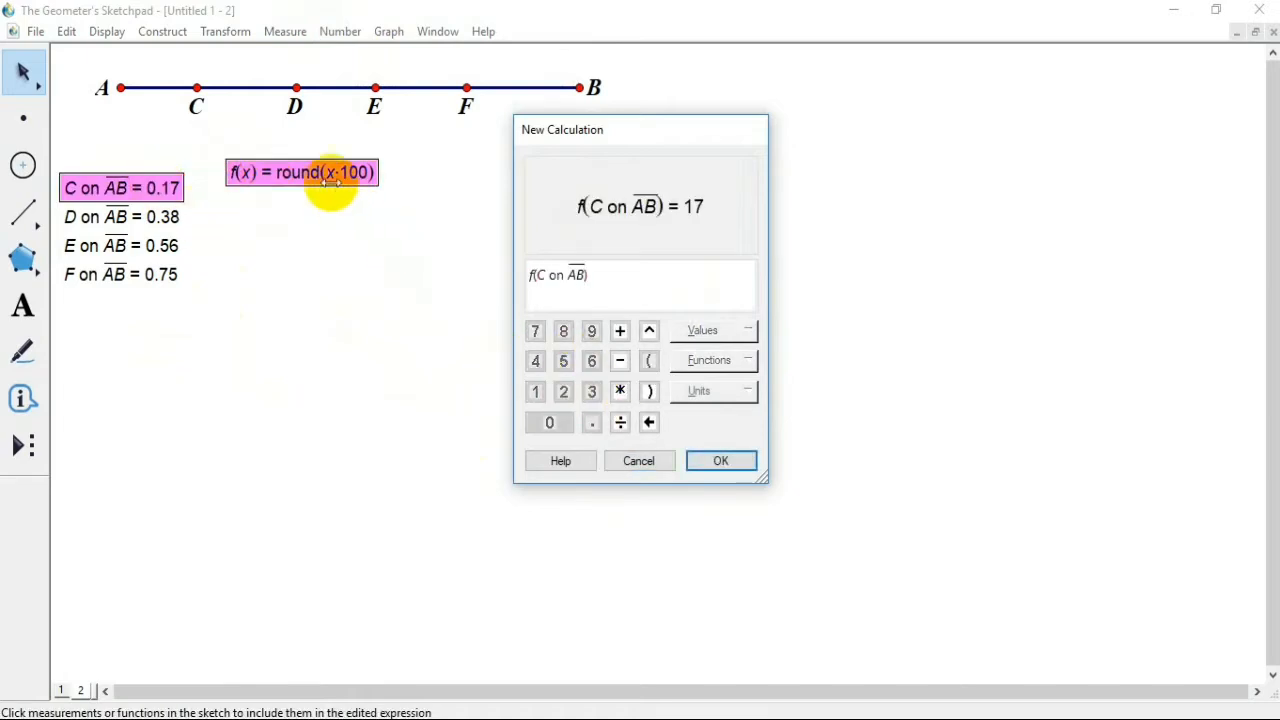
{"action": "left_click", "coordinate": [700, 462]}
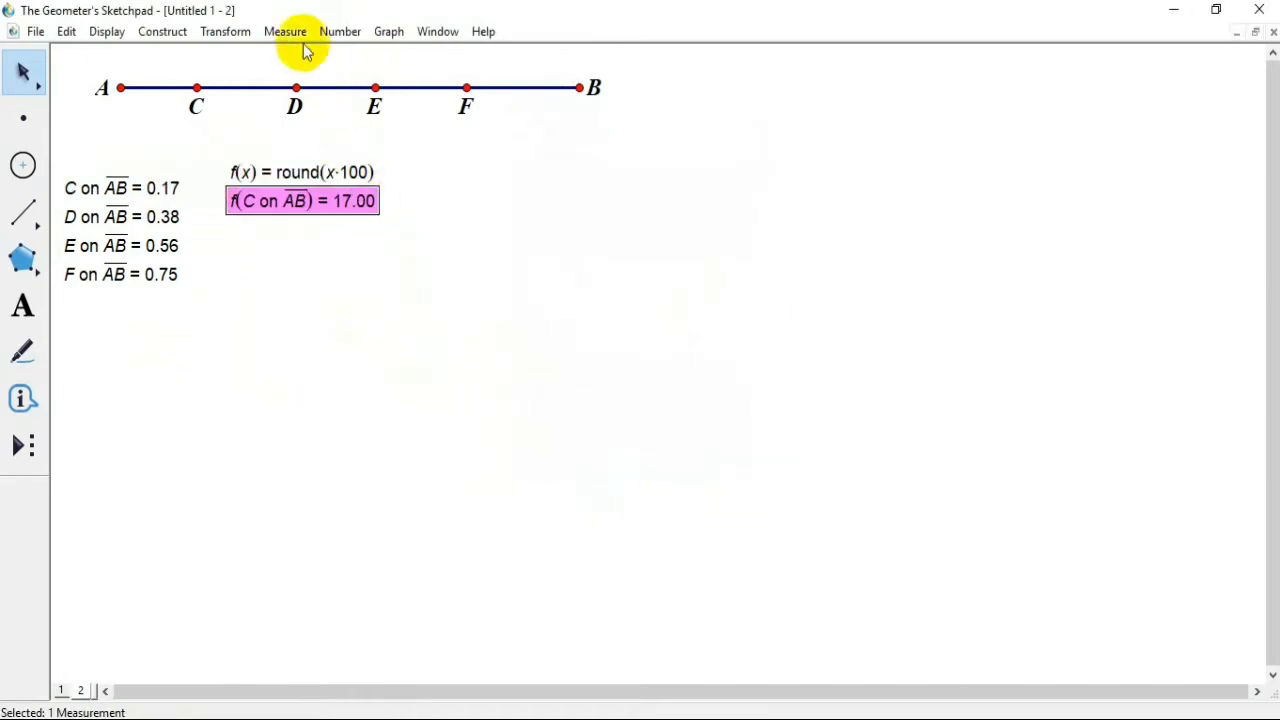
Step: Calculate f of point D's value on segment AB with the same rounding function
{"action": "left_click", "coordinate": [340, 31]}
{"action": "left_click", "coordinate": [404, 83]}
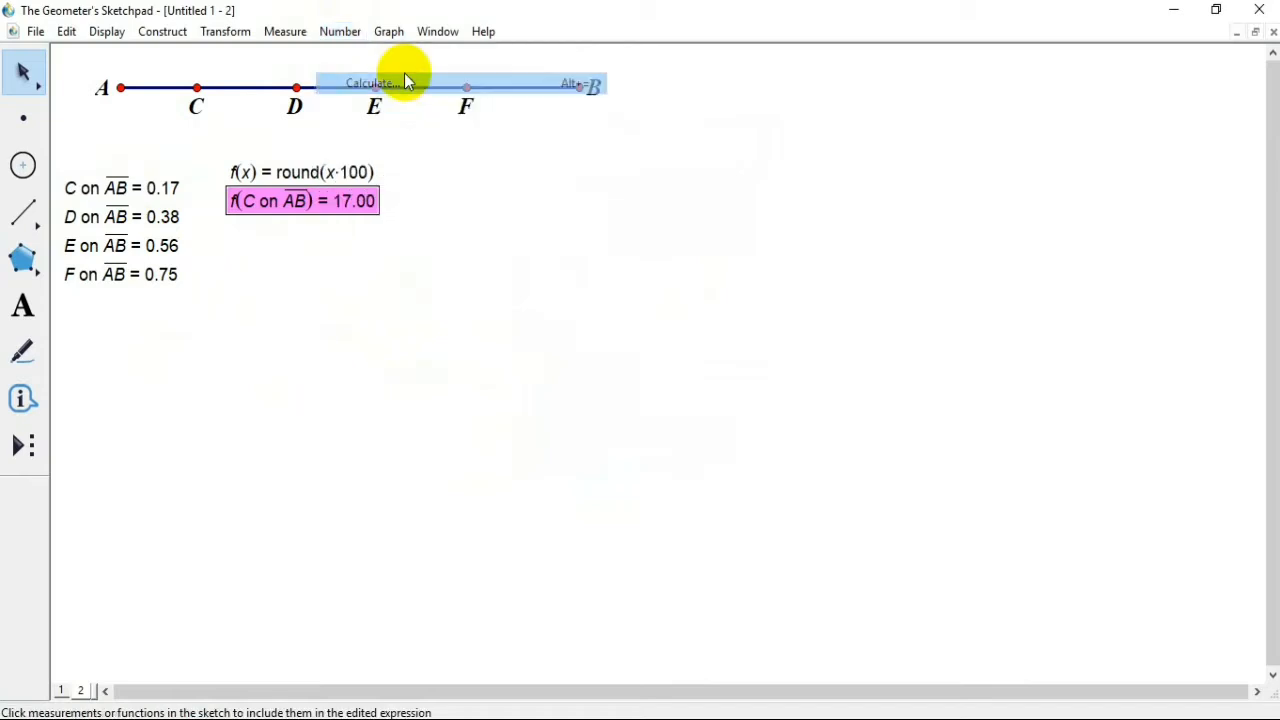
{"action": "left_click", "coordinate": [272, 174]}
{"action": "left_click", "coordinate": [160, 216]}
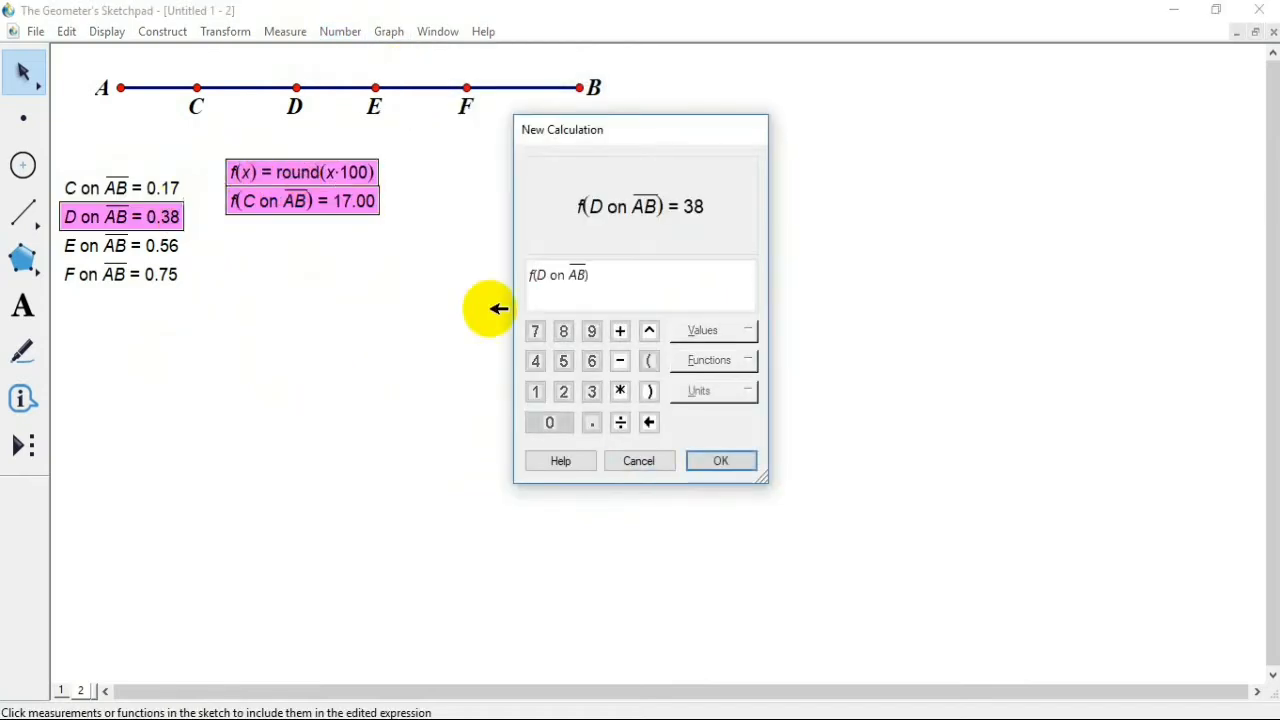
{"action": "left_click", "coordinate": [702, 460]}
Step: Calculate f of point E's value on segment AB with the rounding function
{"action": "left_click", "coordinate": [350, 36]}
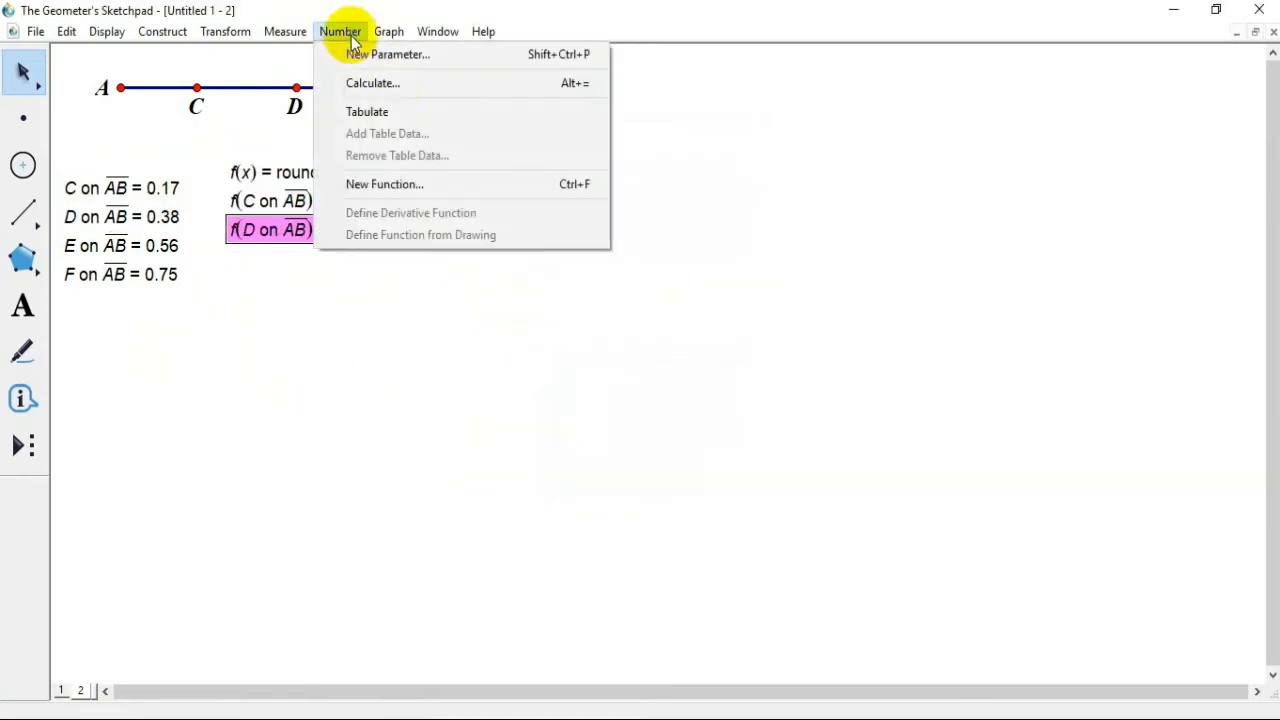
{"action": "left_click", "coordinate": [377, 84]}
{"action": "left_click", "coordinate": [302, 172]}
{"action": "left_click", "coordinate": [148, 246]}
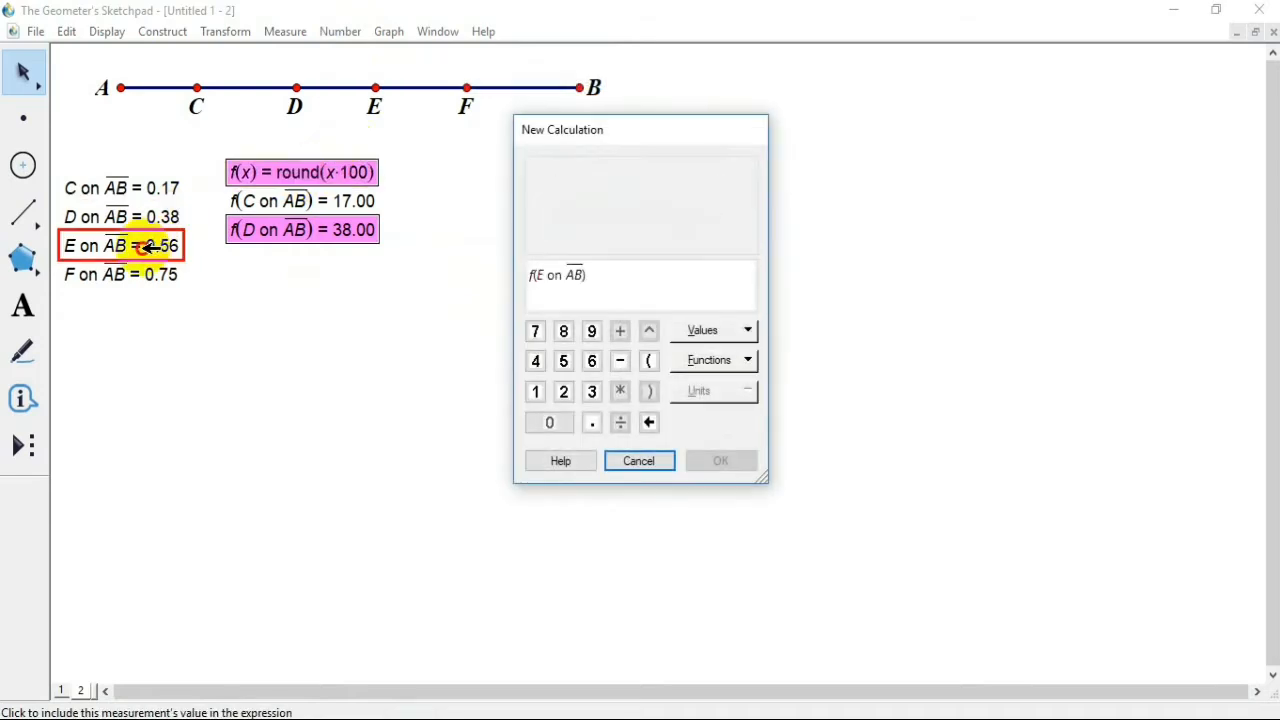
{"action": "left_click", "coordinate": [722, 461]}
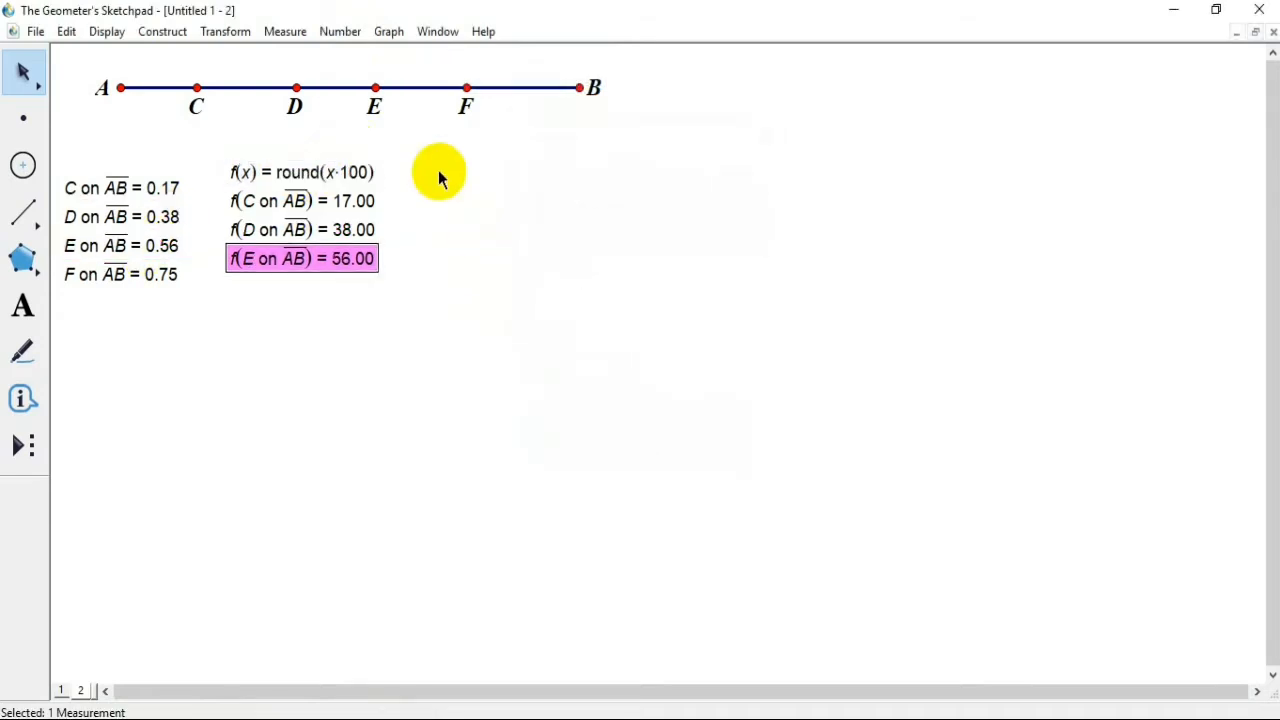
Step: Calculate f of point F's value on segment AB with the rounding function and clear the selection
{"action": "left_click", "coordinate": [345, 31]}
{"action": "left_click", "coordinate": [377, 80]}
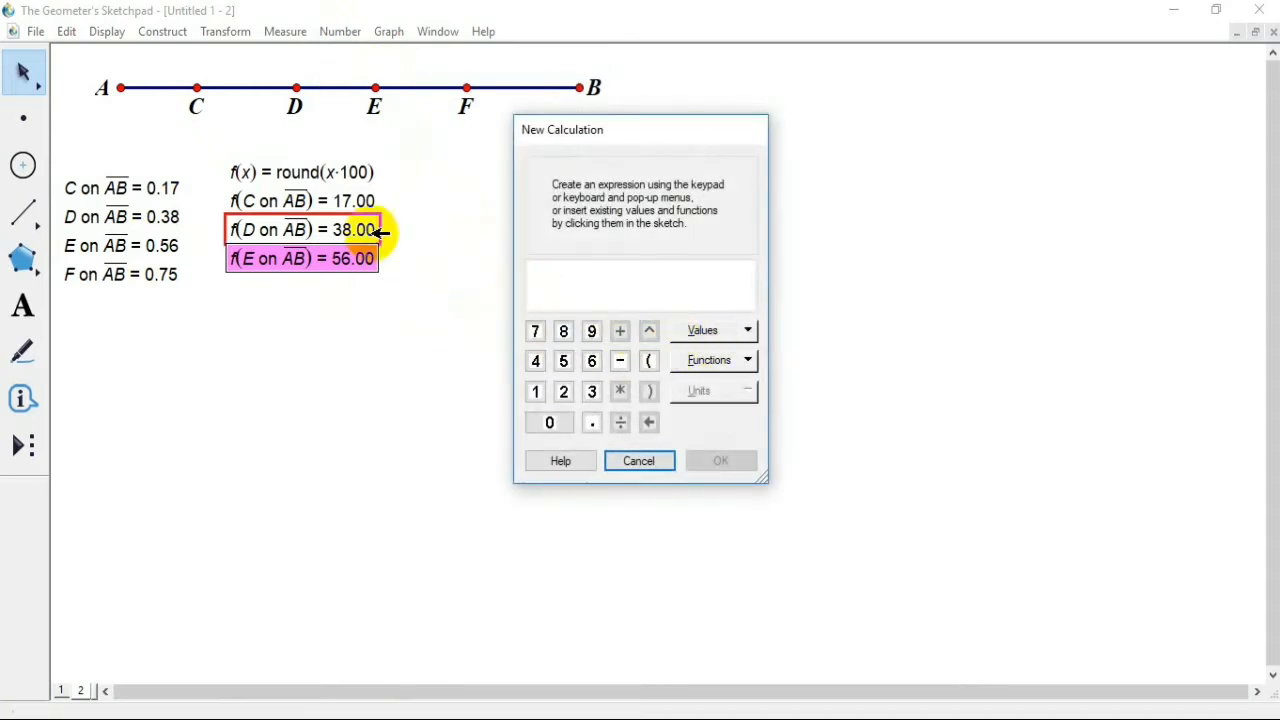
{"action": "left_click", "coordinate": [345, 192]}
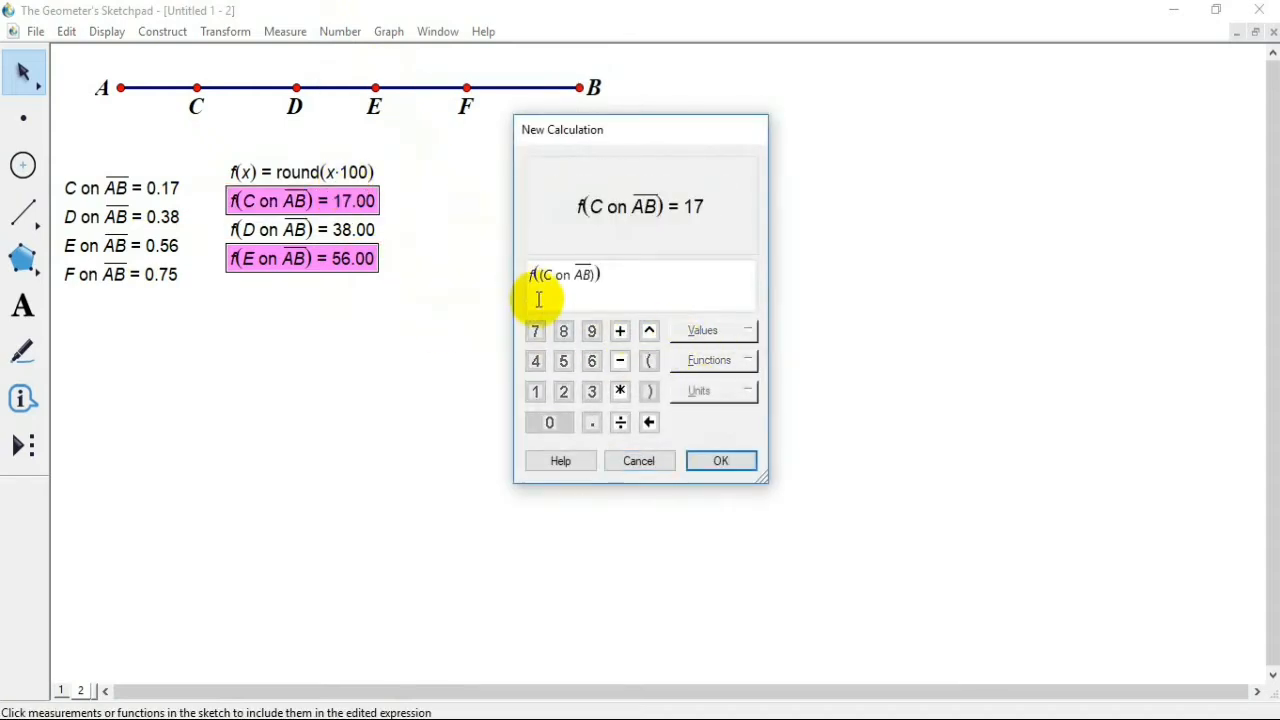
{"action": "left_click", "coordinate": [362, 172]}
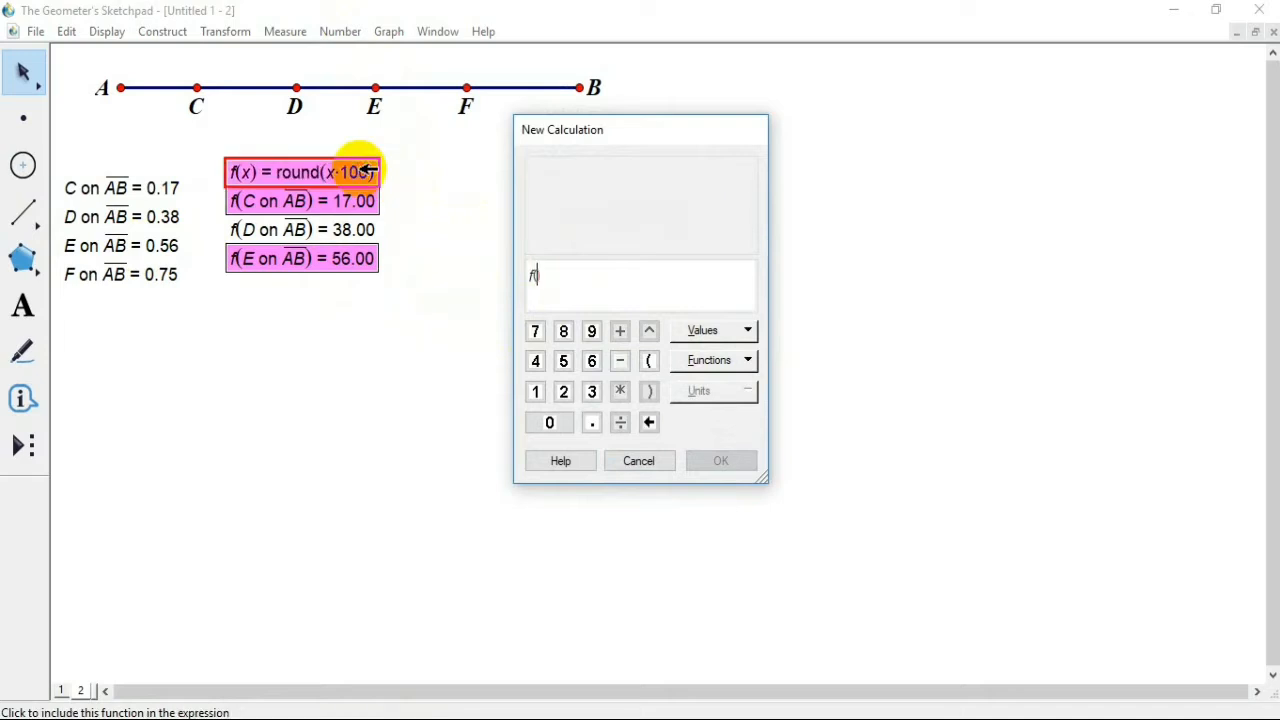
{"action": "left_click", "coordinate": [168, 270]}
{"action": "left_click", "coordinate": [701, 460]}
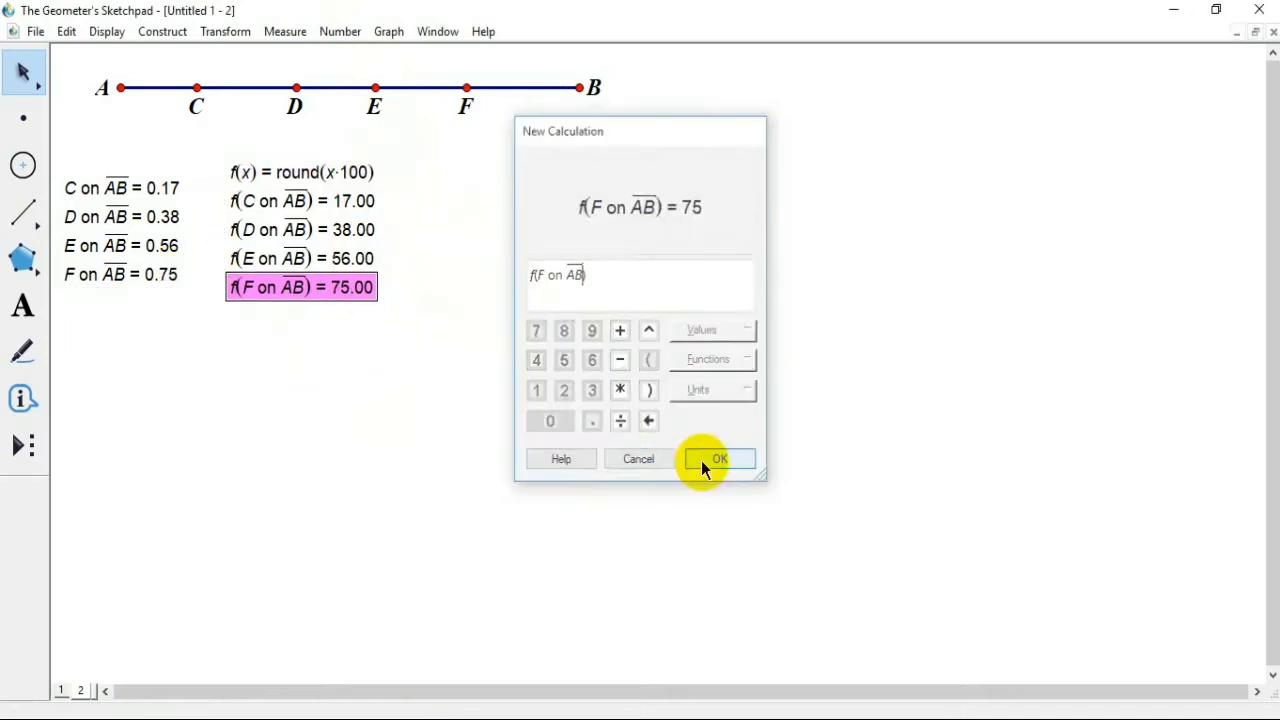
{"action": "left_click", "coordinate": [530, 352]}
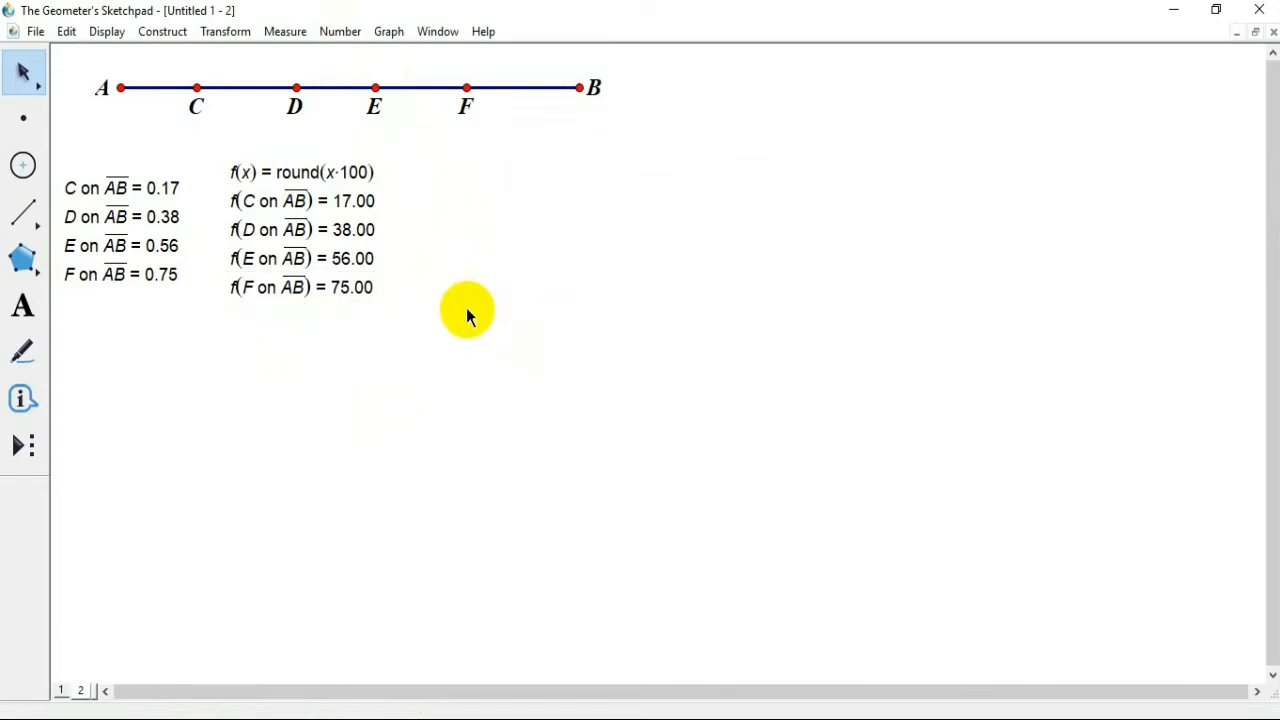
Step: Set the display precision of the calculation f(C on AB) to units
{"action": "double_click", "coordinate": [370, 204]}
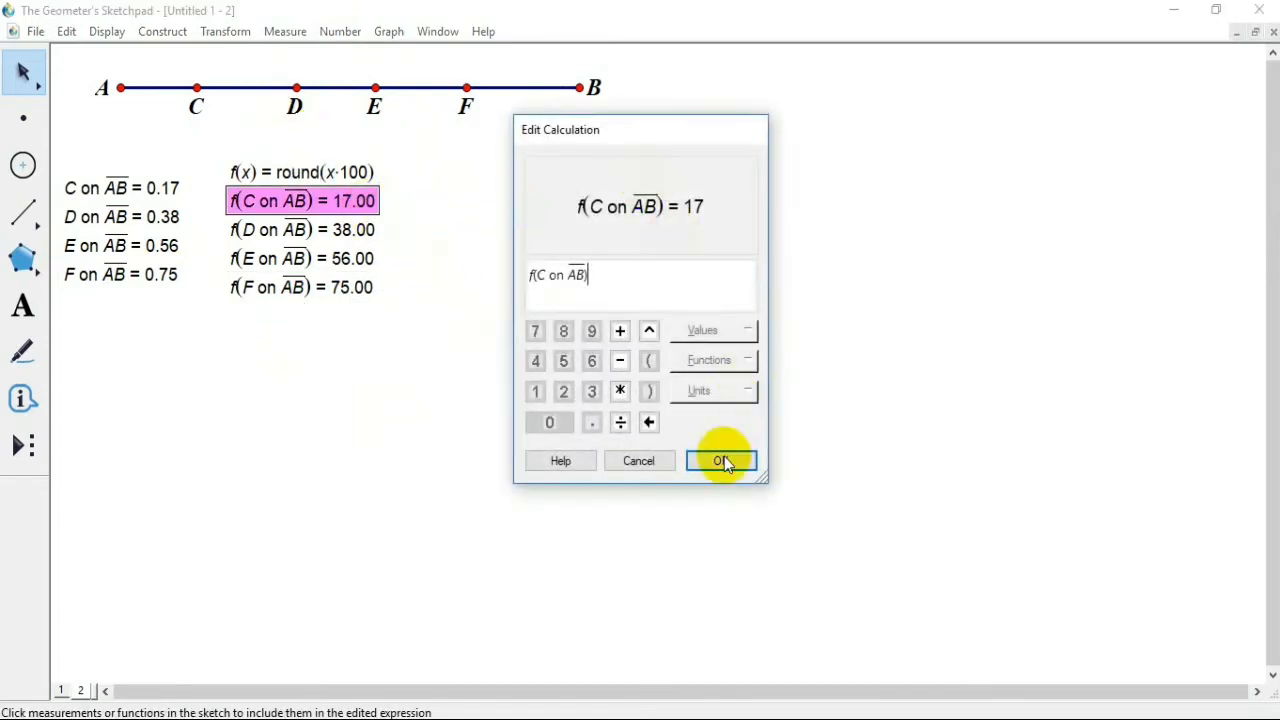
{"action": "left_click", "coordinate": [721, 461]}
{"action": "right_click", "coordinate": [297, 201]}
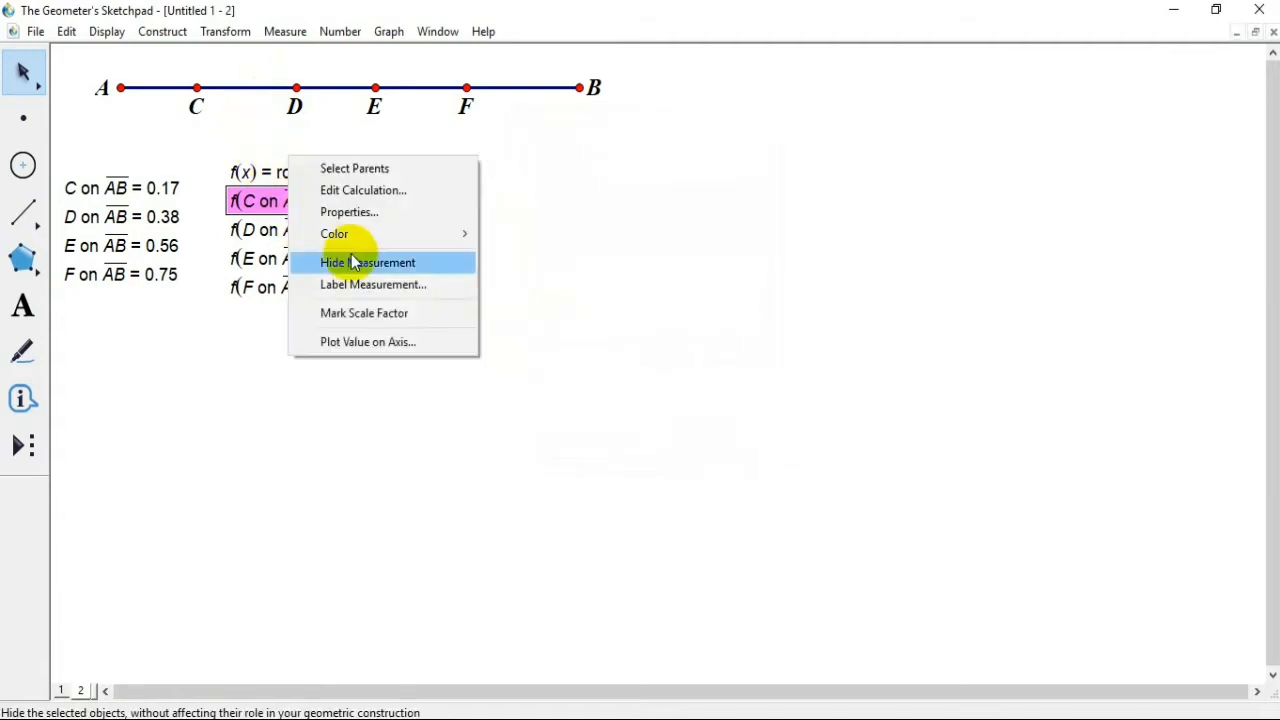
{"action": "left_click", "coordinate": [368, 212]}
{"action": "left_click", "coordinate": [582, 200]}
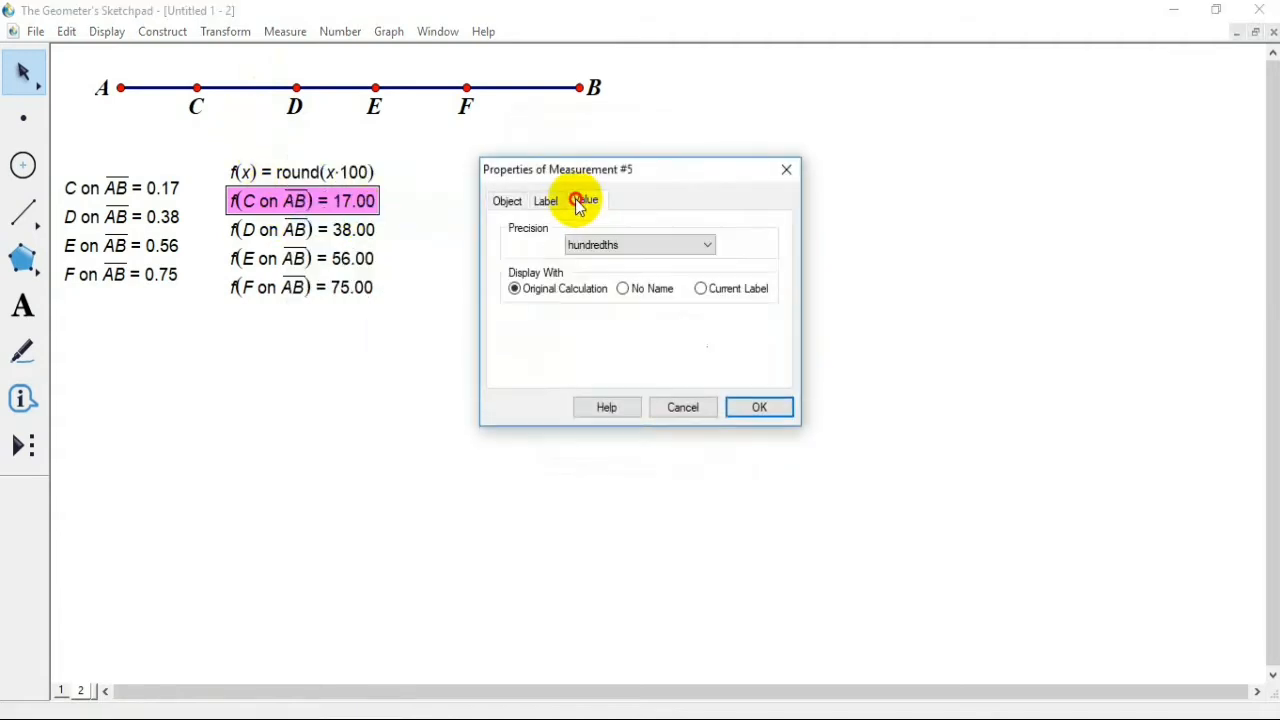
{"action": "left_click", "coordinate": [630, 246]}
{"action": "left_click", "coordinate": [628, 263]}
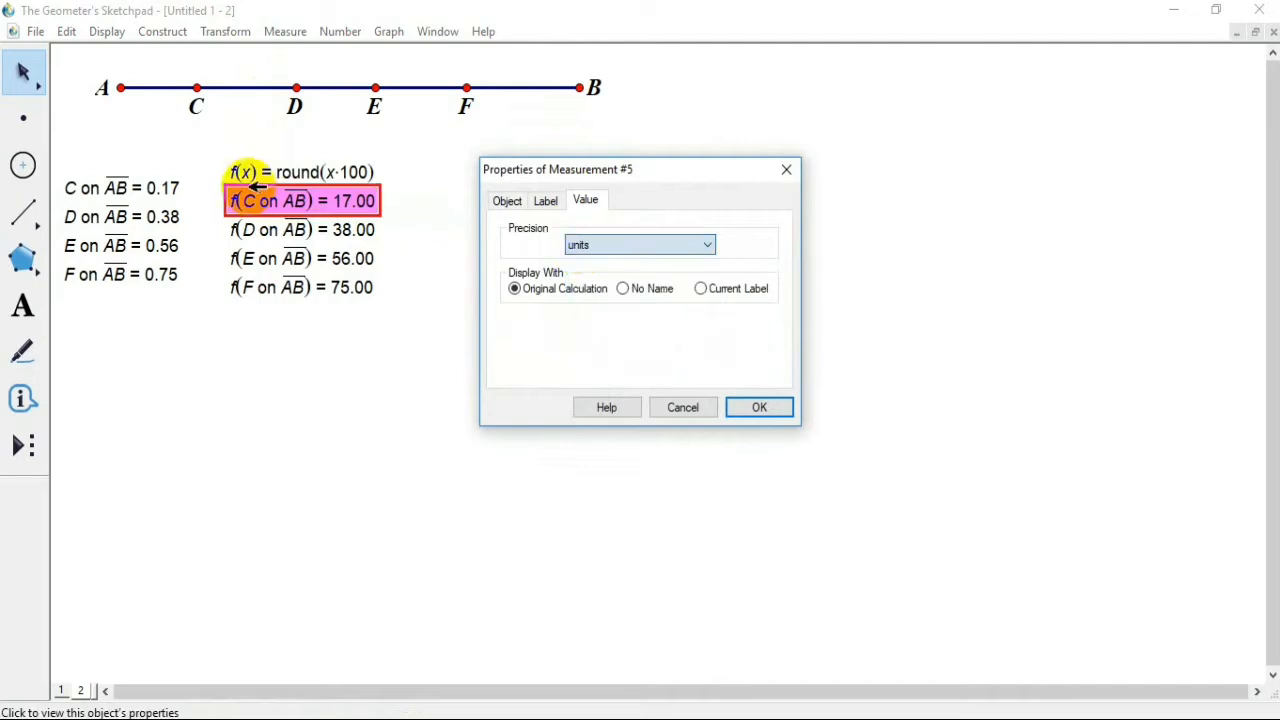
{"action": "left_click", "coordinate": [768, 407]}
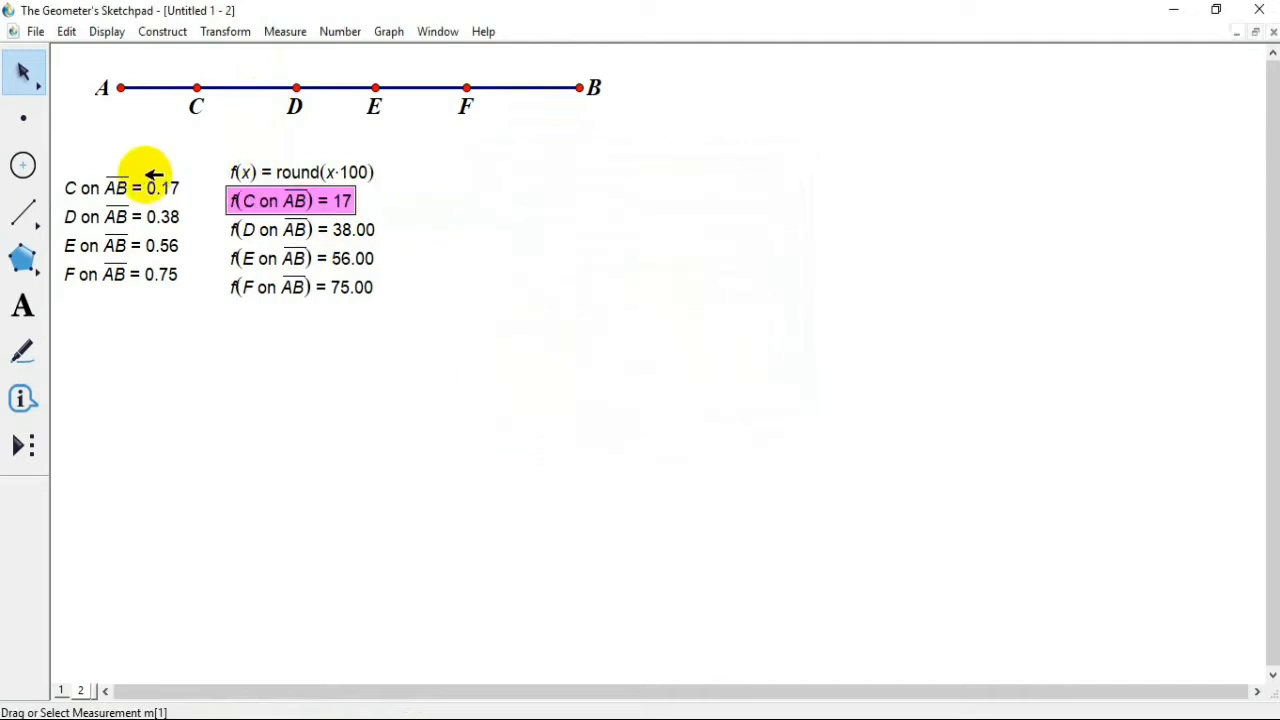
Step: Set the display precision of the calculation f(D on AB) to units
{"action": "right_click", "coordinate": [277, 232]}
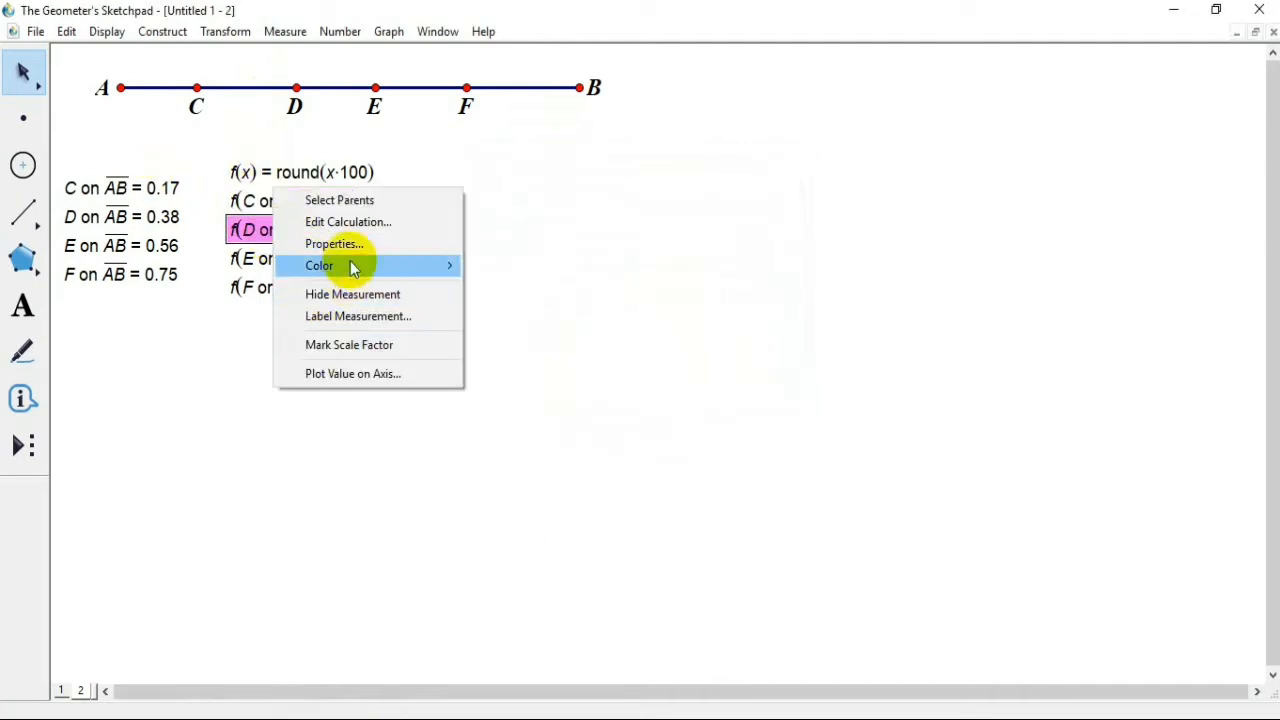
{"action": "left_click", "coordinate": [345, 243]}
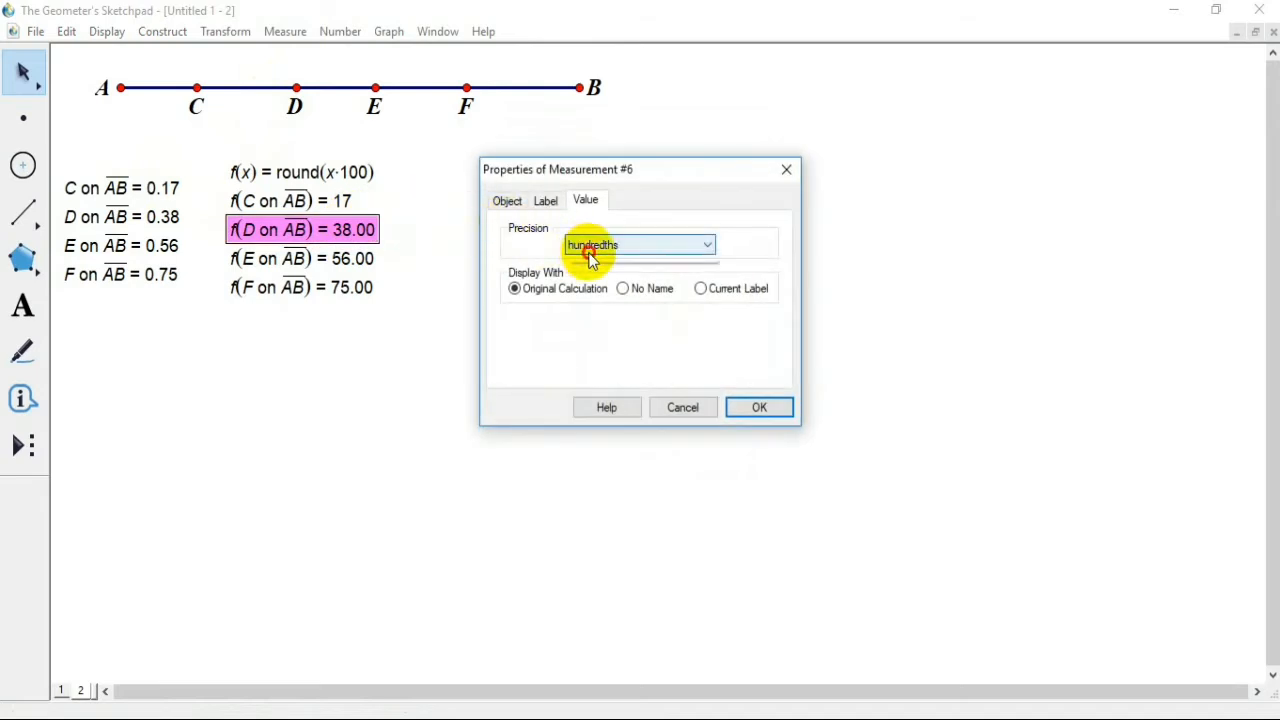
{"action": "left_click", "coordinate": [586, 248]}
{"action": "left_click", "coordinate": [609, 260]}
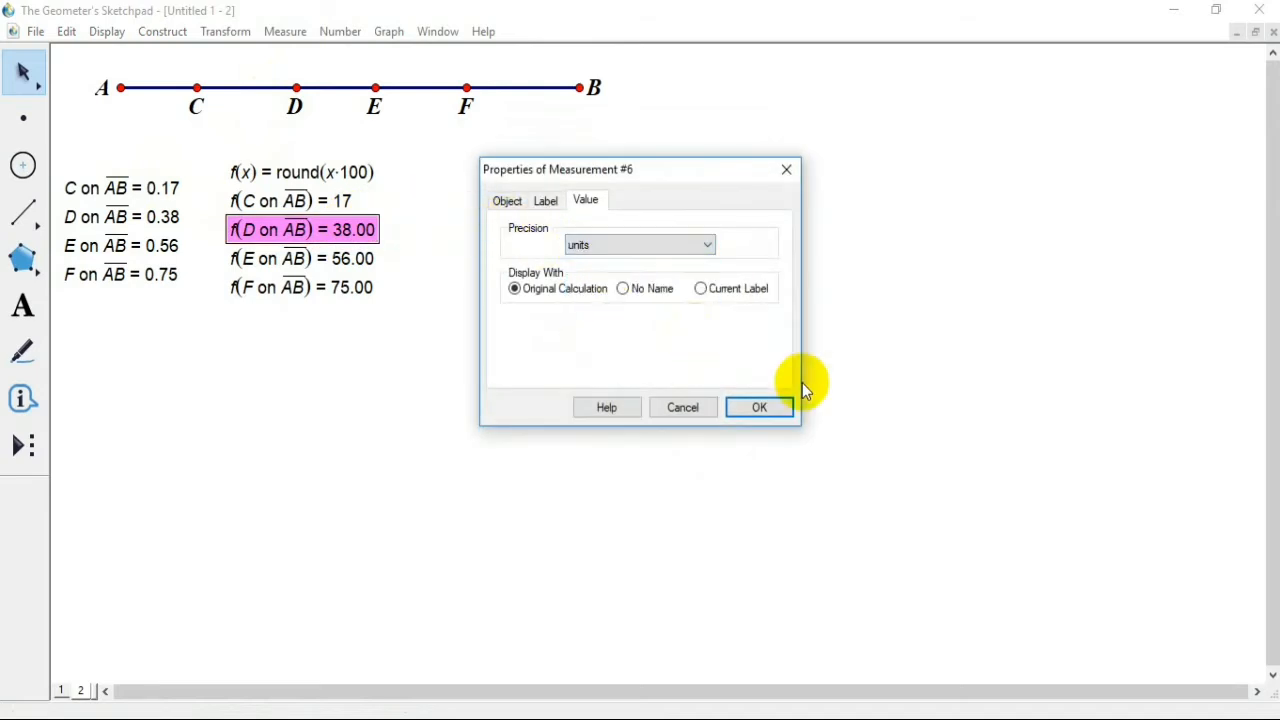
{"action": "left_click", "coordinate": [755, 405]}
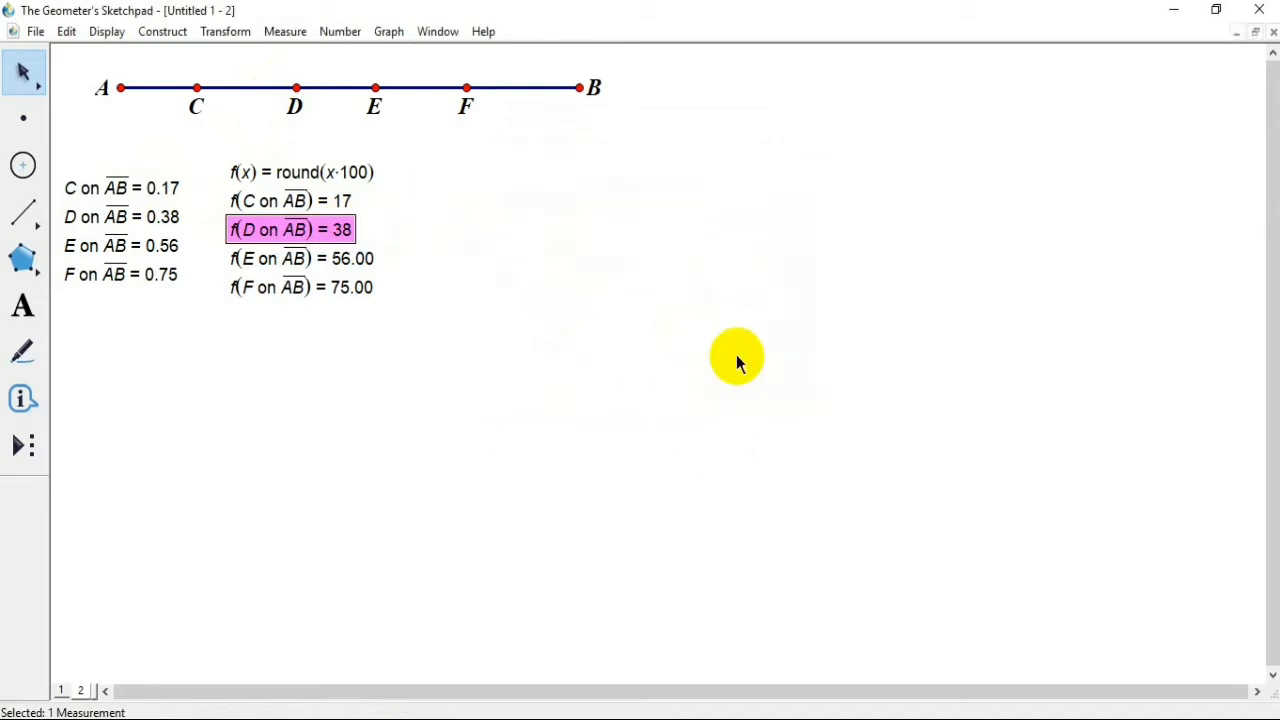
Step: Set the display precision of the calculation f(E on AB) to units
{"action": "right_click", "coordinate": [325, 260]}
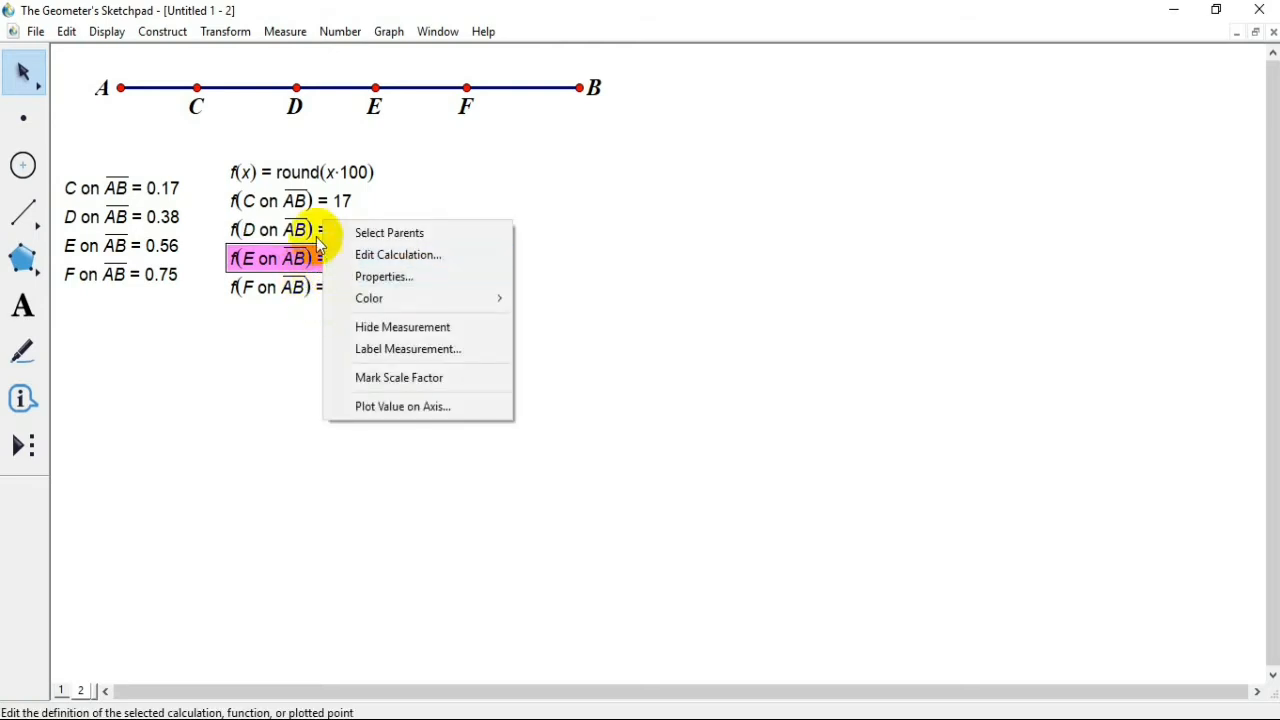
{"action": "left_click", "coordinate": [340, 277]}
{"action": "left_click", "coordinate": [605, 248]}
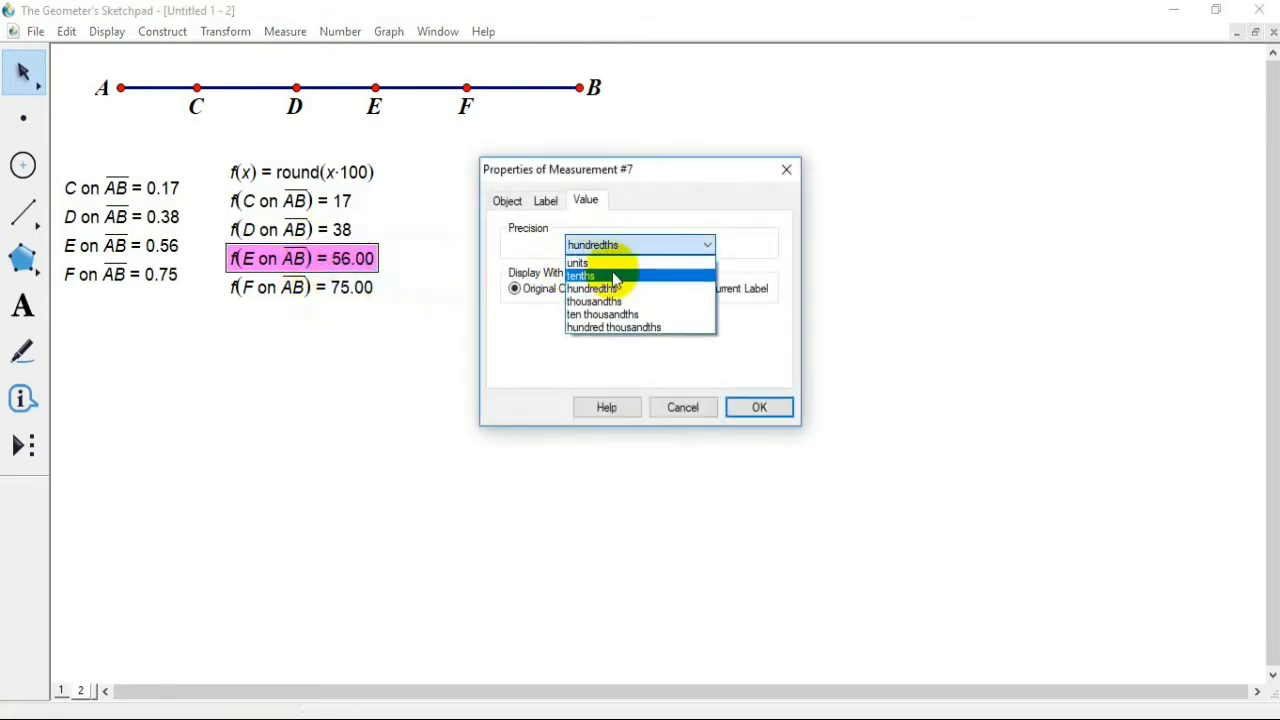
{"action": "left_click", "coordinate": [603, 260]}
{"action": "left_click", "coordinate": [778, 410]}
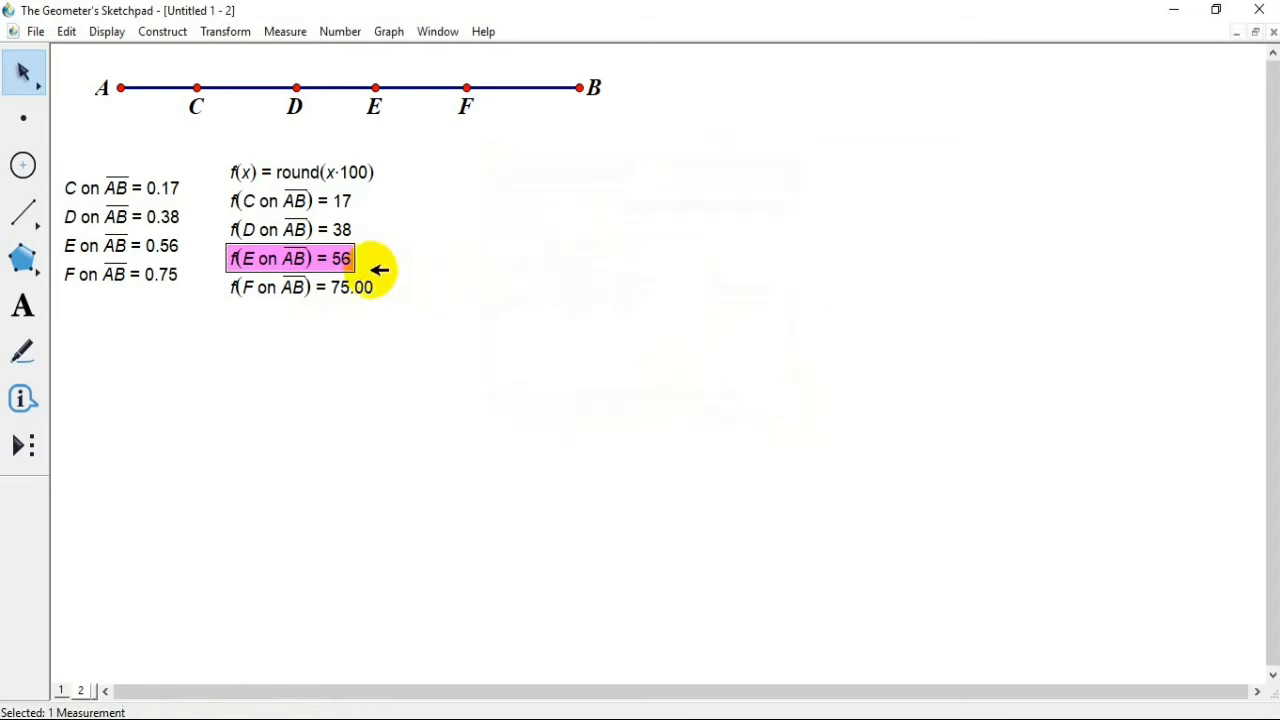
Step: Set the display precision of the calculation f(F on AB) to units and clear the selection
{"action": "left_click", "coordinate": [357, 287]}
{"action": "right_click", "coordinate": [359, 287]}
{"action": "left_click", "coordinate": [420, 292]}
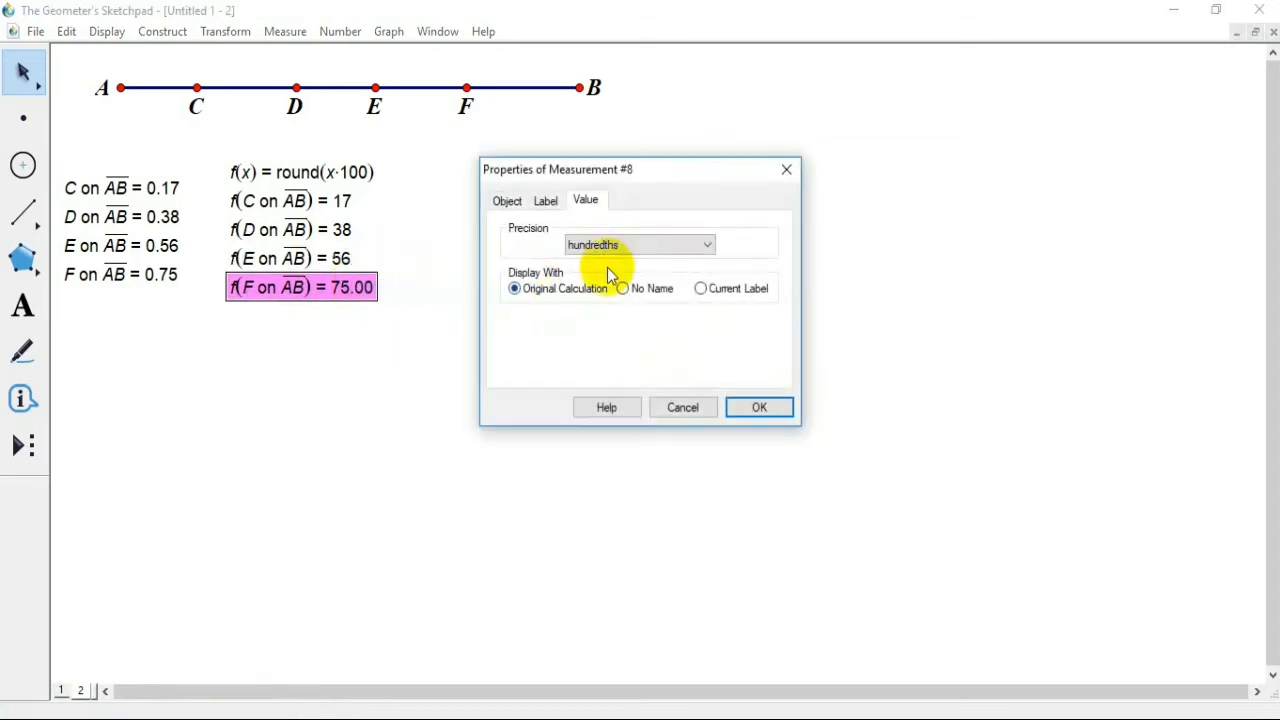
{"action": "left_click", "coordinate": [641, 245]}
{"action": "left_click", "coordinate": [645, 262]}
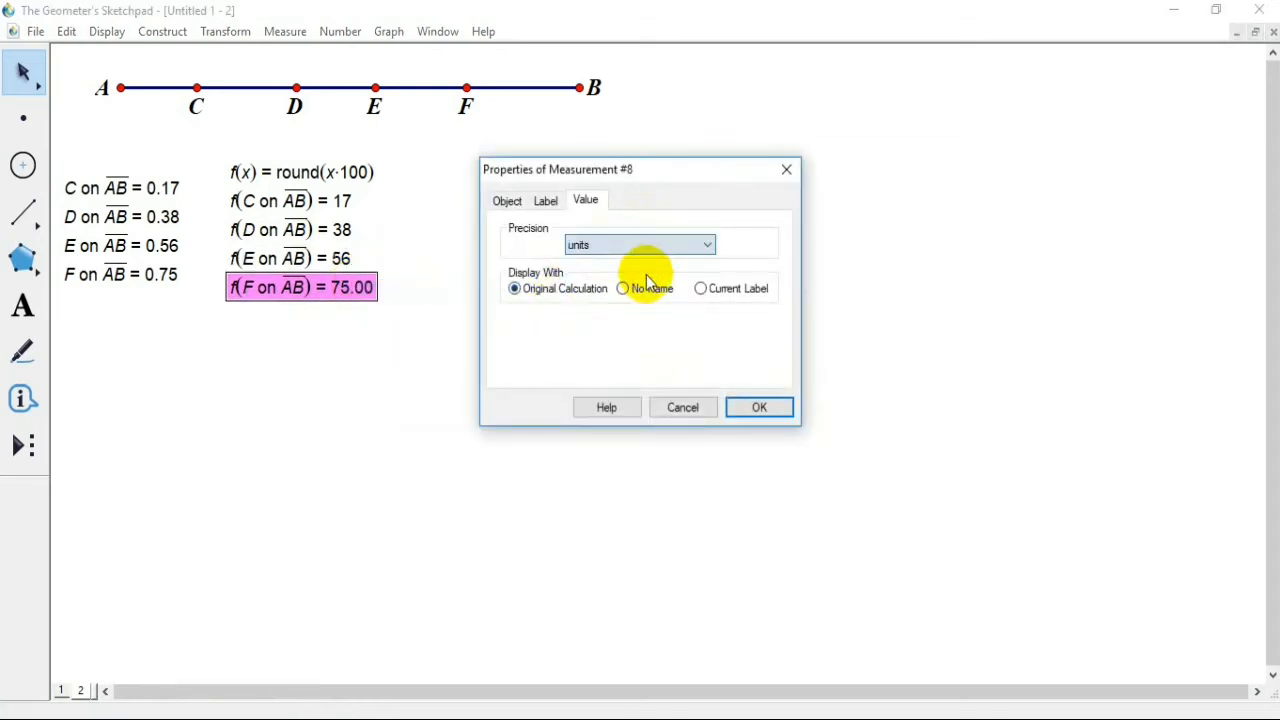
{"action": "left_click", "coordinate": [761, 405]}
{"action": "left_click", "coordinate": [94, 271]}
{"action": "left_click", "coordinate": [206, 349]}
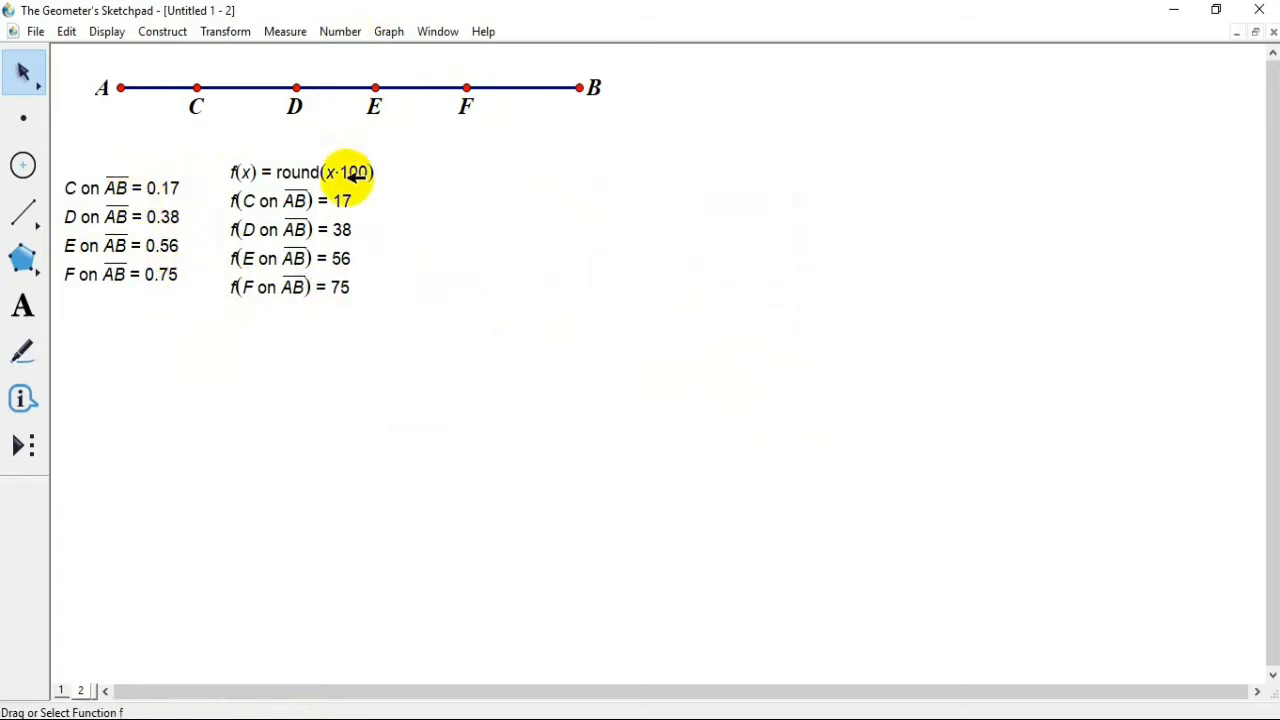
Step: Label the four function results in order from C to F with subscripted labels, starting with x[1]
{"action": "left_click", "coordinate": [282, 204]}
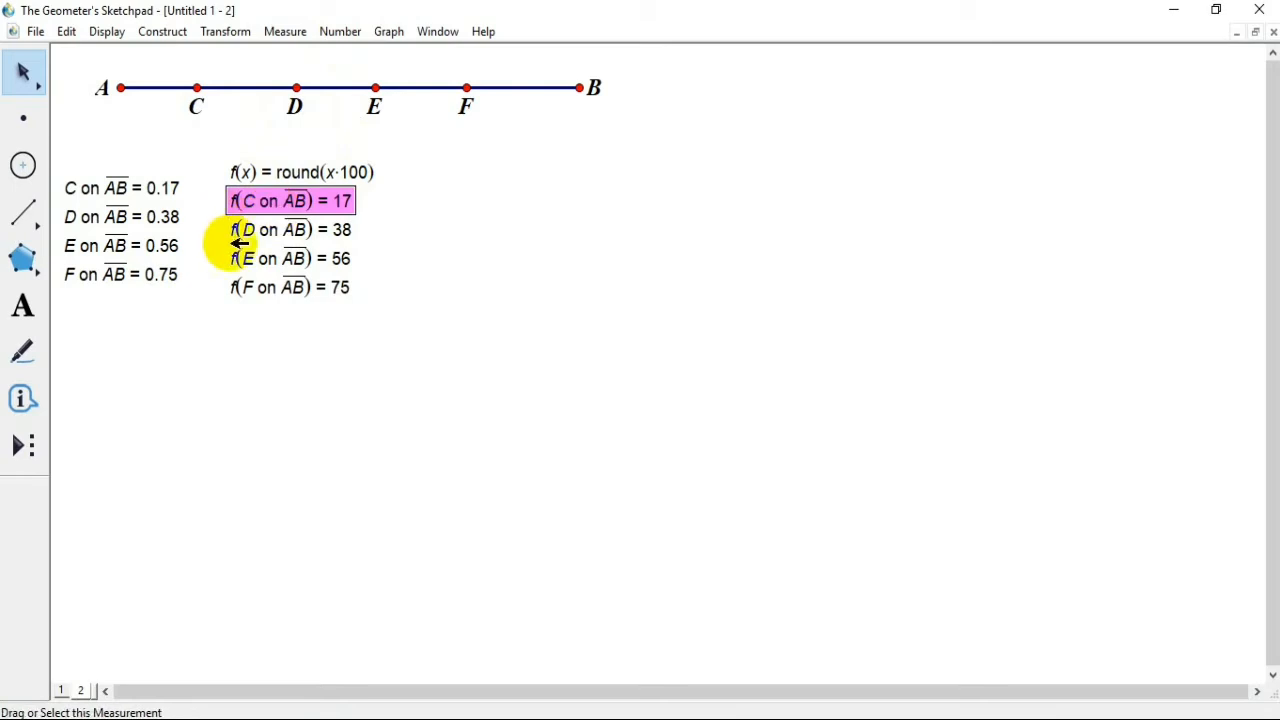
{"action": "left_click", "coordinate": [253, 230]}
{"action": "left_click", "coordinate": [270, 262]}
{"action": "left_click", "coordinate": [264, 290]}
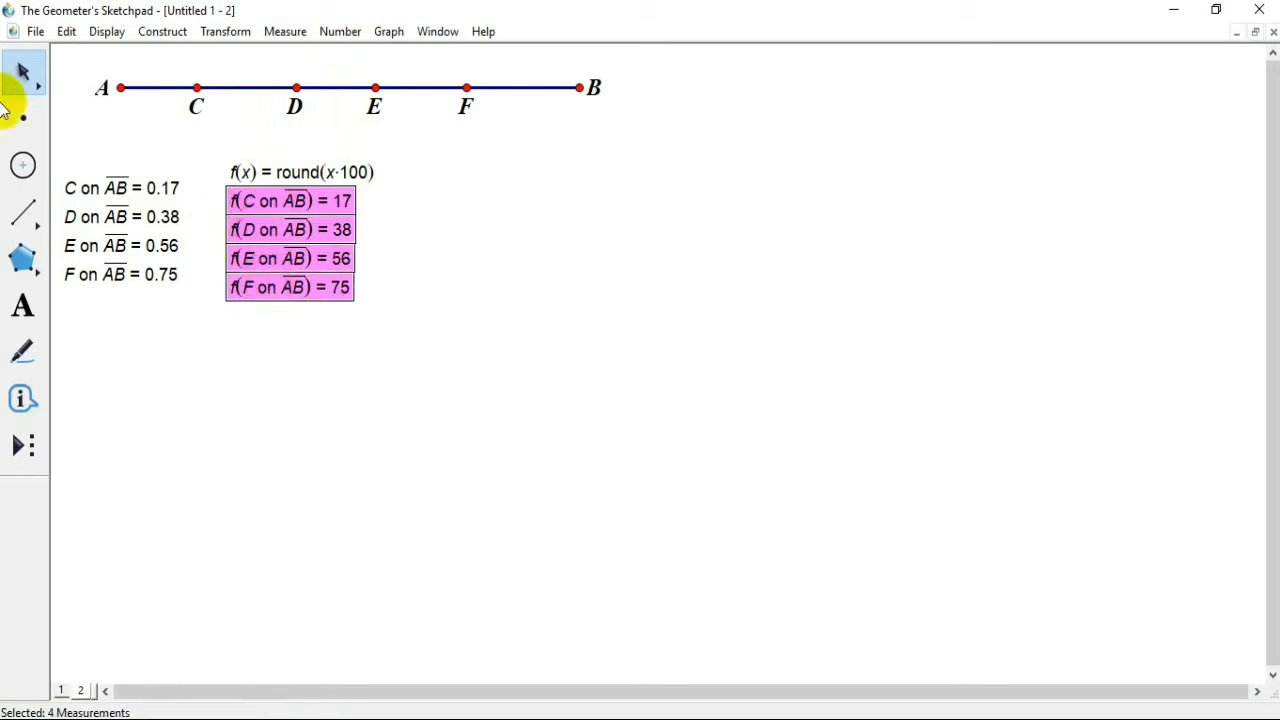
{"action": "left_click", "coordinate": [106, 33]}
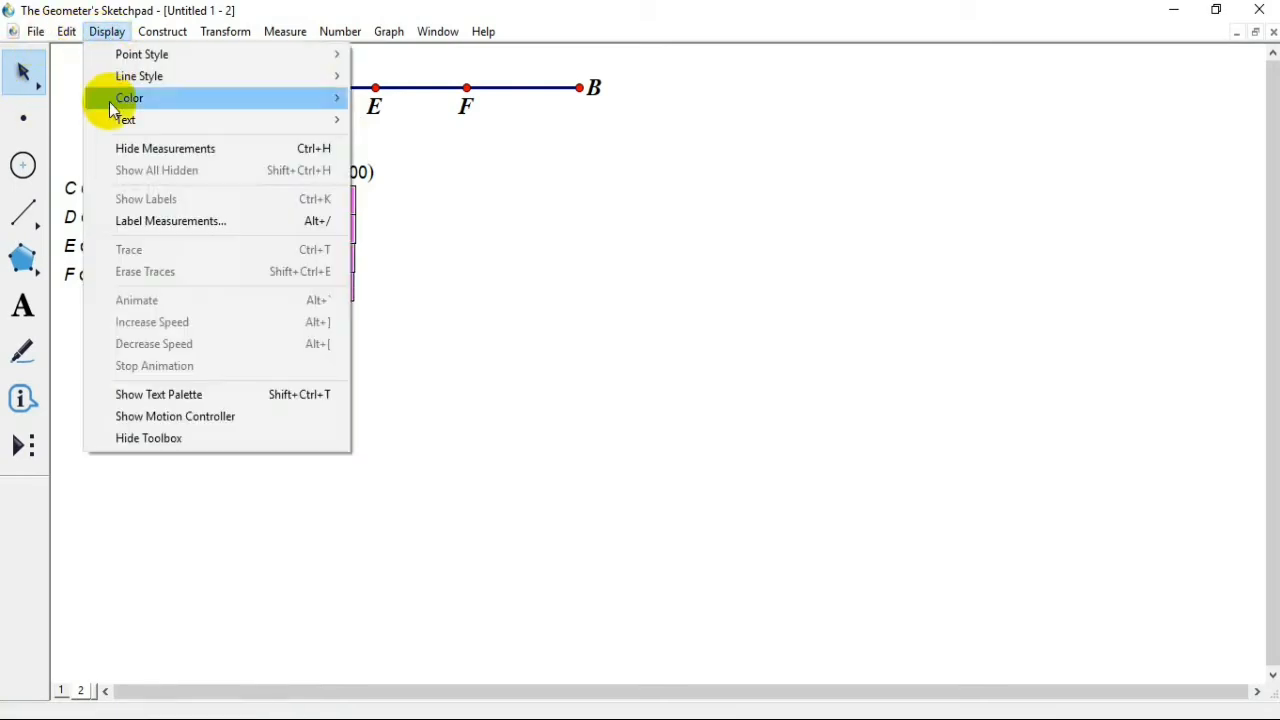
{"action": "left_click", "coordinate": [145, 221]}
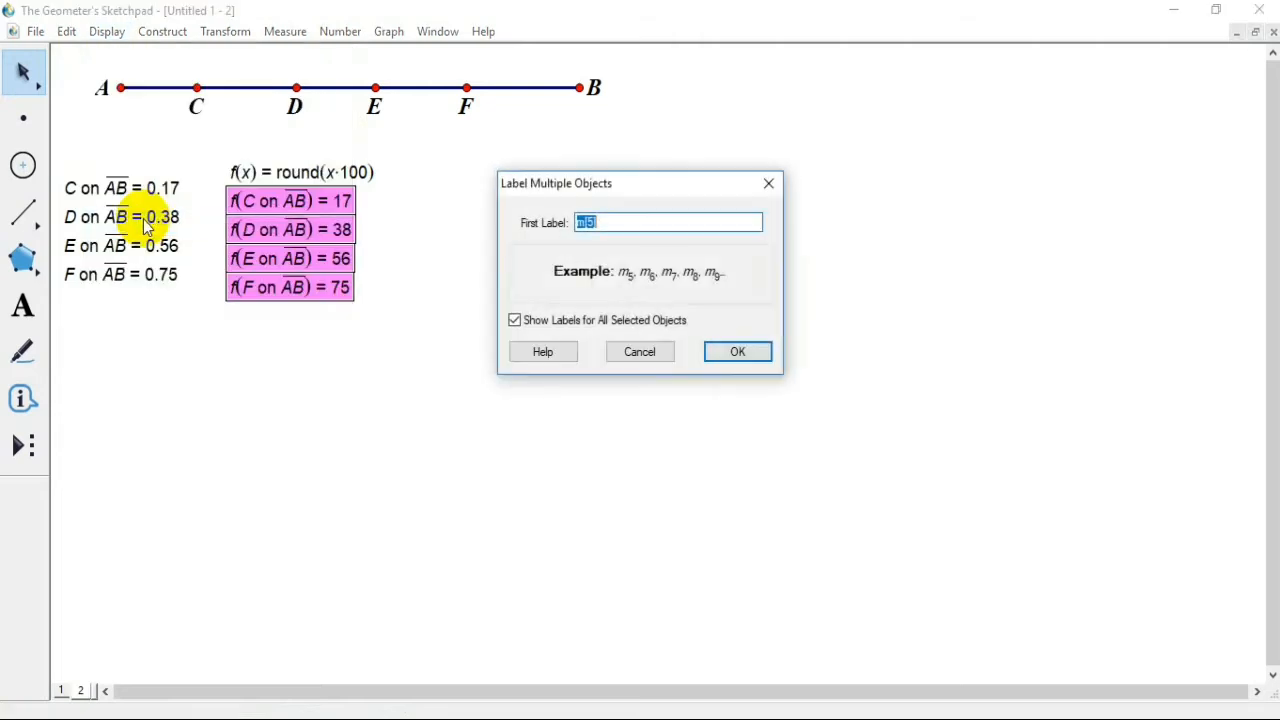
{"action": "type", "text": "x["}
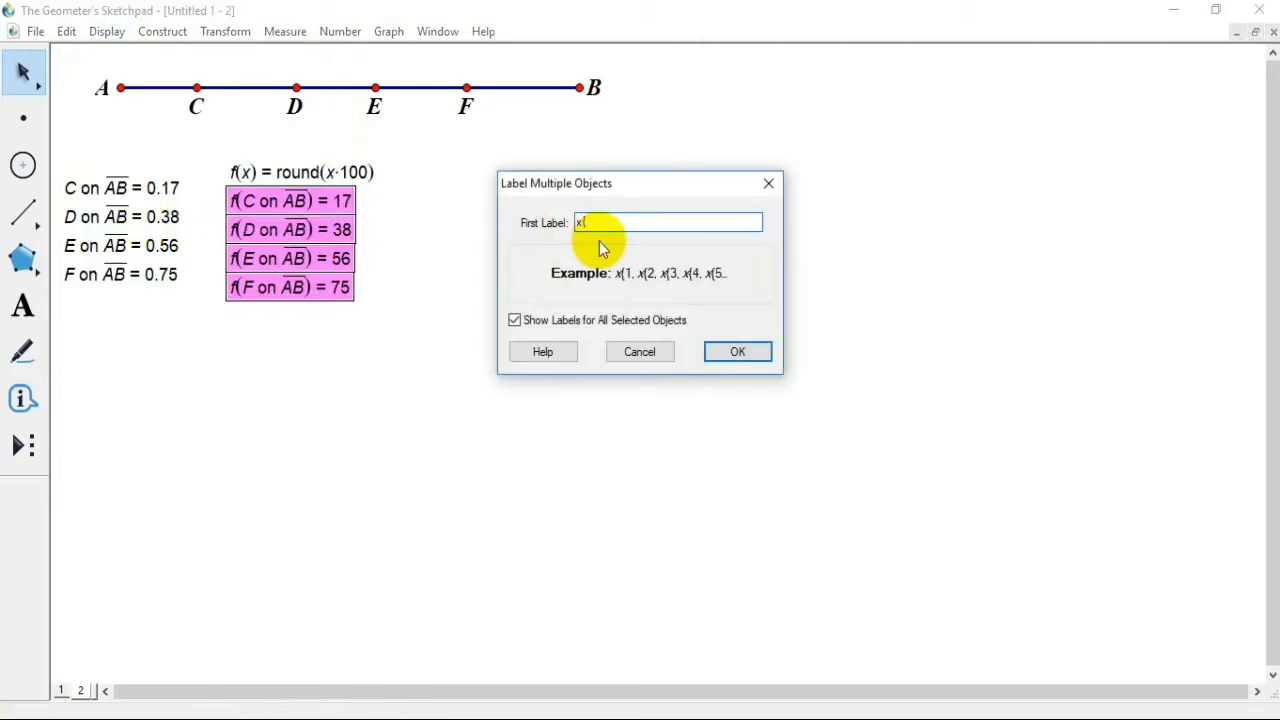
{"action": "key", "text": "BackSpace"}
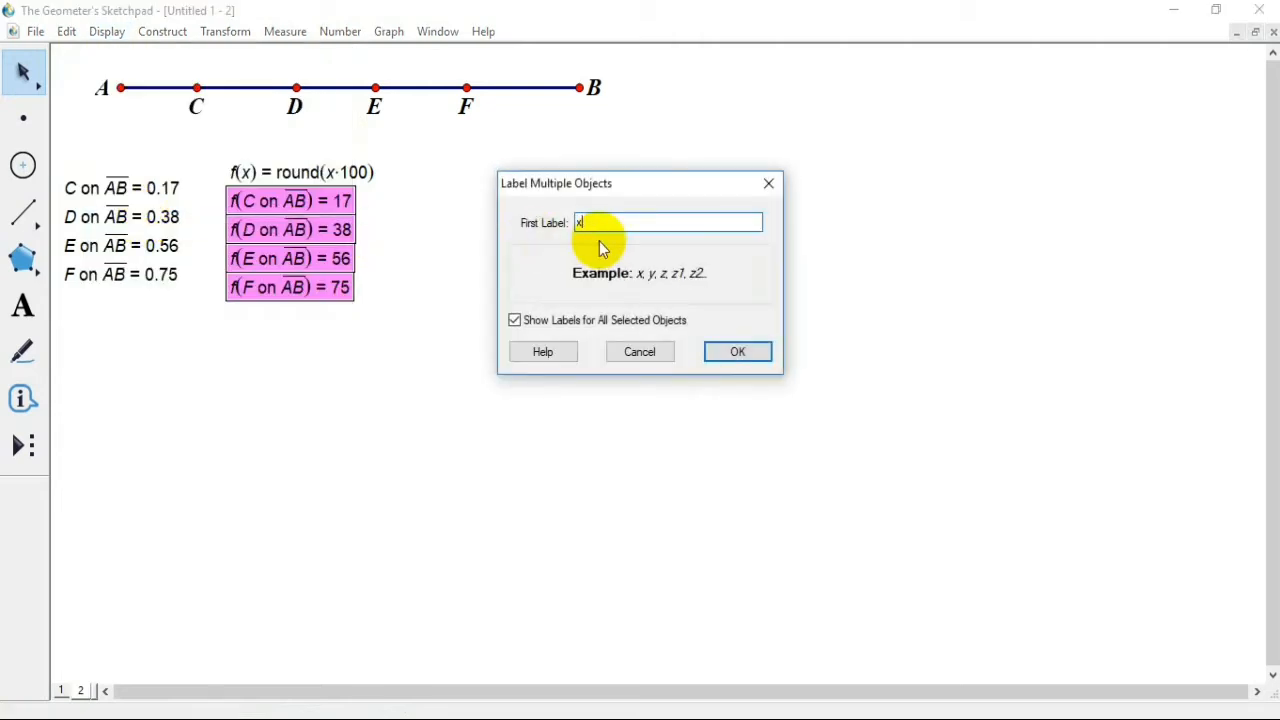
{"action": "type", "text": "[1"}
{"action": "left_click", "coordinate": [741, 352]}
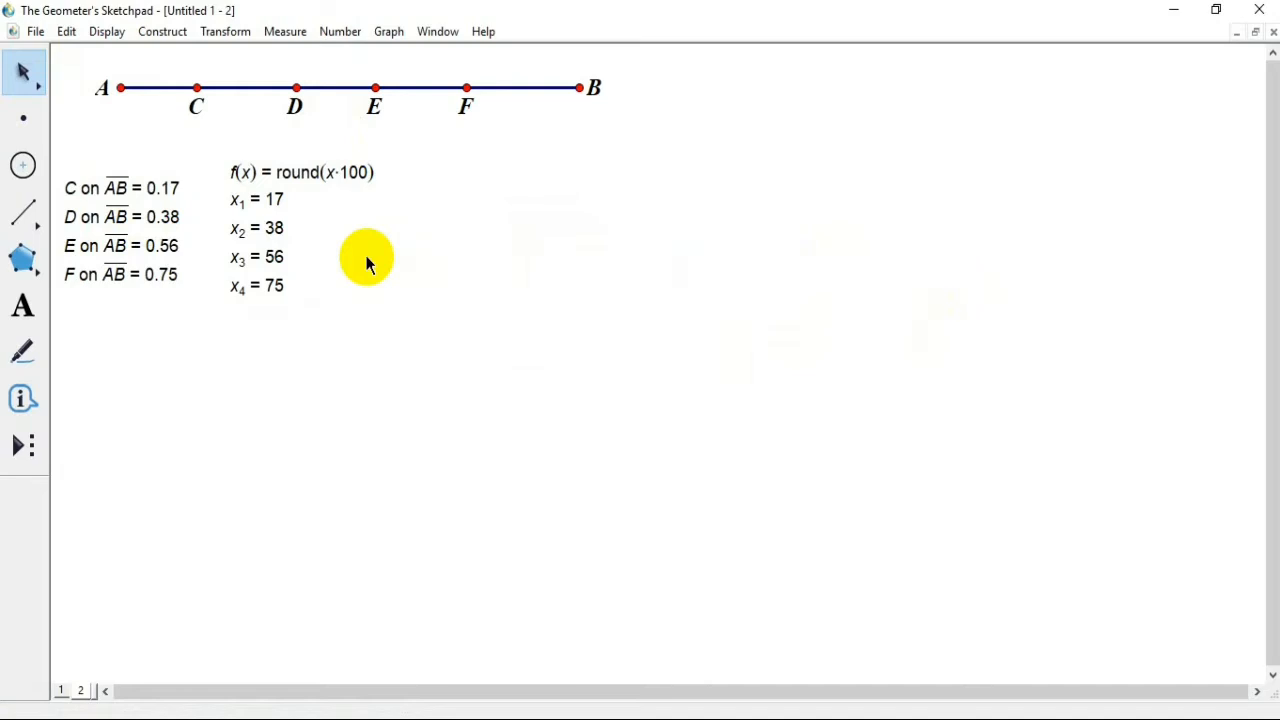
Step: Create an Animation action button for points C, D, E and F
{"action": "left_click", "coordinate": [199, 88]}
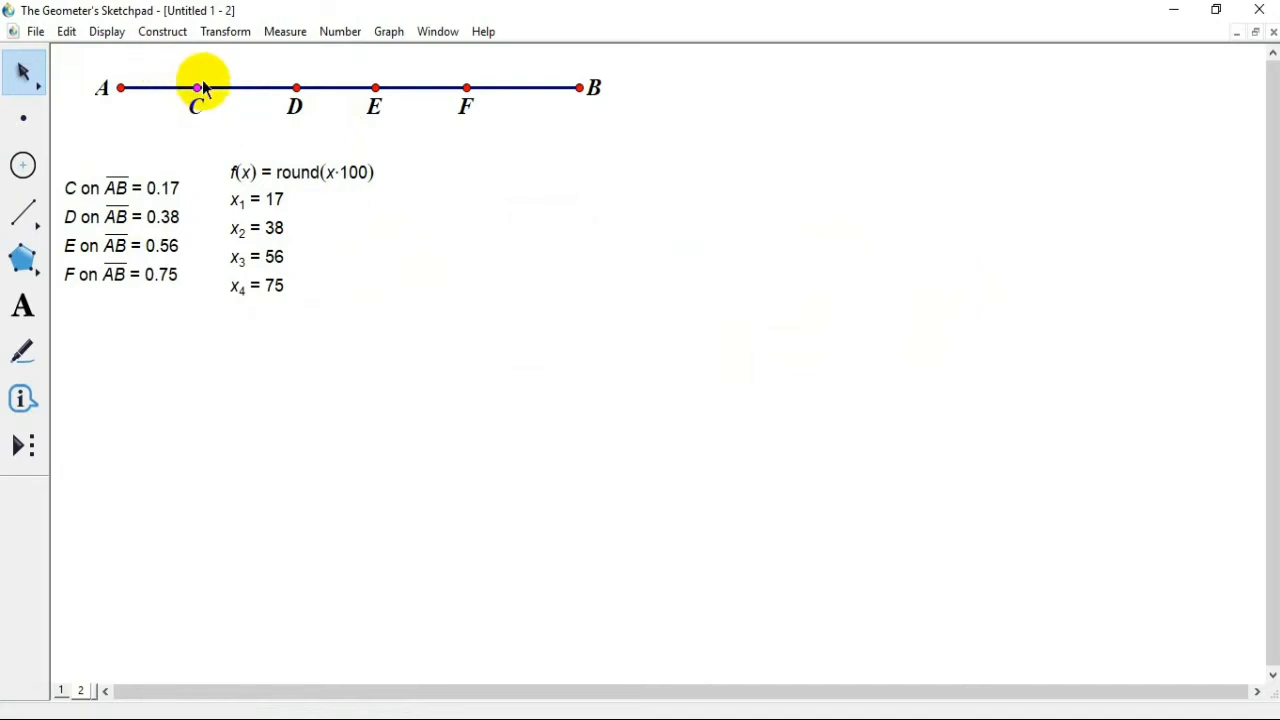
{"action": "left_click", "coordinate": [296, 88]}
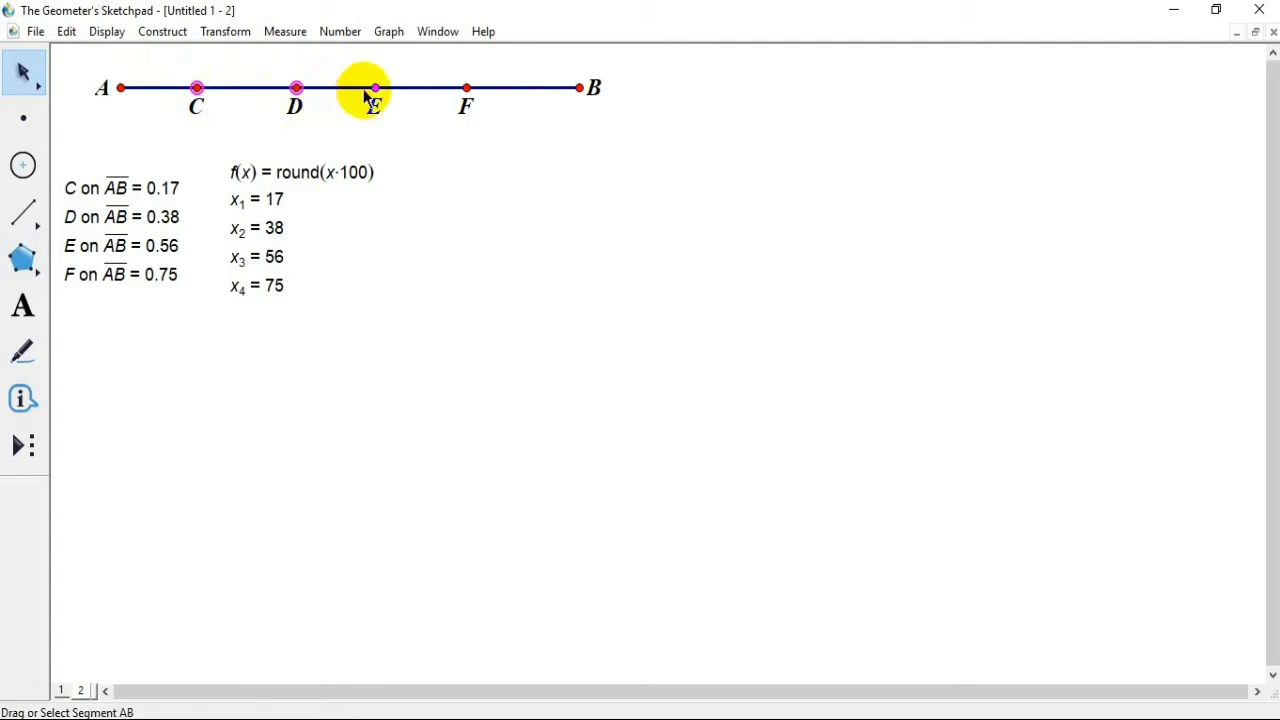
{"action": "left_click", "coordinate": [375, 88]}
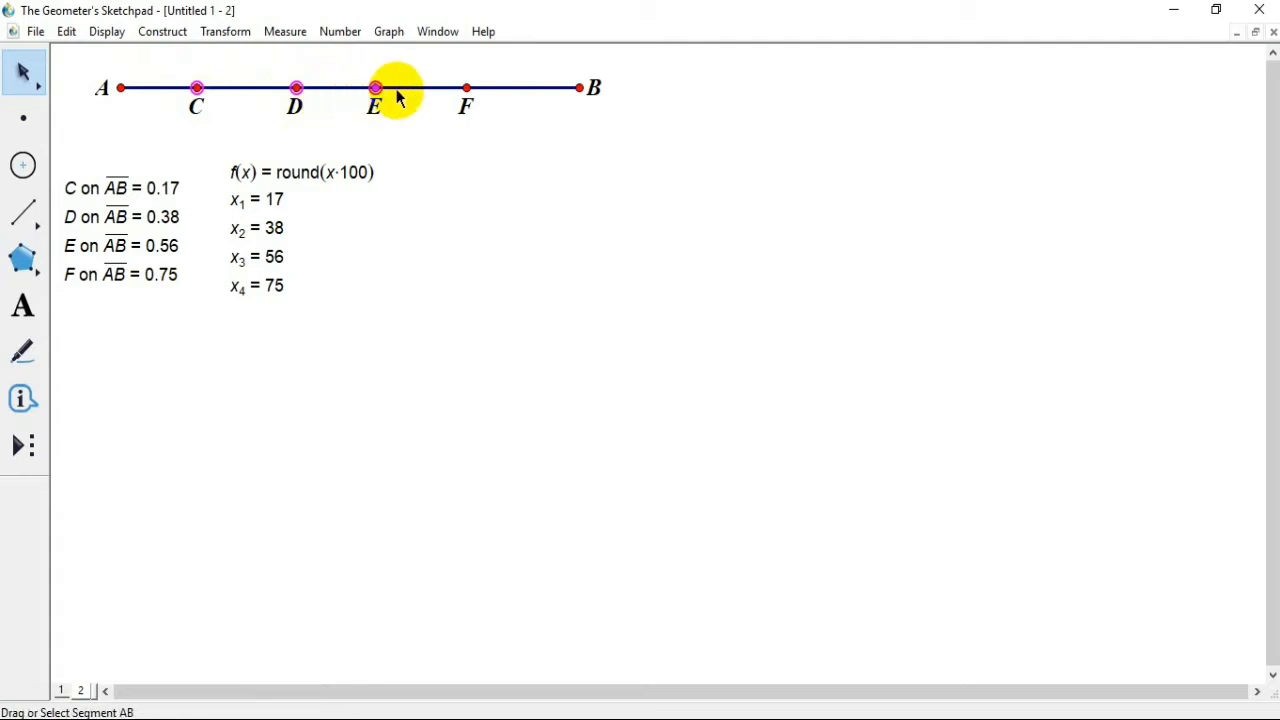
{"action": "left_click", "coordinate": [467, 88]}
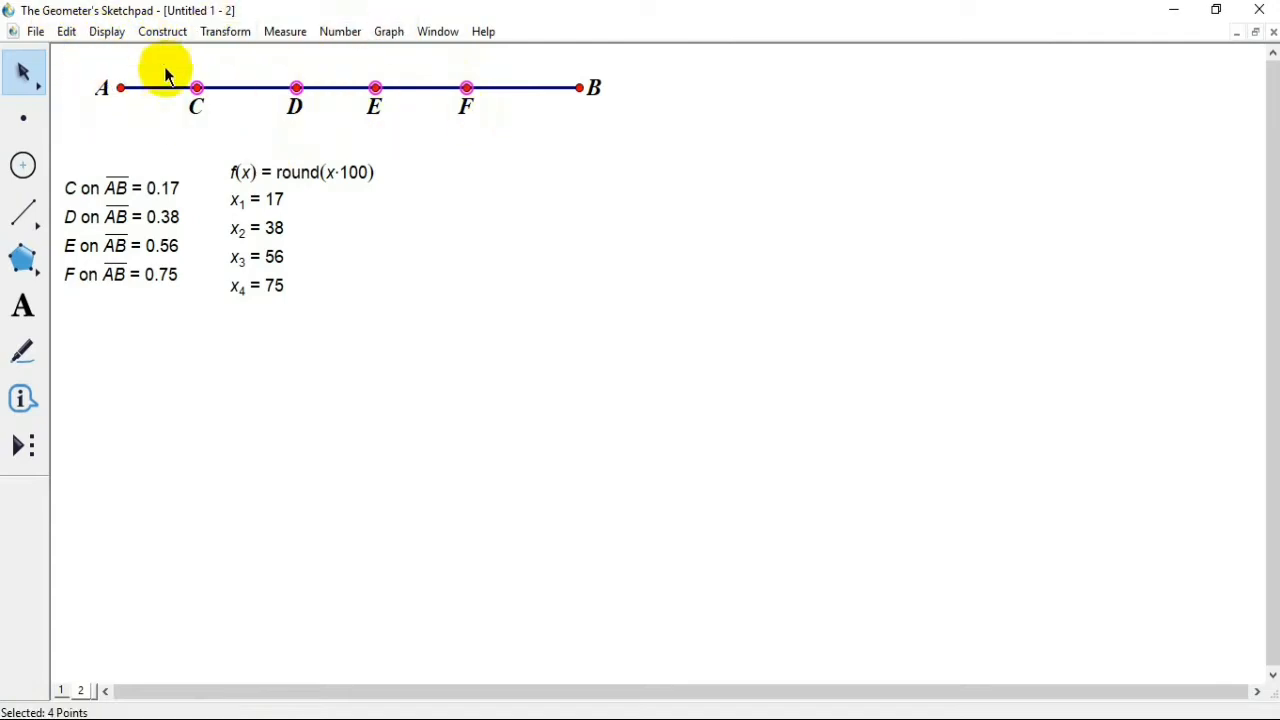
{"action": "left_click", "coordinate": [107, 31]}
{"action": "left_click", "coordinate": [107, 31]}
{"action": "left_click", "coordinate": [65, 32]}
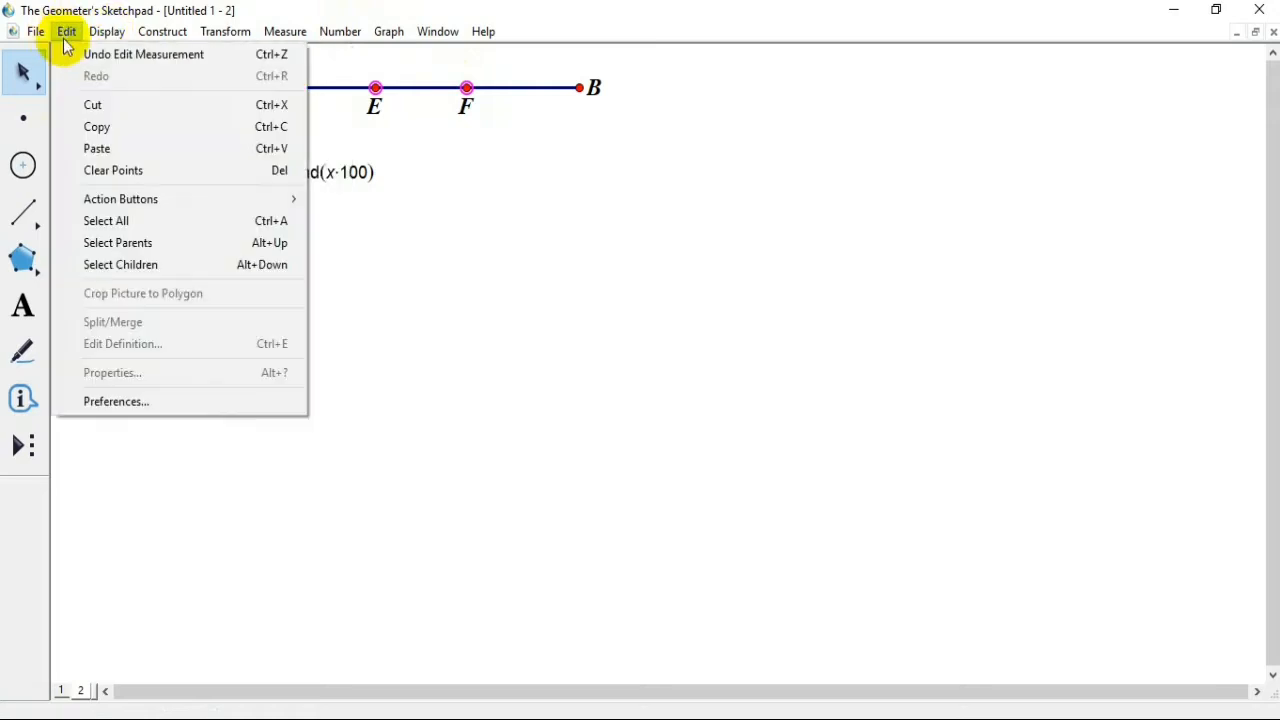
{"action": "mouse_move", "coordinate": [132, 200]}
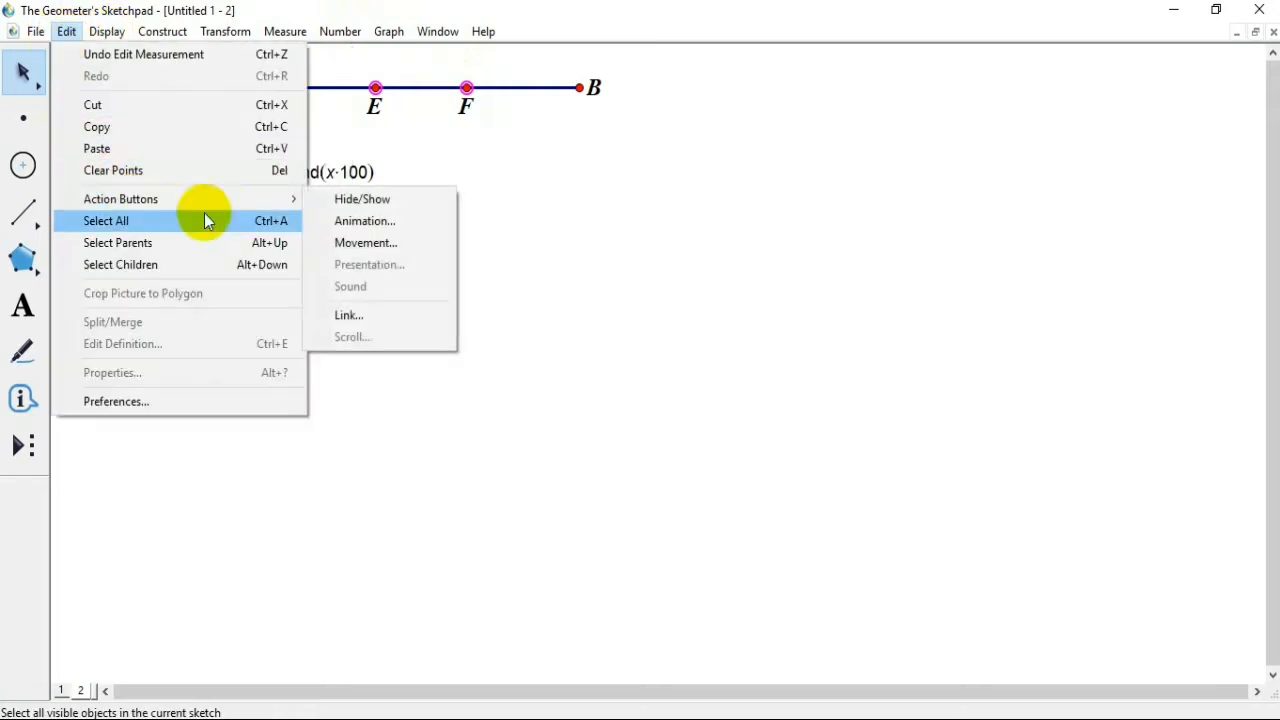
{"action": "left_click", "coordinate": [337, 226]}
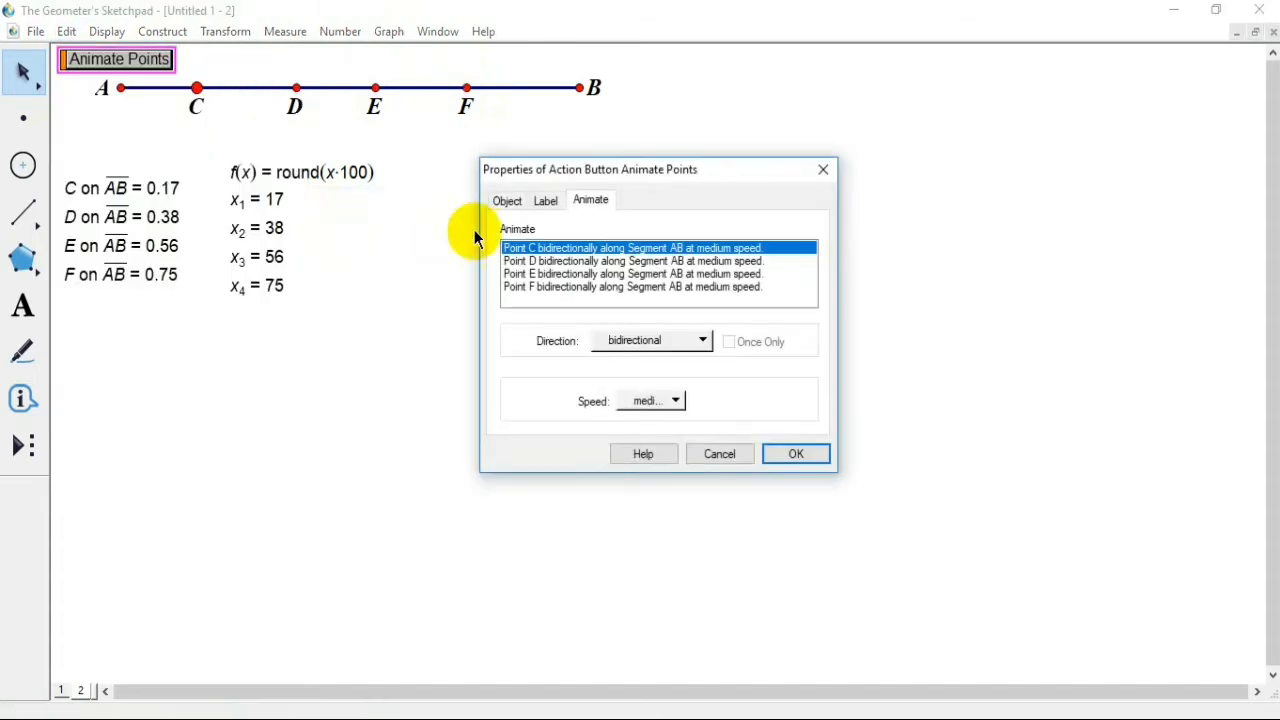
Step: Set points C and D to animate in random direction along segment AB, once only
{"action": "left_click", "coordinate": [663, 343]}
{"action": "left_click", "coordinate": [668, 440]}
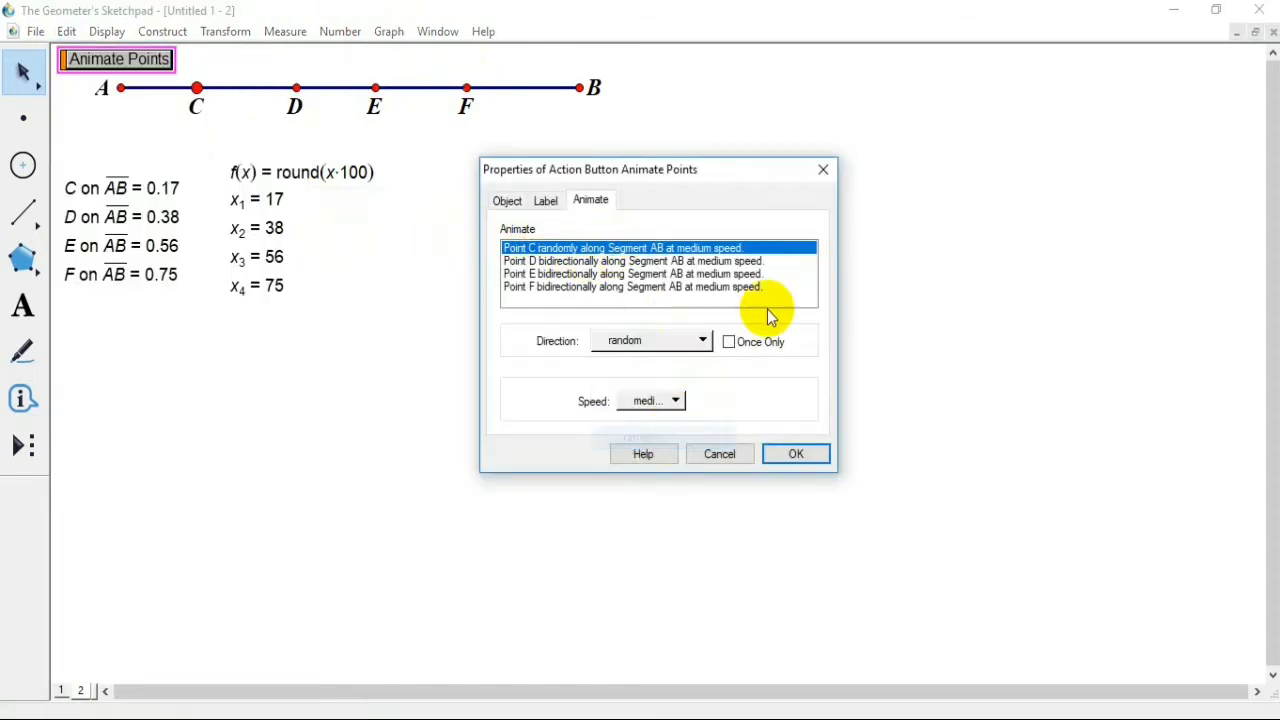
{"action": "left_click", "coordinate": [729, 342]}
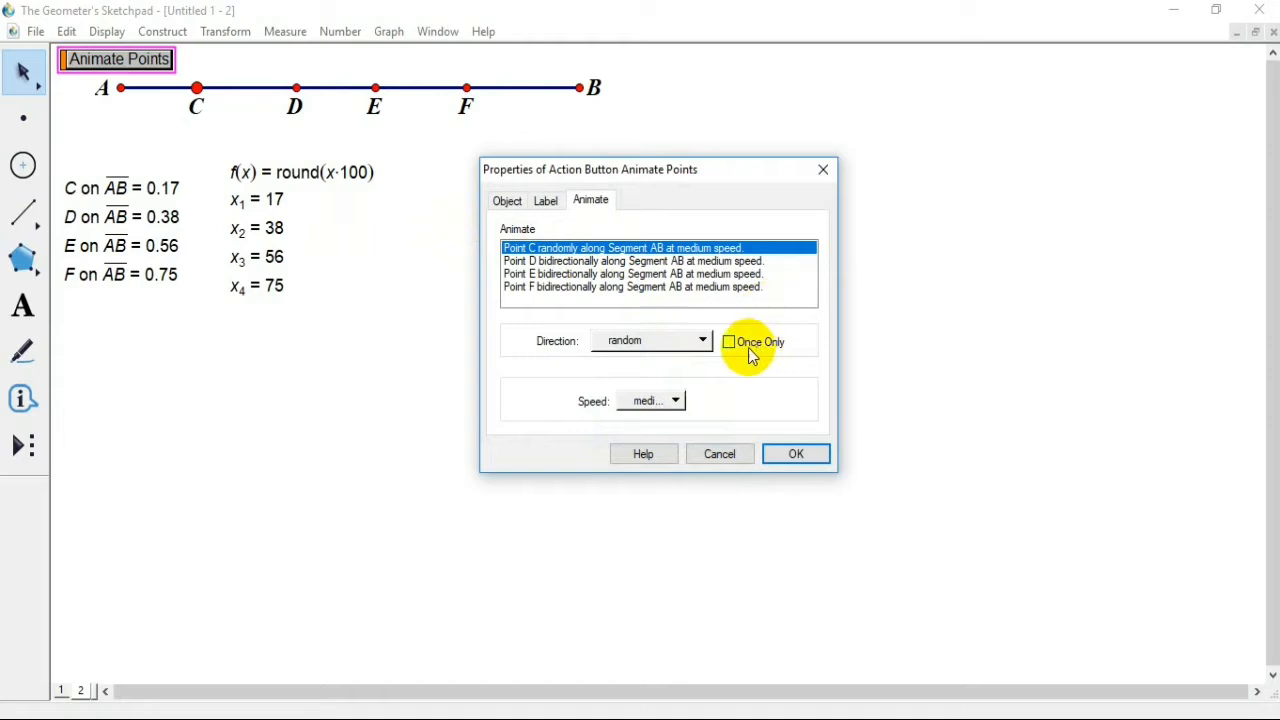
{"action": "left_click", "coordinate": [651, 261]}
{"action": "left_click", "coordinate": [651, 342]}
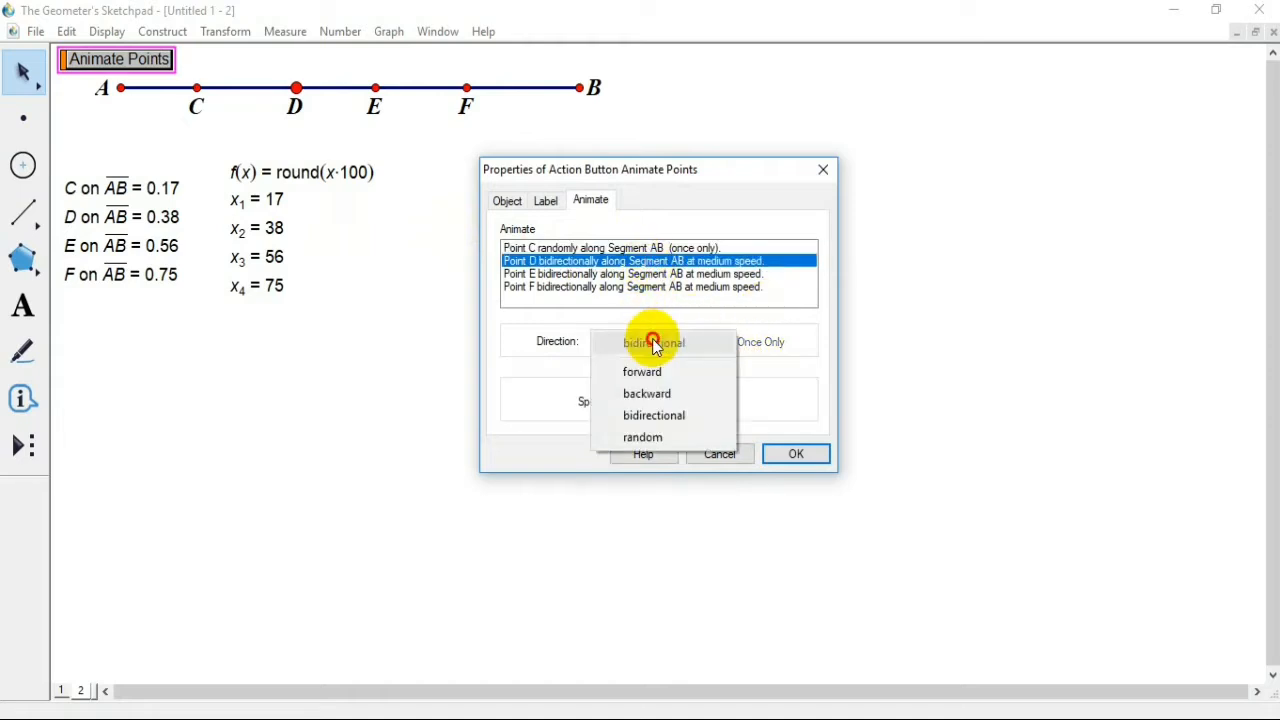
{"action": "left_click", "coordinate": [651, 437]}
{"action": "left_click", "coordinate": [731, 343]}
Step: Set points E and F to animate in random direction, once only, and accept the button's properties
{"action": "left_click", "coordinate": [695, 275]}
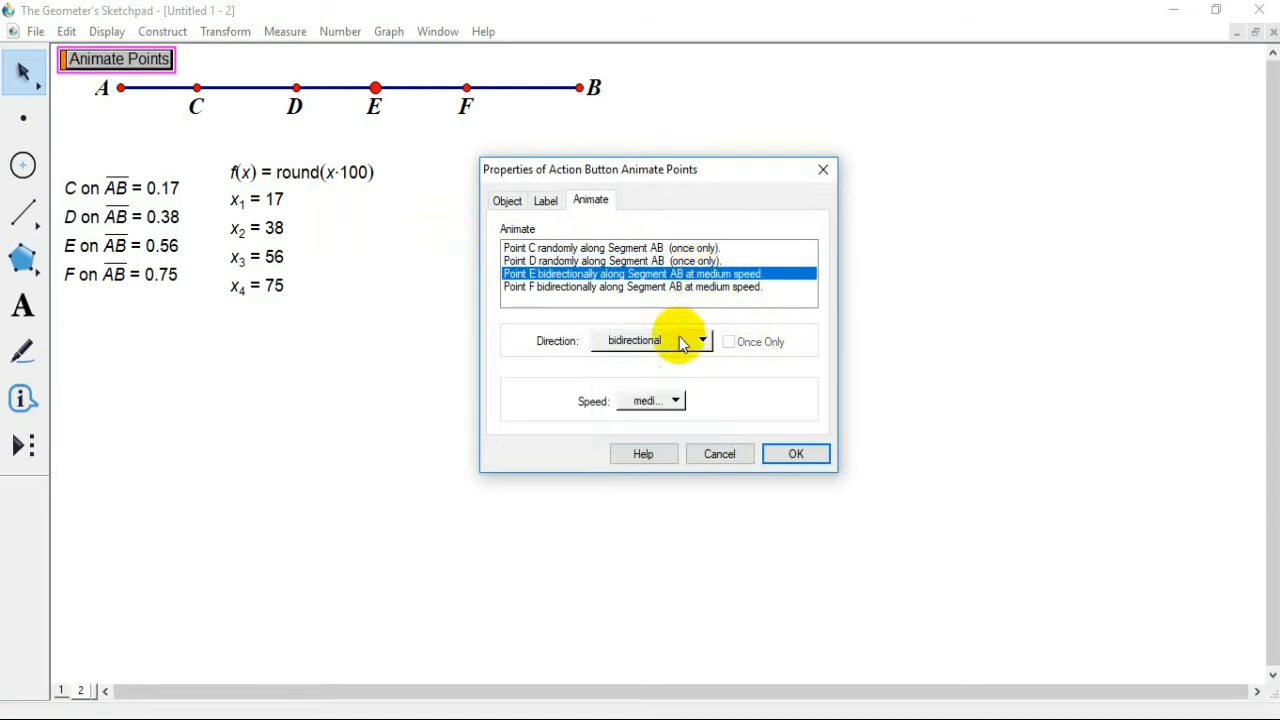
{"action": "left_click", "coordinate": [686, 340]}
{"action": "left_click", "coordinate": [663, 436]}
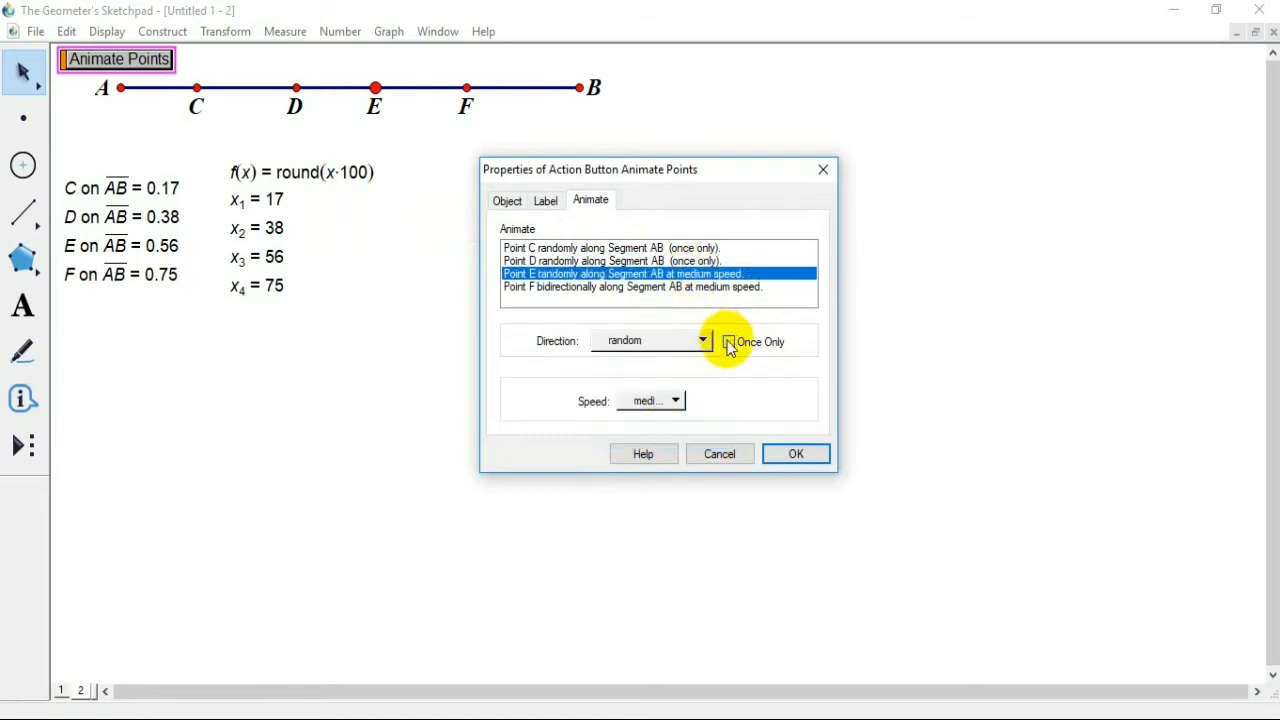
{"action": "left_click", "coordinate": [729, 343]}
{"action": "left_click", "coordinate": [706, 287]}
{"action": "left_click", "coordinate": [675, 345]}
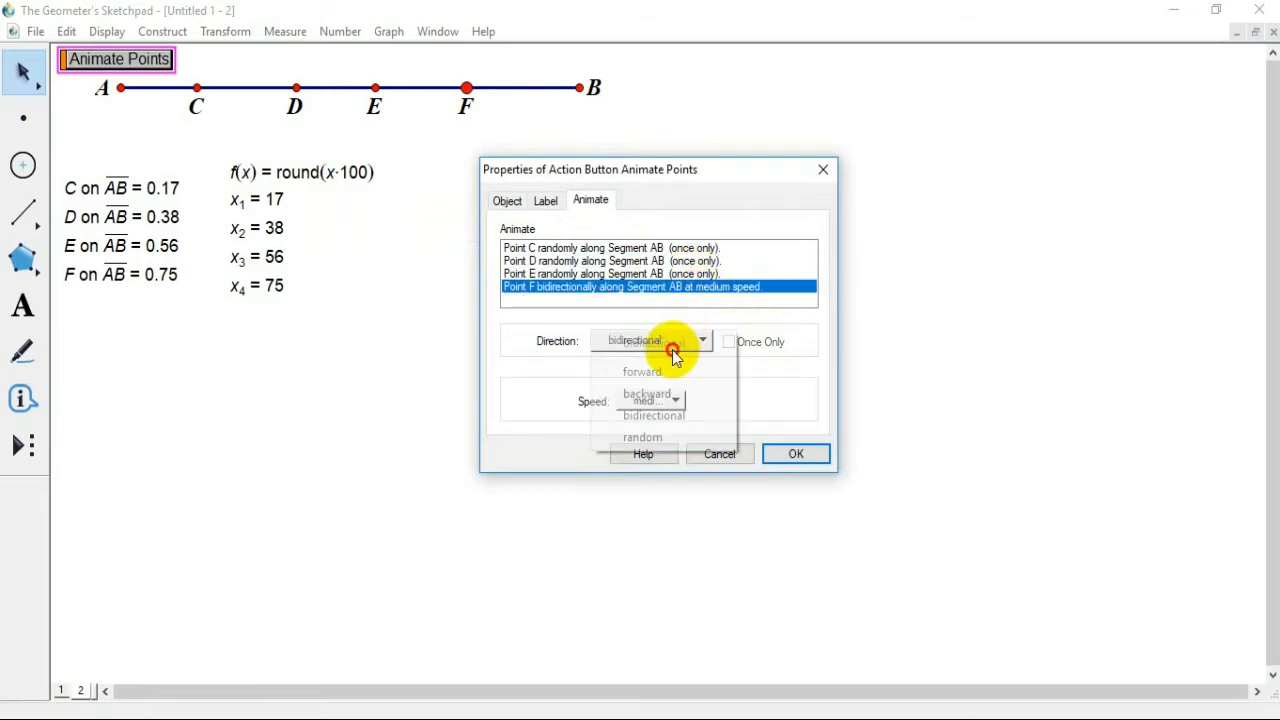
{"action": "left_click", "coordinate": [663, 437]}
{"action": "left_click", "coordinate": [729, 343]}
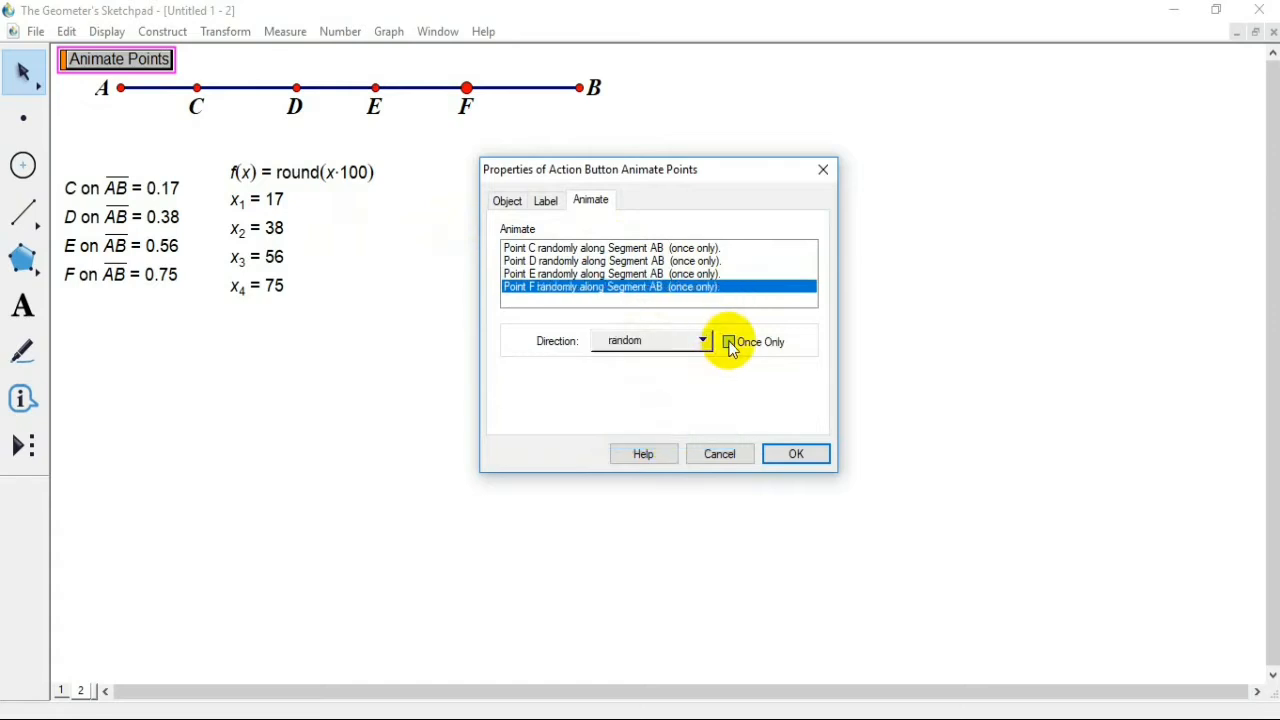
{"action": "left_click", "coordinate": [777, 457]}
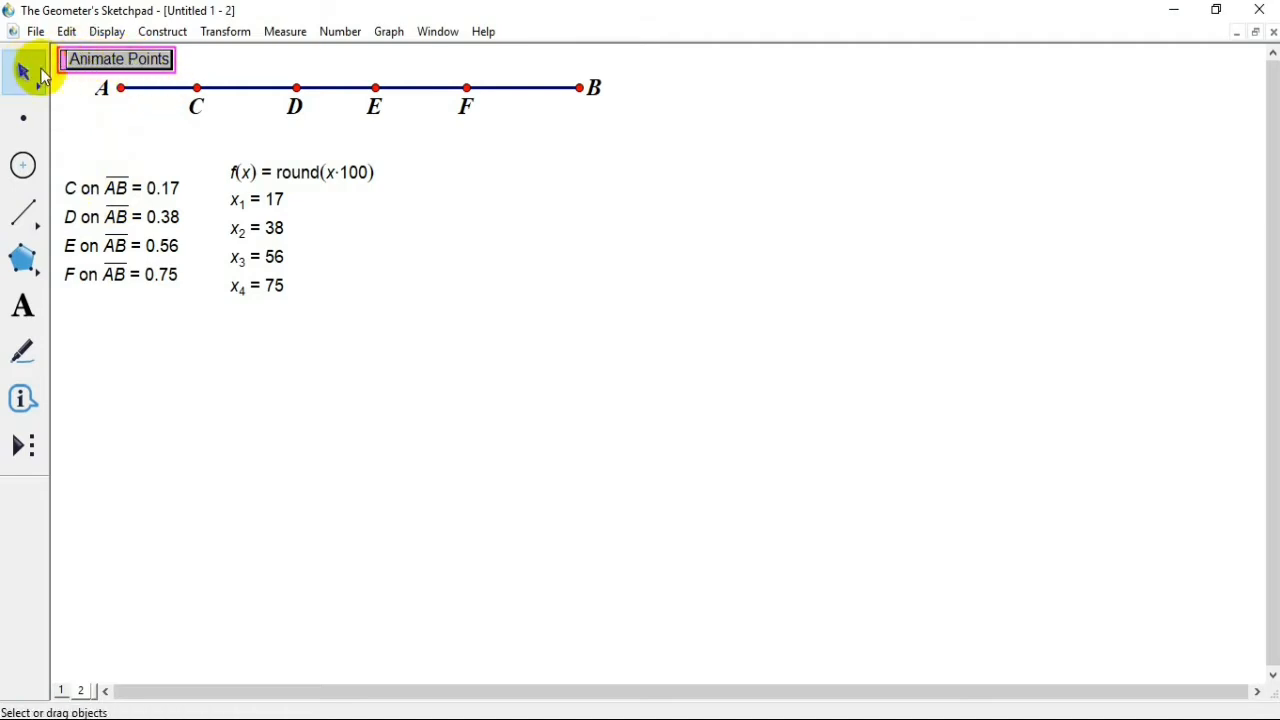
Step: Place the Animate Points button beneath the four point-value measurements and run it three times to randomise the points
{"action": "left_click_drag", "start_coordinate": [66, 60], "coordinate": [66, 320]}
{"action": "left_click", "coordinate": [106, 331]}
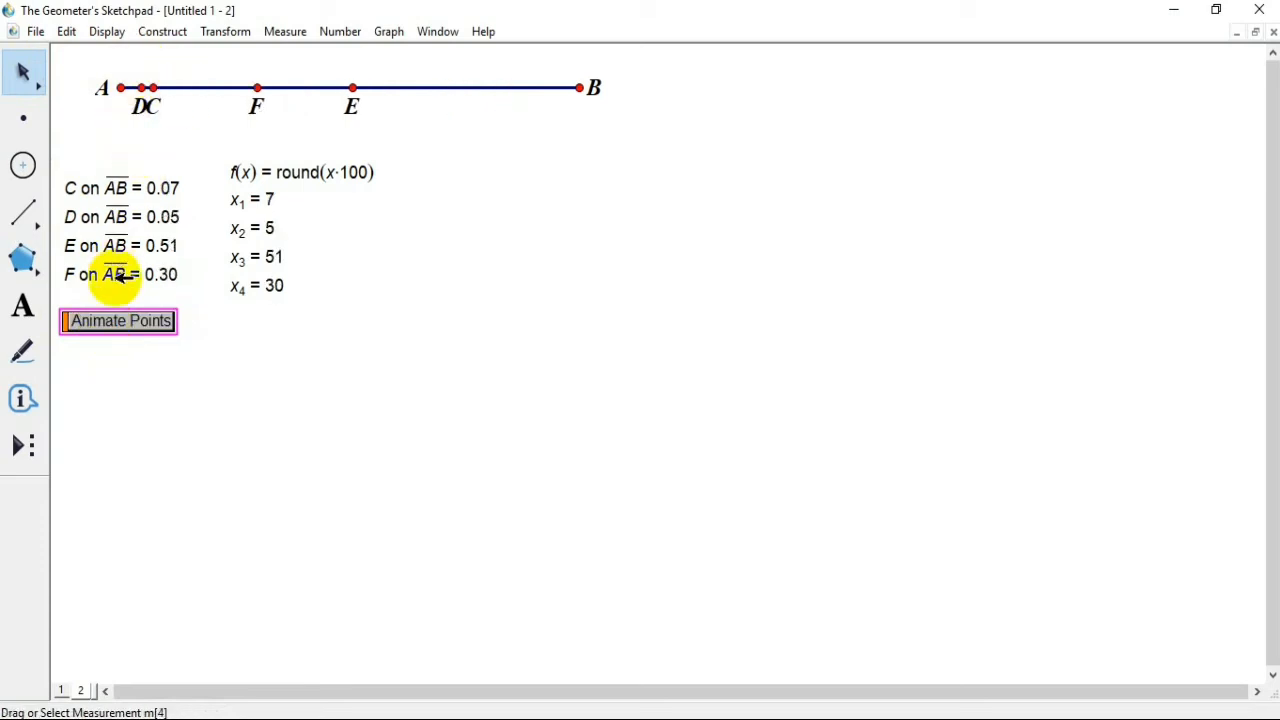
{"action": "left_click", "coordinate": [112, 333]}
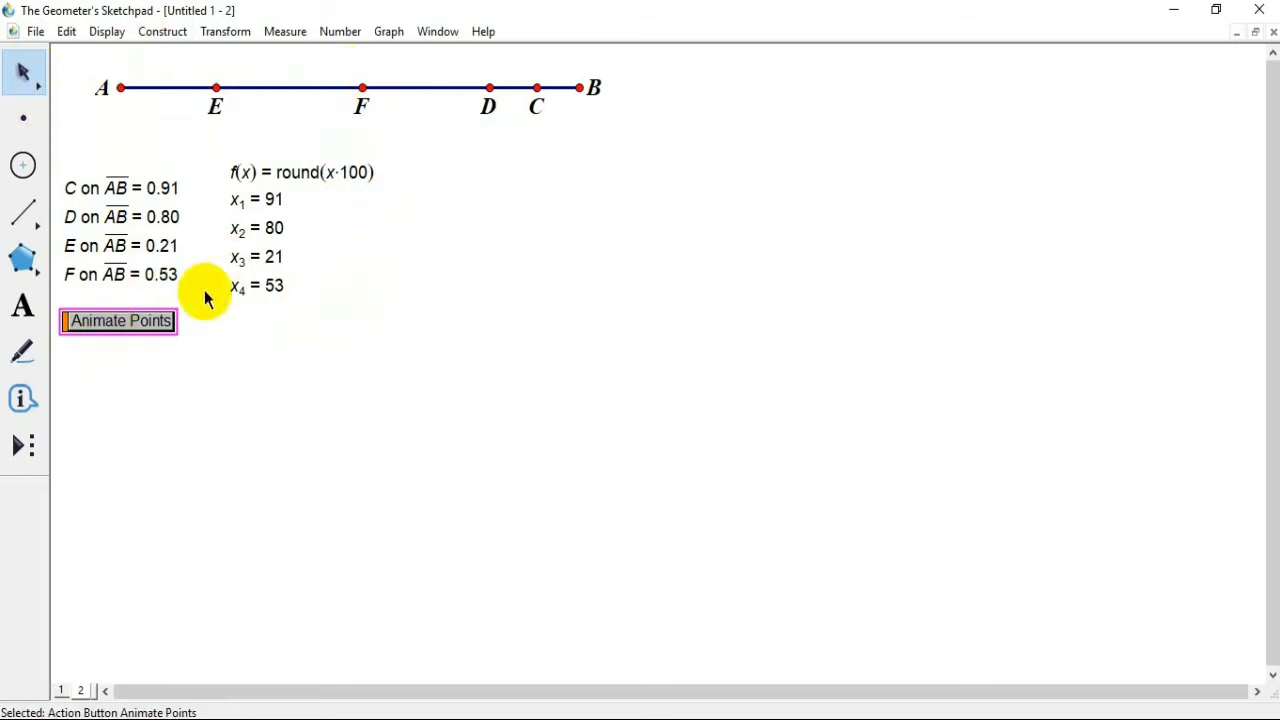
{"action": "left_click", "coordinate": [140, 334]}
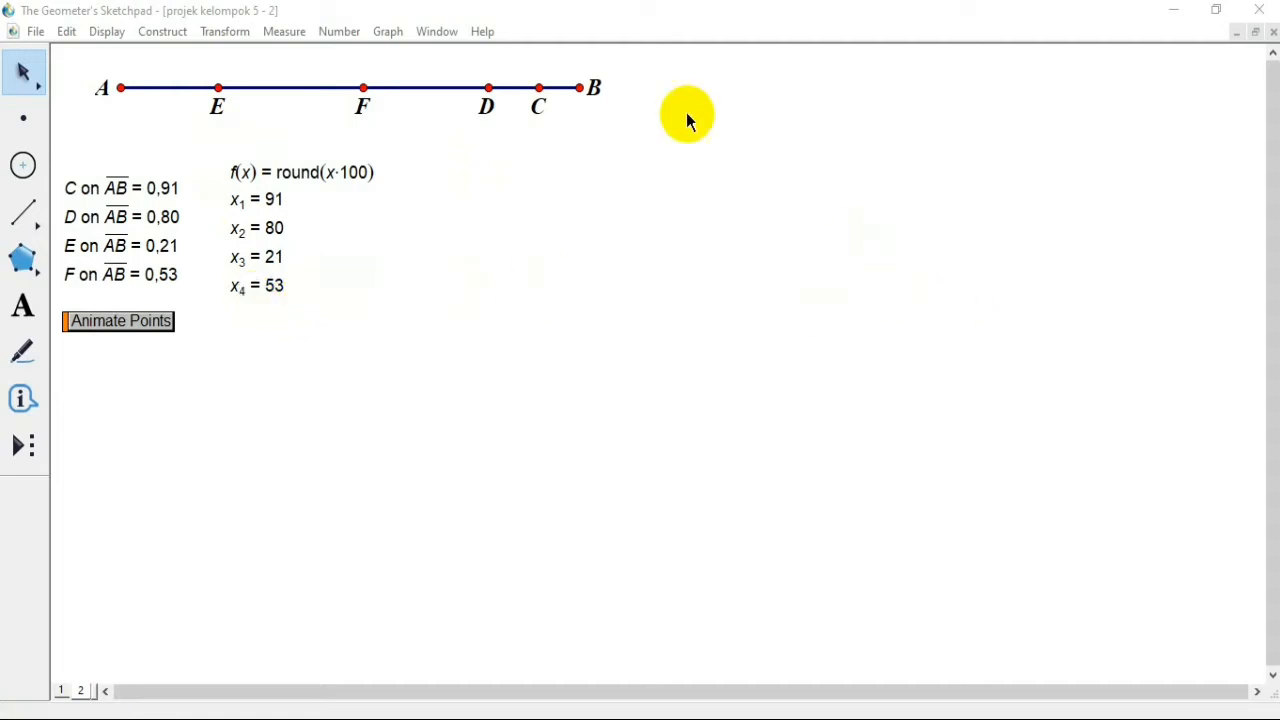
Step: Start a new function with sgn(x − x1) as its first term, using the existing x1 value
{"action": "left_click", "coordinate": [339, 31]}
{"action": "left_click", "coordinate": [386, 185]}
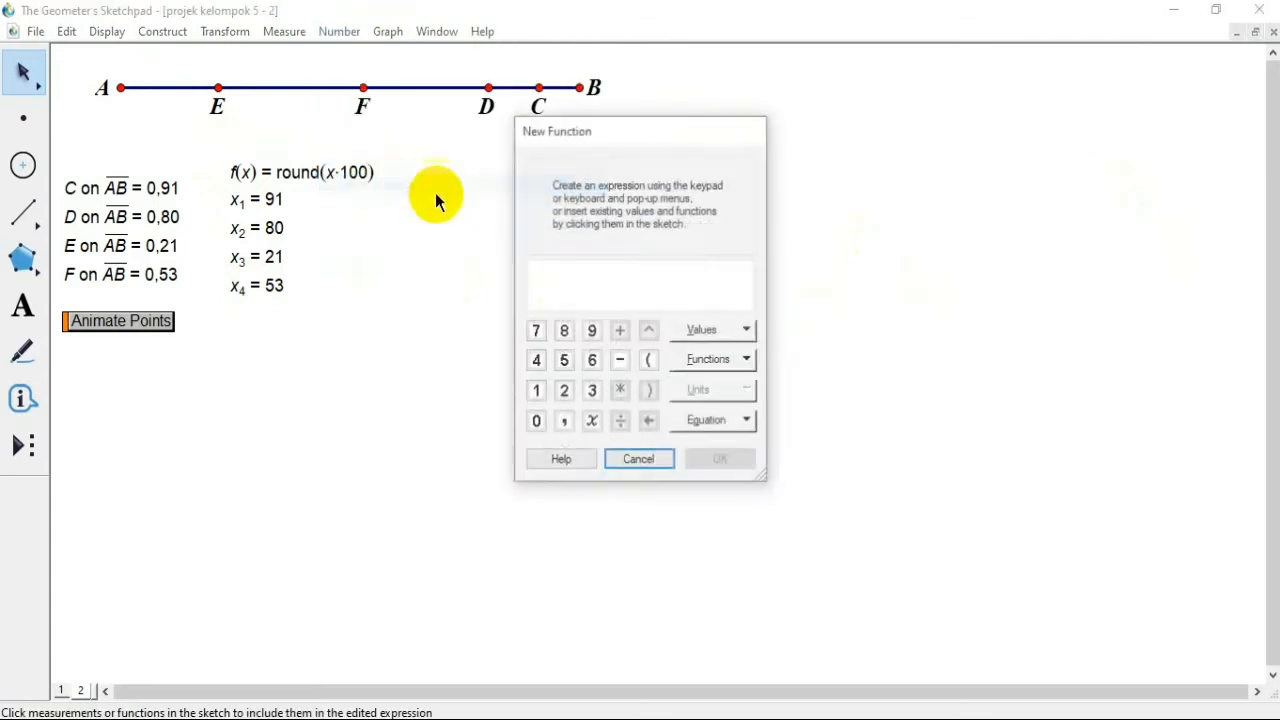
{"action": "left_click", "coordinate": [712, 364]}
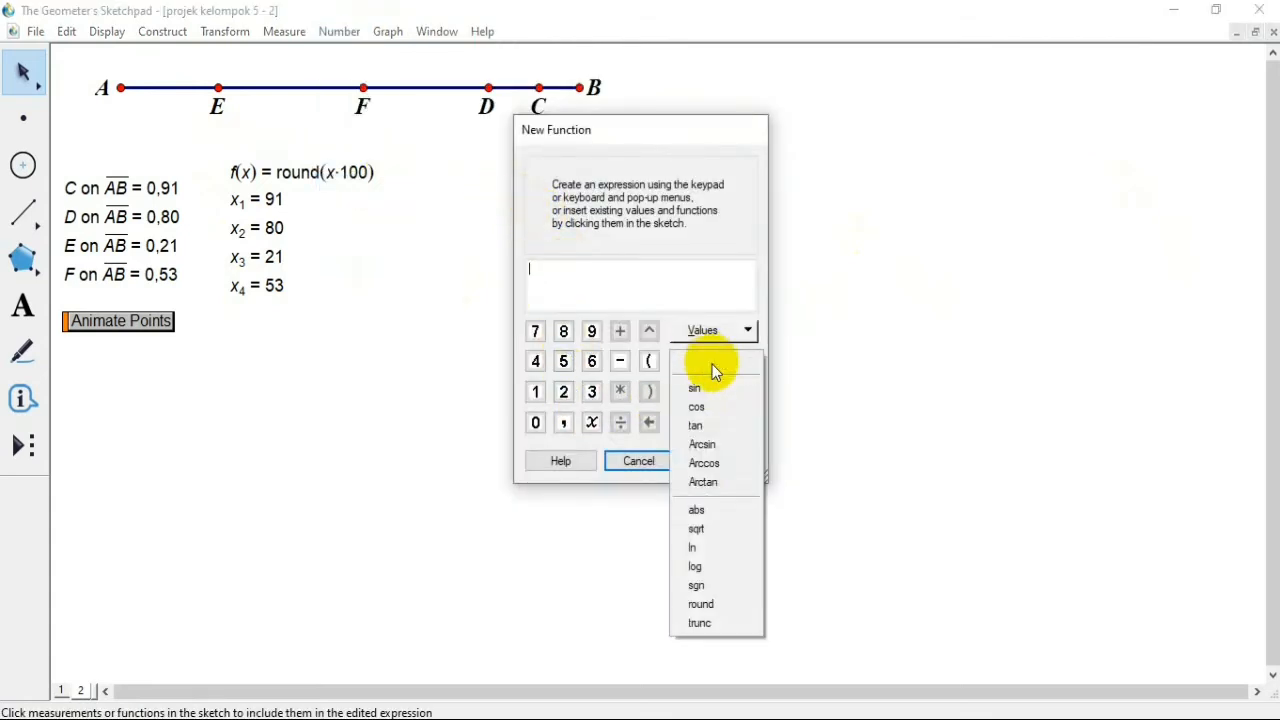
{"action": "left_click", "coordinate": [701, 586]}
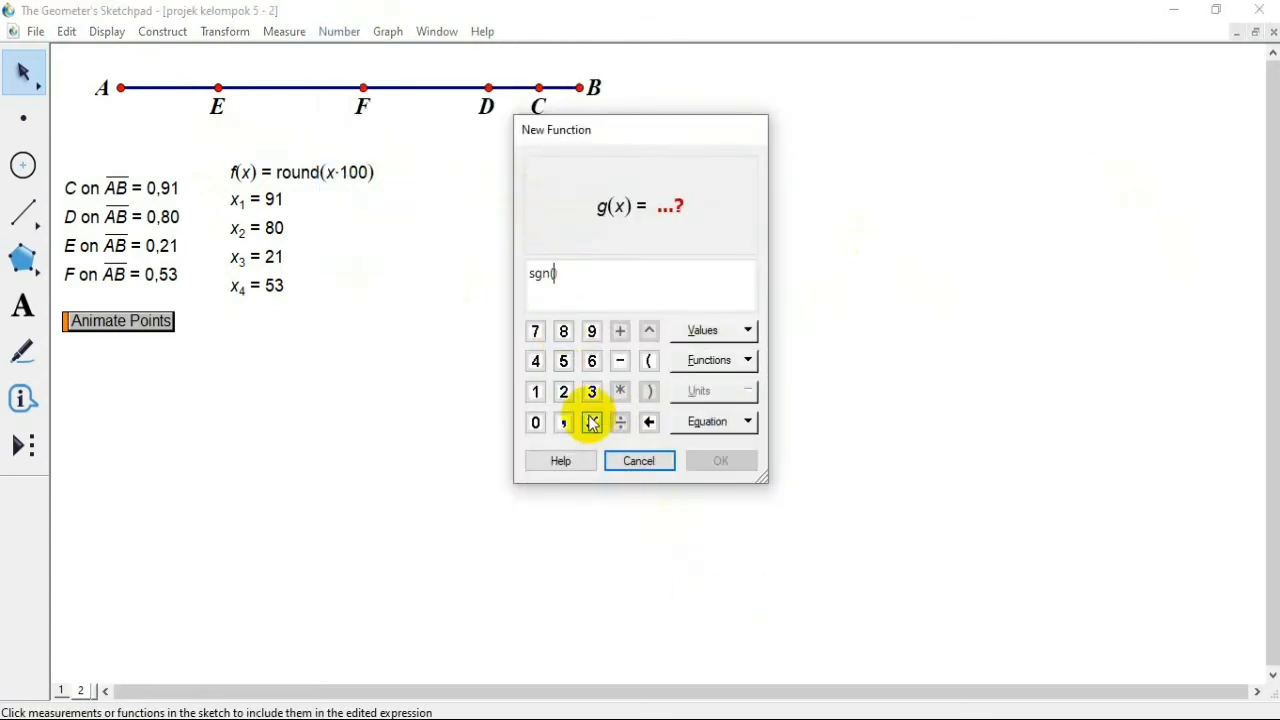
{"action": "left_click", "coordinate": [591, 423]}
{"action": "left_click", "coordinate": [620, 361]}
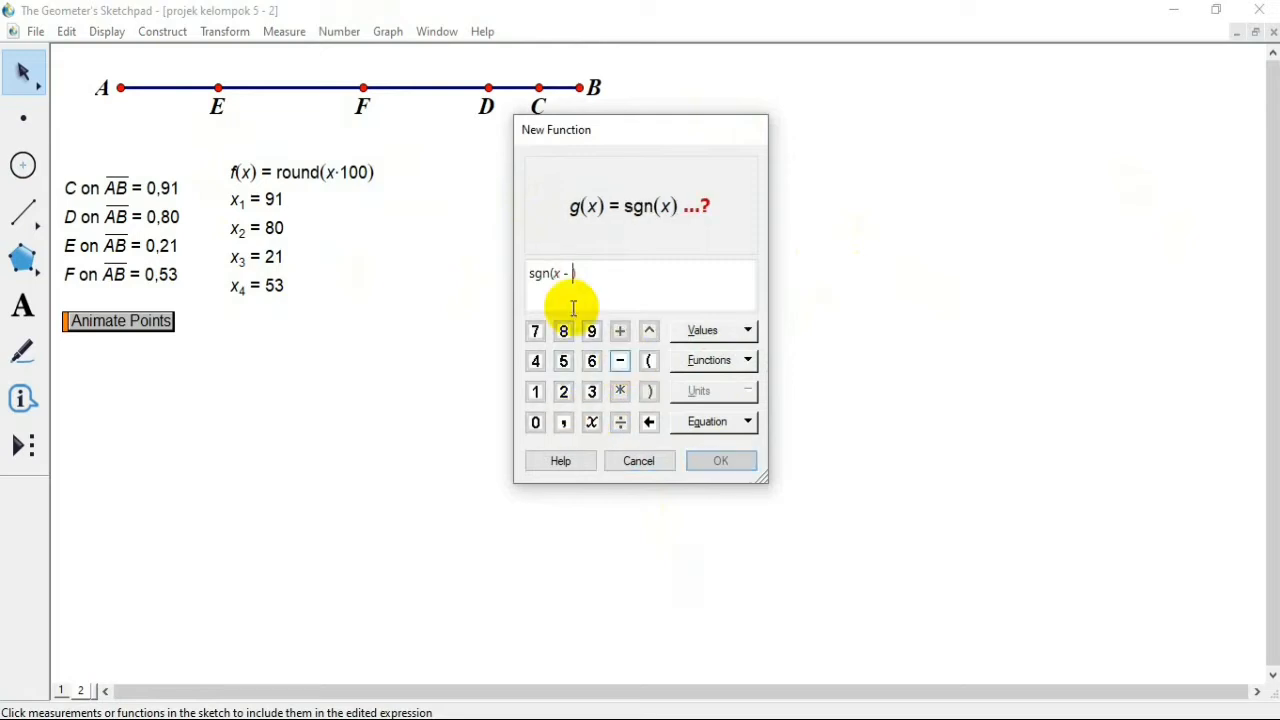
{"action": "left_click", "coordinate": [272, 199]}
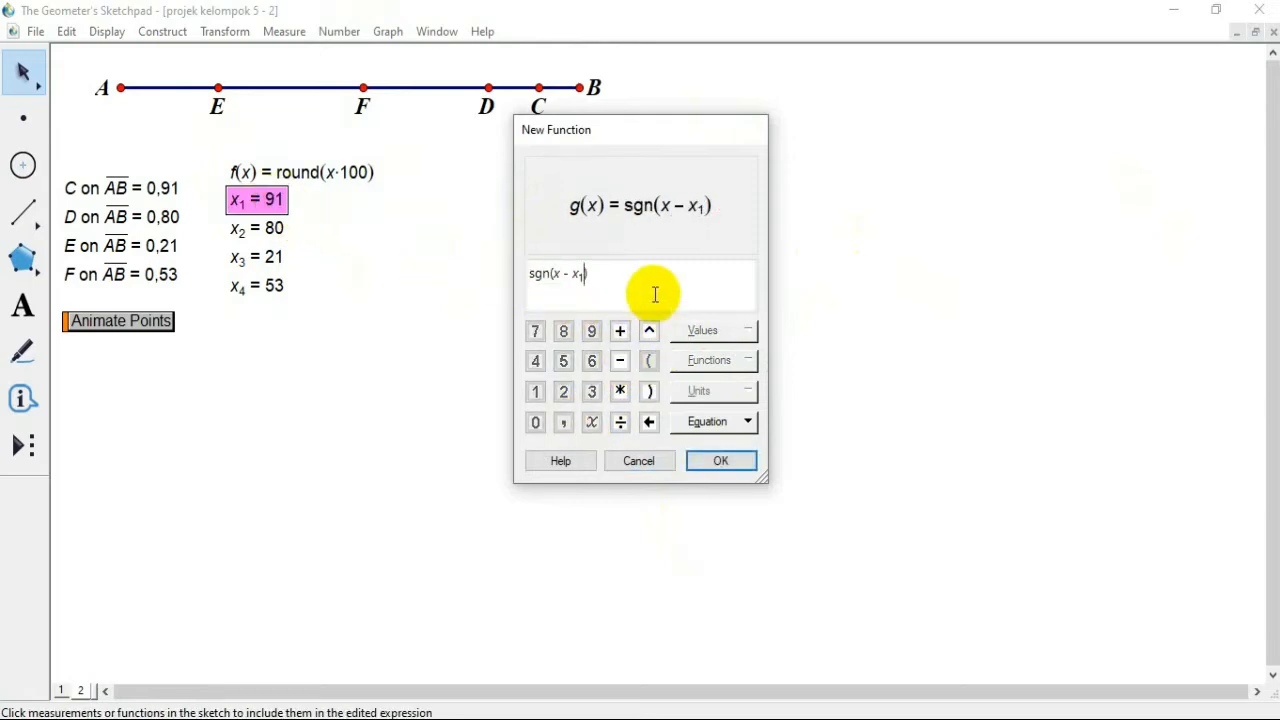
Step: Add the term sgn(x − x2) to the new function's expression
{"action": "left_click", "coordinate": [622, 334]}
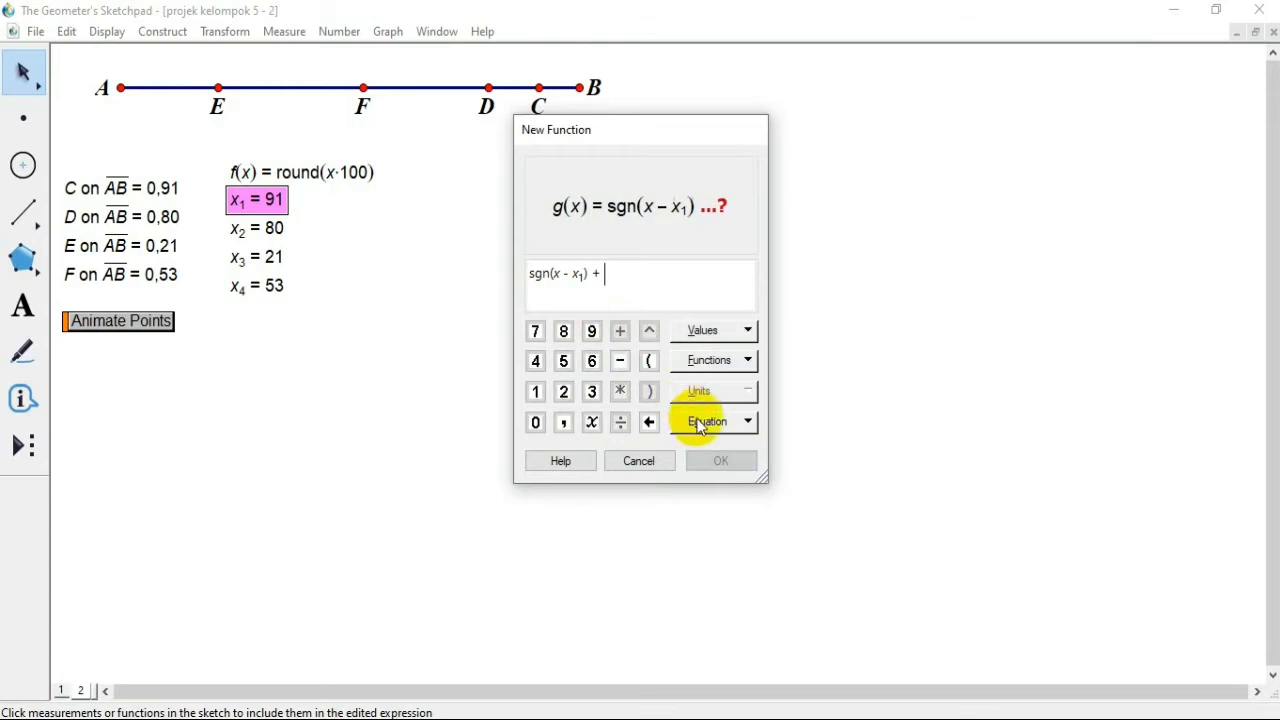
{"action": "left_click", "coordinate": [709, 361]}
{"action": "left_click", "coordinate": [697, 588]}
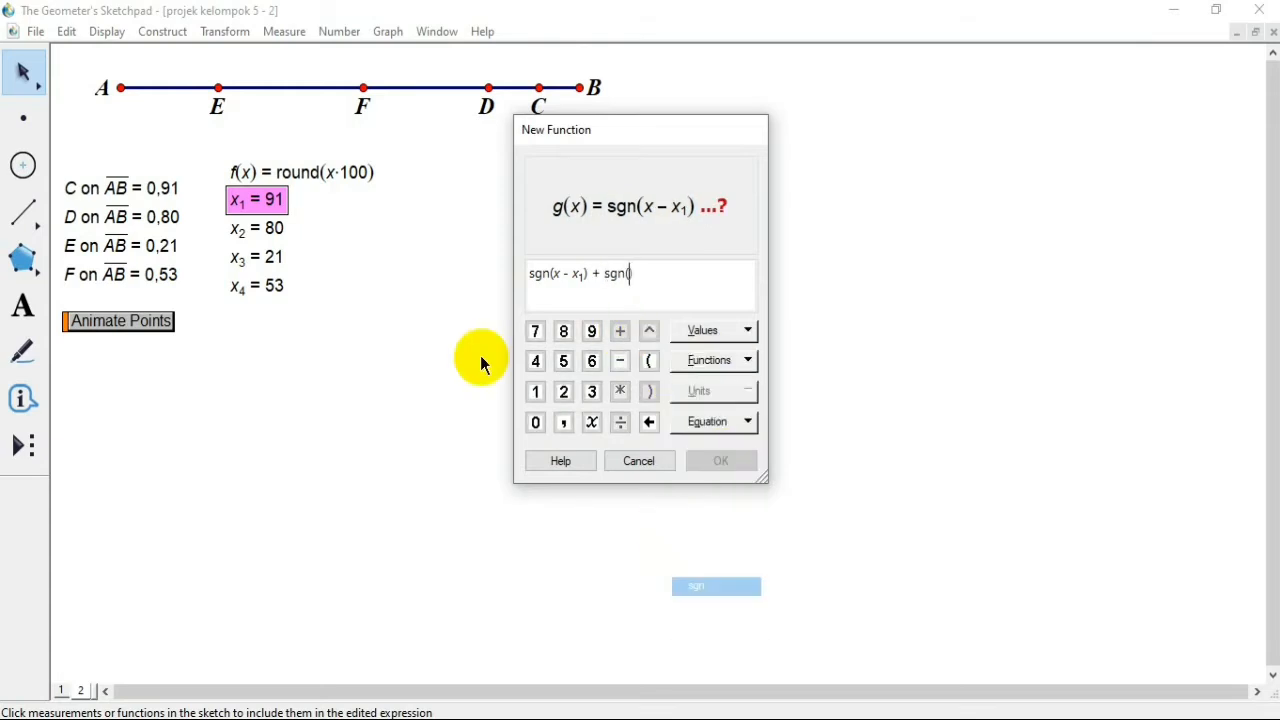
{"action": "left_click", "coordinate": [591, 422]}
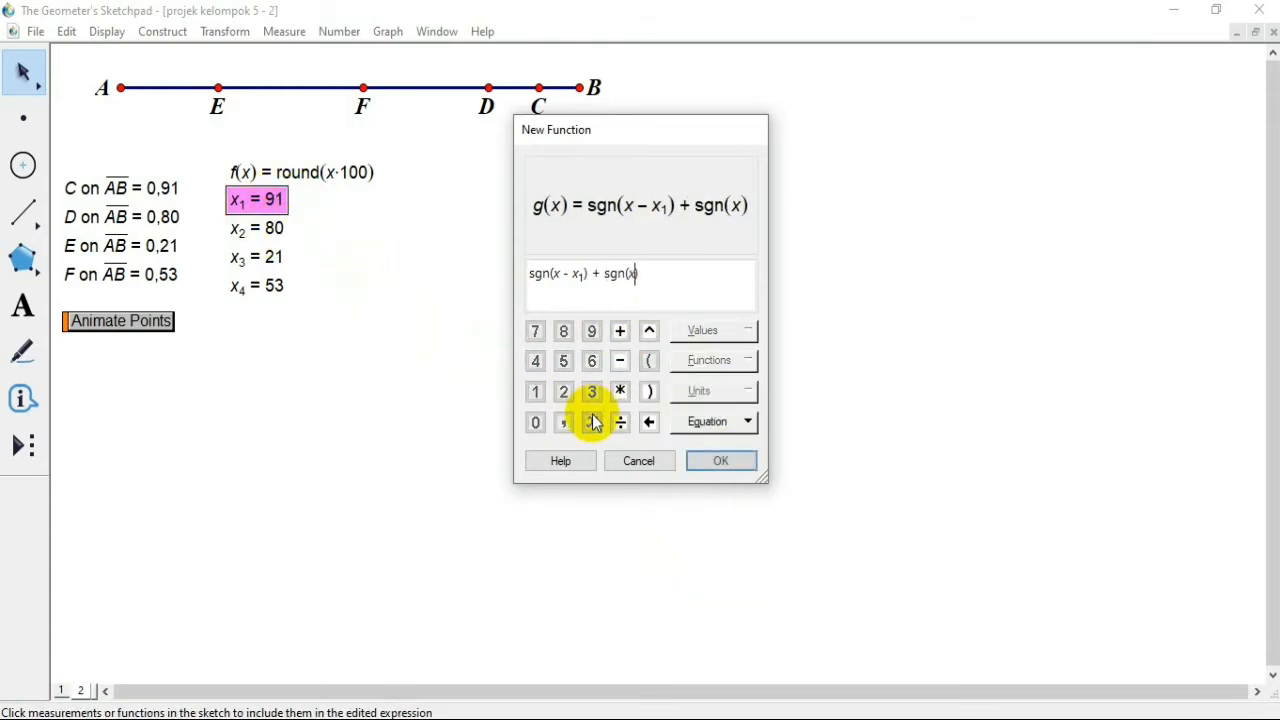
{"action": "left_click", "coordinate": [621, 362]}
{"action": "left_click", "coordinate": [258, 228]}
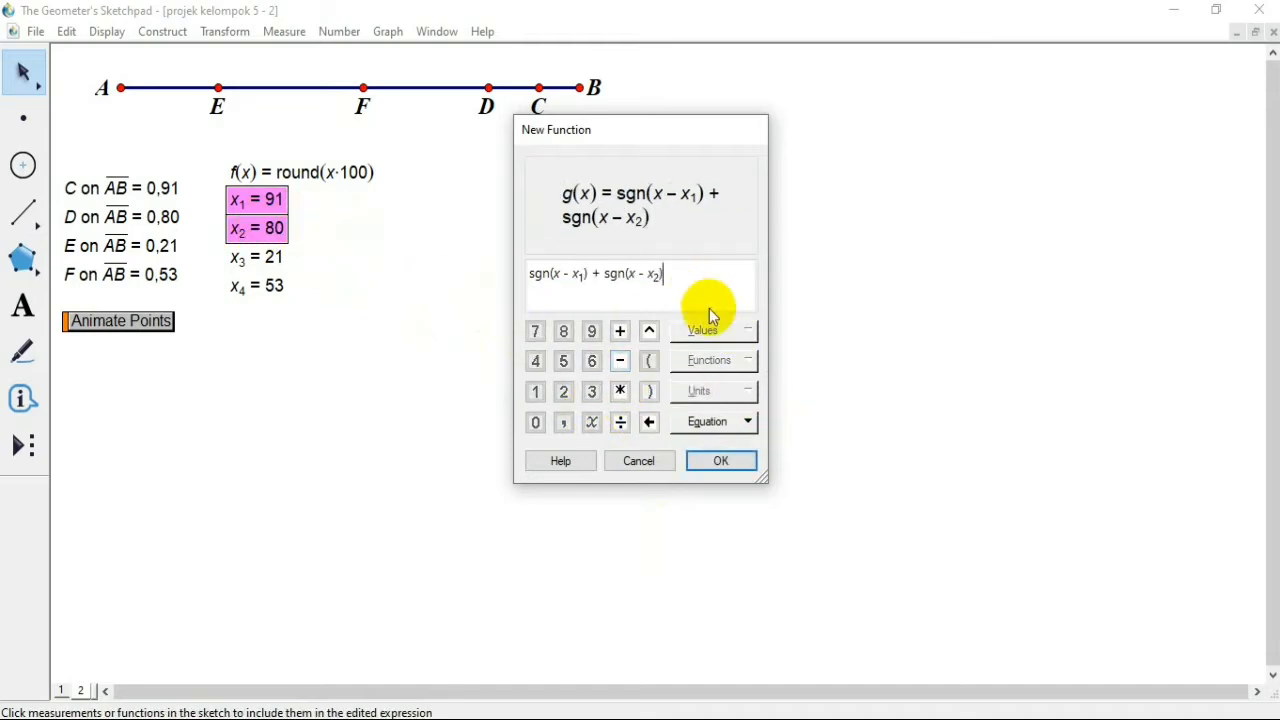
Step: Add sgn(x − x3) as the third term of the new function
{"action": "left_click", "coordinate": [620, 331]}
{"action": "left_click", "coordinate": [711, 362]}
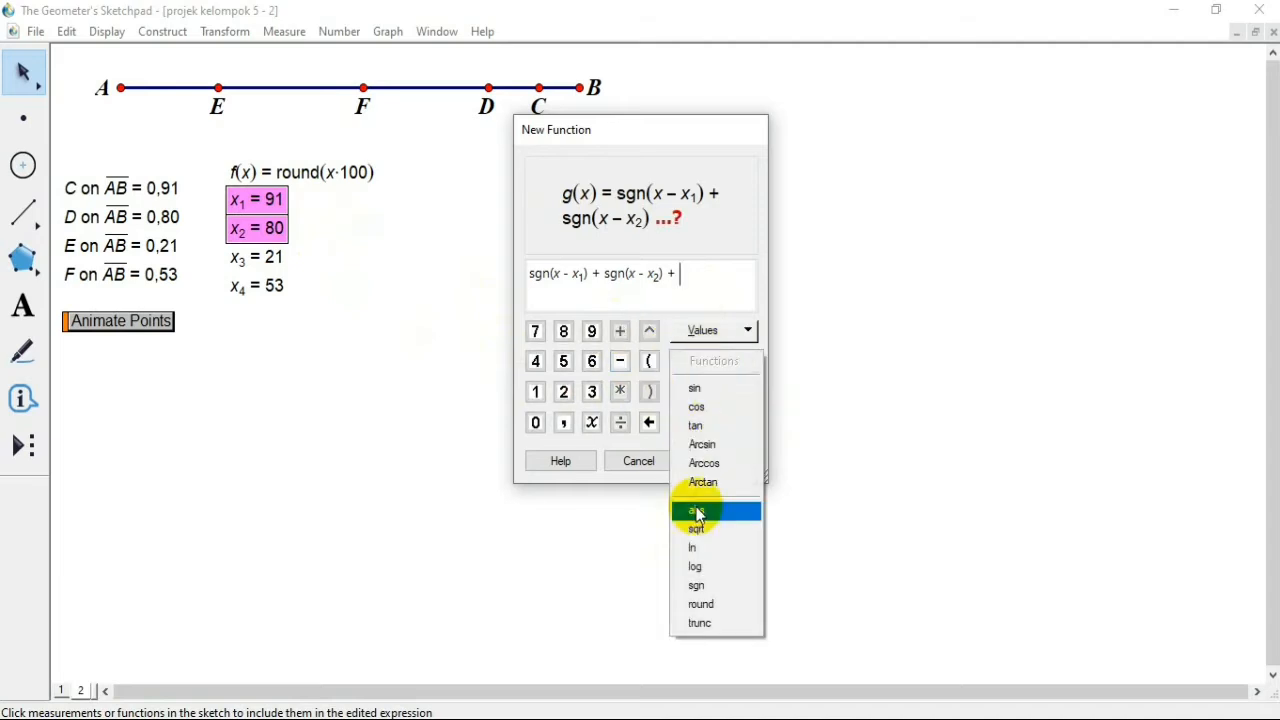
{"action": "left_click", "coordinate": [697, 585]}
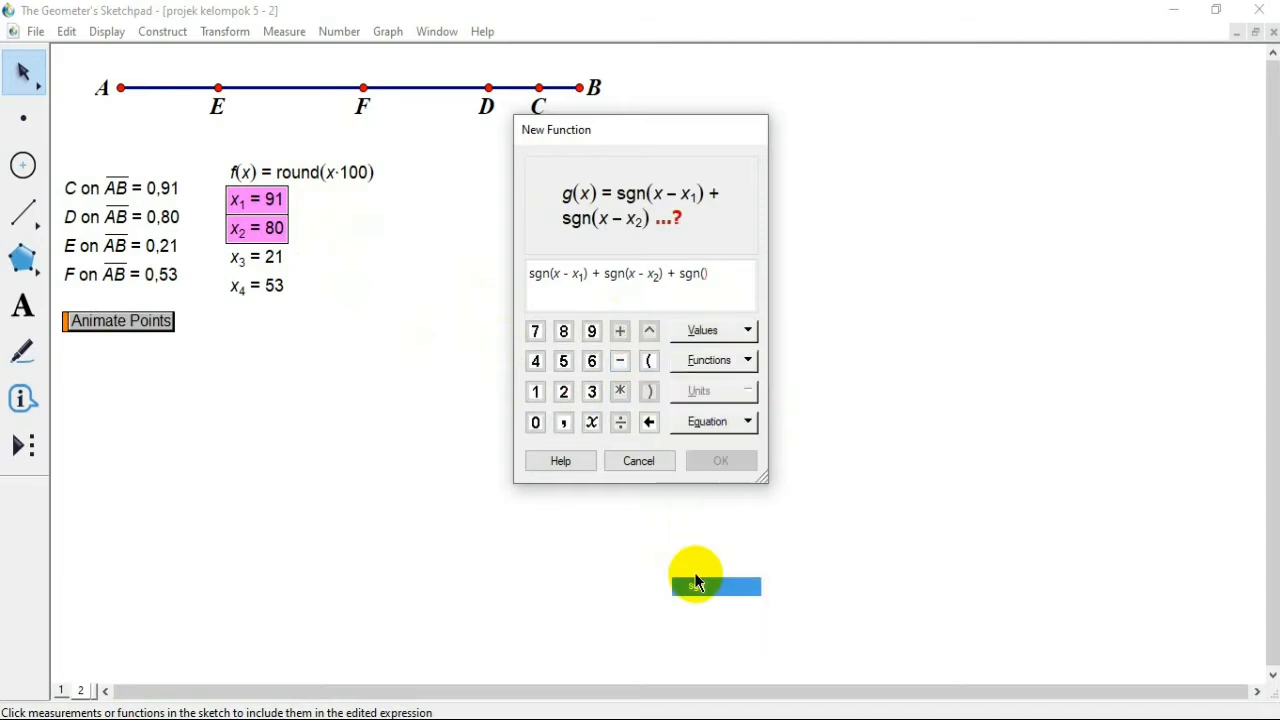
{"action": "left_click", "coordinate": [591, 422]}
{"action": "left_click", "coordinate": [620, 361]}
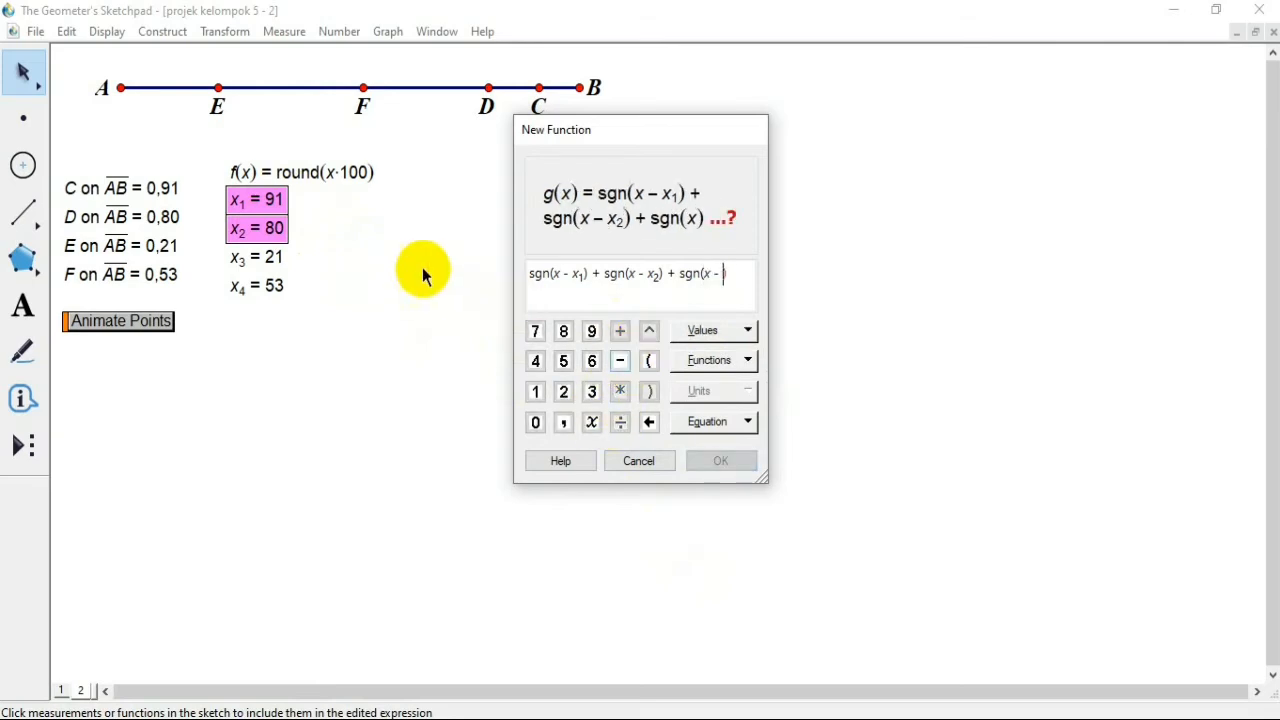
{"action": "left_click", "coordinate": [273, 256]}
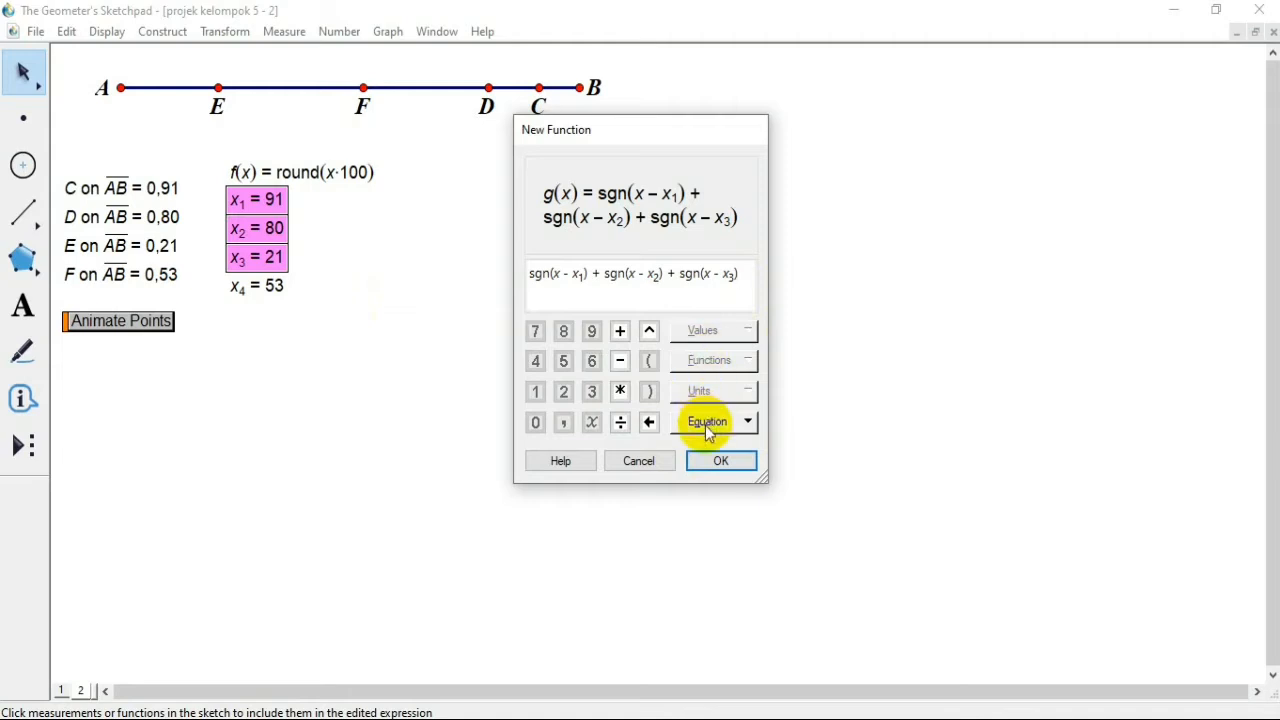
Step: Append a plus sign after sgn(x − x3) in the new function's expression
{"action": "left_click", "coordinate": [620, 331]}
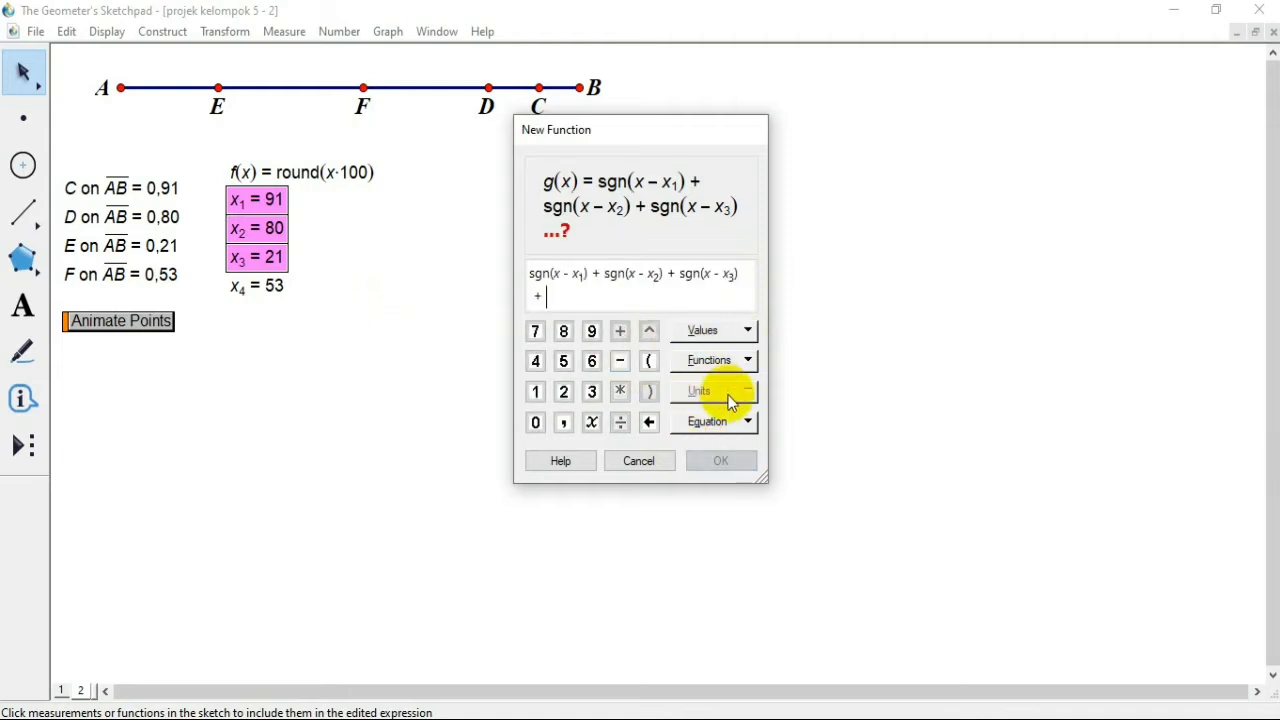
{"action": "left_click", "coordinate": [727, 360]}
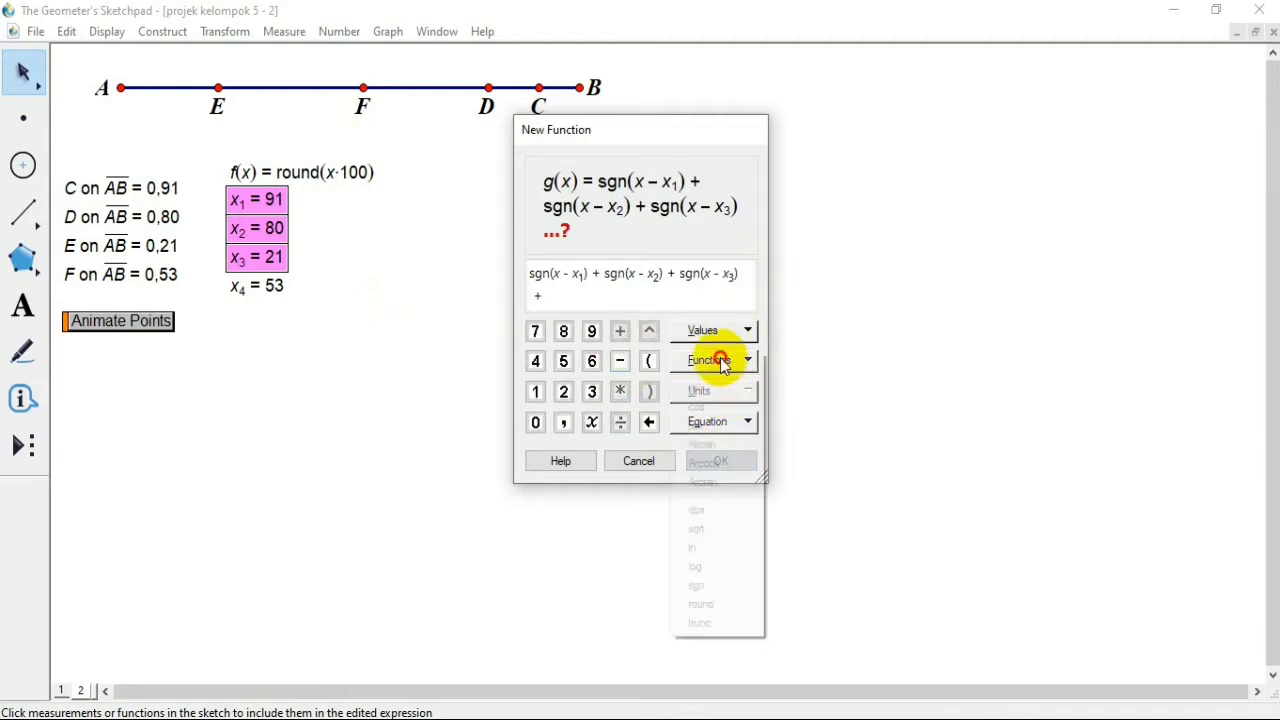
{"action": "left_click", "coordinate": [700, 566]}
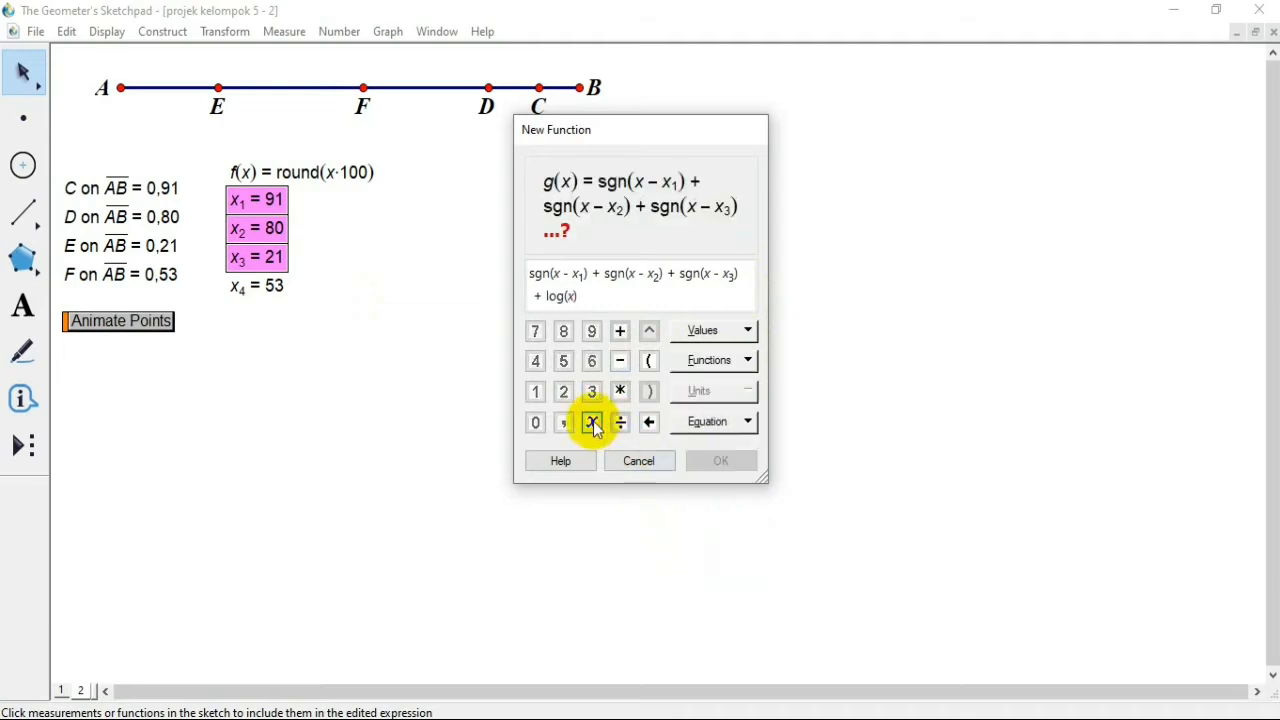
{"action": "left_click", "coordinate": [621, 362]}
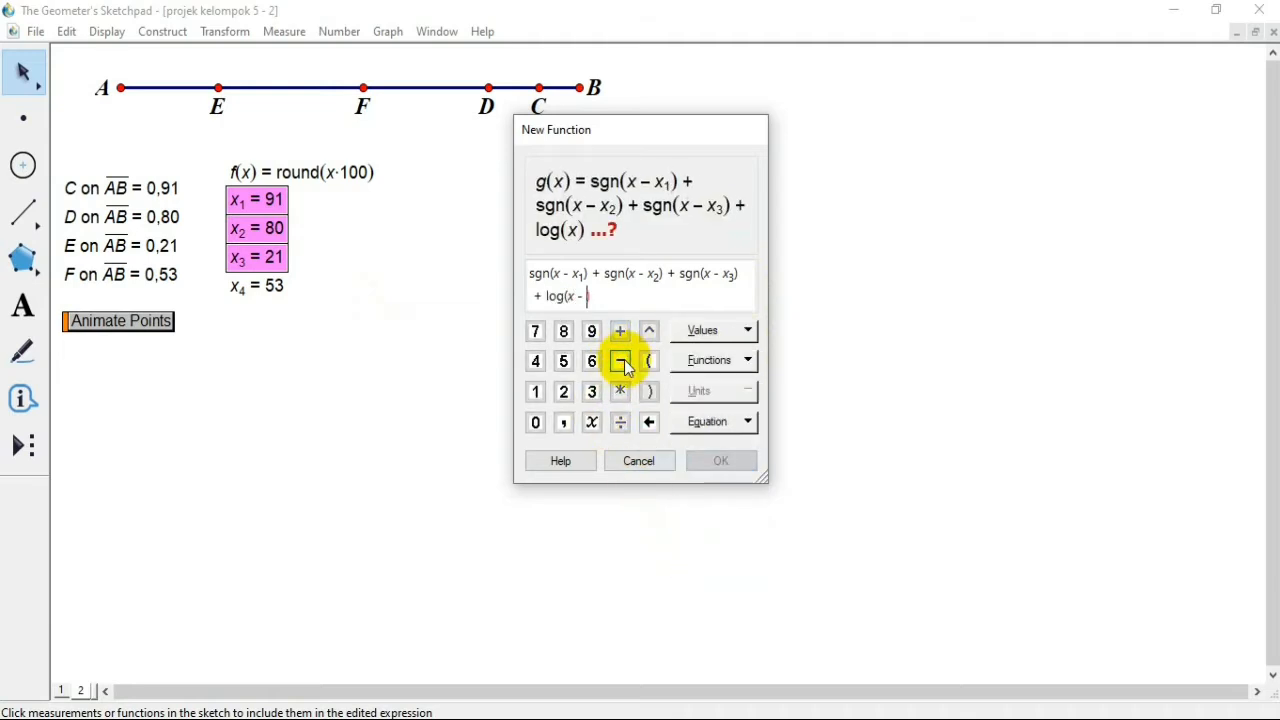
{"action": "key", "text": "BackSpace"}
{"action": "key", "text": "BackSpace"}
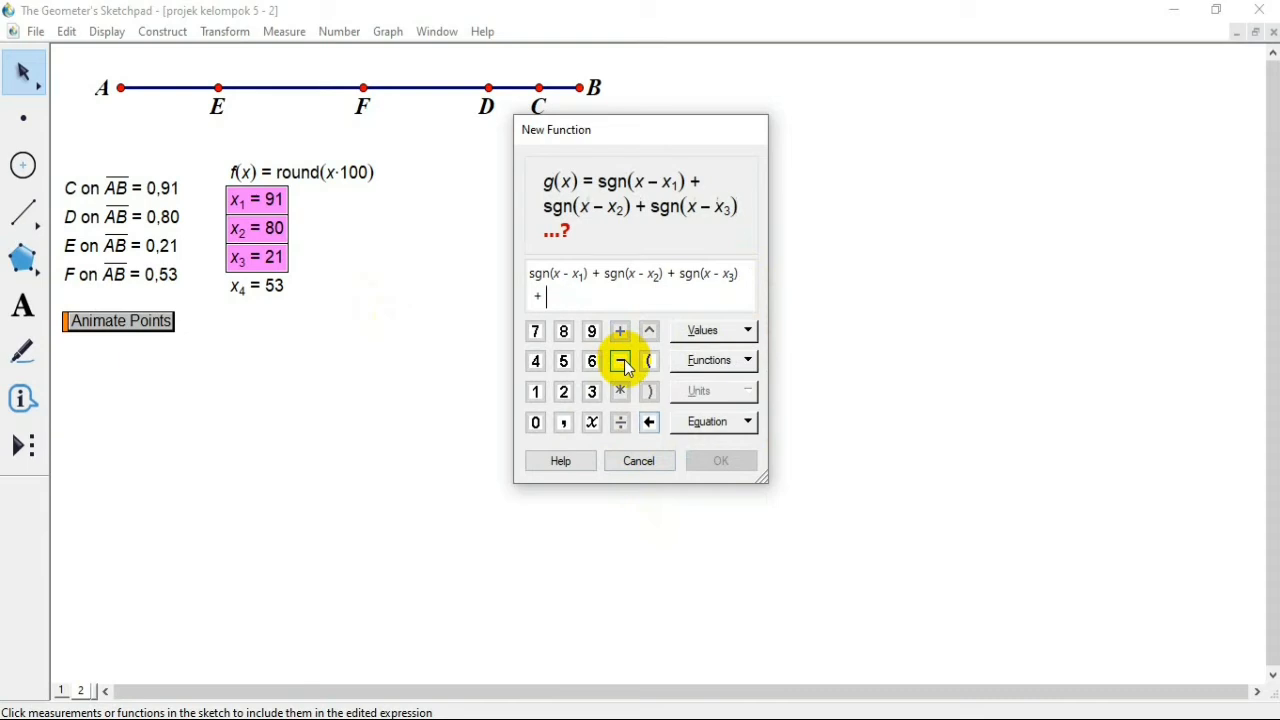
Step: Complete the new function with the fourth term sgn(x − x4) and place it beside f(x) = round(x·100)
{"action": "left_click", "coordinate": [704, 362]}
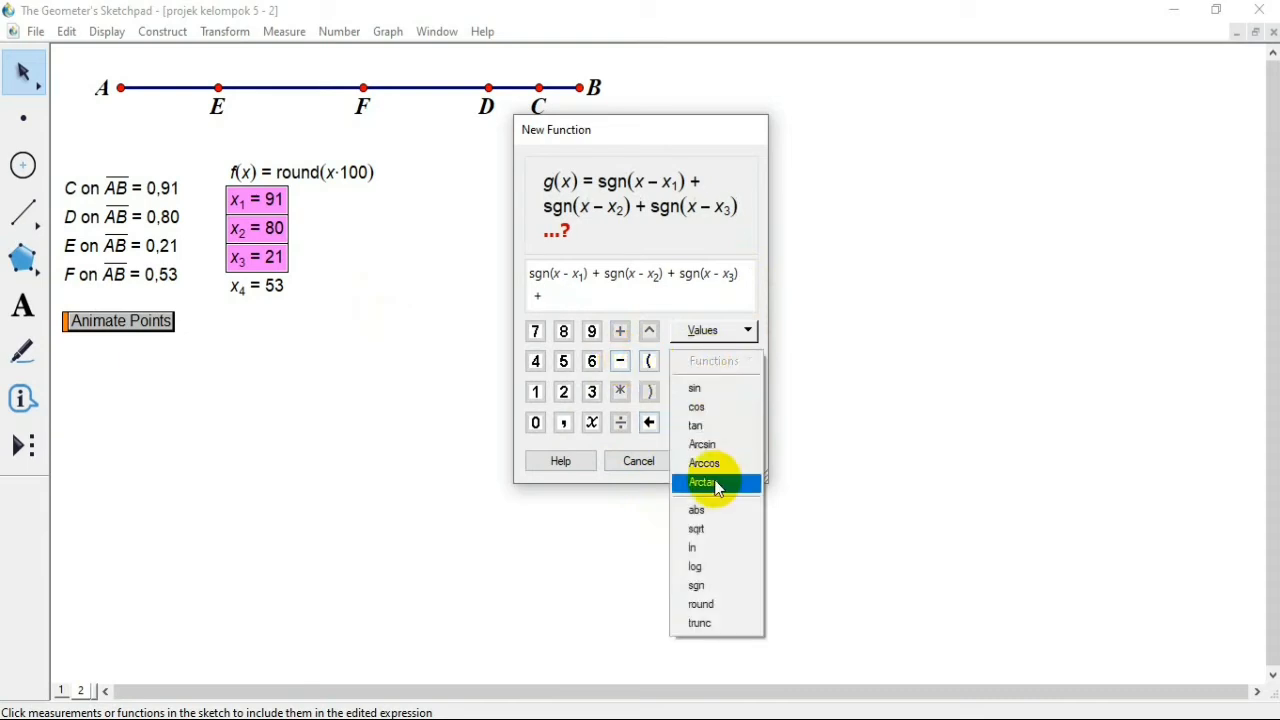
{"action": "left_click", "coordinate": [700, 585]}
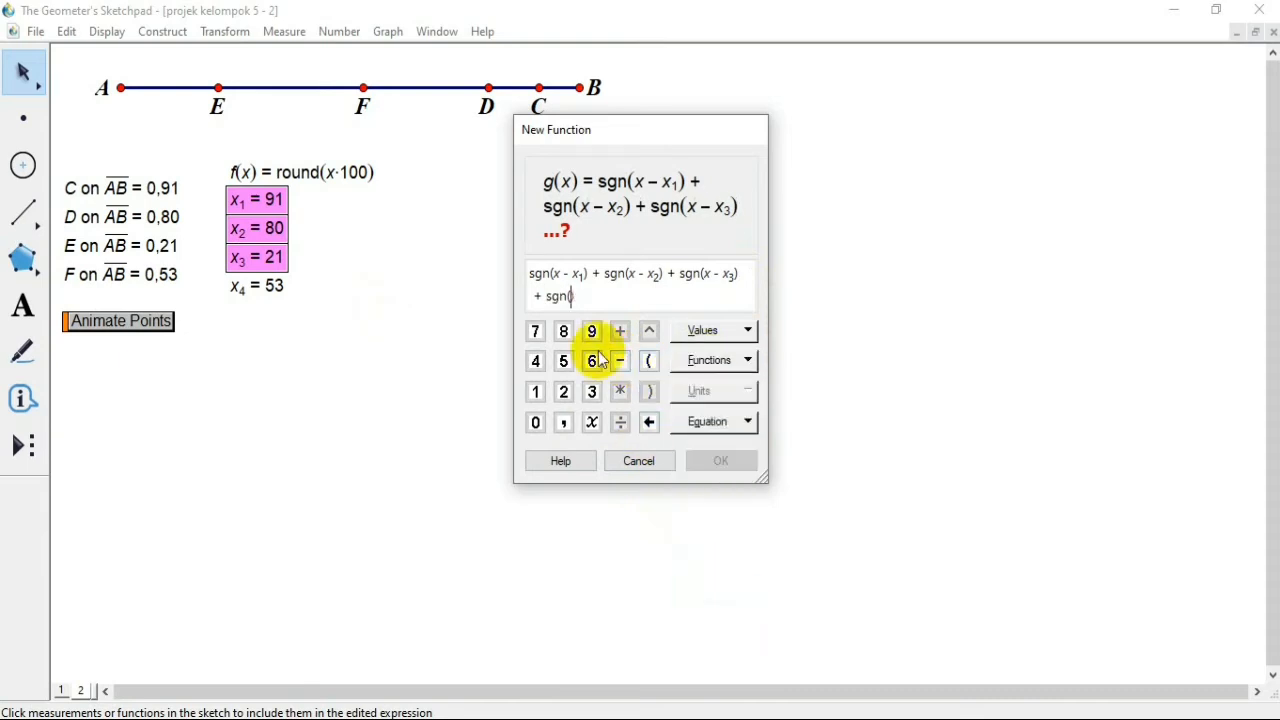
{"action": "left_click", "coordinate": [592, 424]}
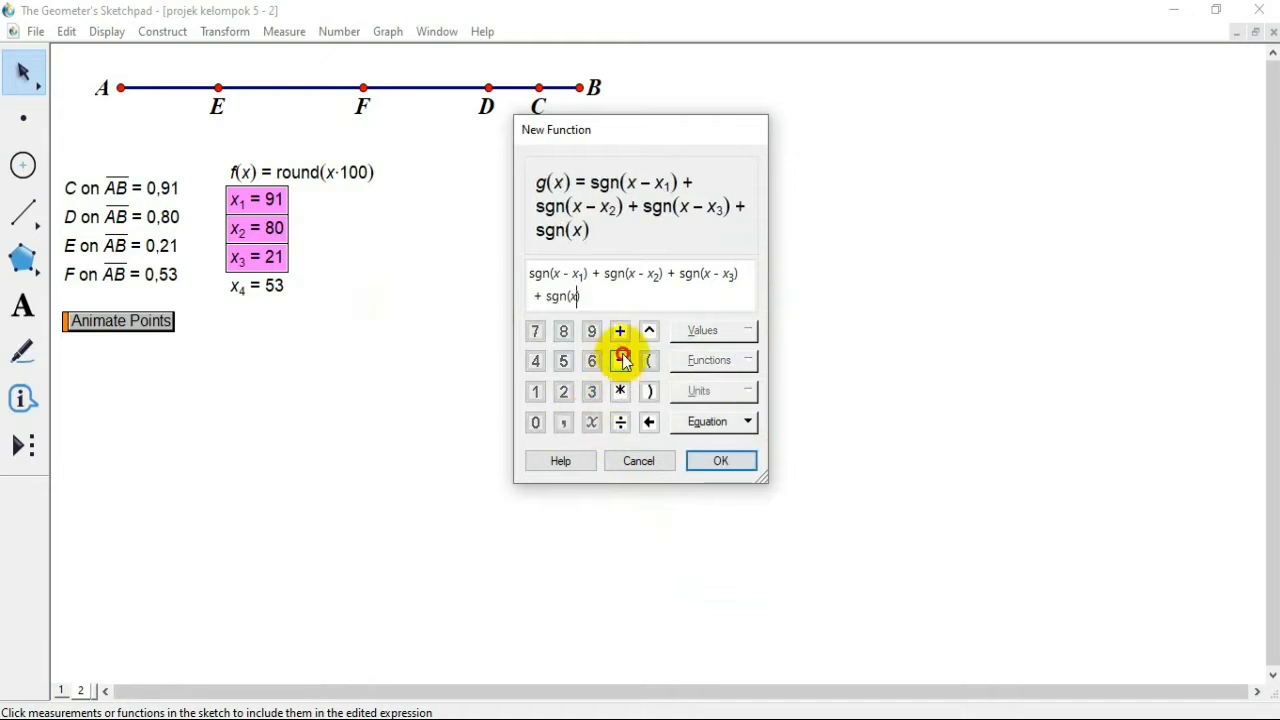
{"action": "left_click", "coordinate": [620, 360]}
{"action": "left_click", "coordinate": [262, 283]}
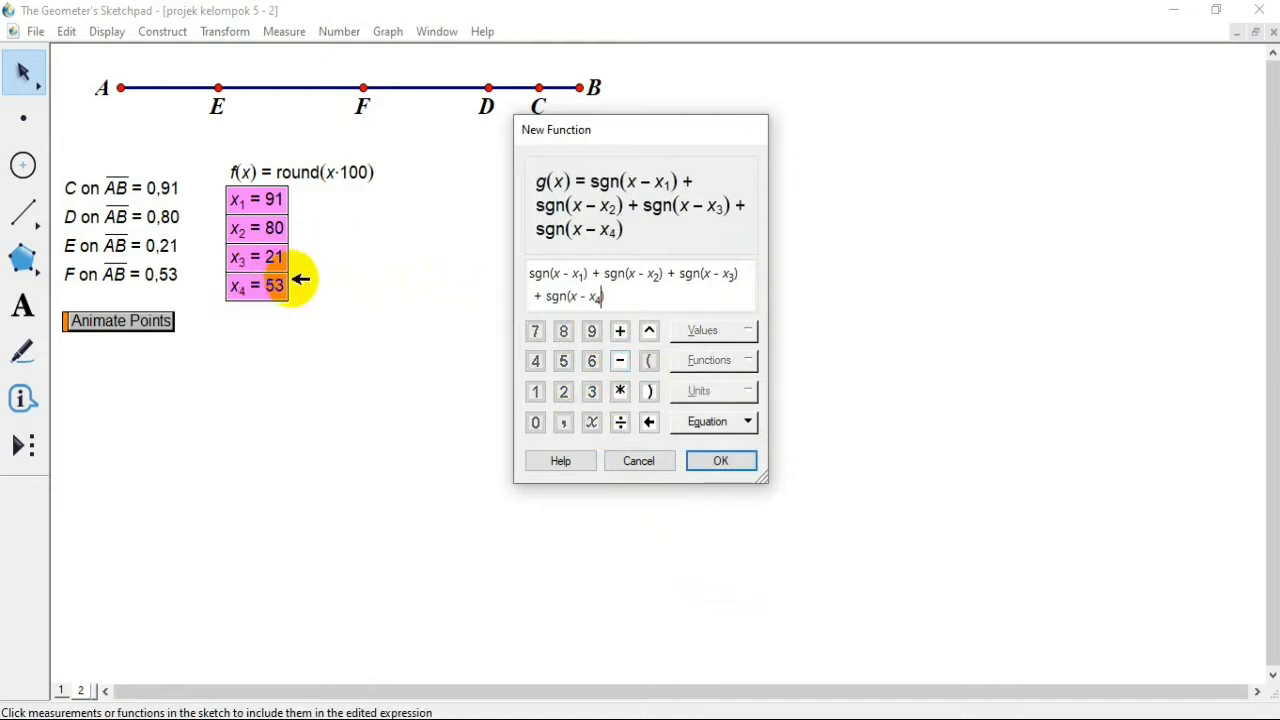
{"action": "left_click", "coordinate": [741, 482]}
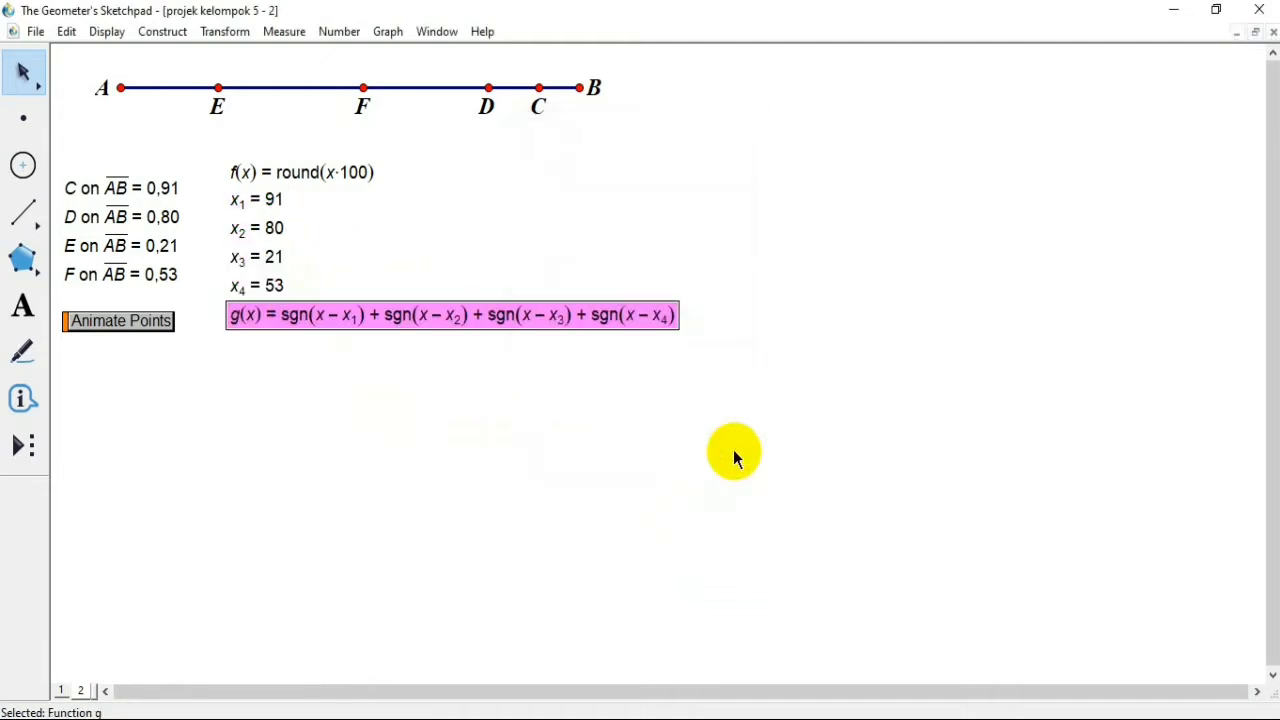
{"action": "left_click_drag", "start_coordinate": [580, 314], "coordinate": [808, 177]}
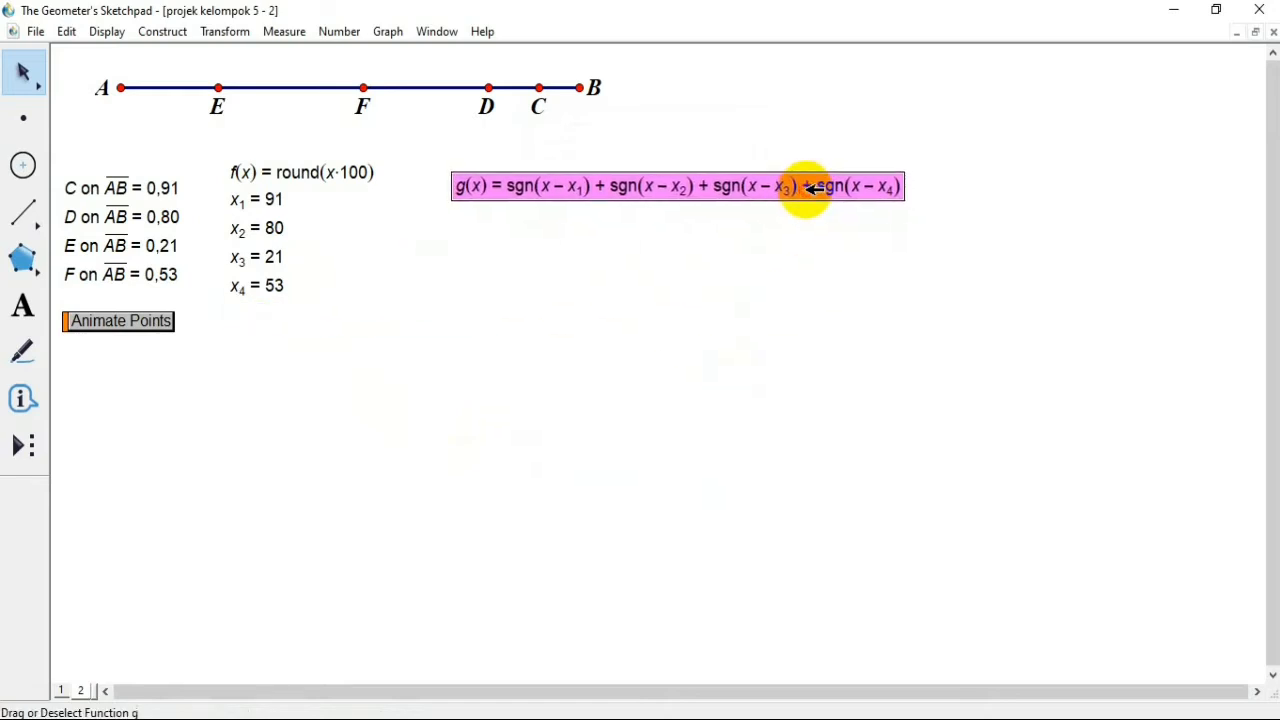
{"action": "left_click", "coordinate": [730, 300]}
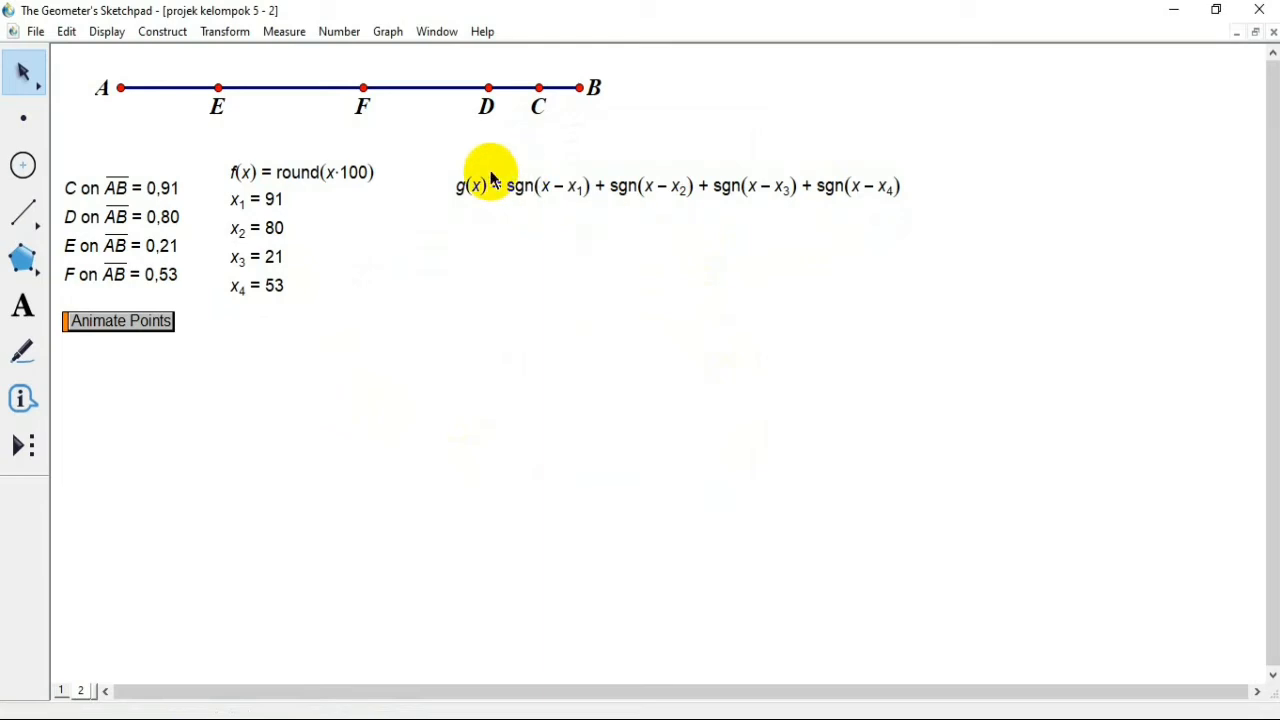
Step: Calculate g(x1) using the function g and the existing x1 value
{"action": "left_click", "coordinate": [332, 40]}
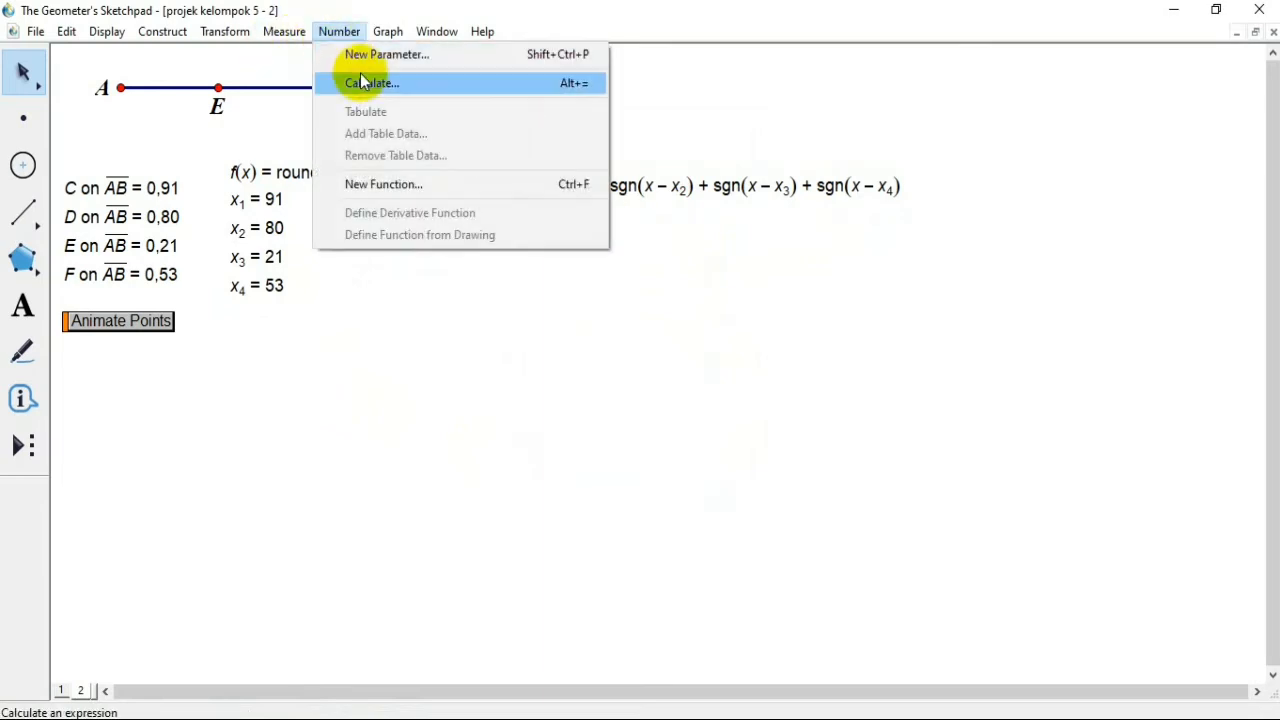
{"action": "left_click", "coordinate": [365, 85]}
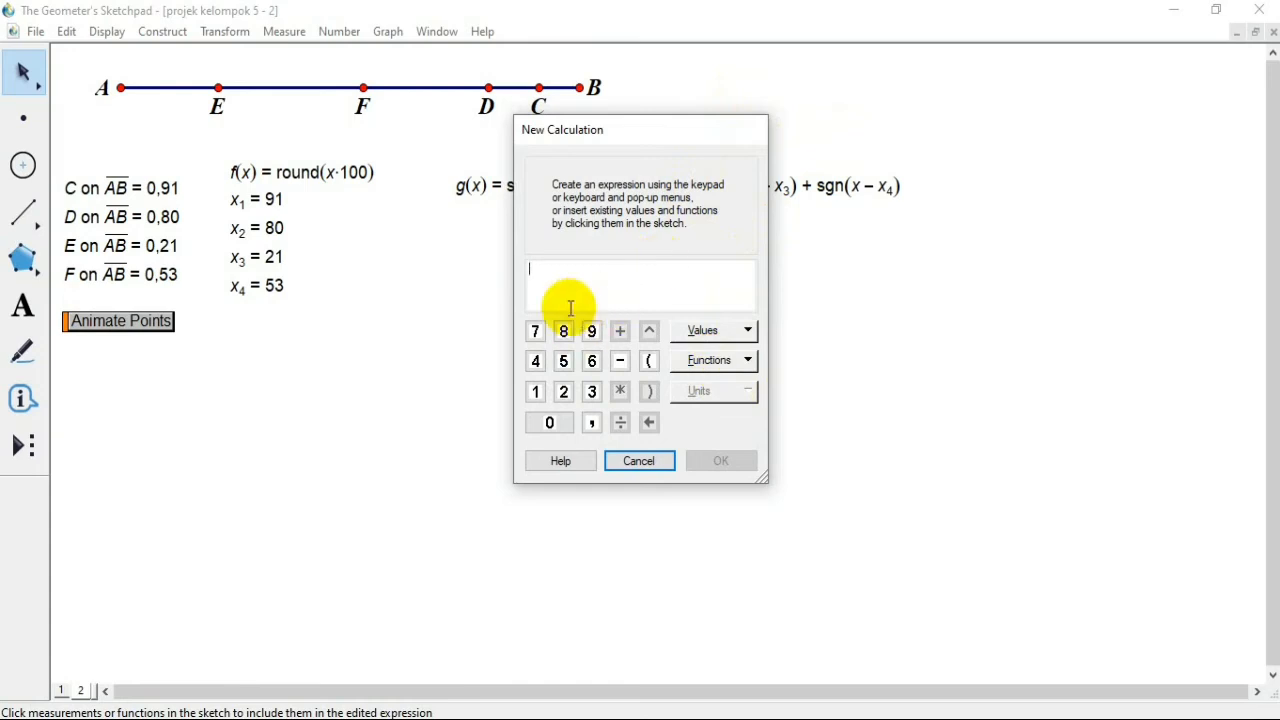
{"action": "left_click", "coordinate": [480, 187]}
{"action": "left_click", "coordinate": [256, 200]}
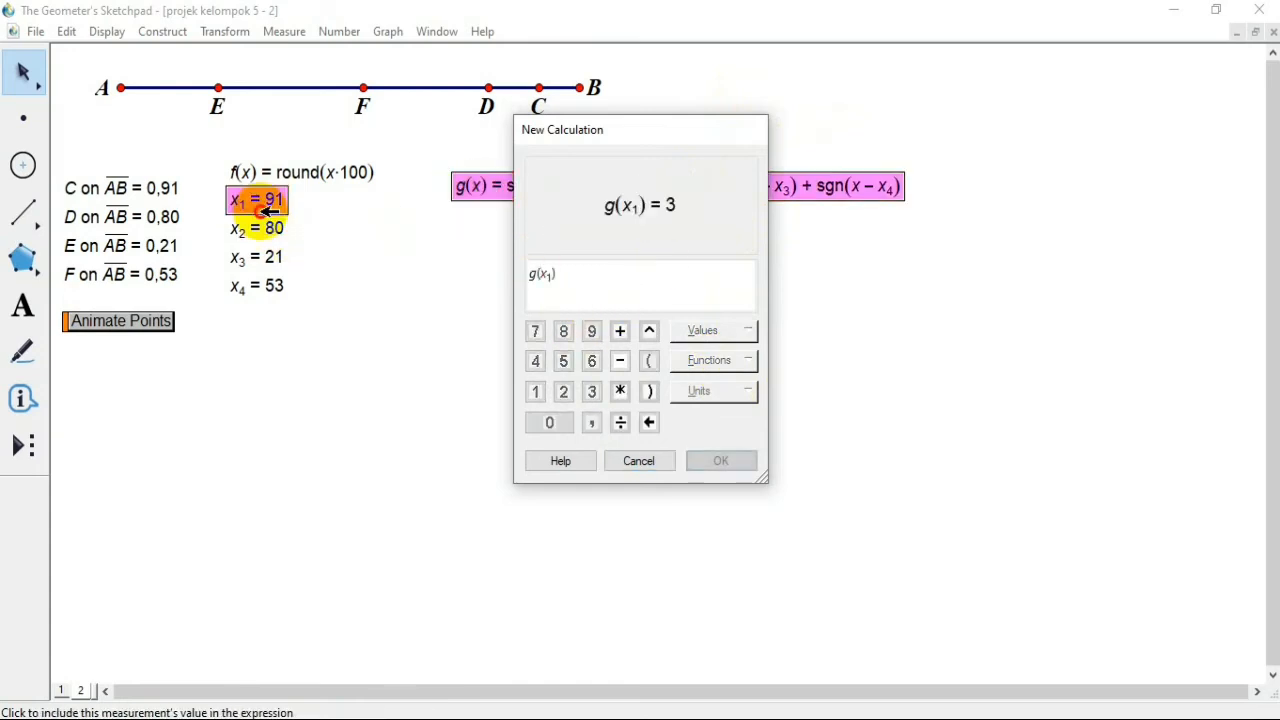
{"action": "left_click", "coordinate": [704, 465]}
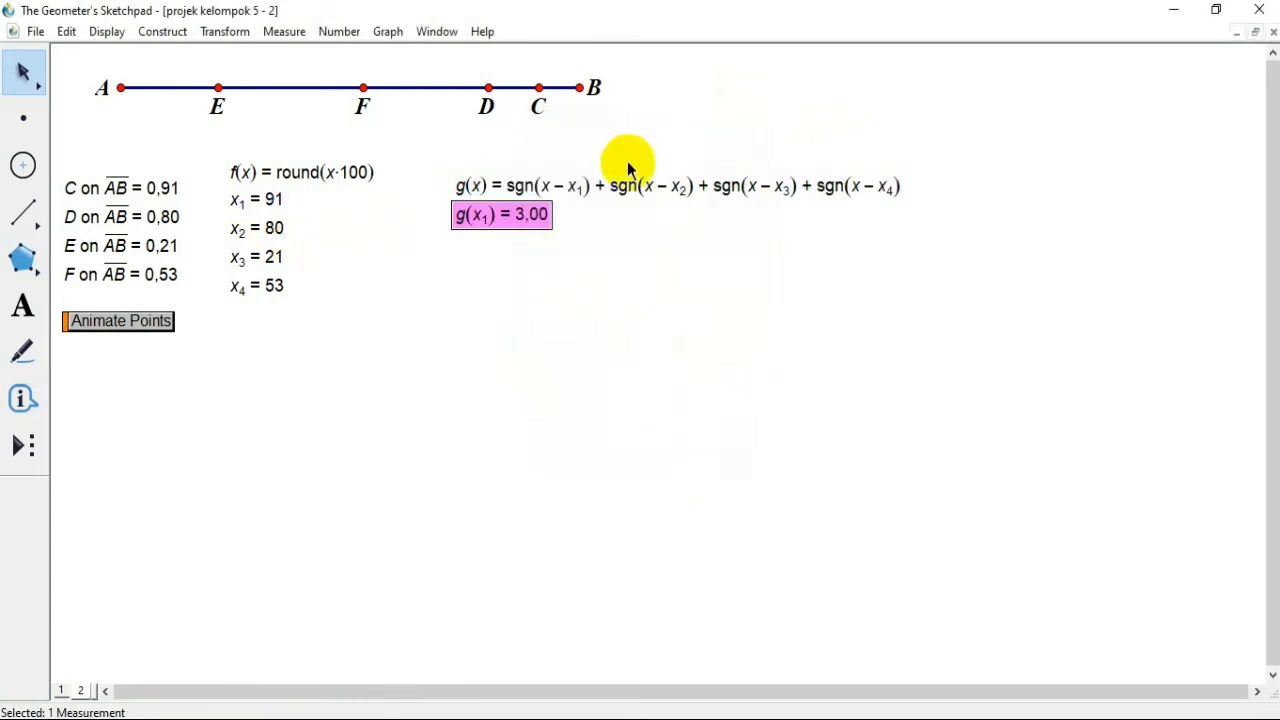
Step: Calculate g(x2) using the function g and the existing x2 value
{"action": "left_click", "coordinate": [340, 46]}
{"action": "left_click", "coordinate": [339, 31]}
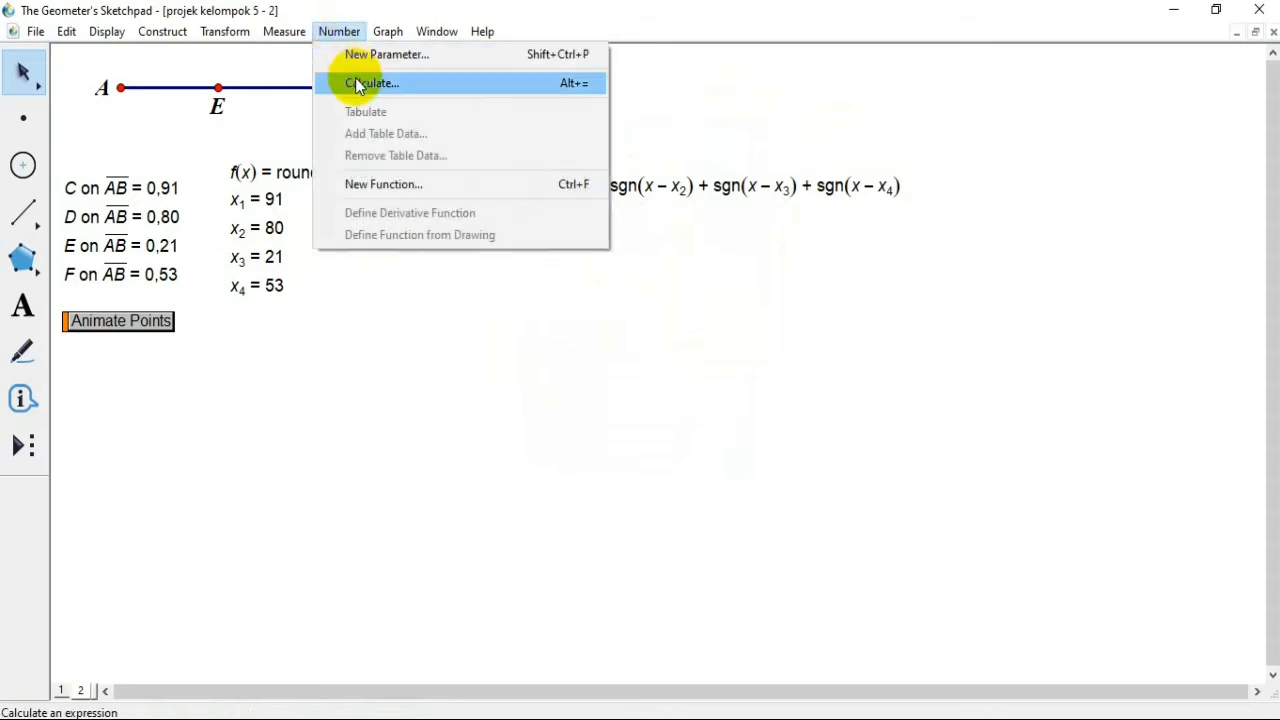
{"action": "left_click", "coordinate": [355, 83]}
{"action": "left_click", "coordinate": [508, 186]}
{"action": "left_click", "coordinate": [274, 226]}
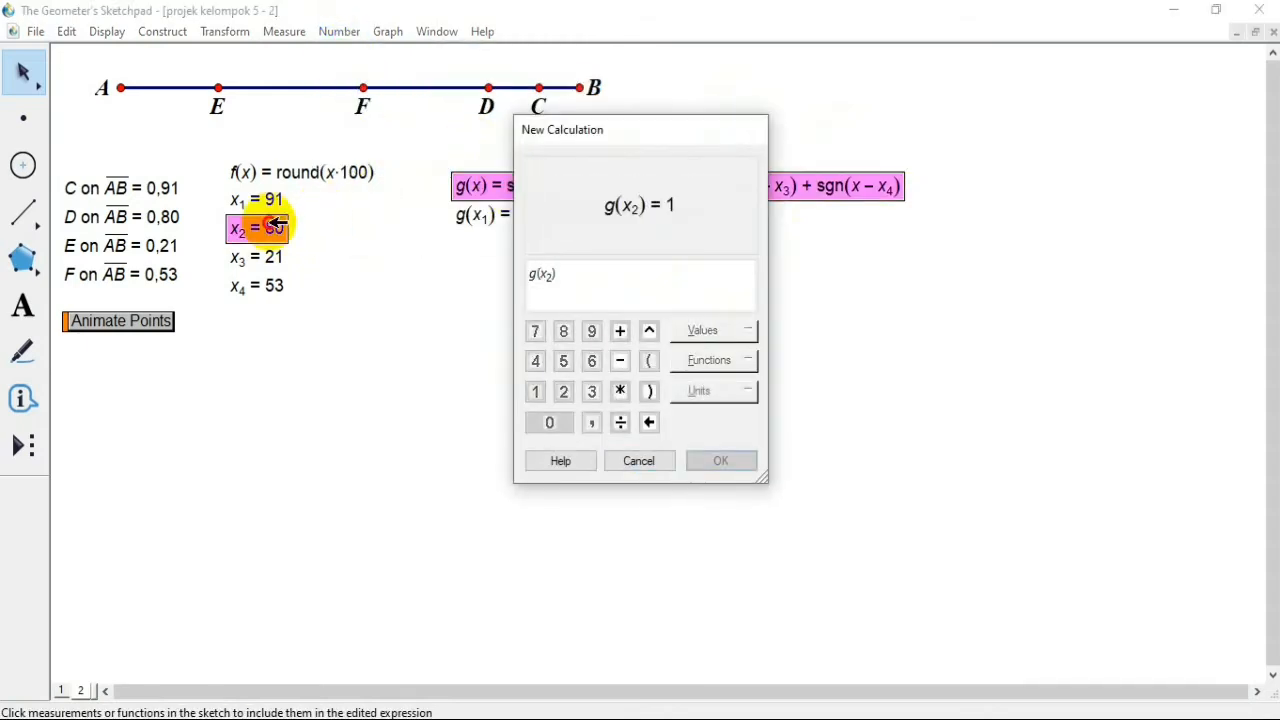
{"action": "left_click", "coordinate": [720, 462]}
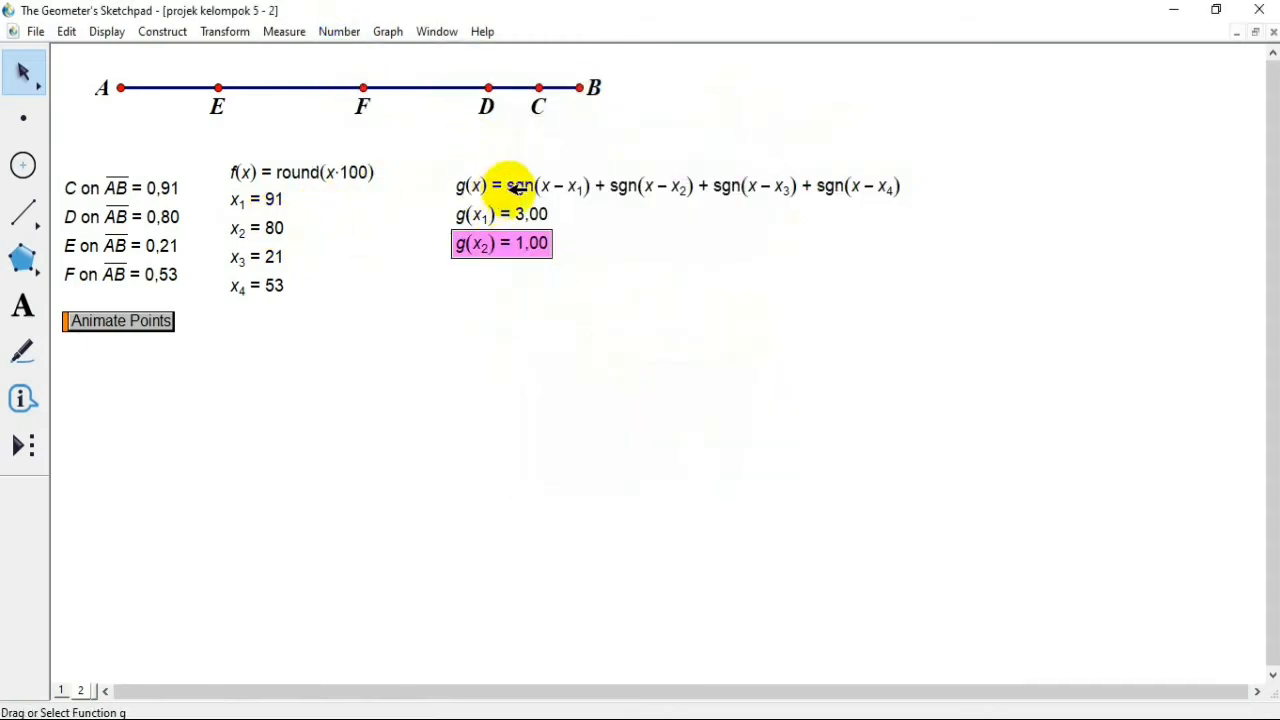
Step: Calculate g(x3) using the function g and the existing x3 value
{"action": "left_click", "coordinate": [341, 31]}
{"action": "left_click", "coordinate": [362, 83]}
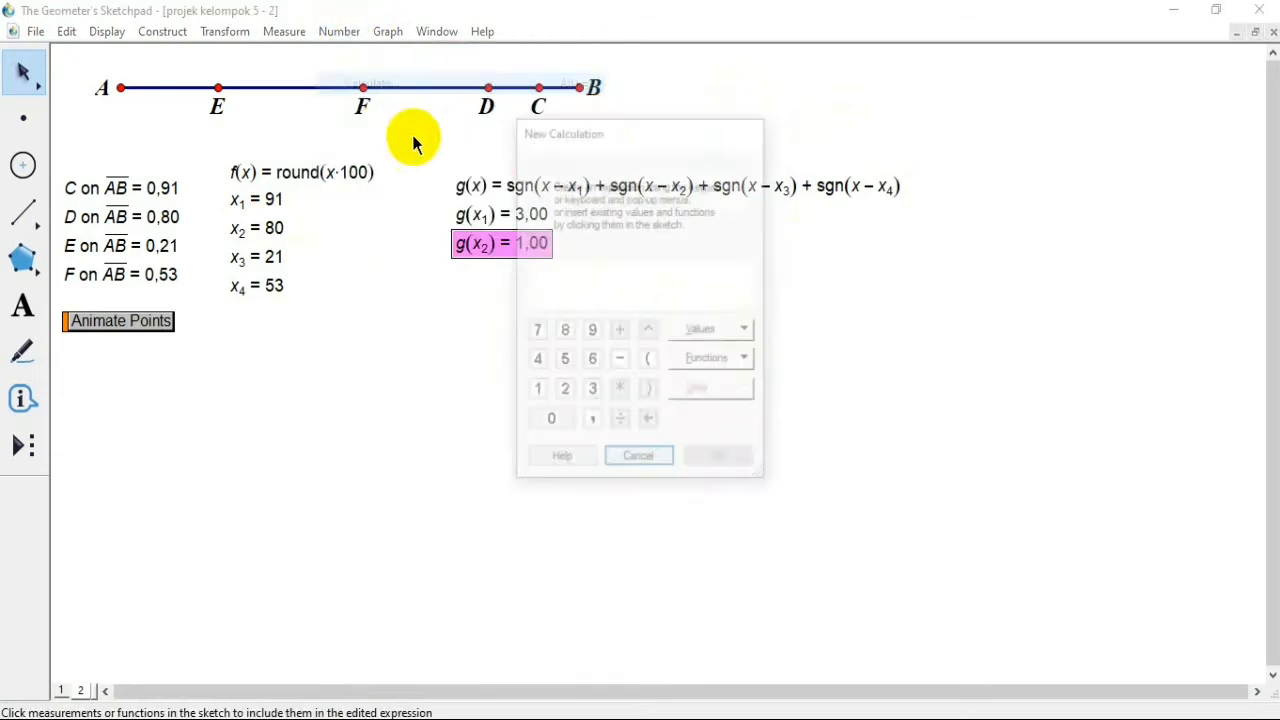
{"action": "left_click", "coordinate": [485, 186]}
{"action": "left_click", "coordinate": [283, 257]}
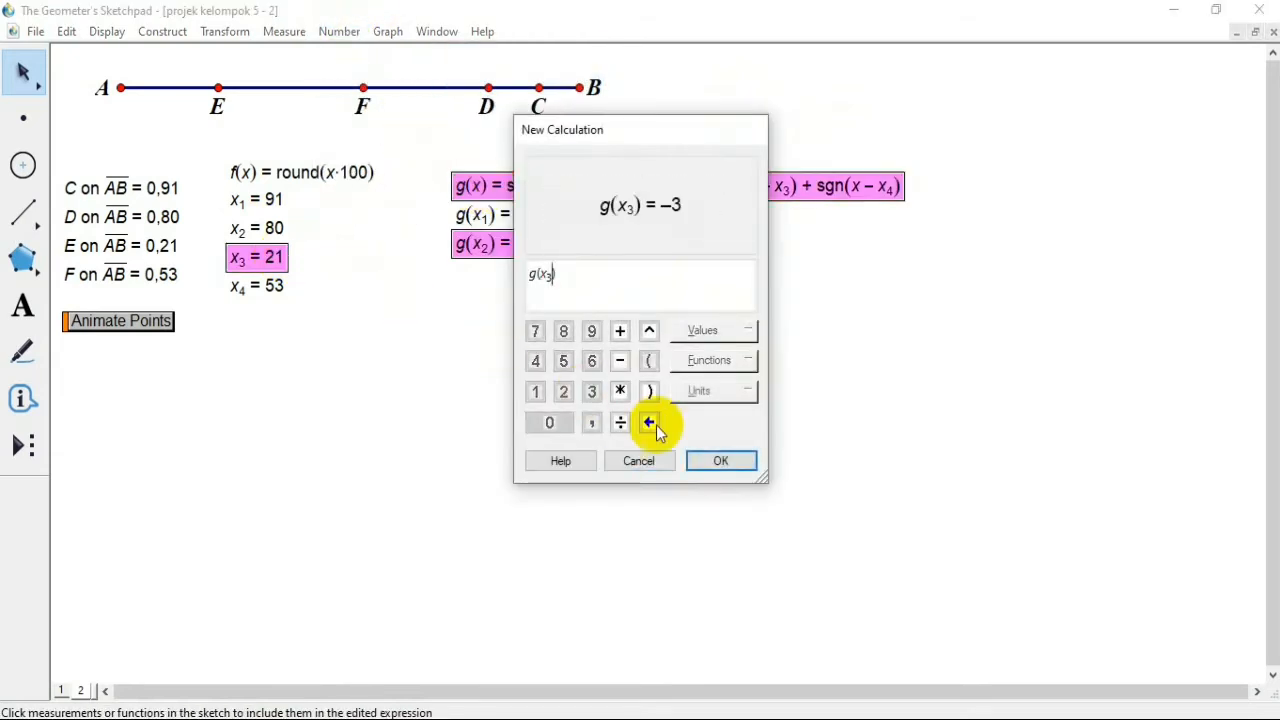
{"action": "left_click", "coordinate": [719, 463]}
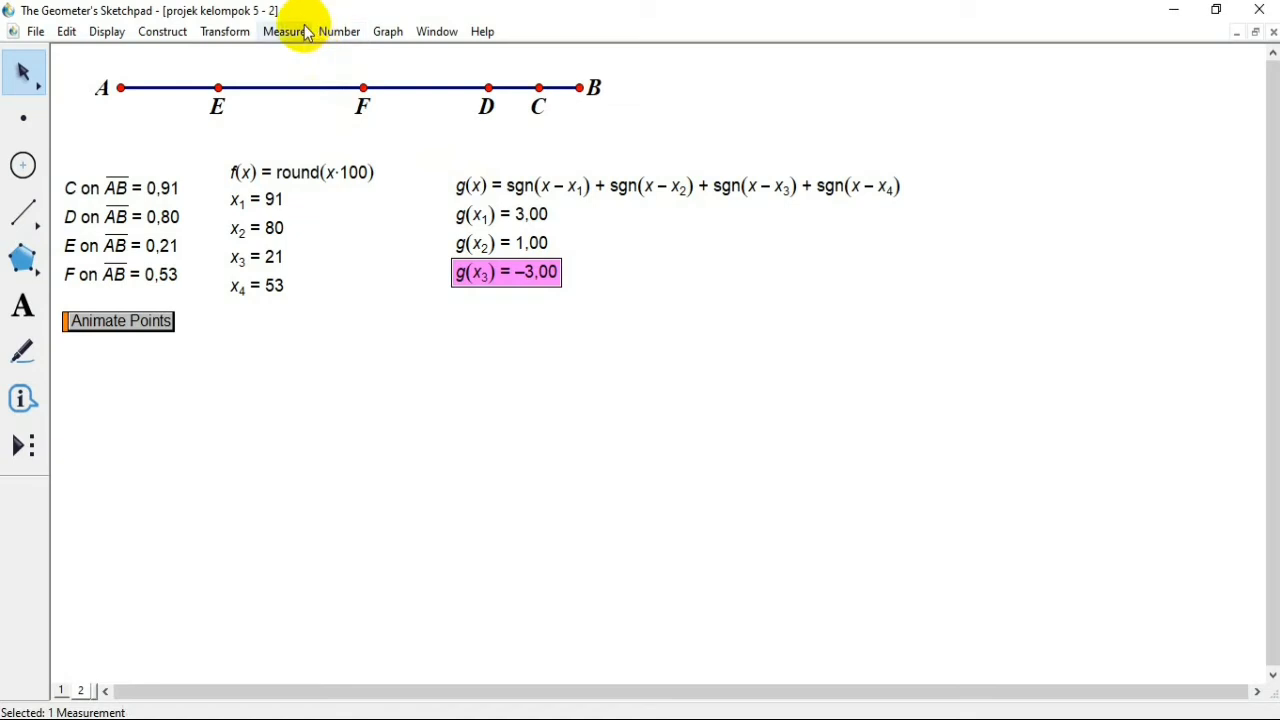
Step: Open a new empty calculation for the remaining value of g
{"action": "left_click", "coordinate": [491, 185]}
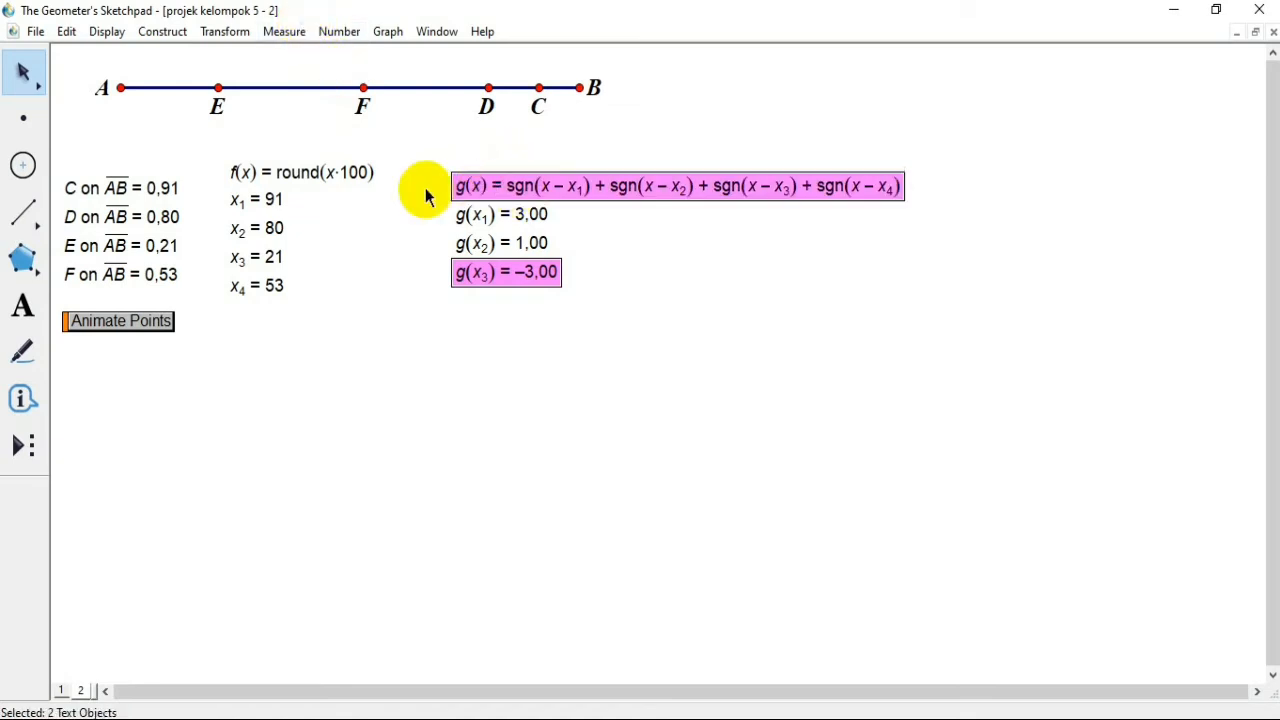
{"action": "left_click", "coordinate": [291, 35]}
{"action": "left_click", "coordinate": [339, 33]}
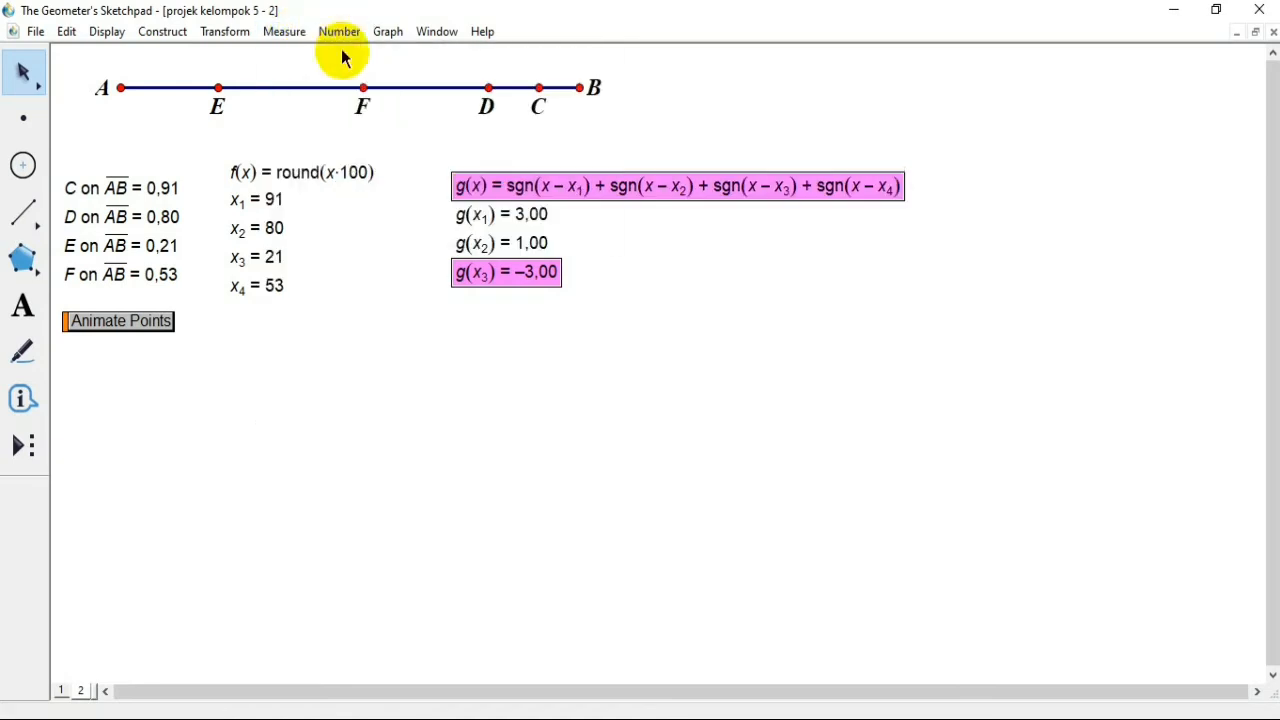
{"action": "left_click", "coordinate": [339, 31]}
{"action": "left_click", "coordinate": [371, 83]}
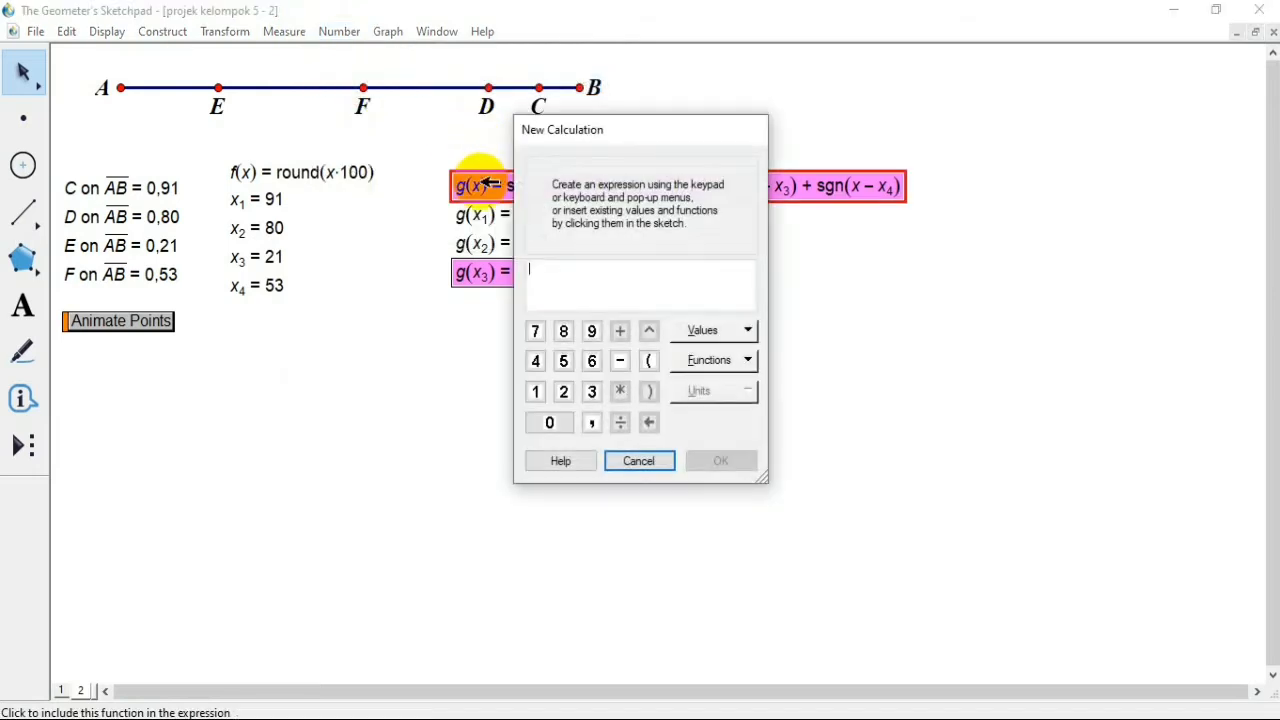
{"action": "left_click", "coordinate": [486, 183]}
{"action": "left_click", "coordinate": [275, 258]}
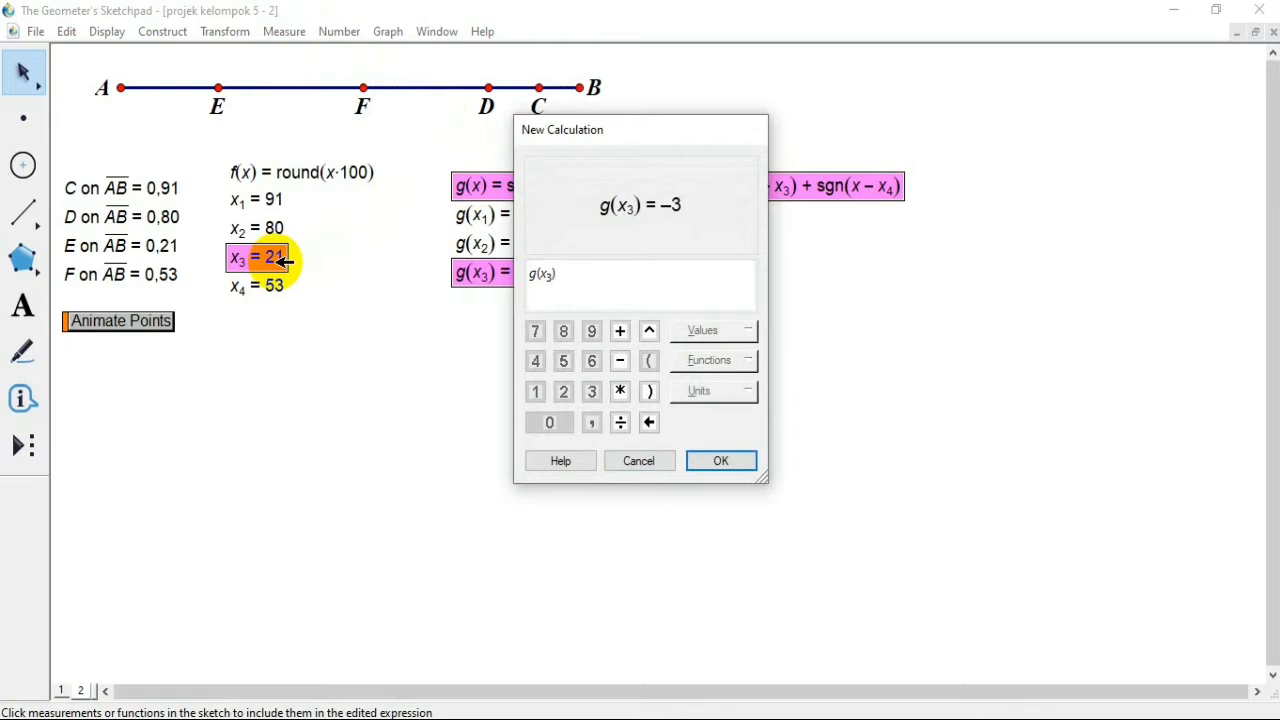
{"action": "key", "text": "BackSpace"}
{"action": "key", "text": "BackSpace"}
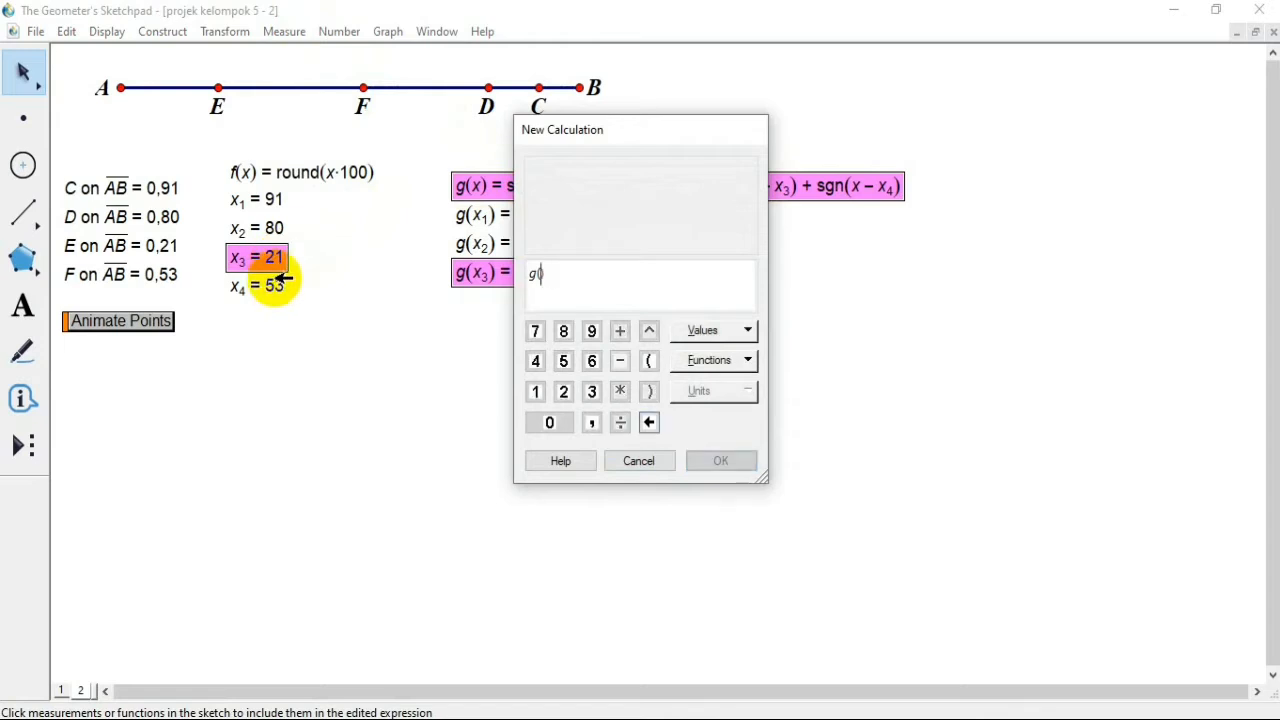
{"action": "left_click", "coordinate": [277, 287]}
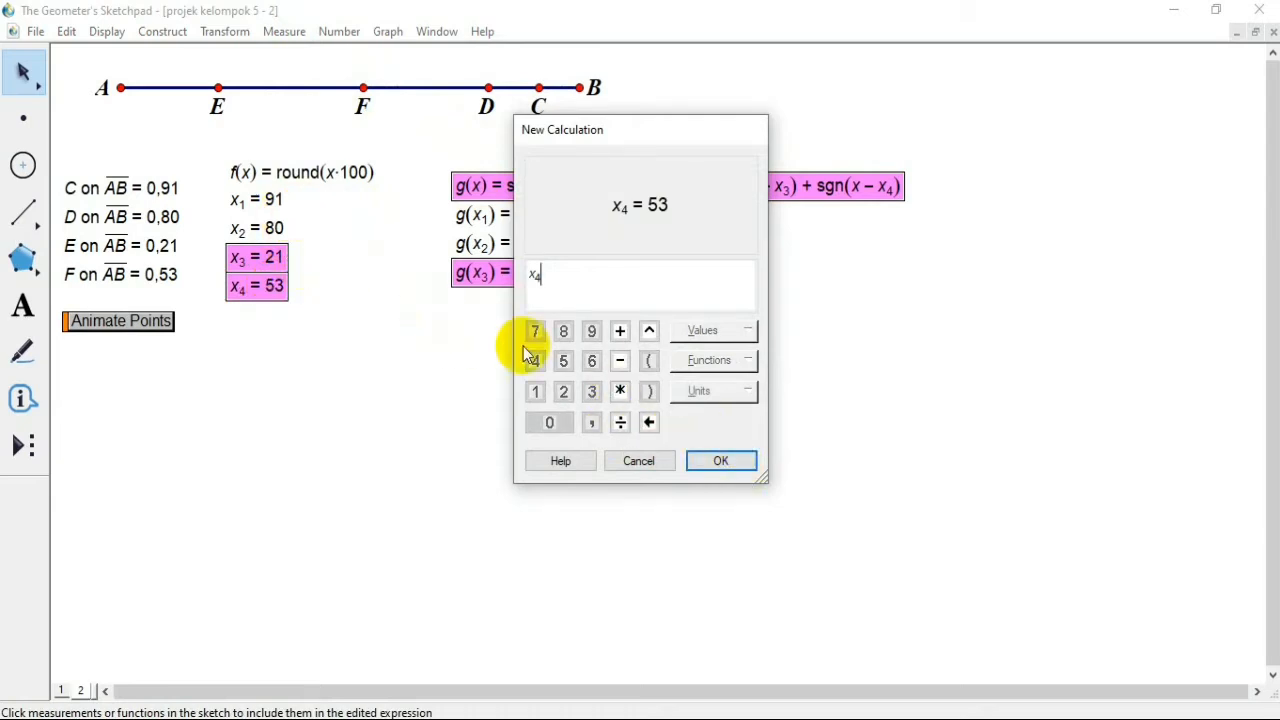
{"action": "key", "text": "BackSpace"}
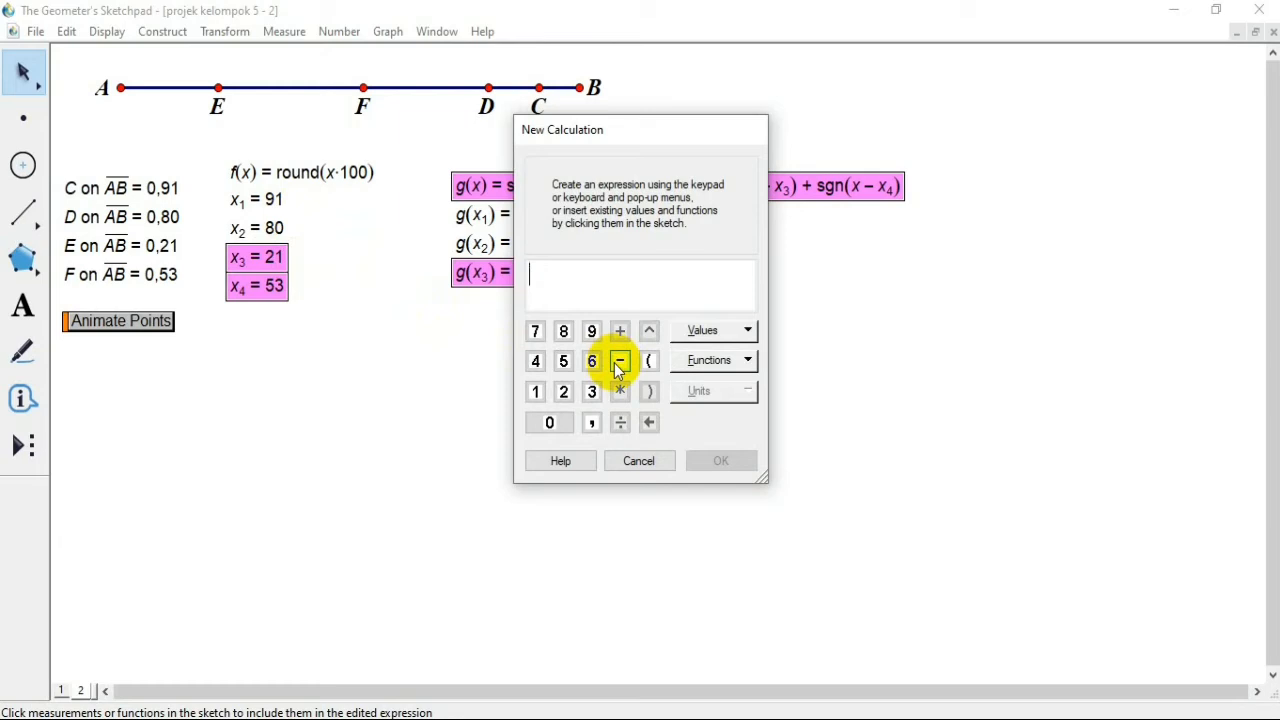
Step: Enter g(x4) as the calculation using the existing x4 value, create it and clear the selection
{"action": "left_click", "coordinate": [492, 195]}
{"action": "left_click", "coordinate": [262, 286]}
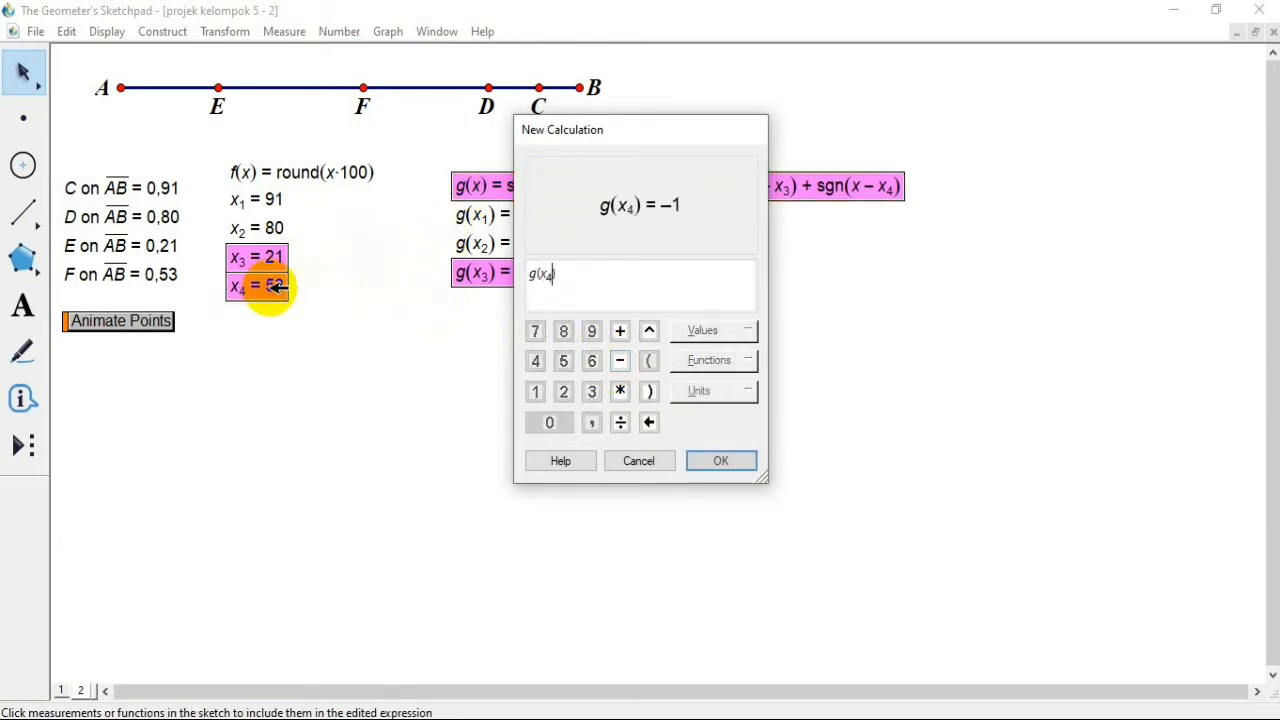
{"action": "left_click", "coordinate": [721, 462]}
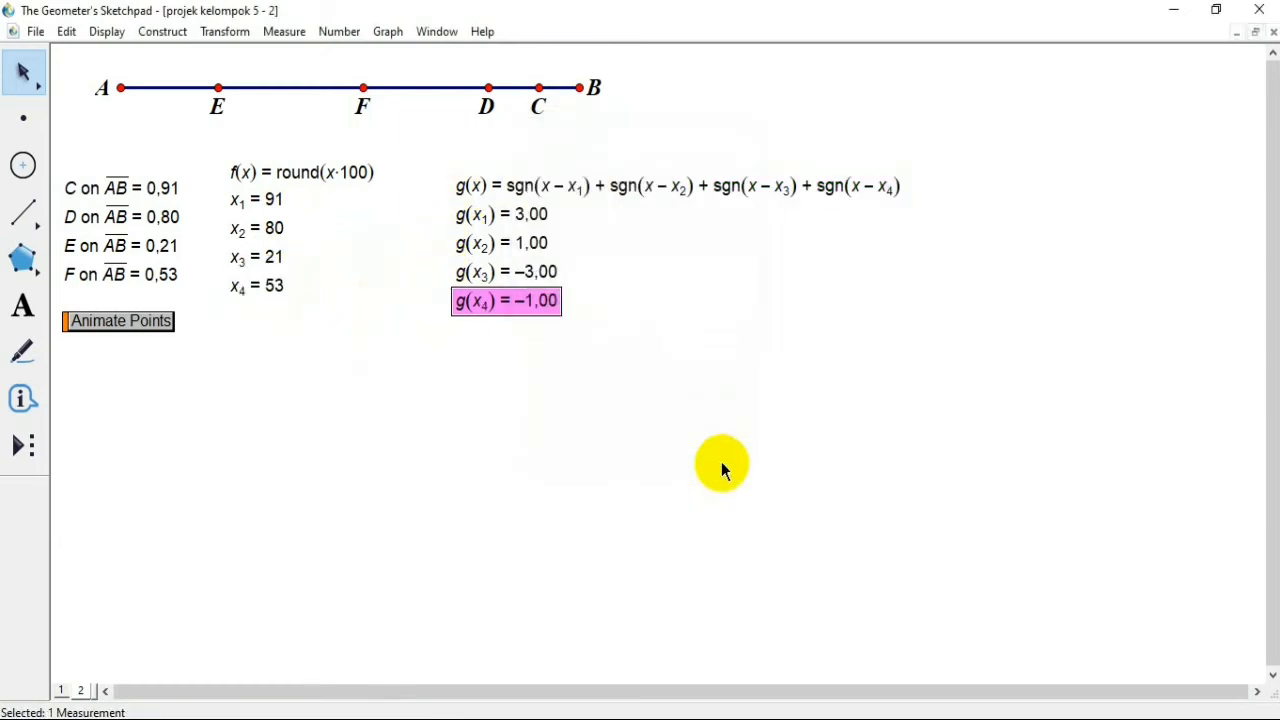
{"action": "left_click", "coordinate": [721, 461]}
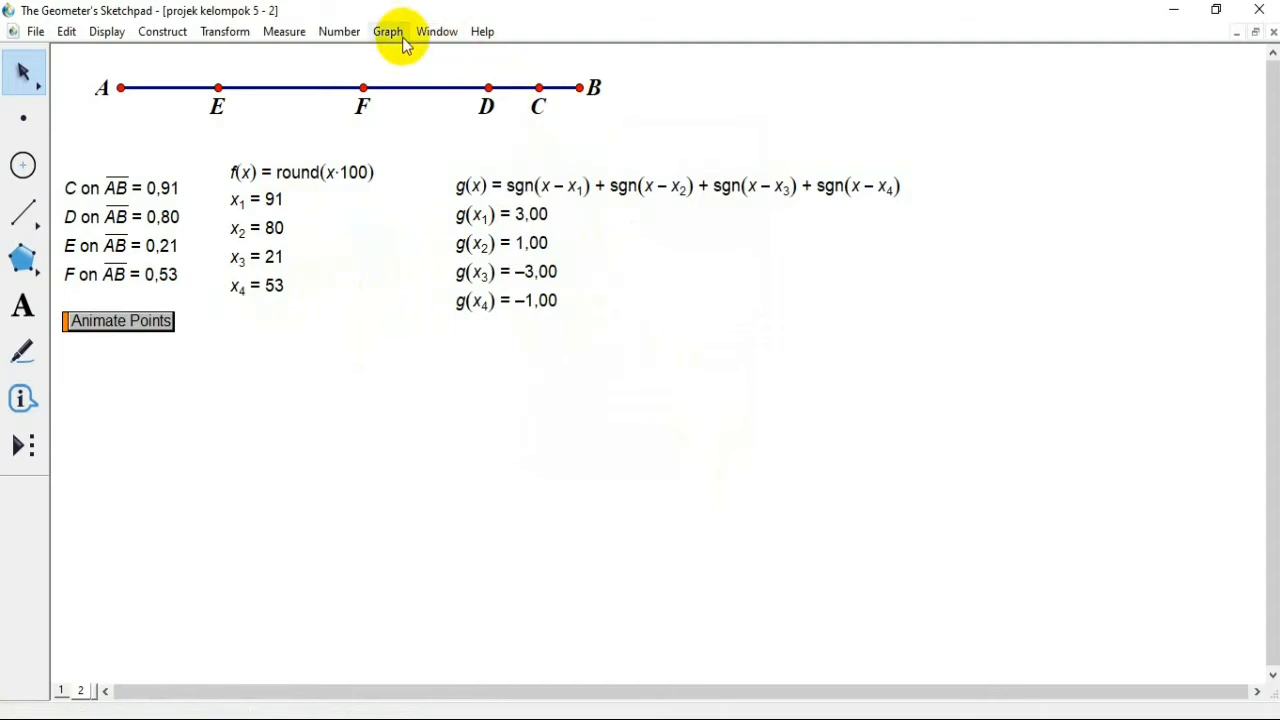
Step: Define the new function h(x) = 1 + sgn(x − 3), place it beside the g values and clear the selection
{"action": "left_click", "coordinate": [340, 32]}
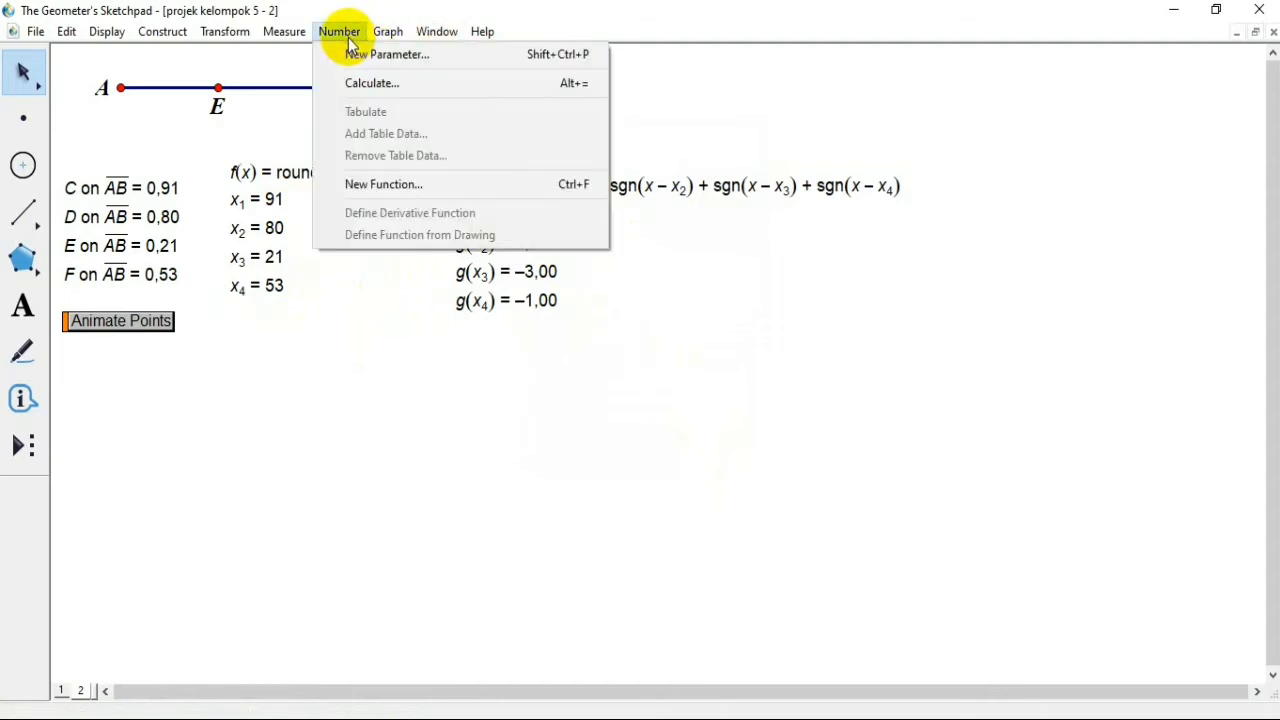
{"action": "left_click", "coordinate": [414, 186]}
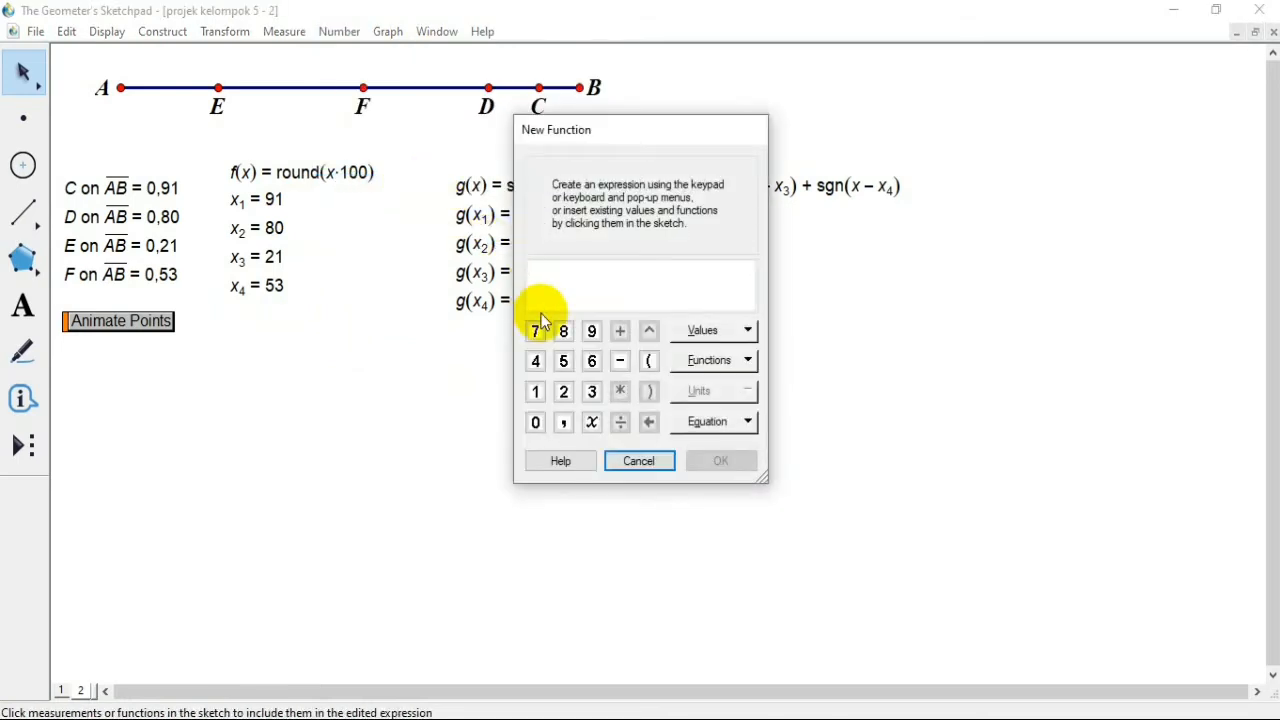
{"action": "left_click", "coordinate": [537, 392]}
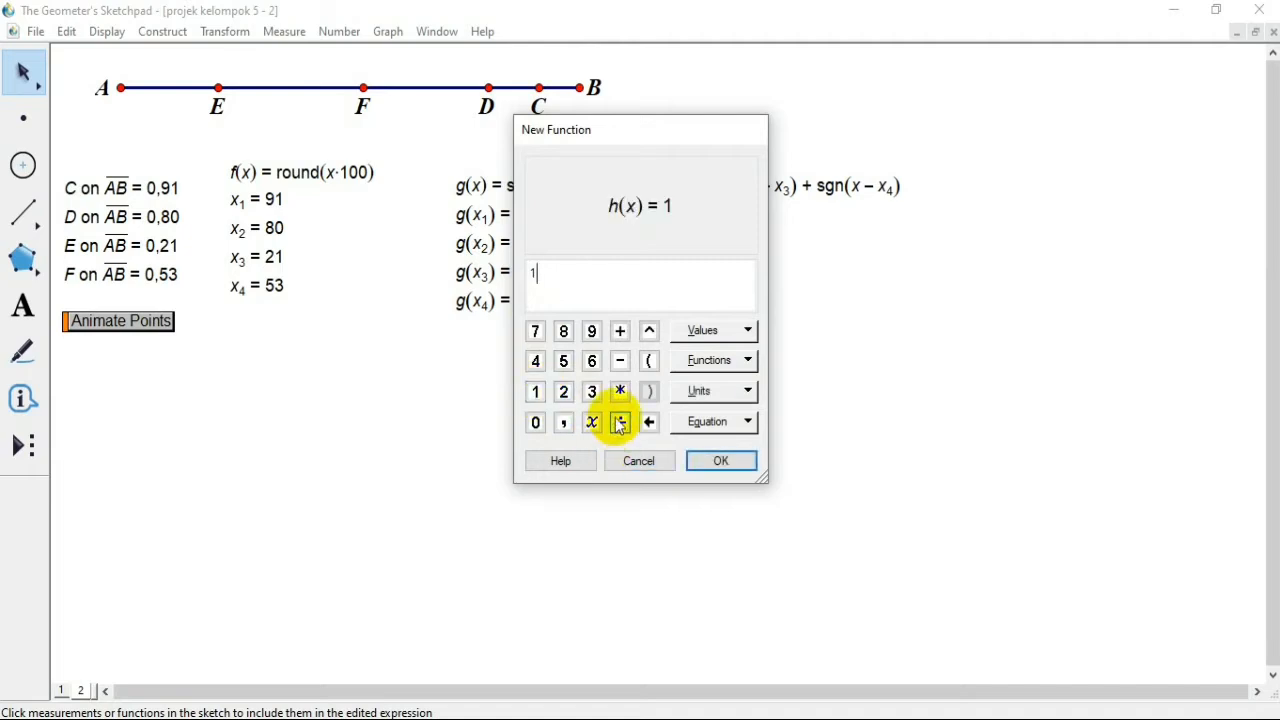
{"action": "left_click", "coordinate": [620, 331]}
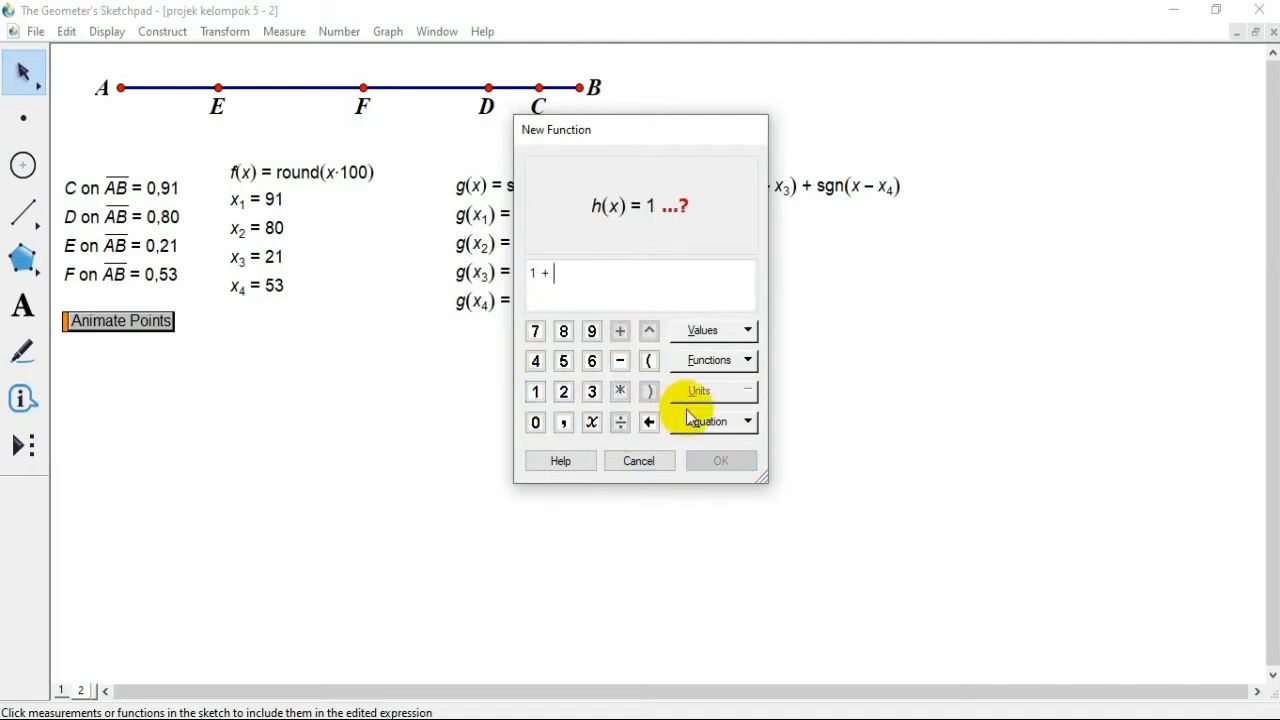
{"action": "left_click", "coordinate": [708, 362]}
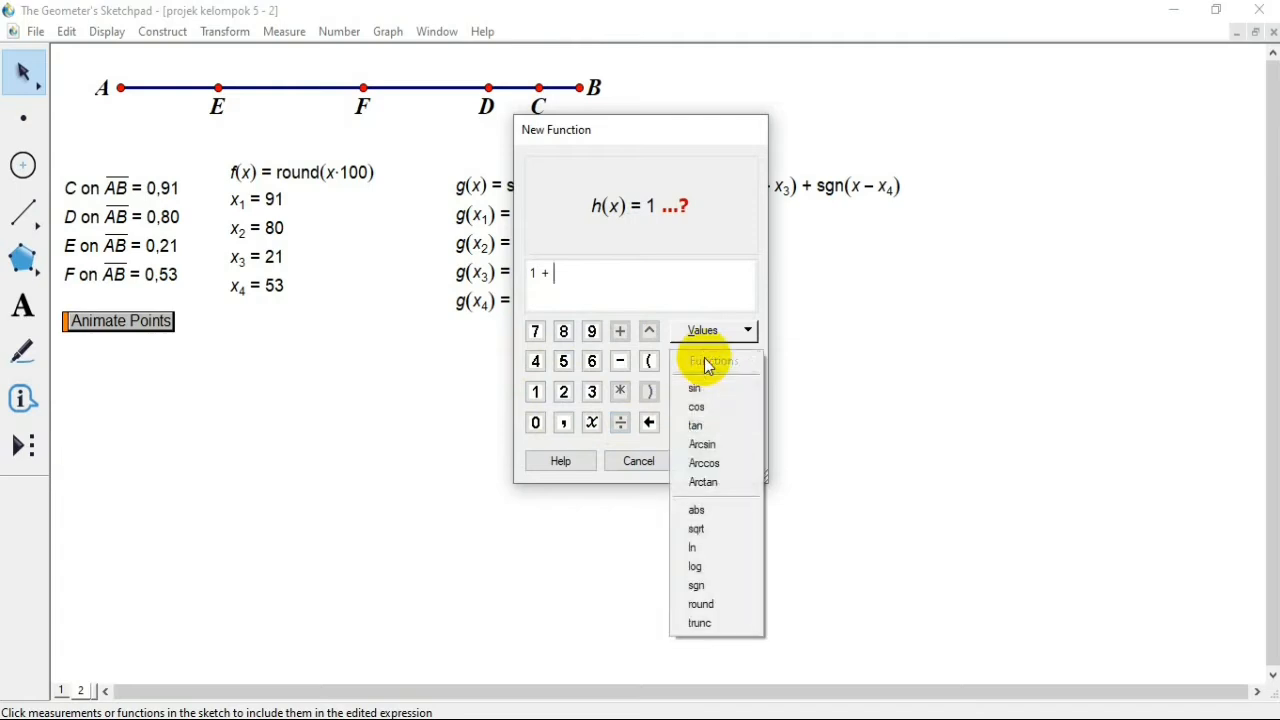
{"action": "left_click", "coordinate": [697, 585]}
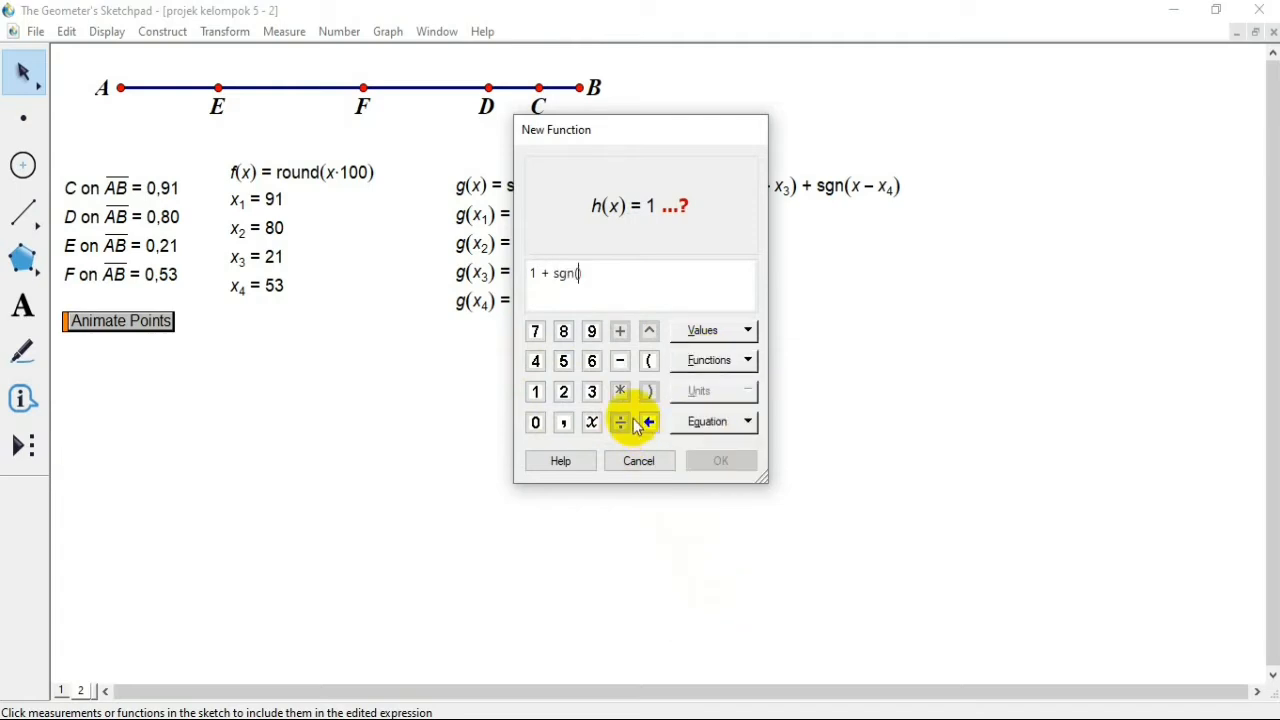
{"action": "left_click", "coordinate": [593, 424]}
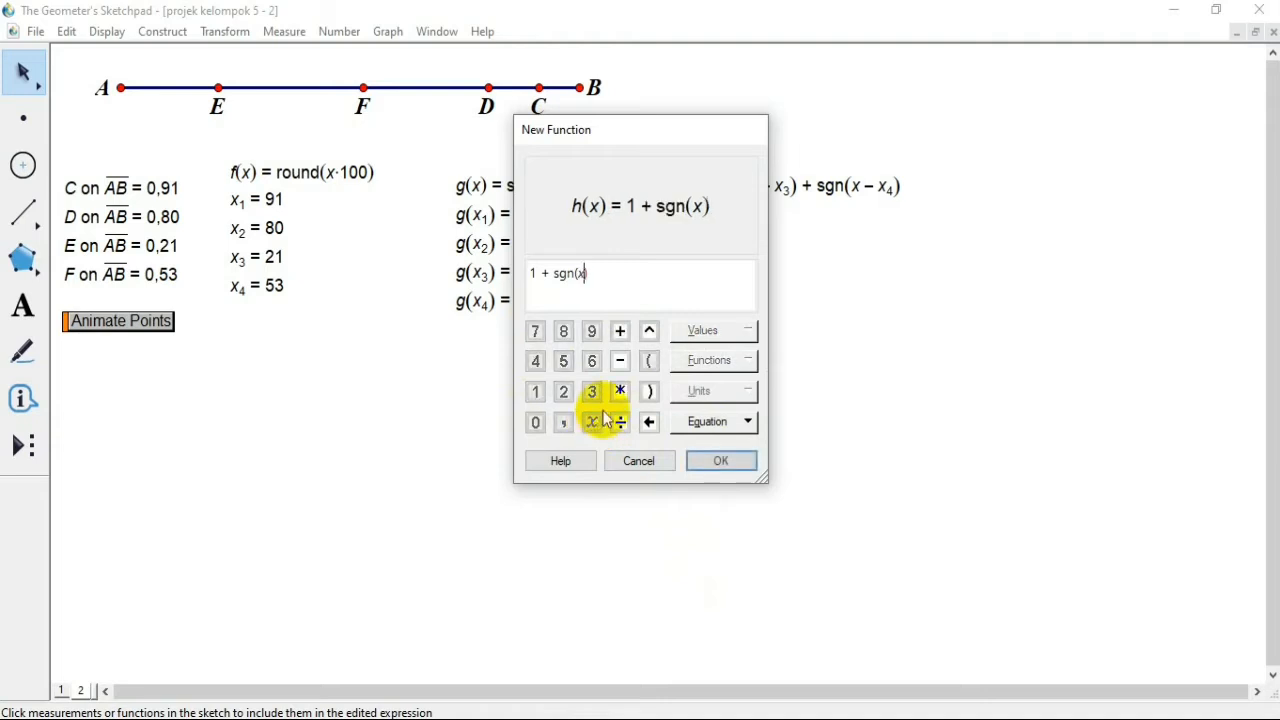
{"action": "left_click", "coordinate": [620, 362]}
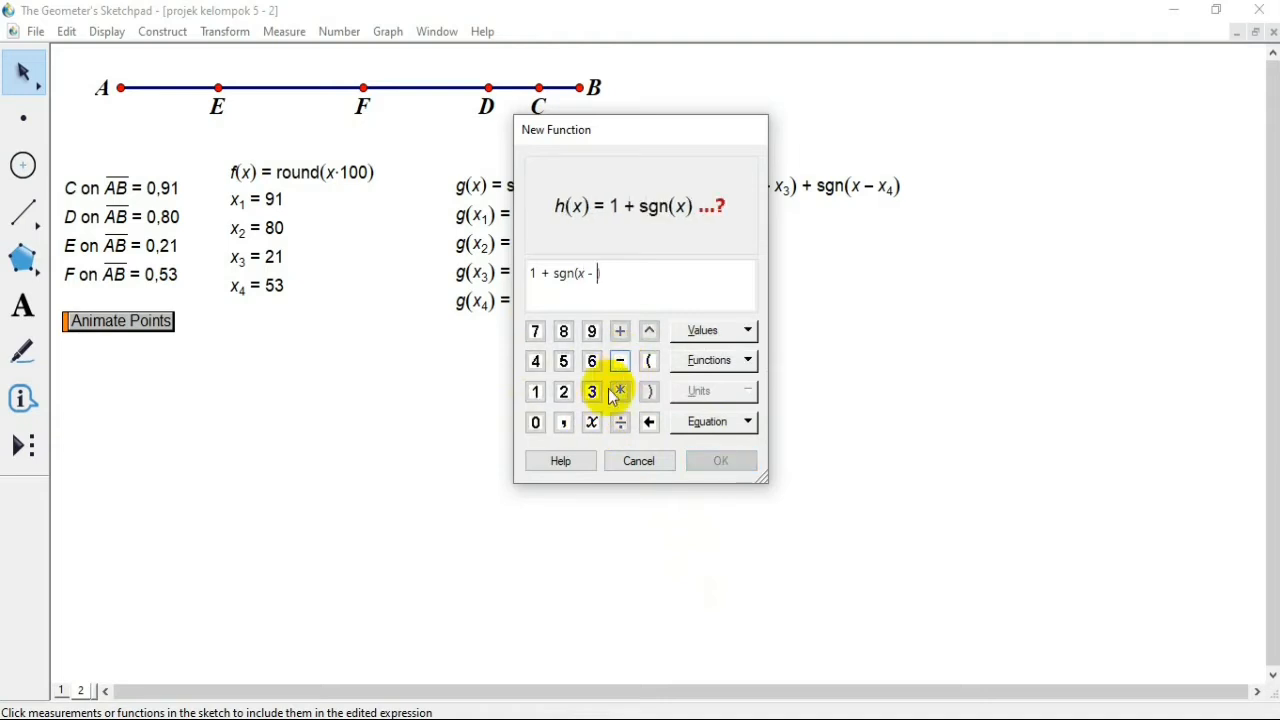
{"action": "left_click", "coordinate": [593, 393]}
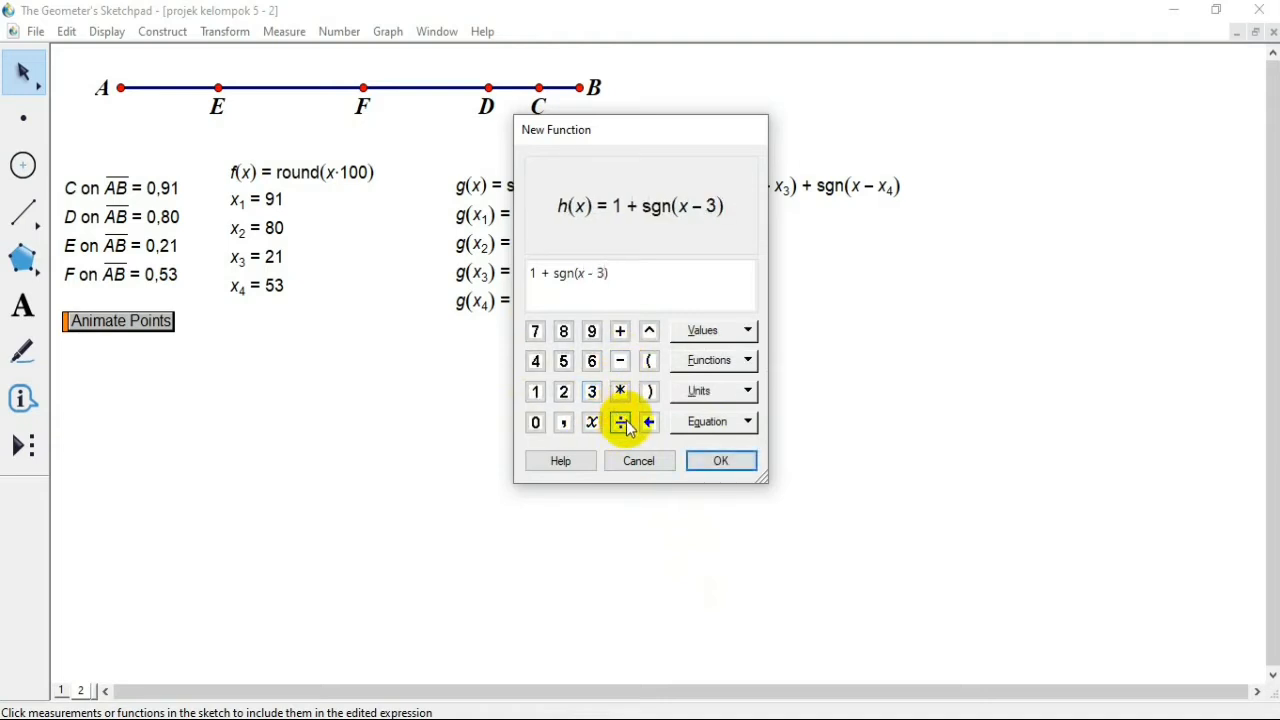
{"action": "left_click", "coordinate": [721, 461]}
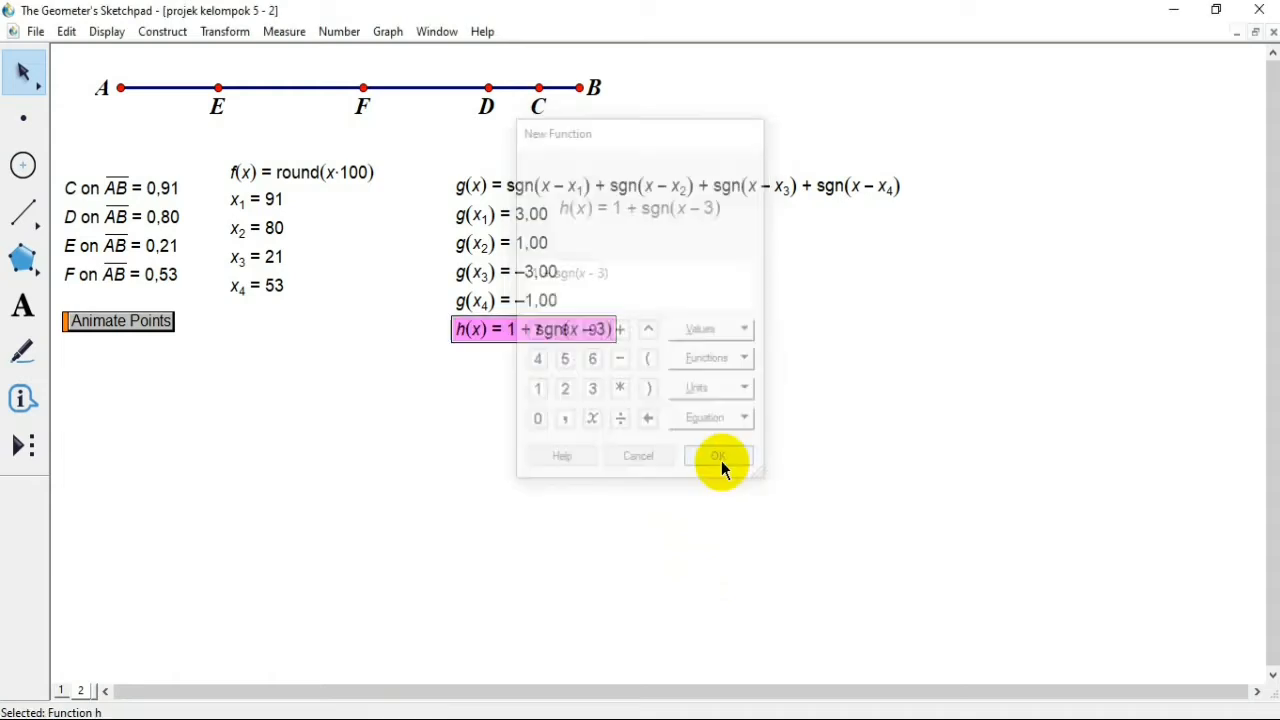
{"action": "left_click_drag", "start_coordinate": [603, 331], "coordinate": [832, 238]}
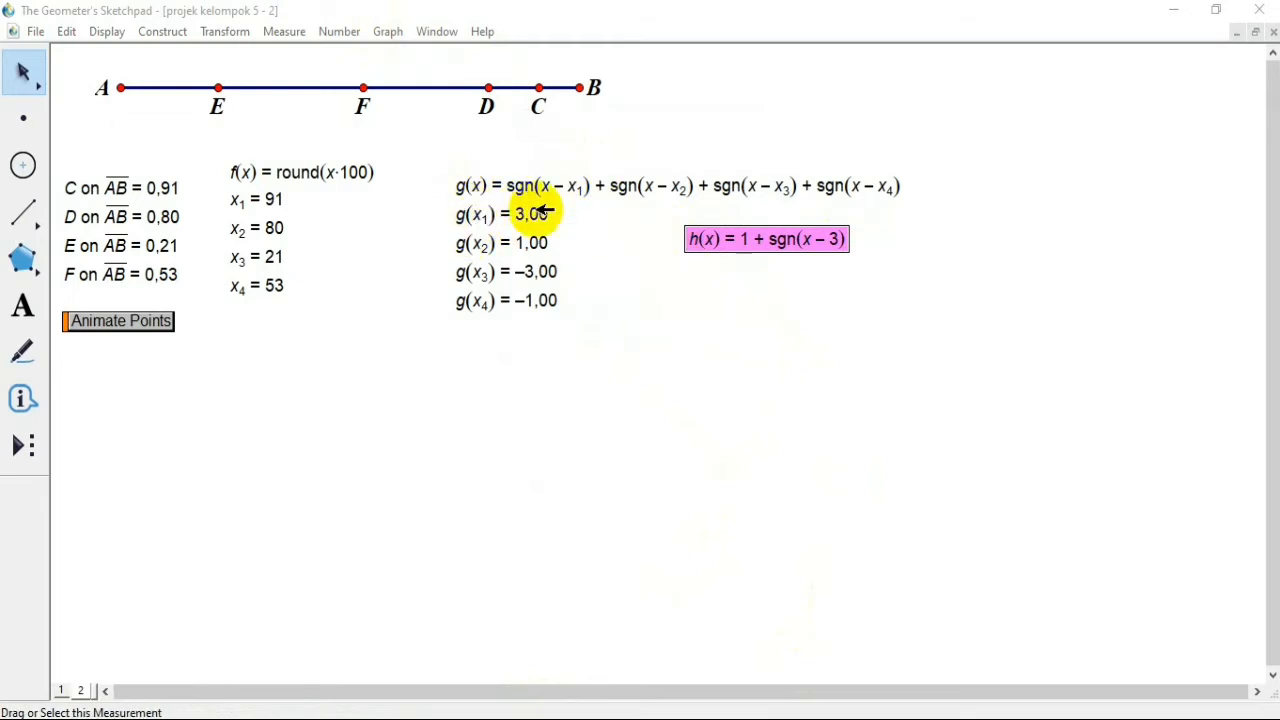
{"action": "left_click", "coordinate": [747, 305]}
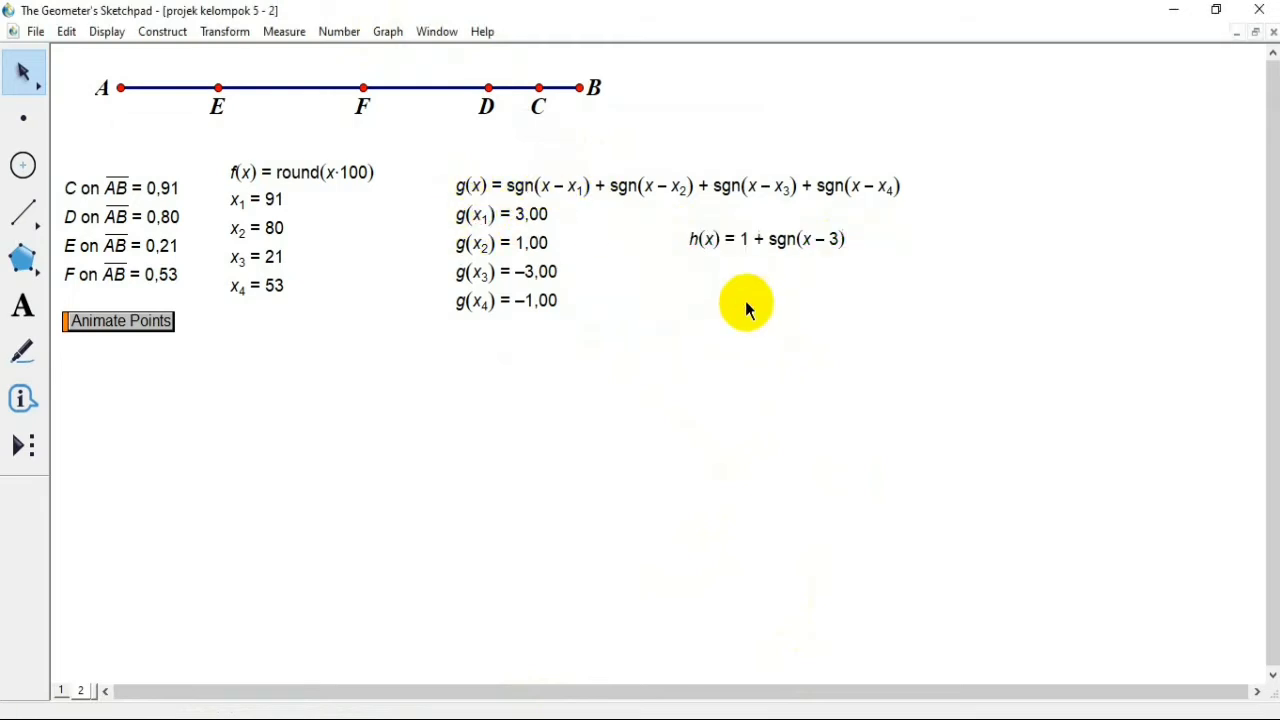
Step: Calculate h(g(x1)) using the function h and the existing g(x1) value
{"action": "left_click", "coordinate": [338, 31]}
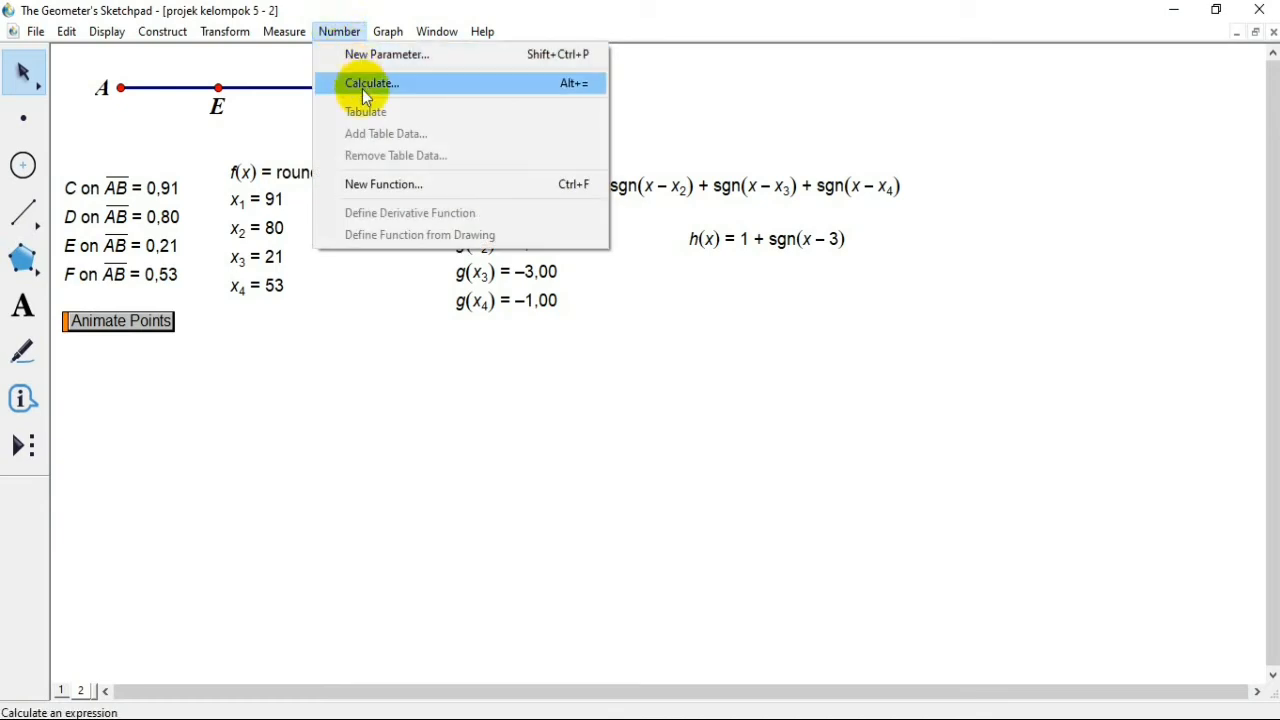
{"action": "left_click", "coordinate": [364, 88]}
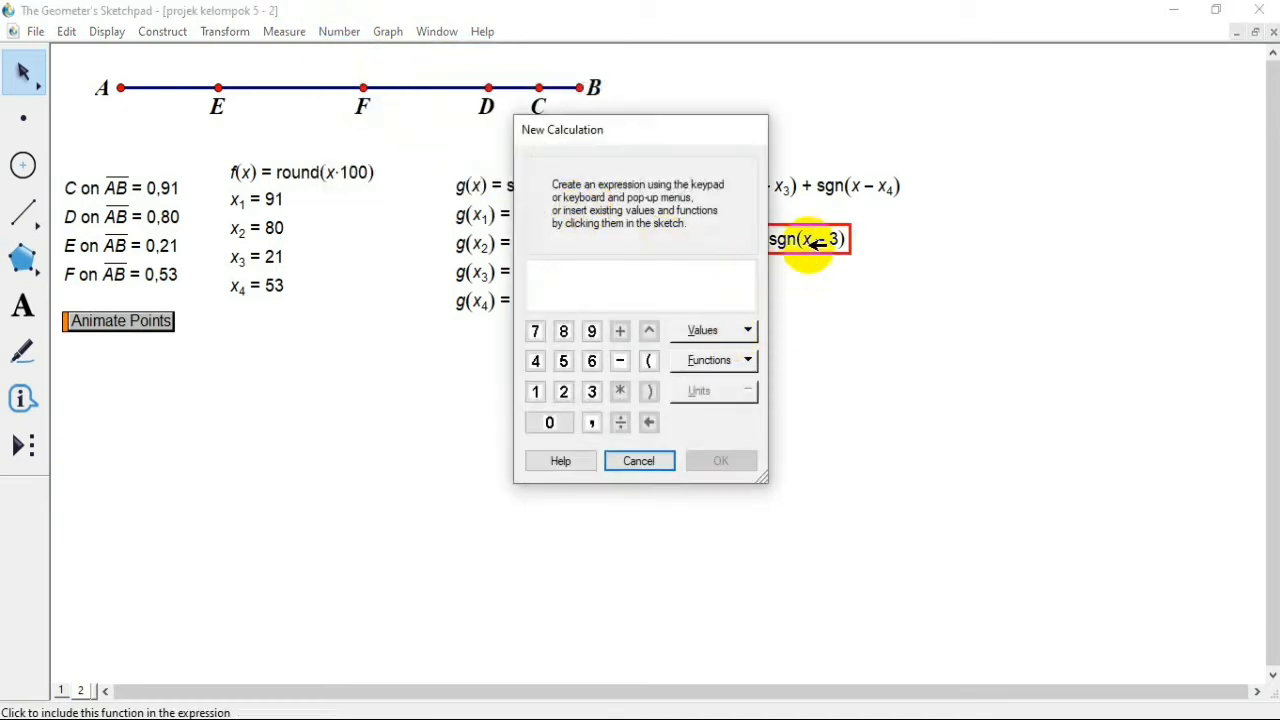
{"action": "left_click", "coordinate": [815, 243]}
{"action": "left_click", "coordinate": [480, 215]}
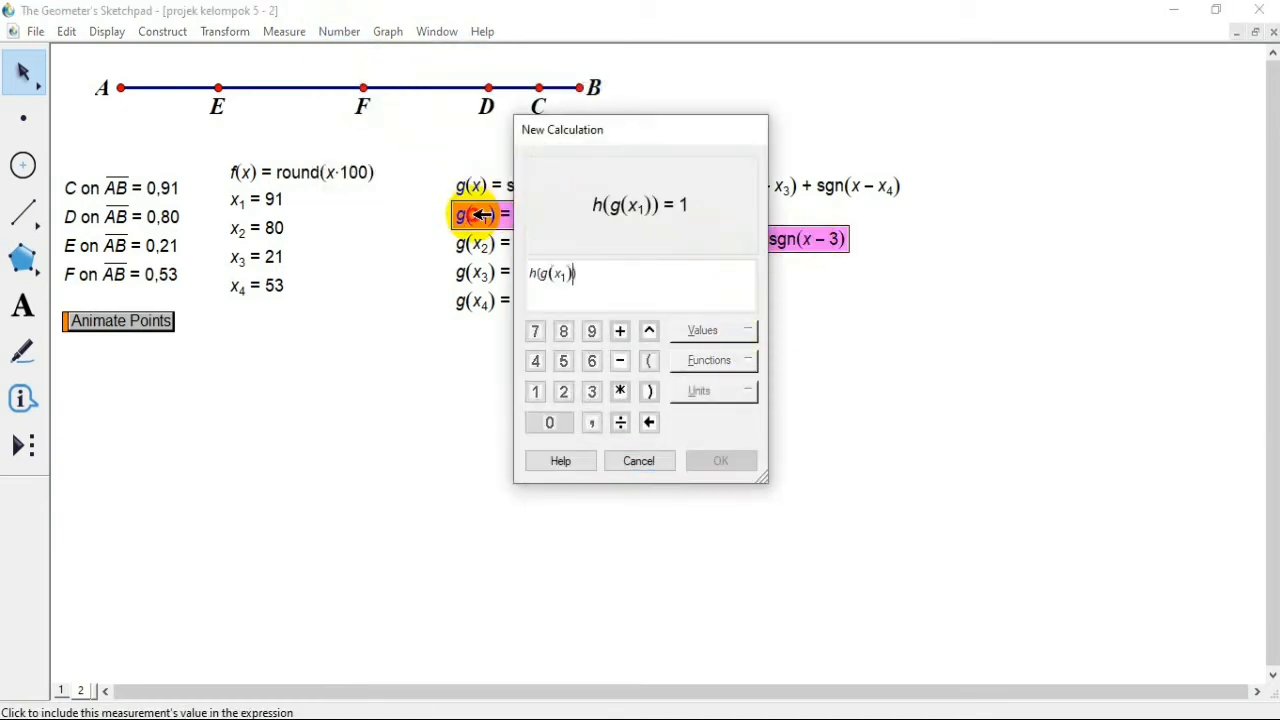
{"action": "left_click", "coordinate": [721, 461]}
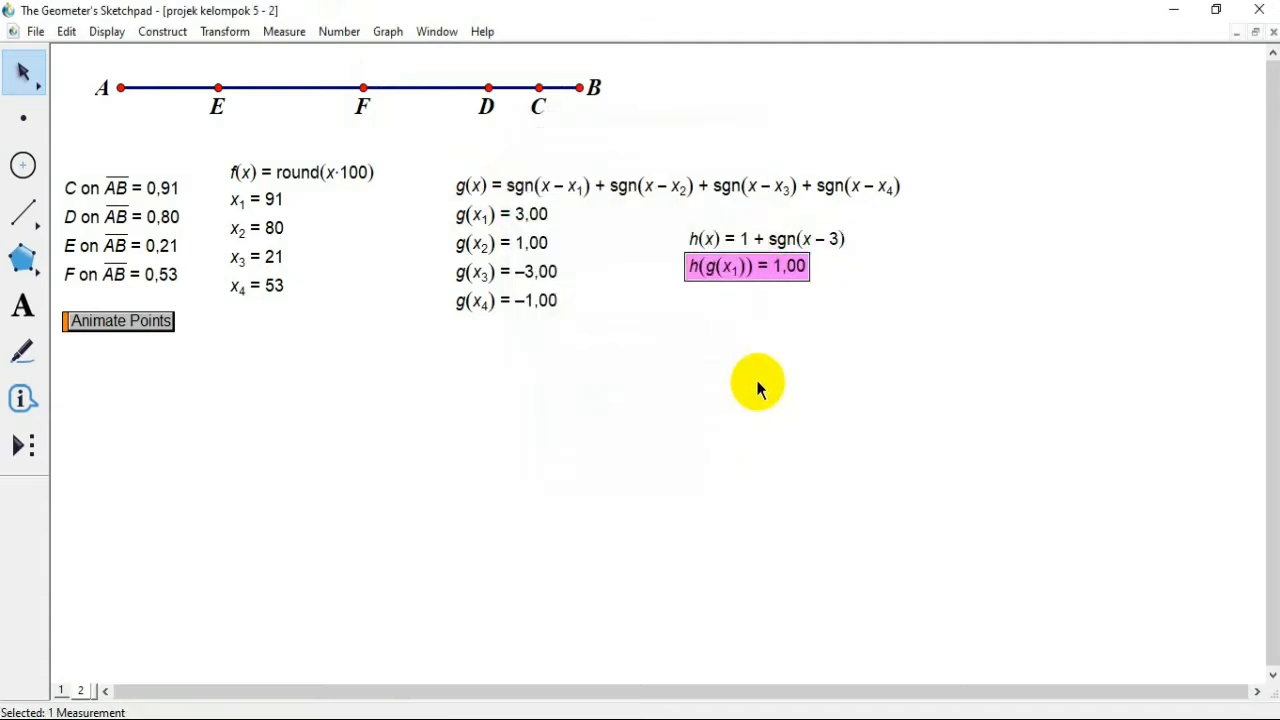
Step: Calculate h(g(x2)) using the function h and the existing g(x2) value
{"action": "left_click", "coordinate": [339, 31]}
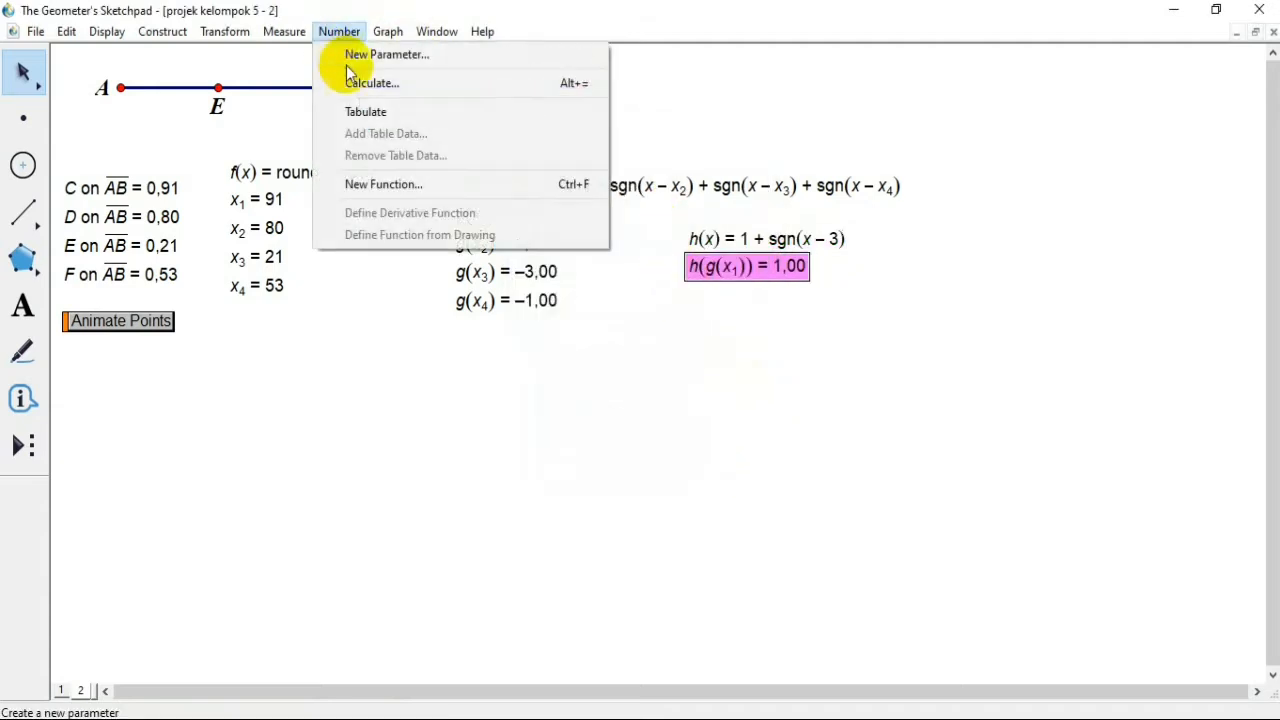
{"action": "left_click", "coordinate": [352, 83]}
{"action": "left_click", "coordinate": [829, 240]}
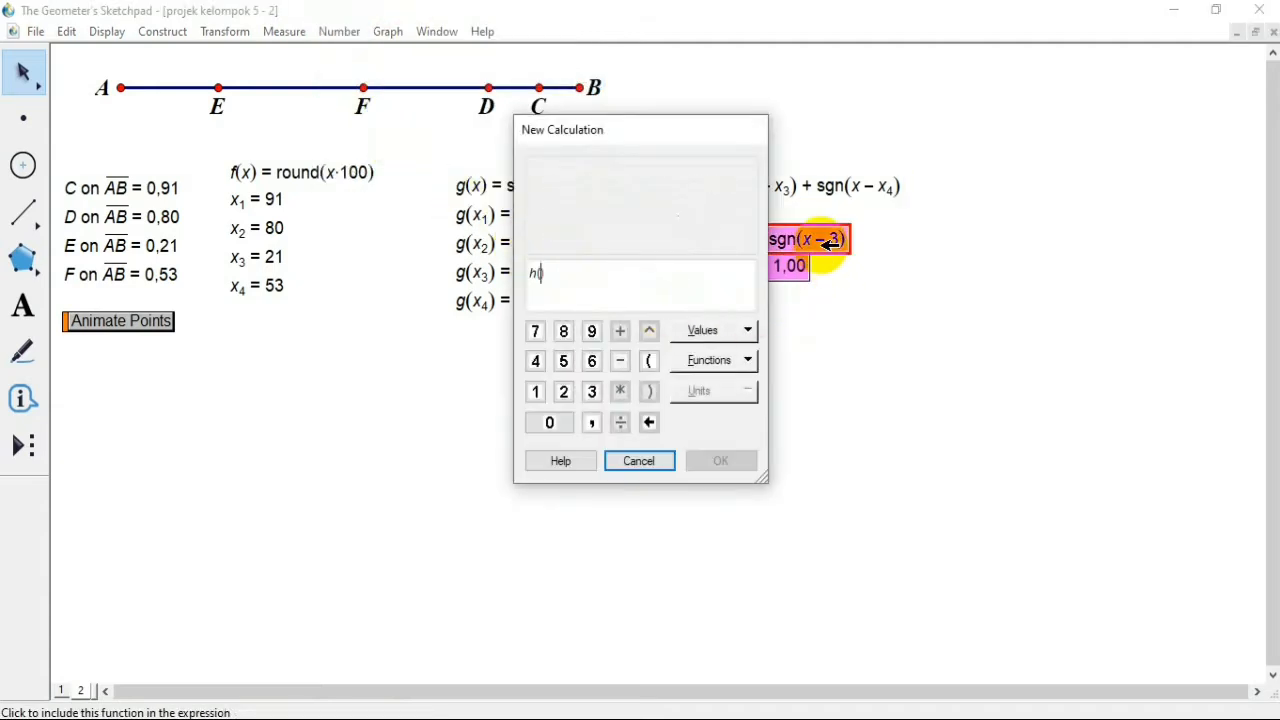
{"action": "left_click", "coordinate": [505, 242]}
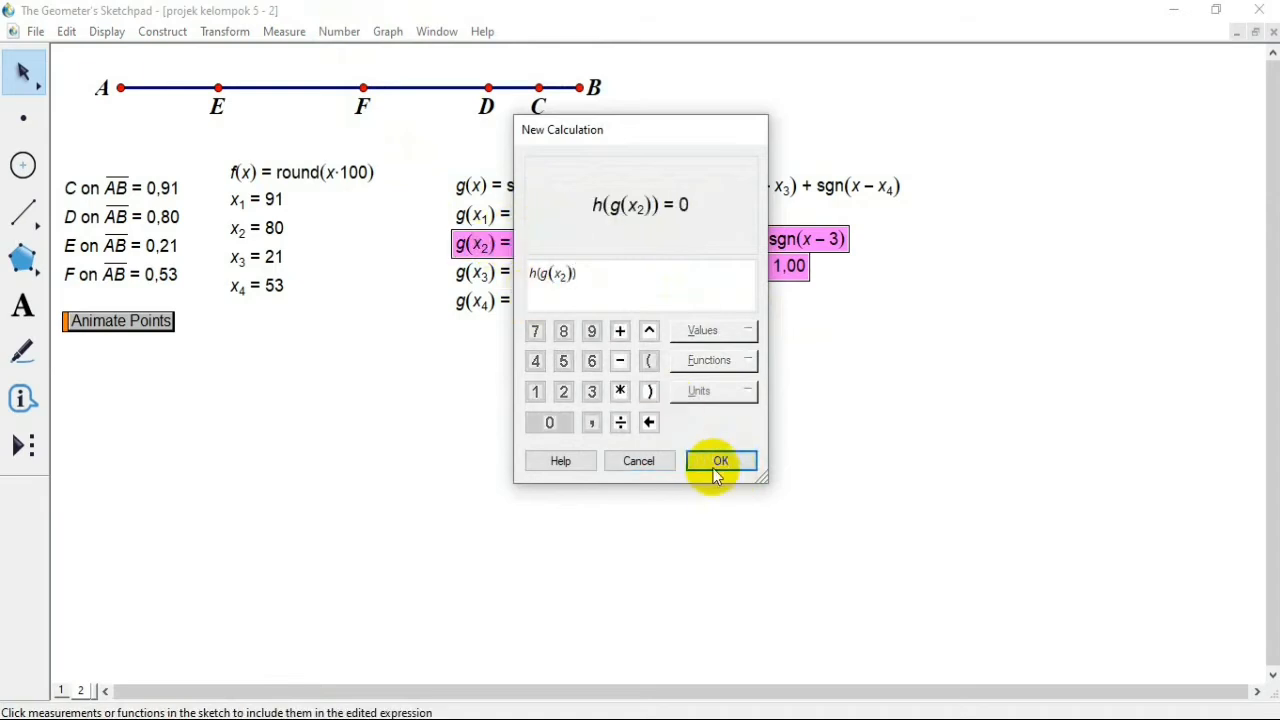
{"action": "left_click", "coordinate": [716, 462]}
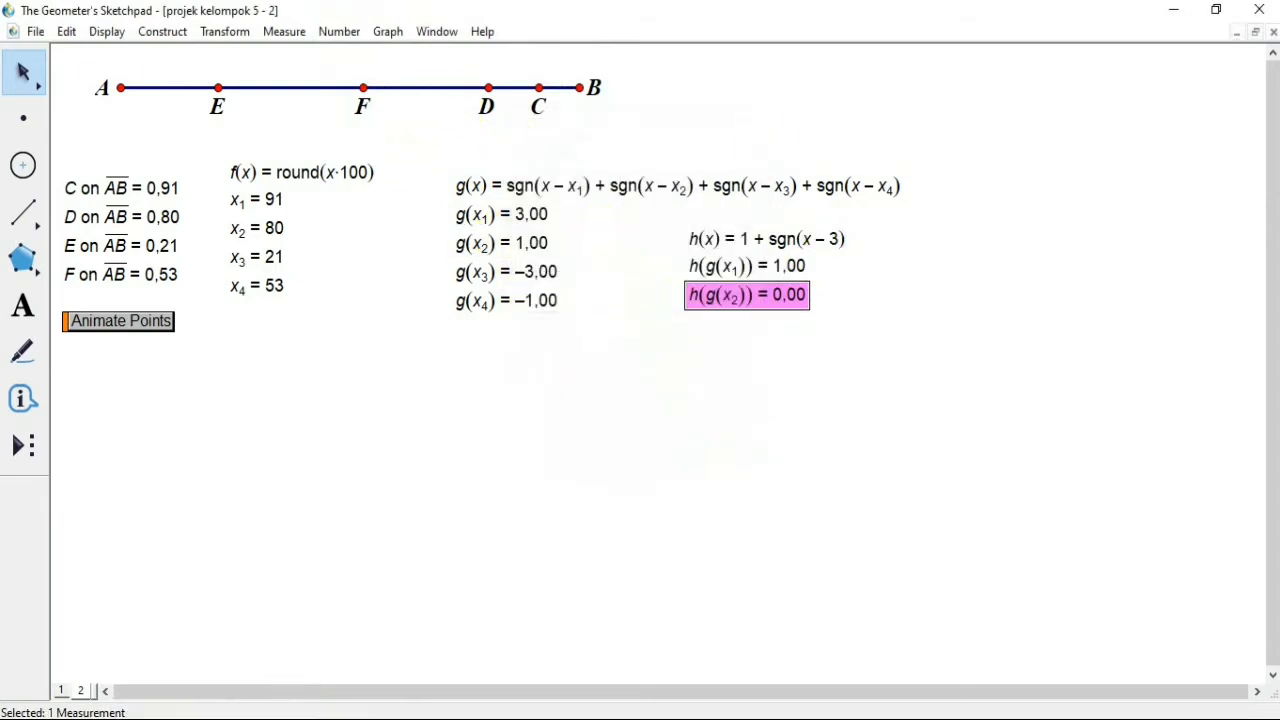
Step: Calculate h(g(x3)) using the function h and the existing g(x3) value
{"action": "left_click", "coordinate": [338, 31]}
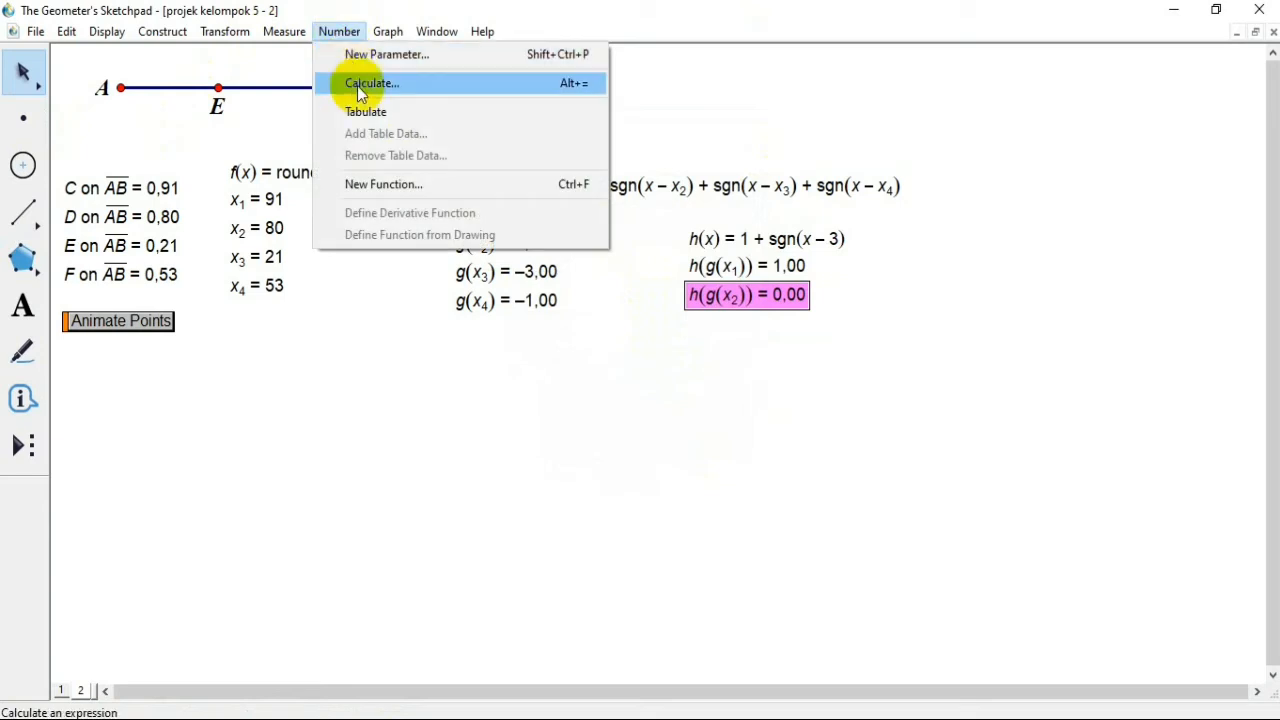
{"action": "left_click", "coordinate": [363, 84]}
{"action": "left_click", "coordinate": [810, 238]}
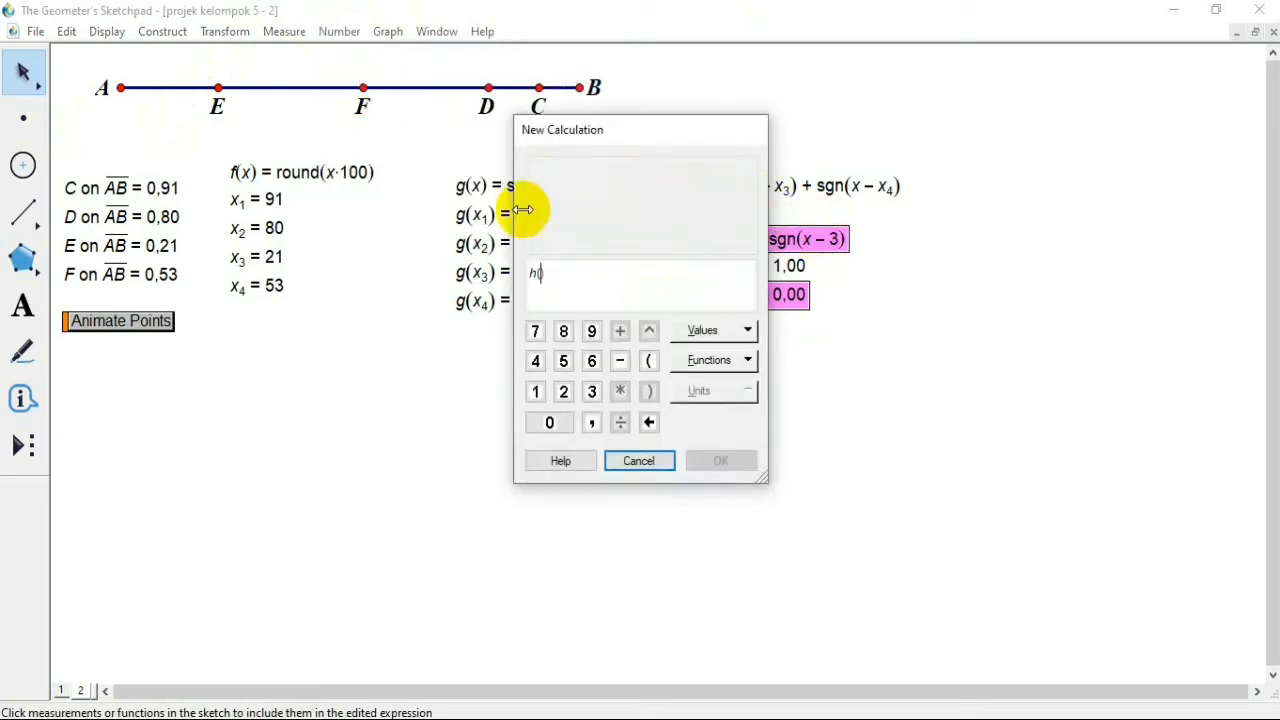
{"action": "left_click", "coordinate": [497, 272]}
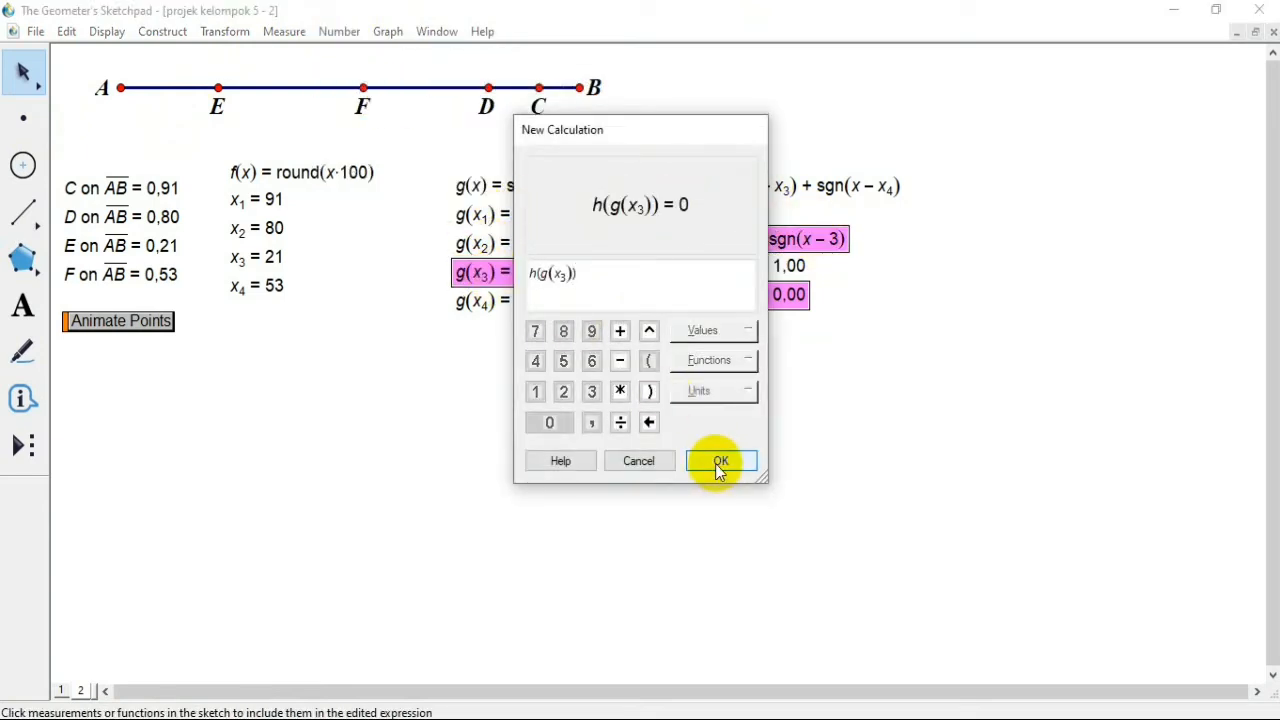
{"action": "left_click", "coordinate": [718, 462]}
Step: Calculate h(g(x4)) using the function h and the existing g(x4) value
{"action": "left_click", "coordinate": [333, 33]}
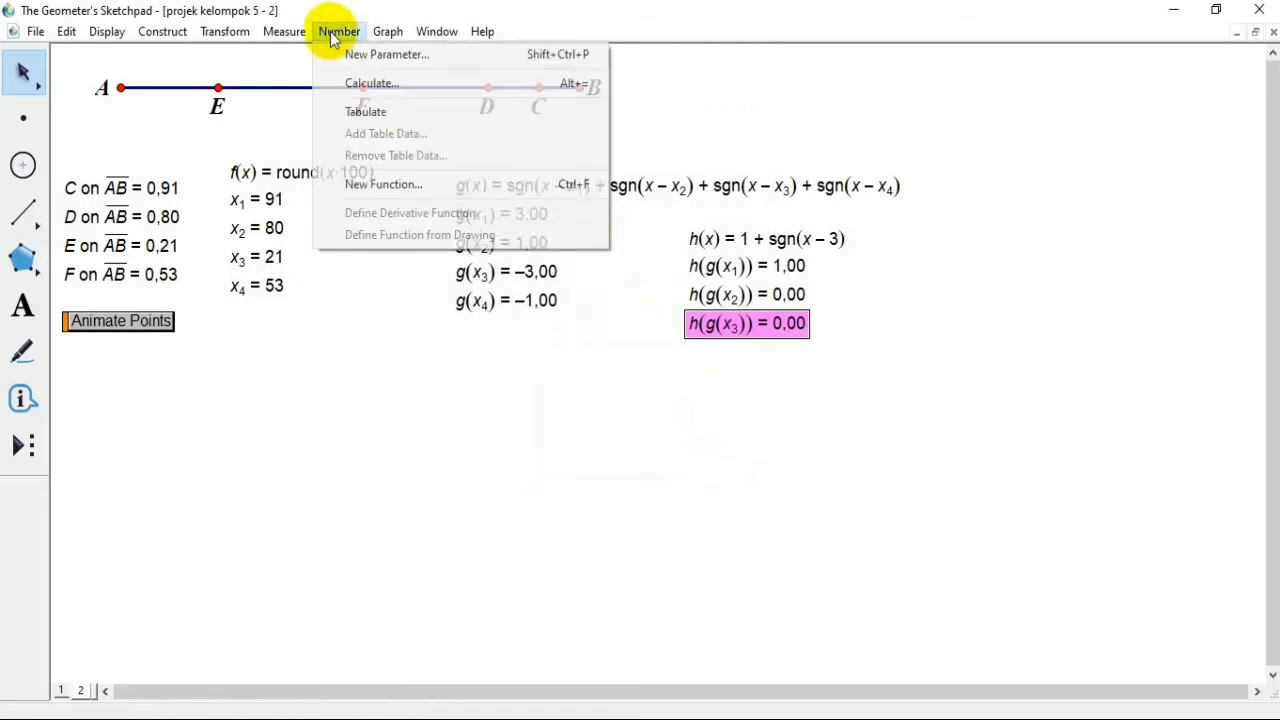
{"action": "left_click", "coordinate": [352, 86]}
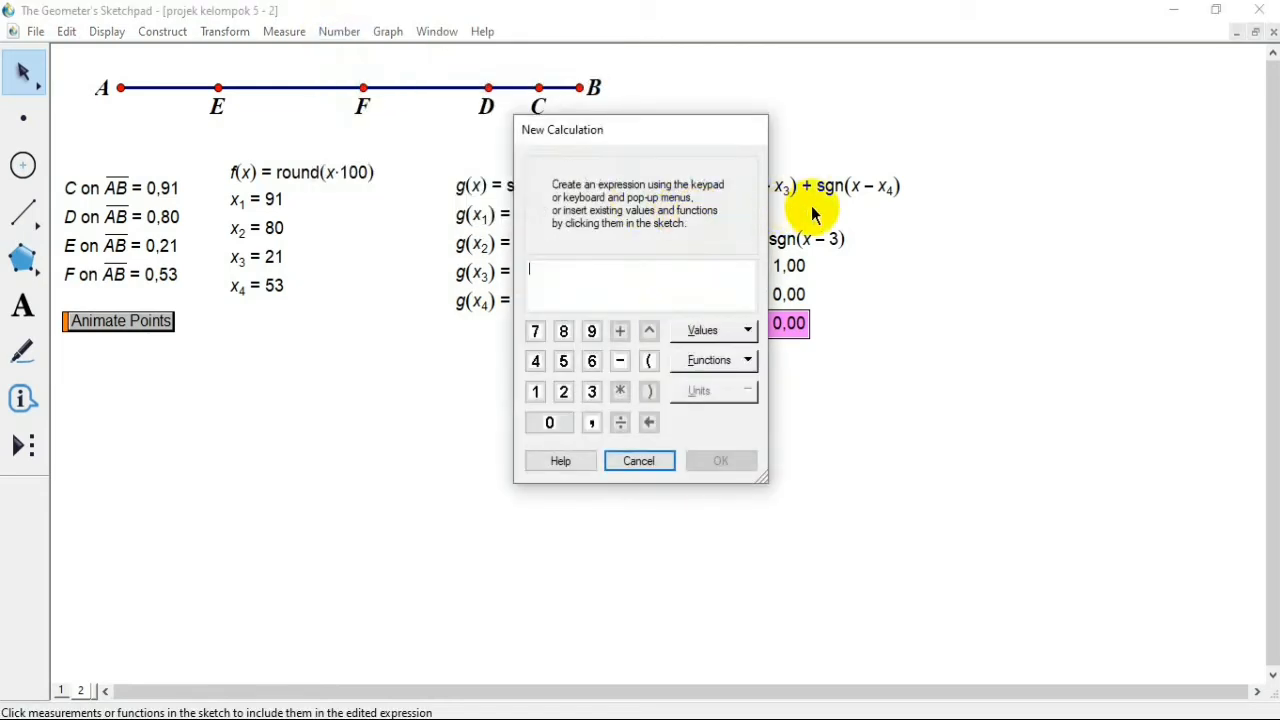
{"action": "left_click", "coordinate": [818, 238]}
{"action": "left_click", "coordinate": [488, 300]}
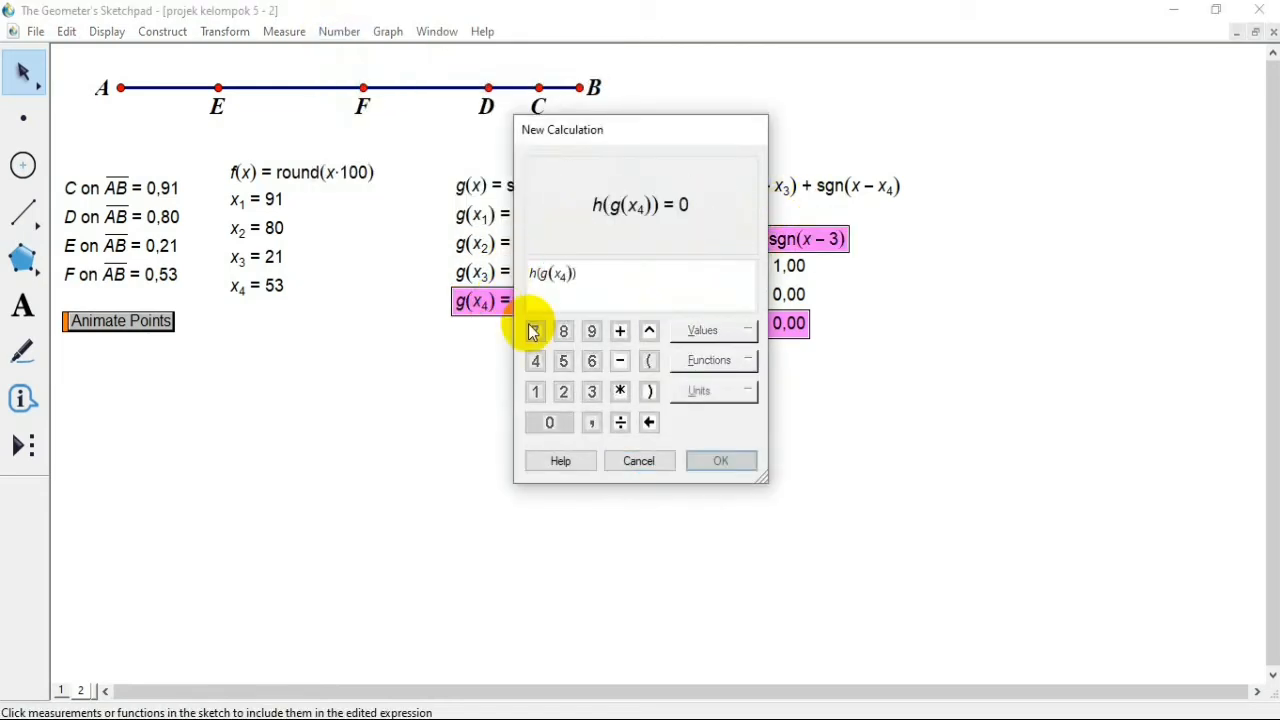
{"action": "left_click", "coordinate": [718, 461]}
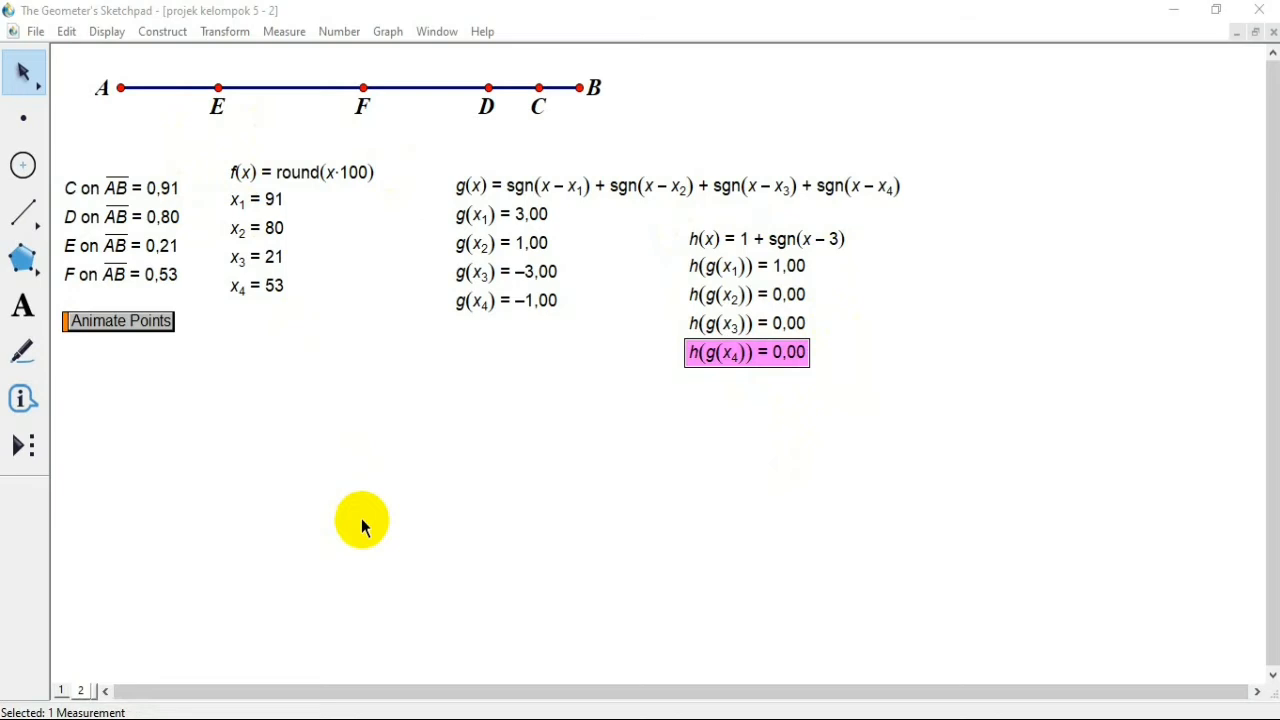
Step: Start a calculation with the expression x1·h(g(x1)) + x2·h(g(x2)), using the existing values in the sketch
{"action": "left_click", "coordinate": [340, 31]}
{"action": "left_click", "coordinate": [366, 80]}
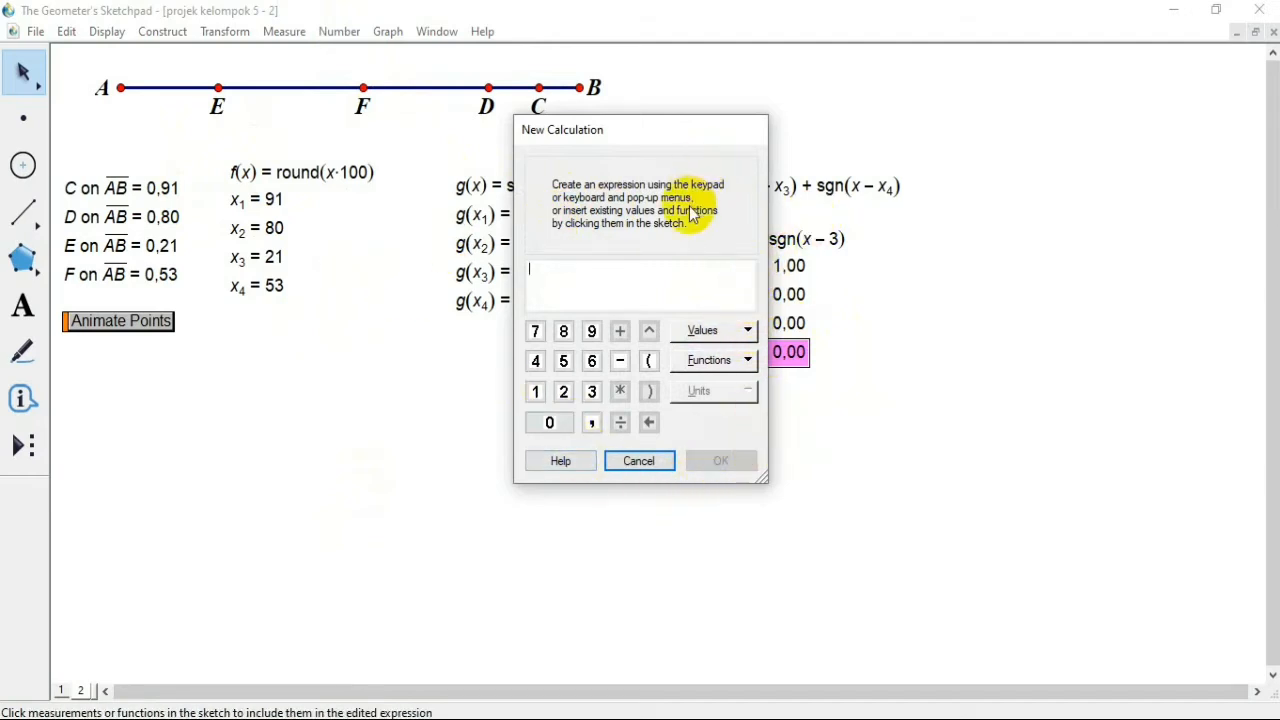
{"action": "left_click", "coordinate": [265, 195]}
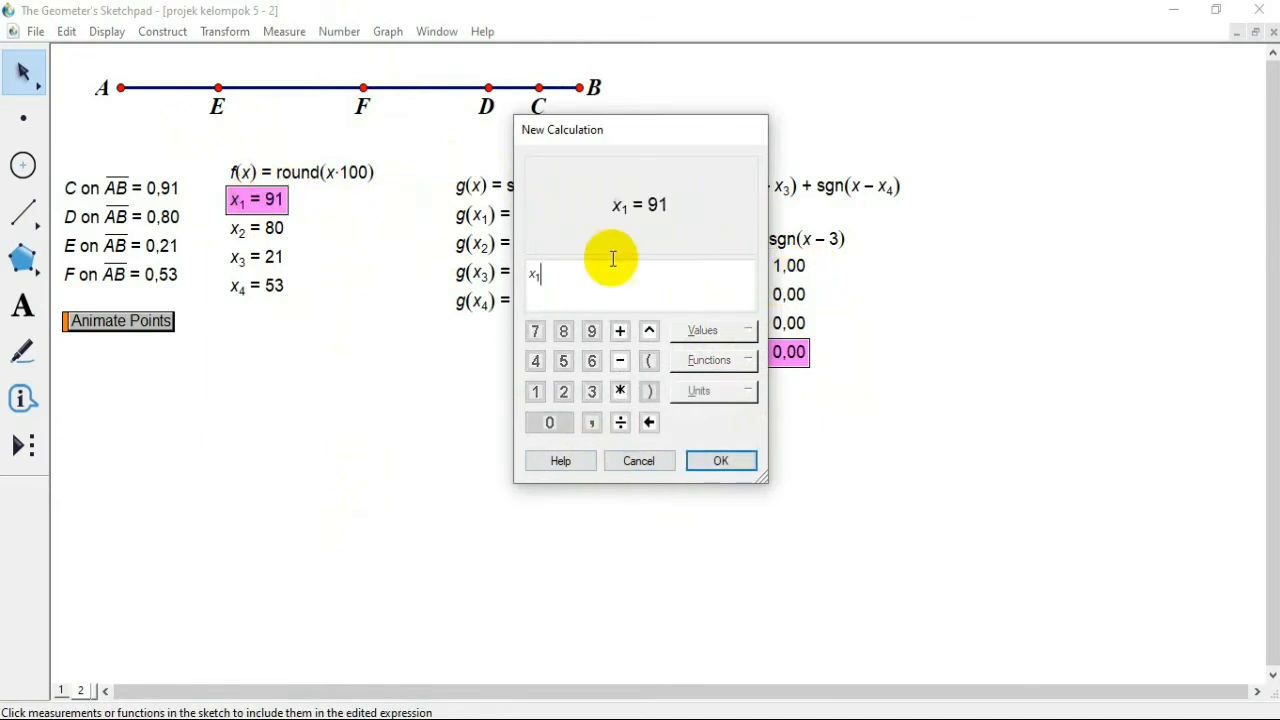
{"action": "left_click", "coordinate": [620, 391]}
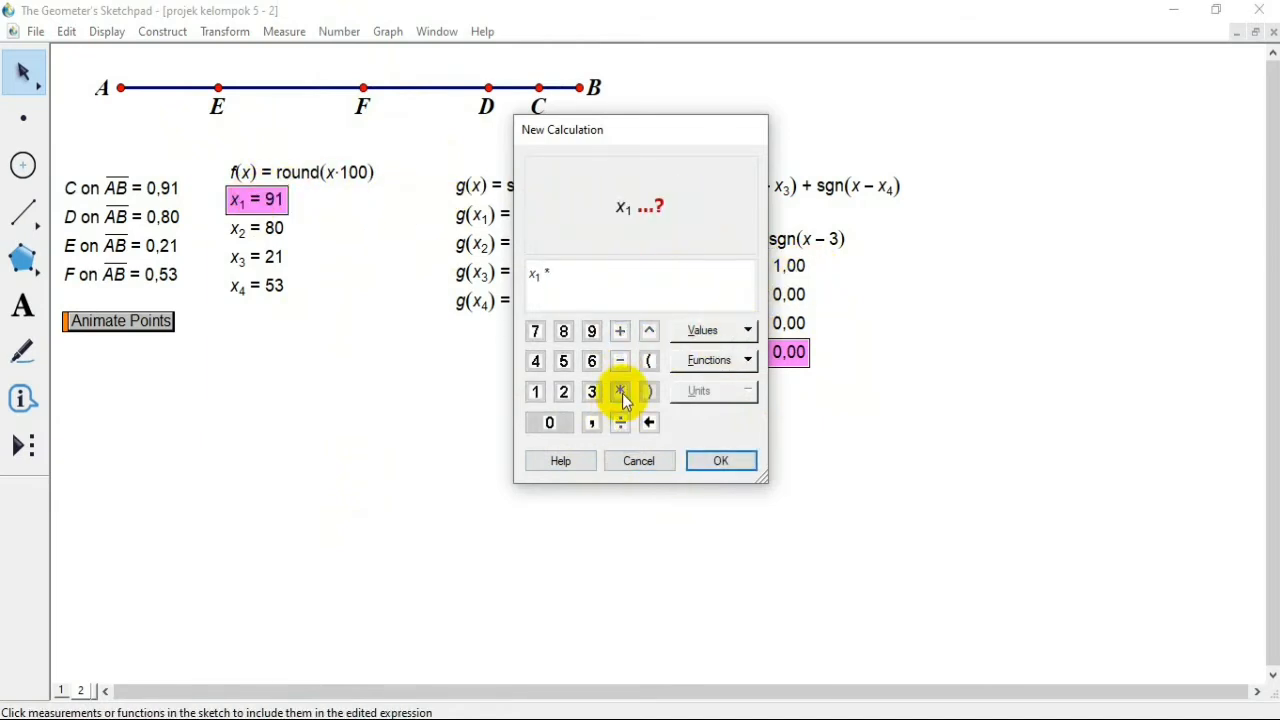
{"action": "left_click", "coordinate": [795, 266]}
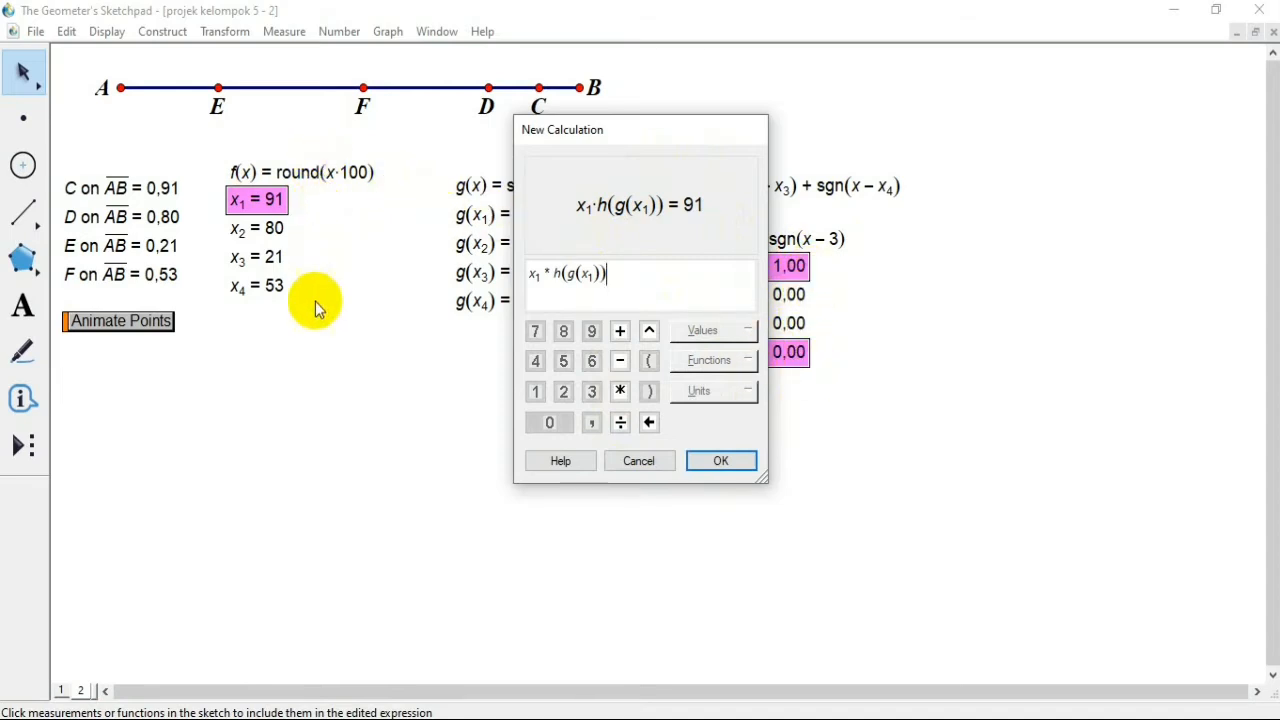
{"action": "left_click", "coordinate": [620, 334]}
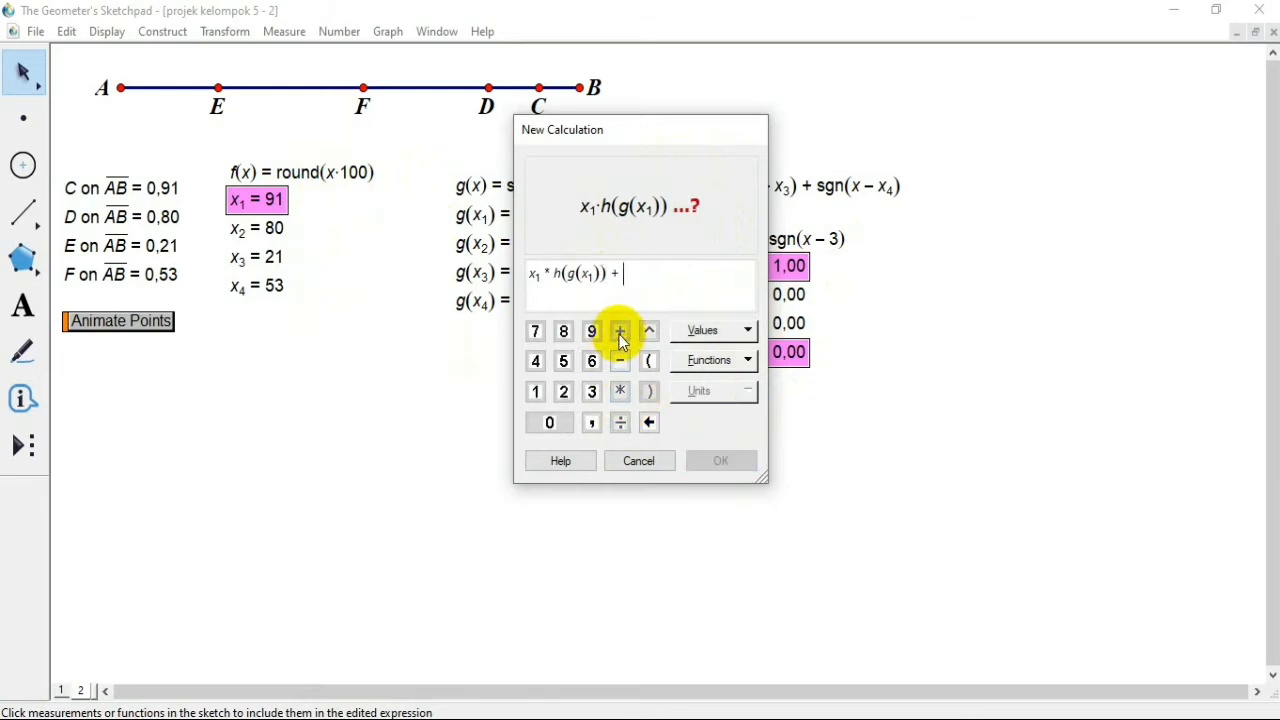
{"action": "left_click", "coordinate": [272, 229]}
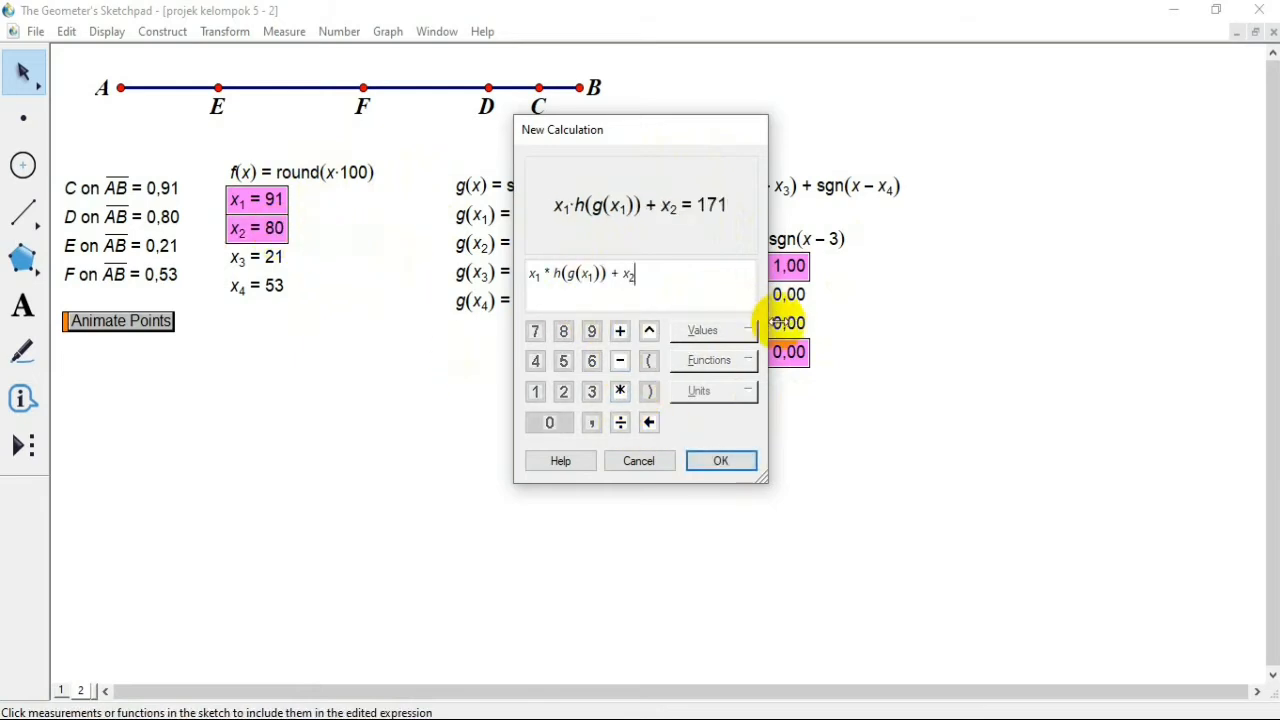
{"action": "left_click", "coordinate": [620, 391]}
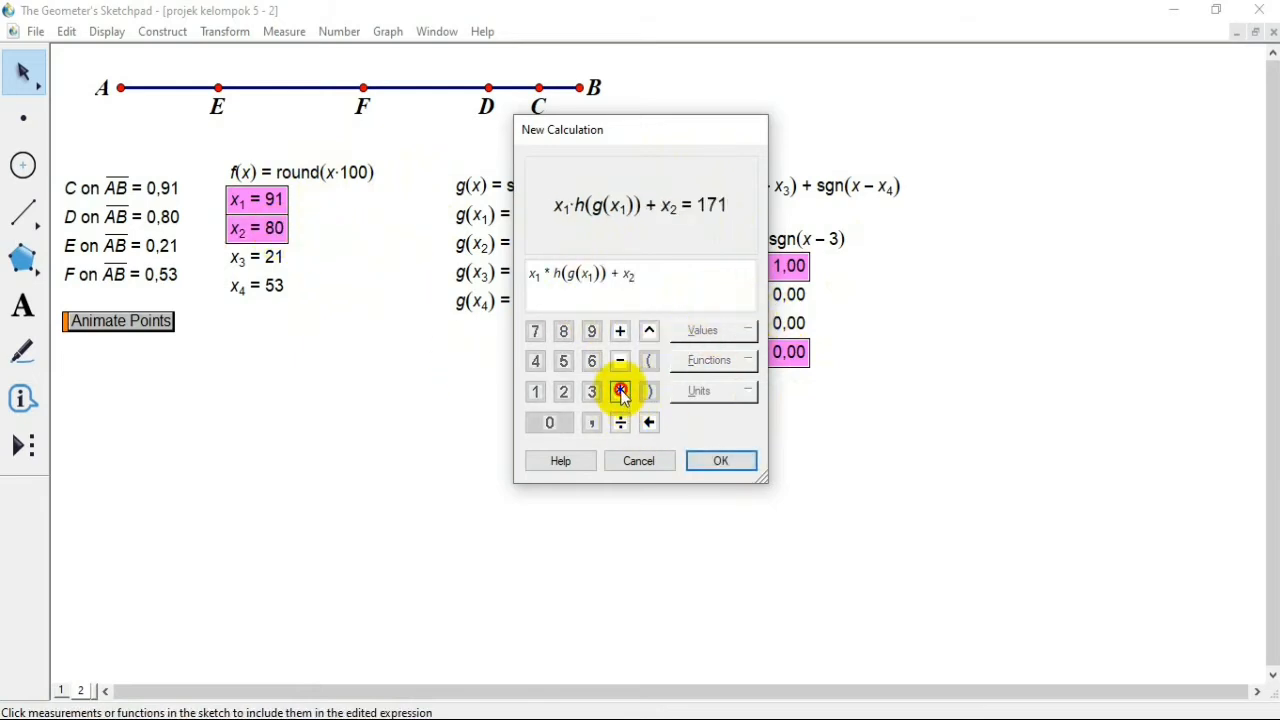
{"action": "left_click", "coordinate": [790, 295]}
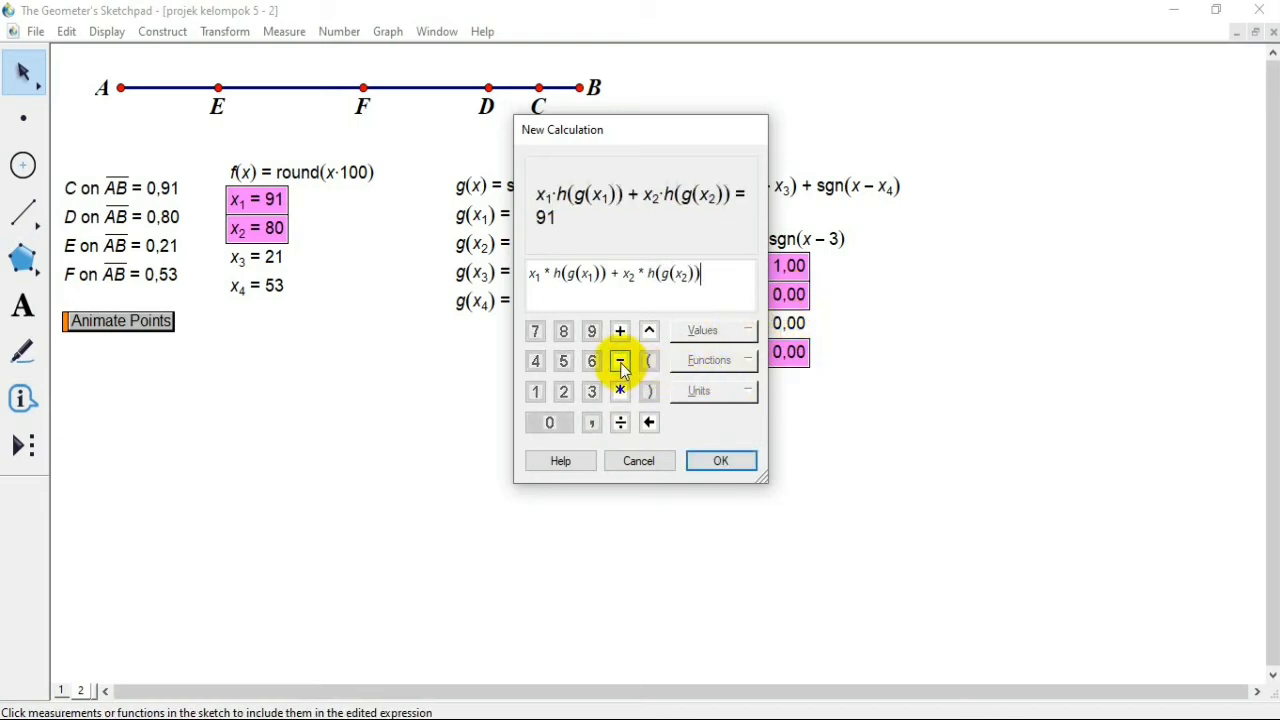
Step: Complete the calculation by adding the terms x3·h(g(x3)) + x4·h(g(x4)) from the existing values
{"action": "left_click", "coordinate": [620, 331]}
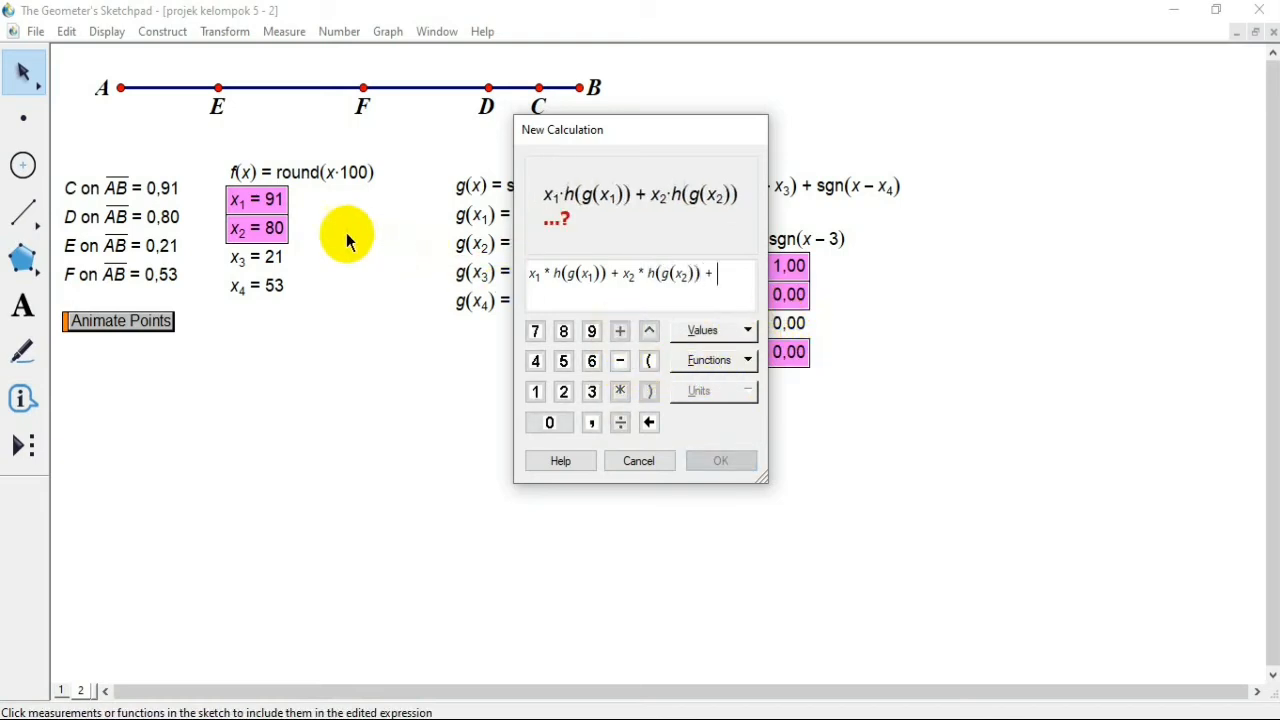
{"action": "left_click", "coordinate": [260, 257]}
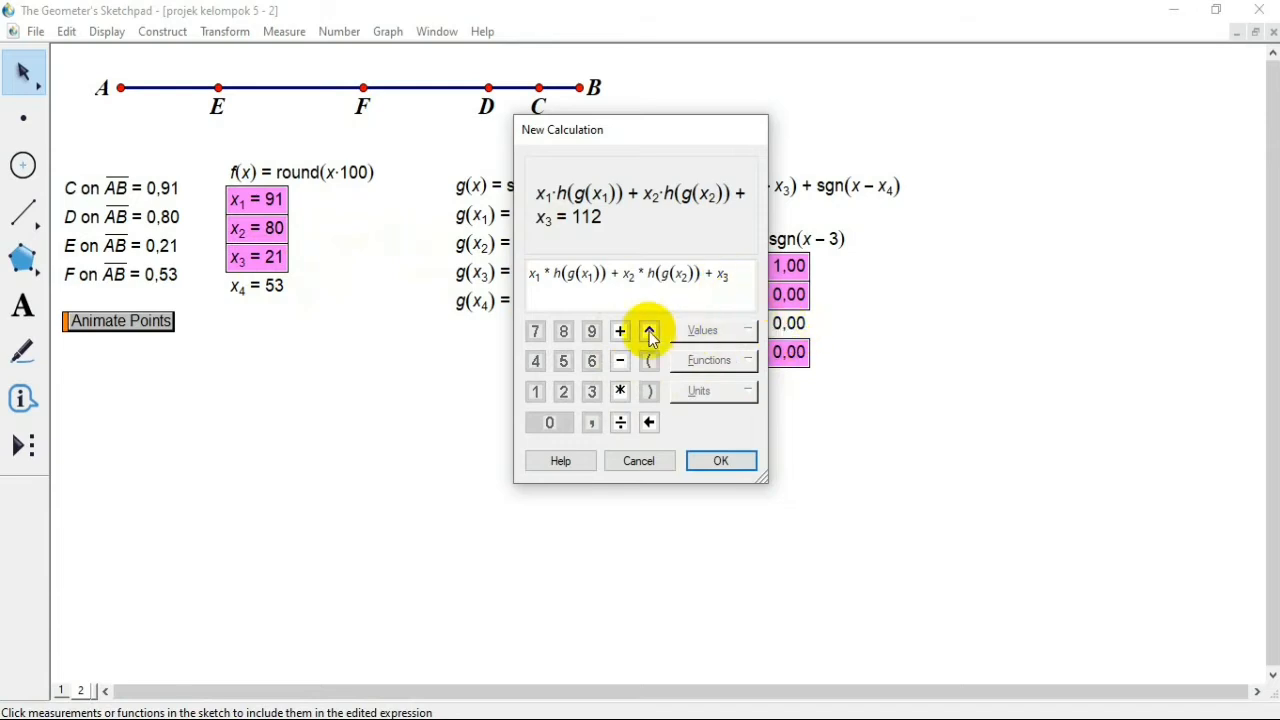
{"action": "left_click", "coordinate": [620, 391]}
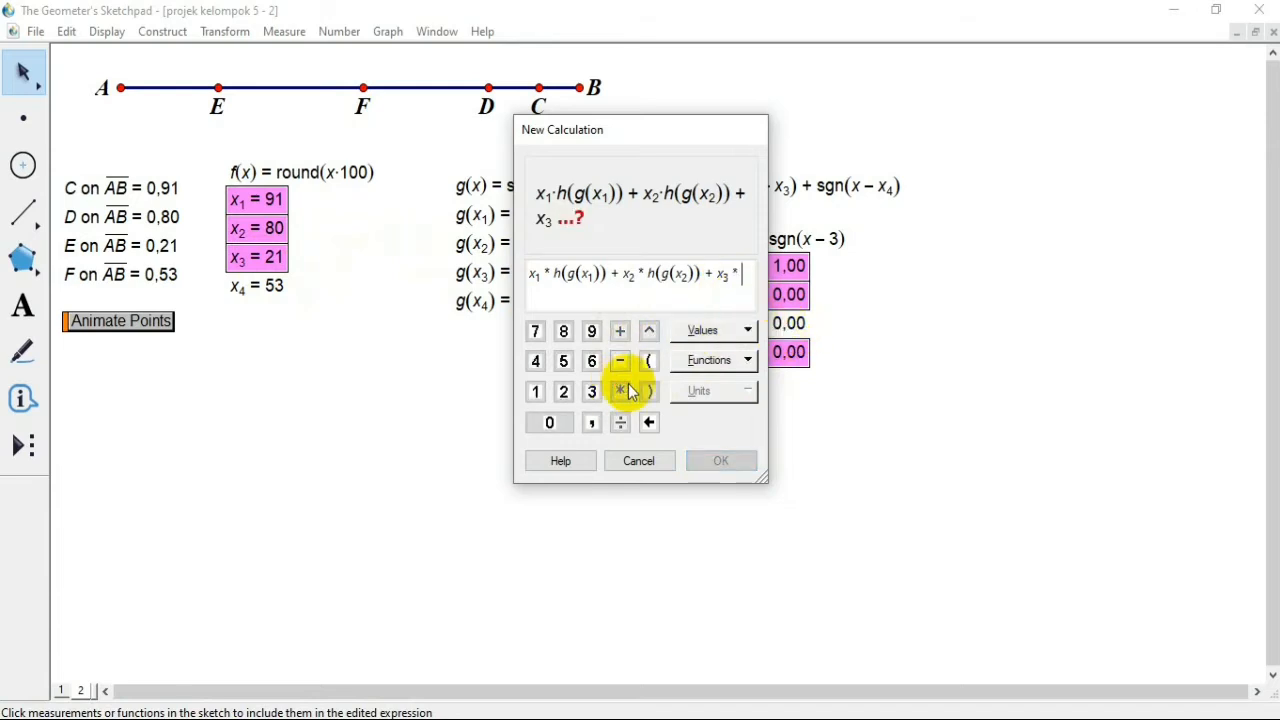
{"action": "left_click", "coordinate": [798, 326]}
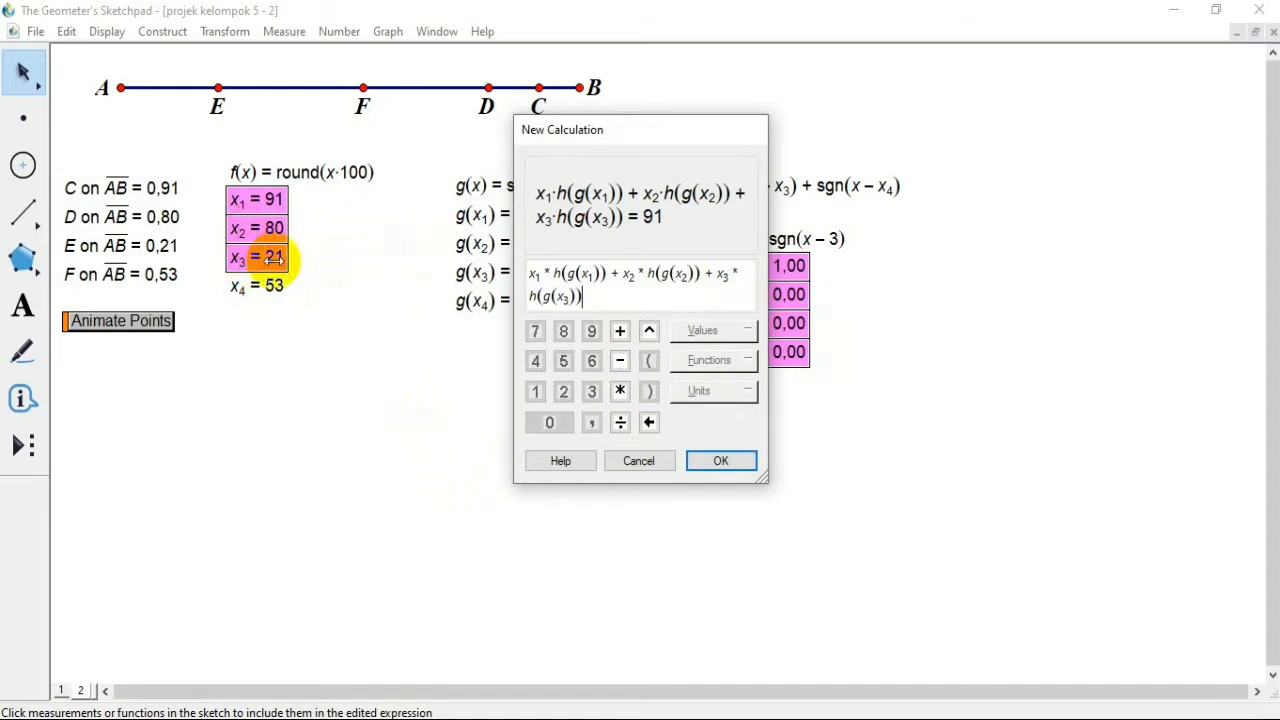
{"action": "left_click", "coordinate": [620, 331]}
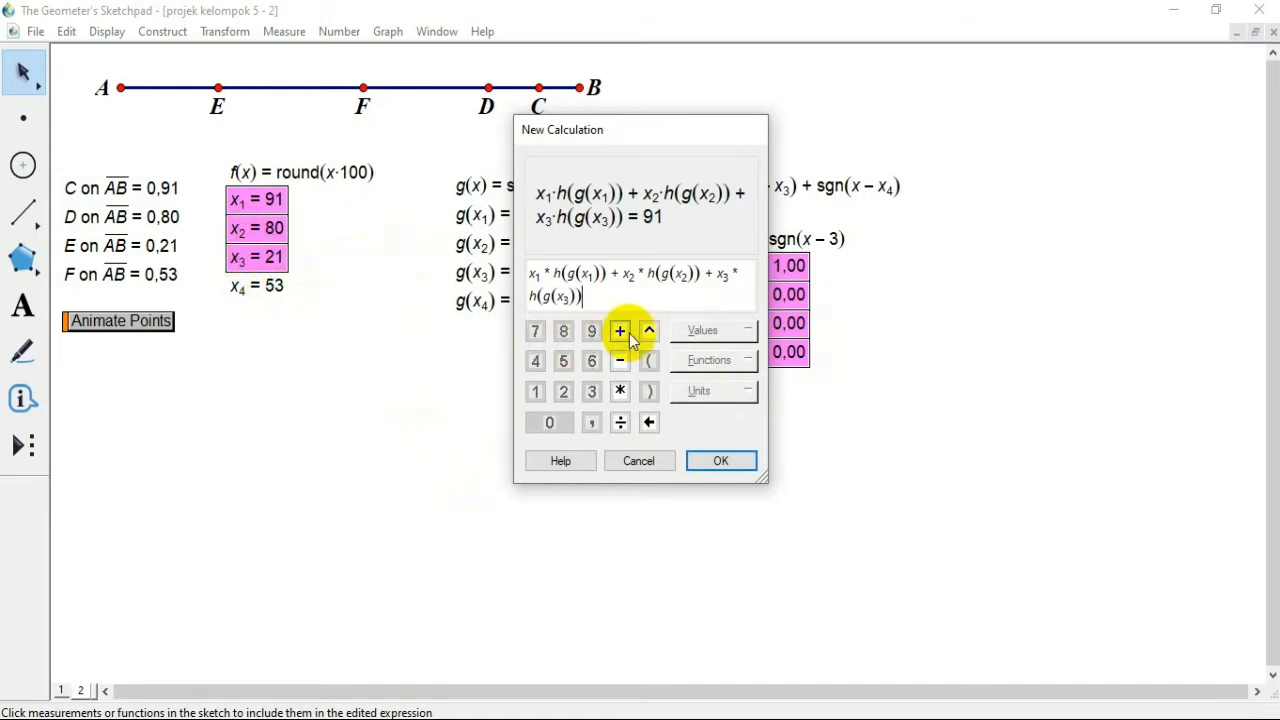
{"action": "left_click", "coordinate": [296, 294]}
{"action": "left_click", "coordinate": [620, 392]}
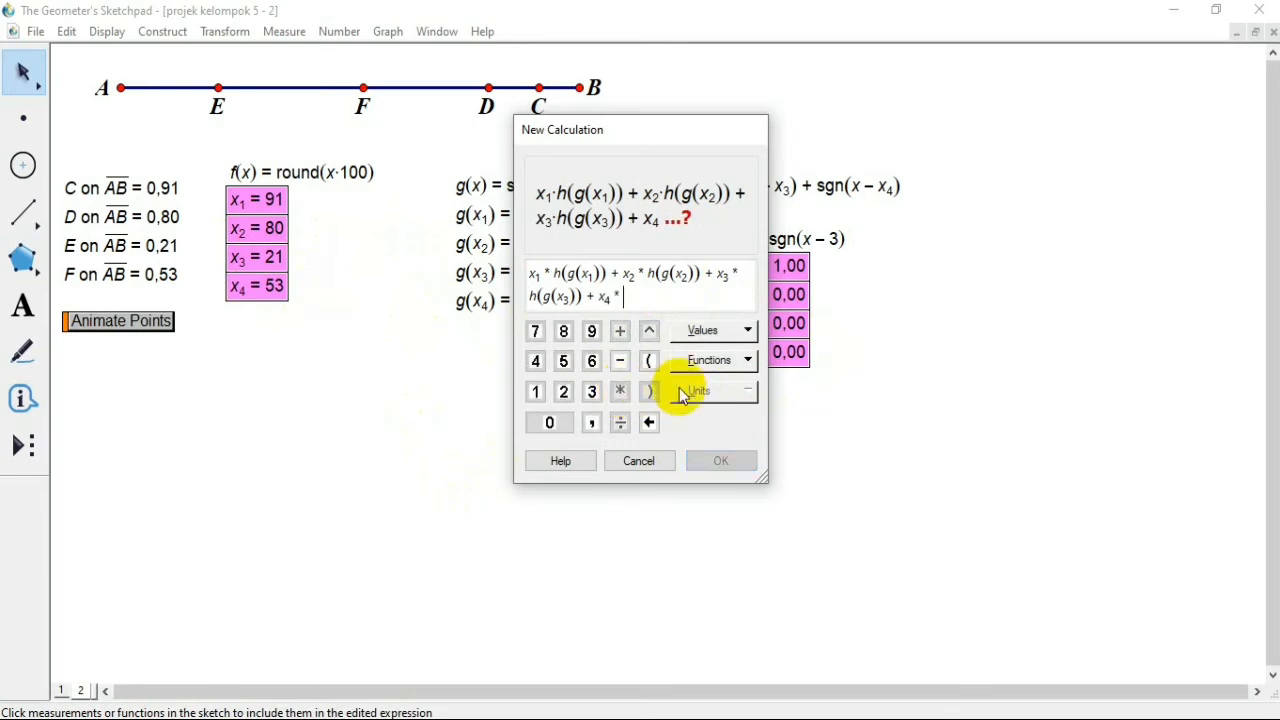
{"action": "left_click", "coordinate": [800, 353]}
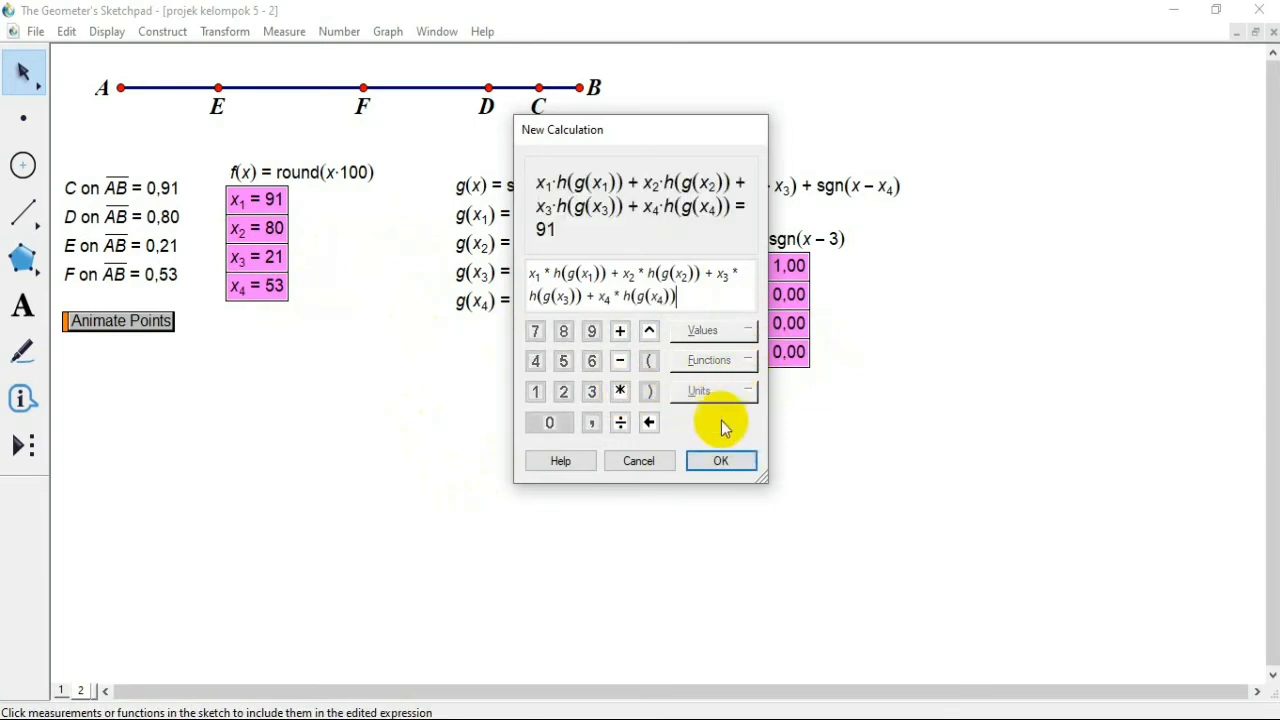
{"action": "left_click", "coordinate": [722, 463]}
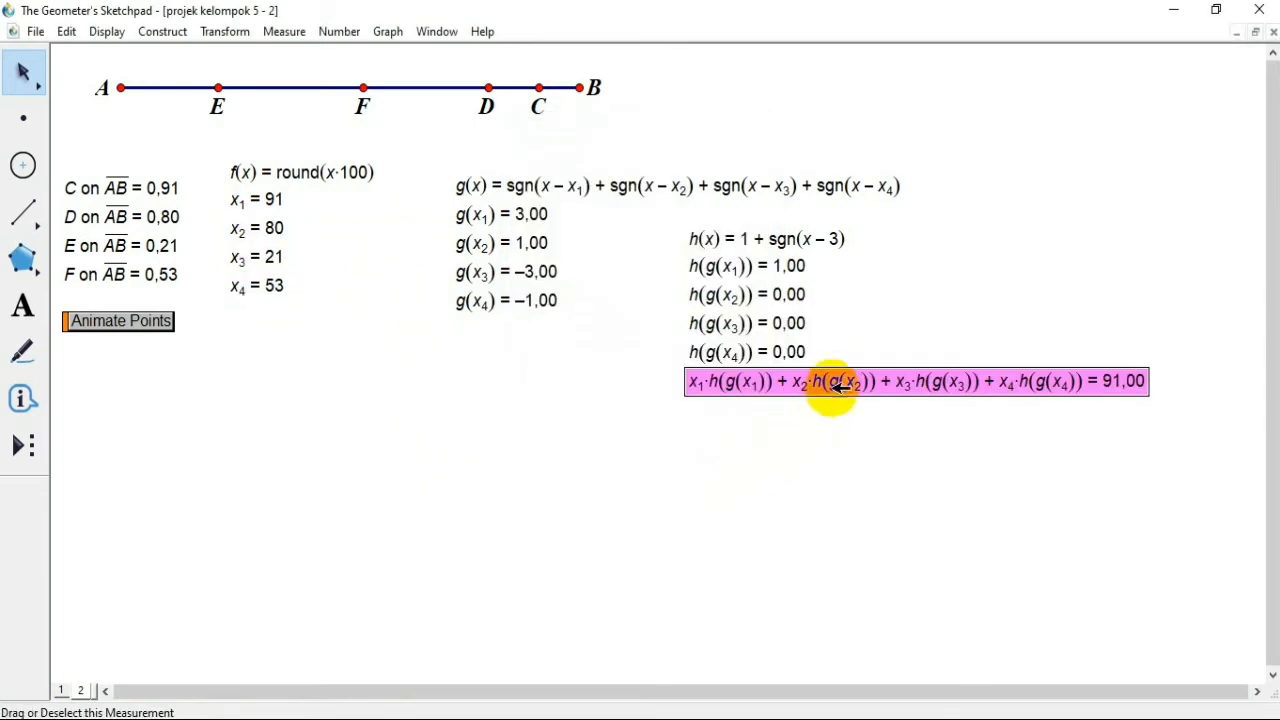
Step: Place the calculated sum below the Animate Points button and label it maximum
{"action": "left_click", "coordinate": [872, 415]}
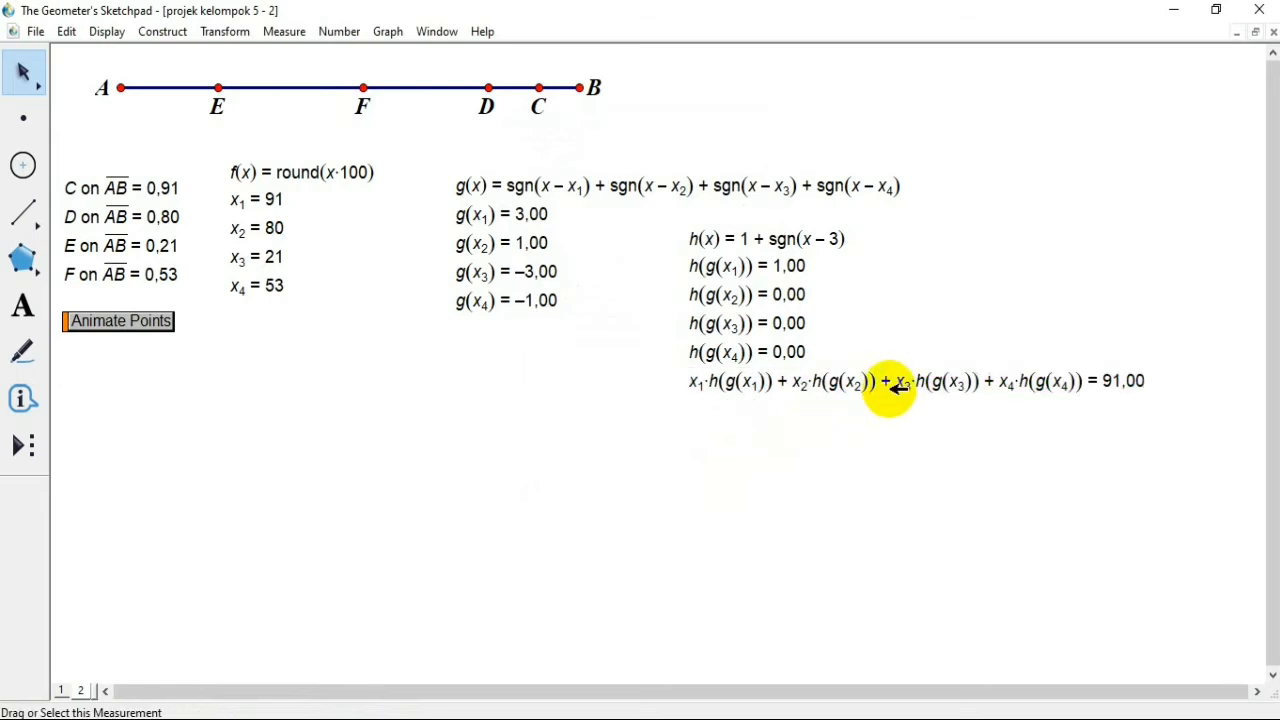
{"action": "left_click_drag", "start_coordinate": [897, 387], "coordinate": [289, 449]}
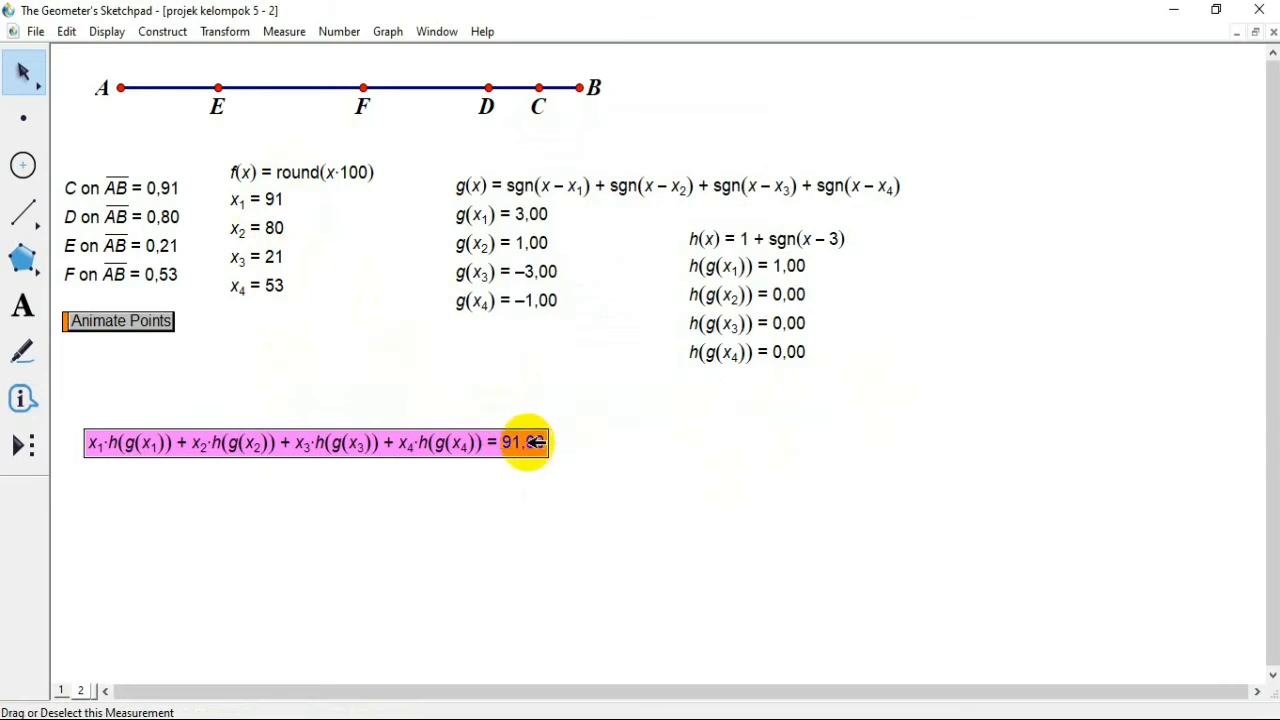
{"action": "right_click", "coordinate": [459, 448]}
{"action": "left_click", "coordinate": [497, 456]}
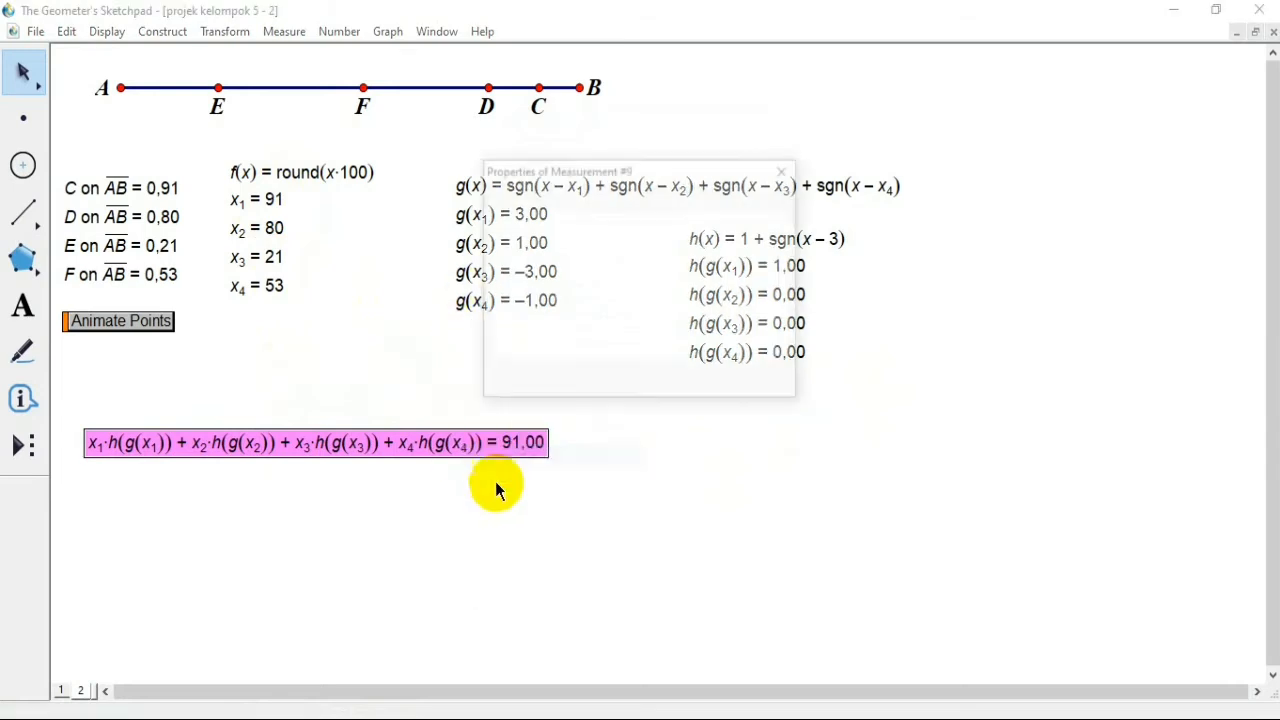
{"action": "left_click", "coordinate": [545, 200]}
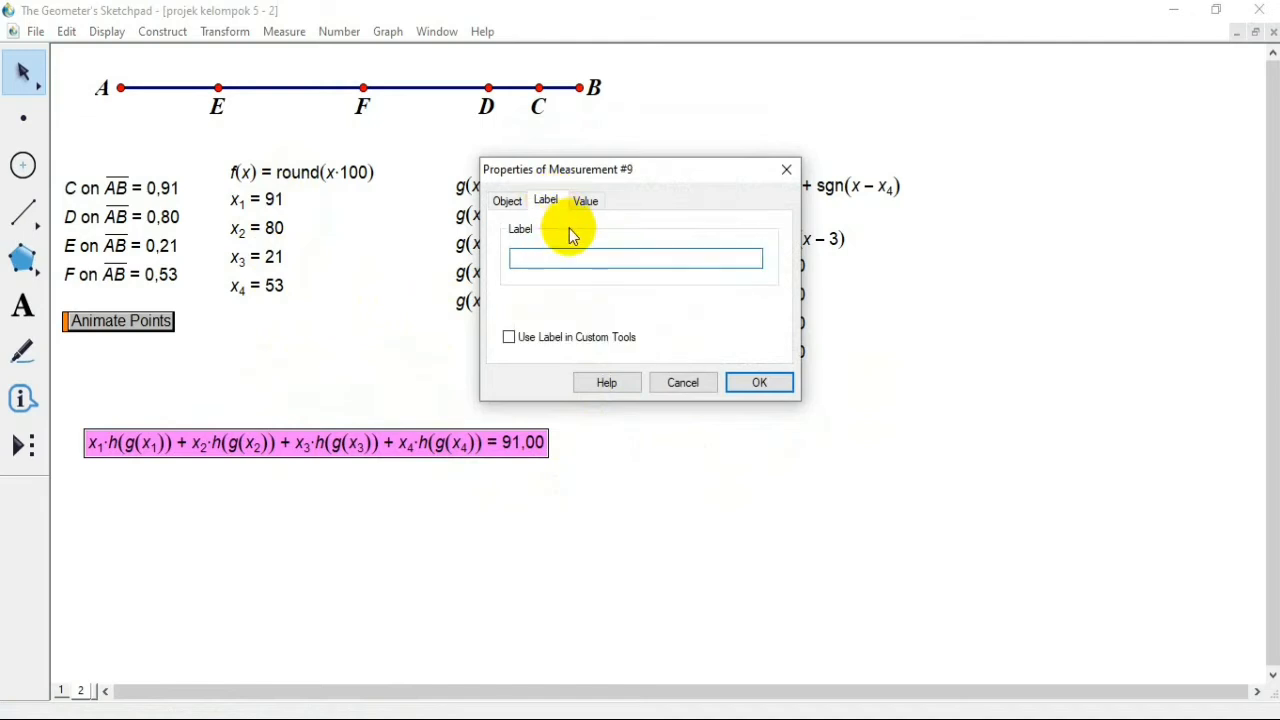
{"action": "type", "text": "m"}
{"action": "type", "text": "A"}
{"action": "type", "text": "axi"}
{"action": "type", "text": "mum"}
{"action": "key", "text": "Return"}
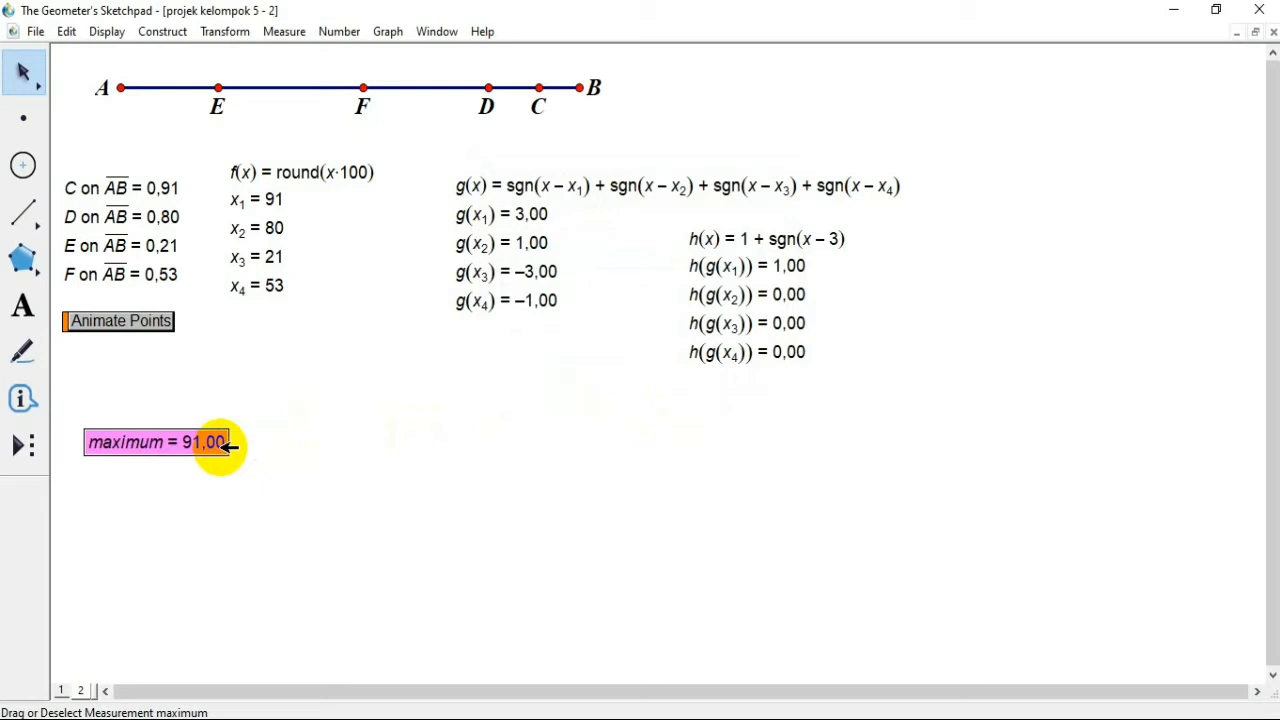
Step: Set the display precision of the maximum measurement to units and deselect it
{"action": "right_click", "coordinate": [158, 448]}
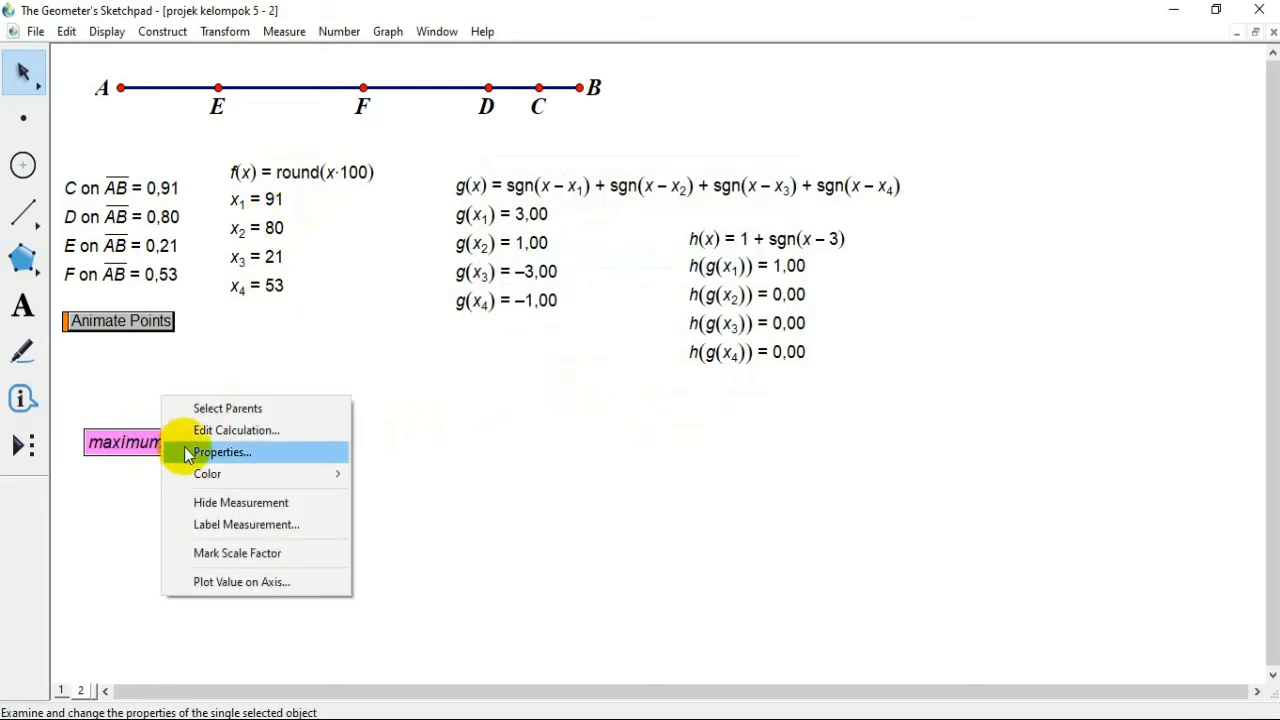
{"action": "left_click", "coordinate": [222, 452]}
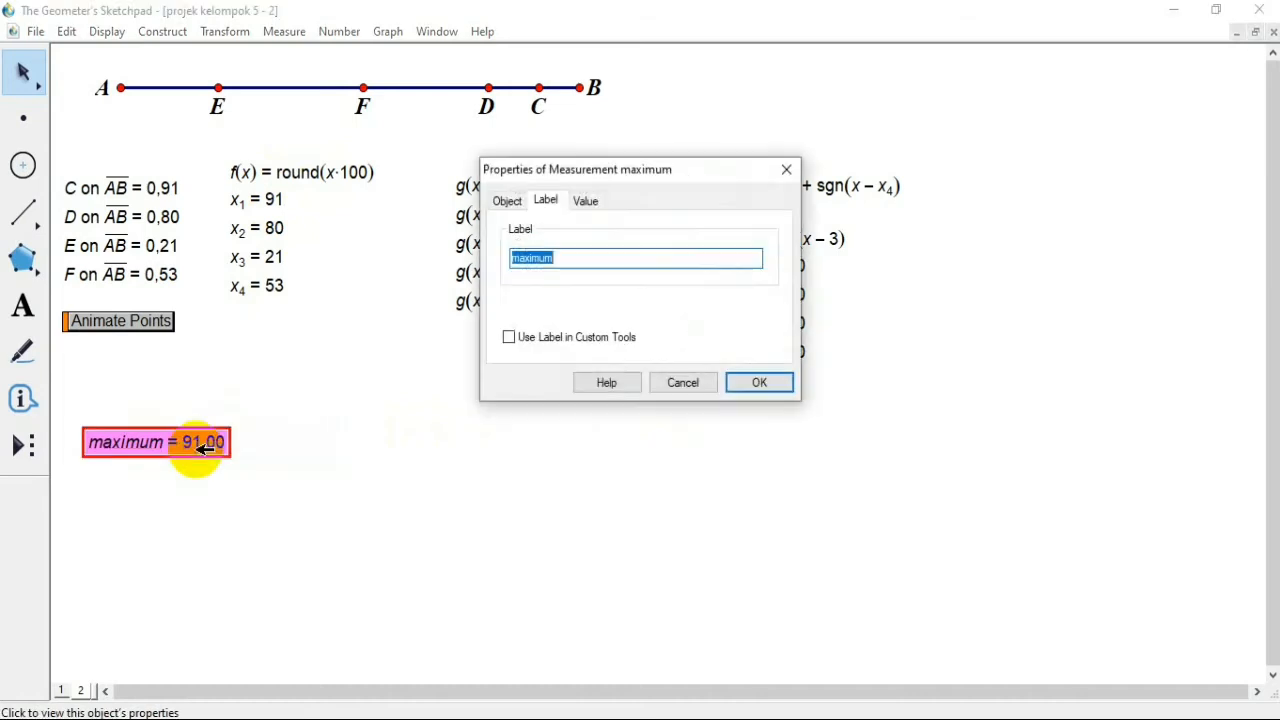
{"action": "left_click", "coordinate": [586, 201]}
{"action": "left_click", "coordinate": [597, 246]}
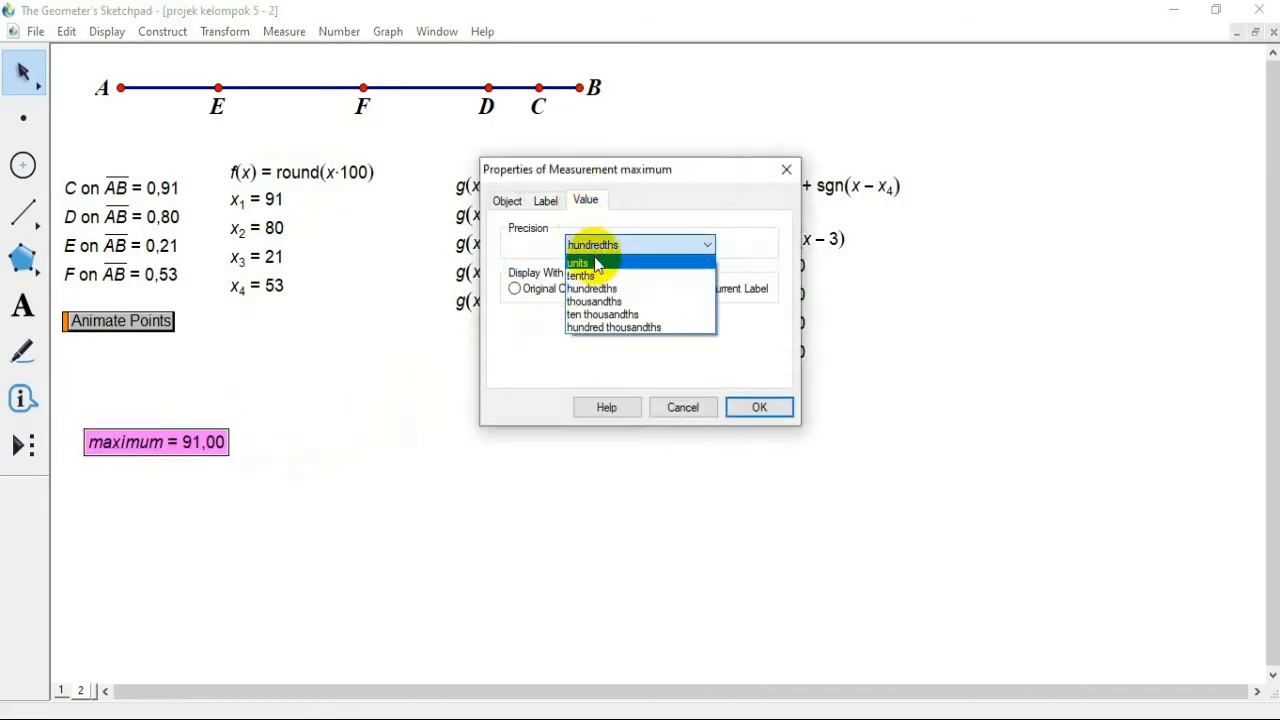
{"action": "left_click", "coordinate": [597, 263]}
{"action": "left_click", "coordinate": [758, 408]}
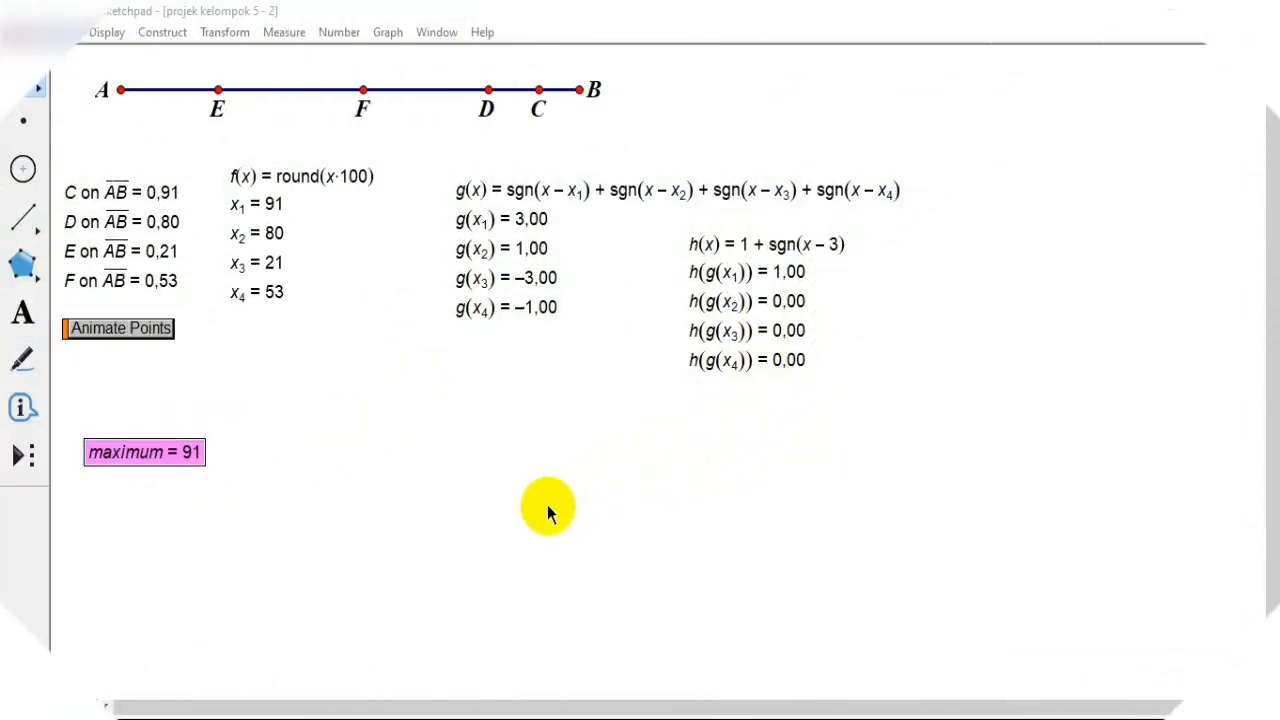
{"action": "left_click", "coordinate": [509, 541]}
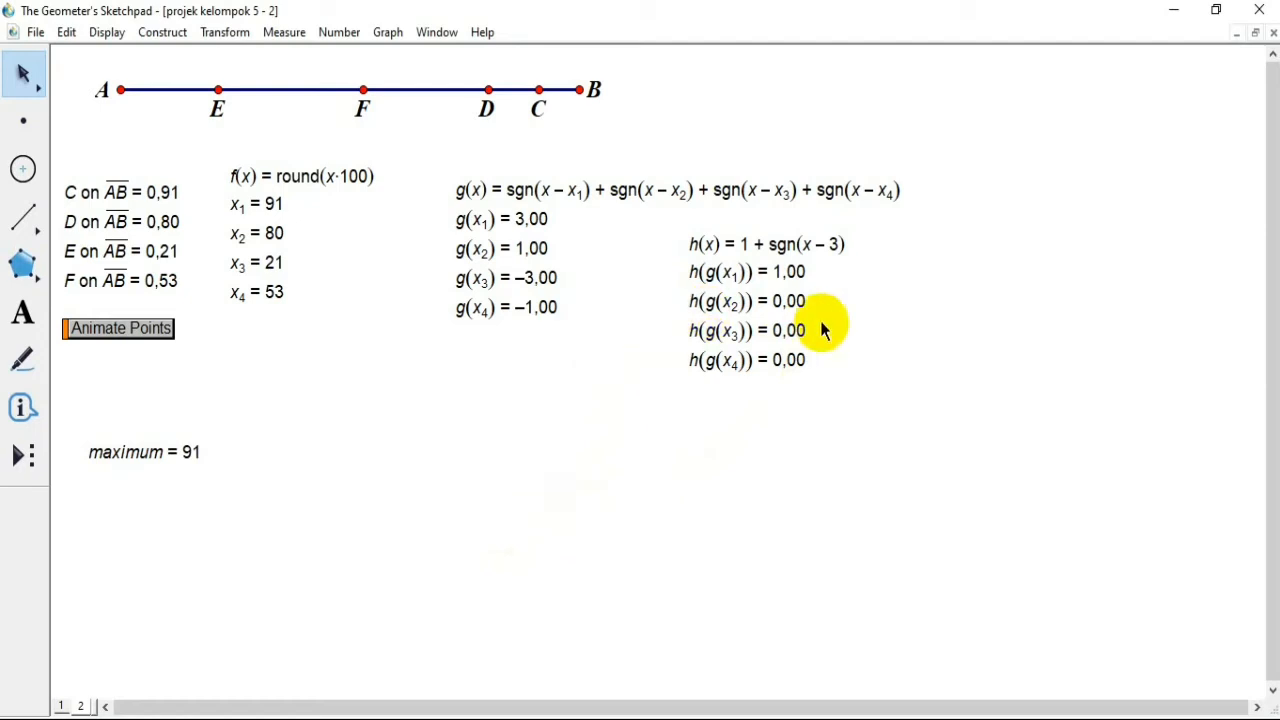
Step: Move the g(x) function with its values next to f(x), and the h(x) function with its values in beneath g(x)'s formula
{"action": "left_click_drag", "start_coordinate": [437, 143], "coordinate": [567, 338]}
{"action": "left_click_drag", "start_coordinate": [523, 186], "coordinate": [466, 179]}
{"action": "left_click", "coordinate": [638, 246]}
{"action": "left_click_drag", "start_coordinate": [680, 217], "coordinate": [798, 388]}
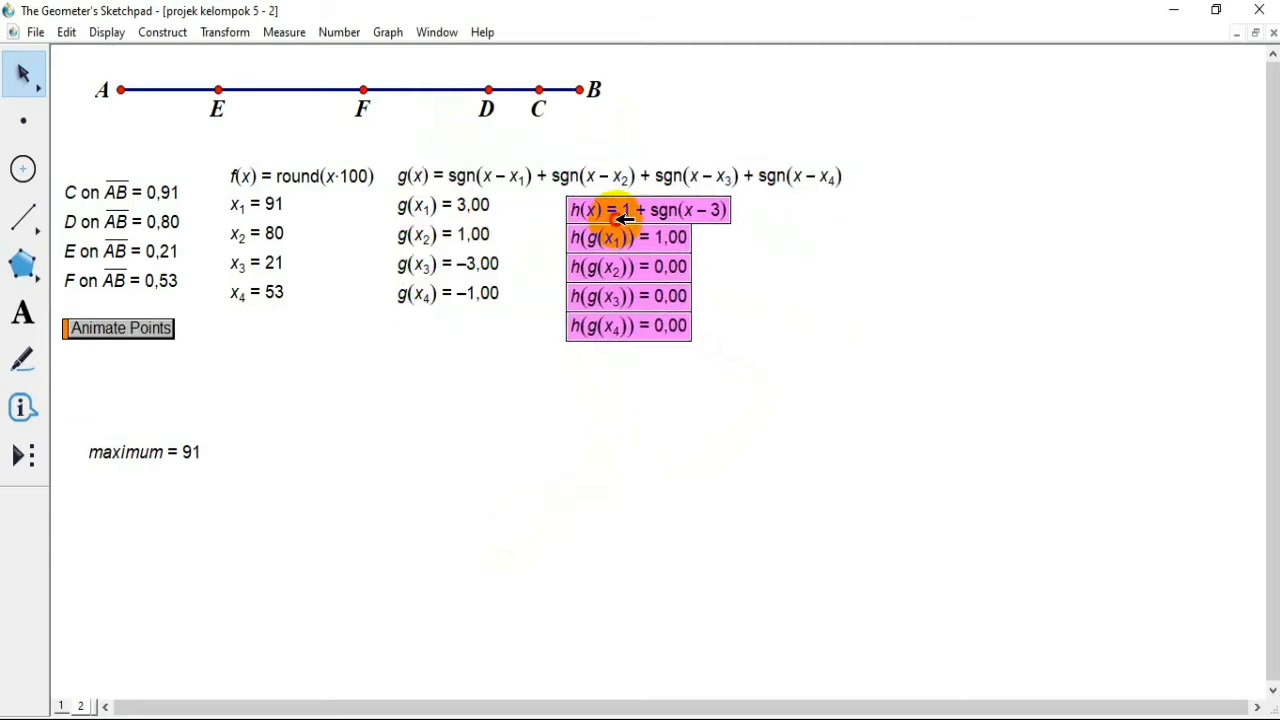
{"action": "left_click", "coordinate": [771, 305]}
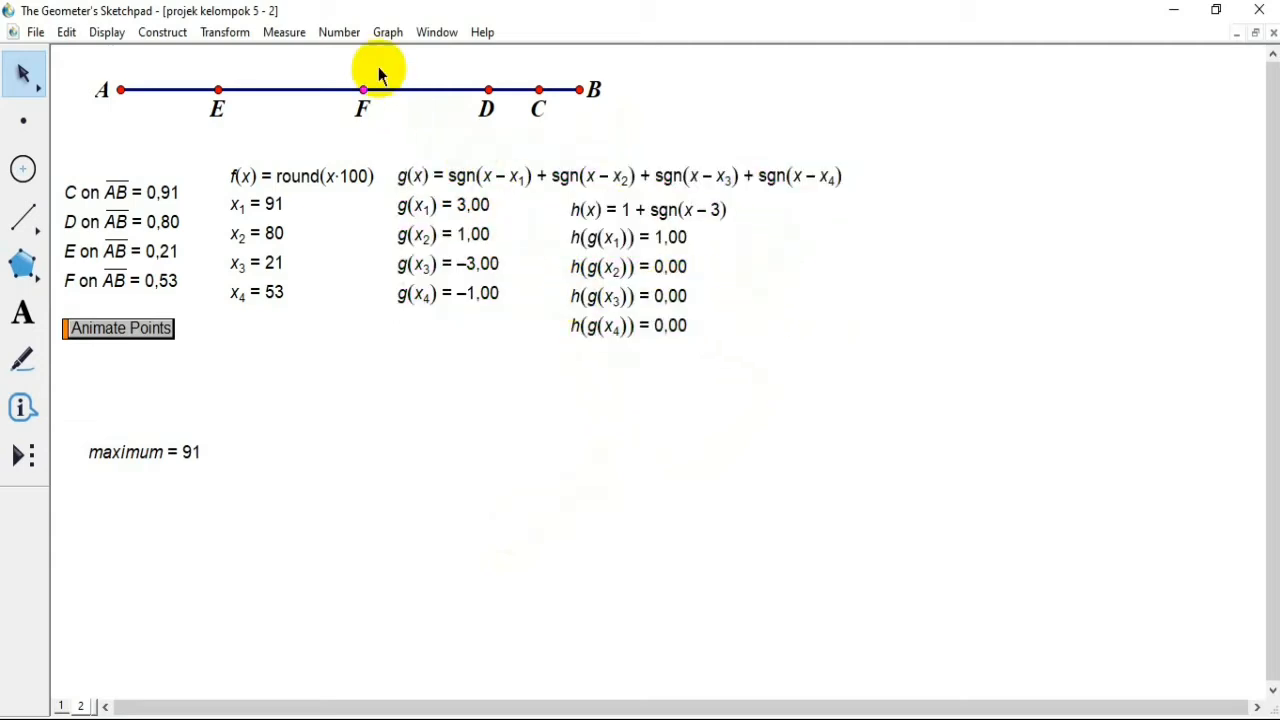
Step: Define the new function 1 - sgn(x + 3) and place it beside h(x), below the end of g(x)'s formula
{"action": "left_click", "coordinate": [352, 33]}
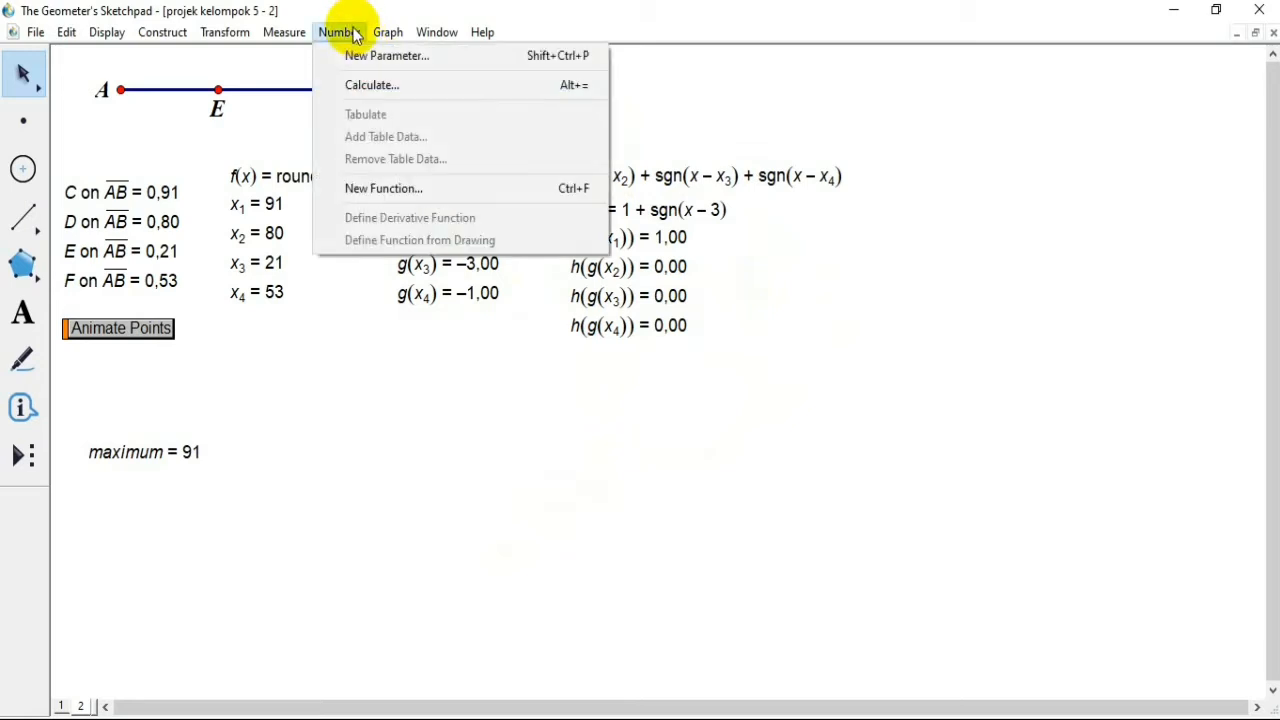
{"action": "left_click", "coordinate": [452, 184]}
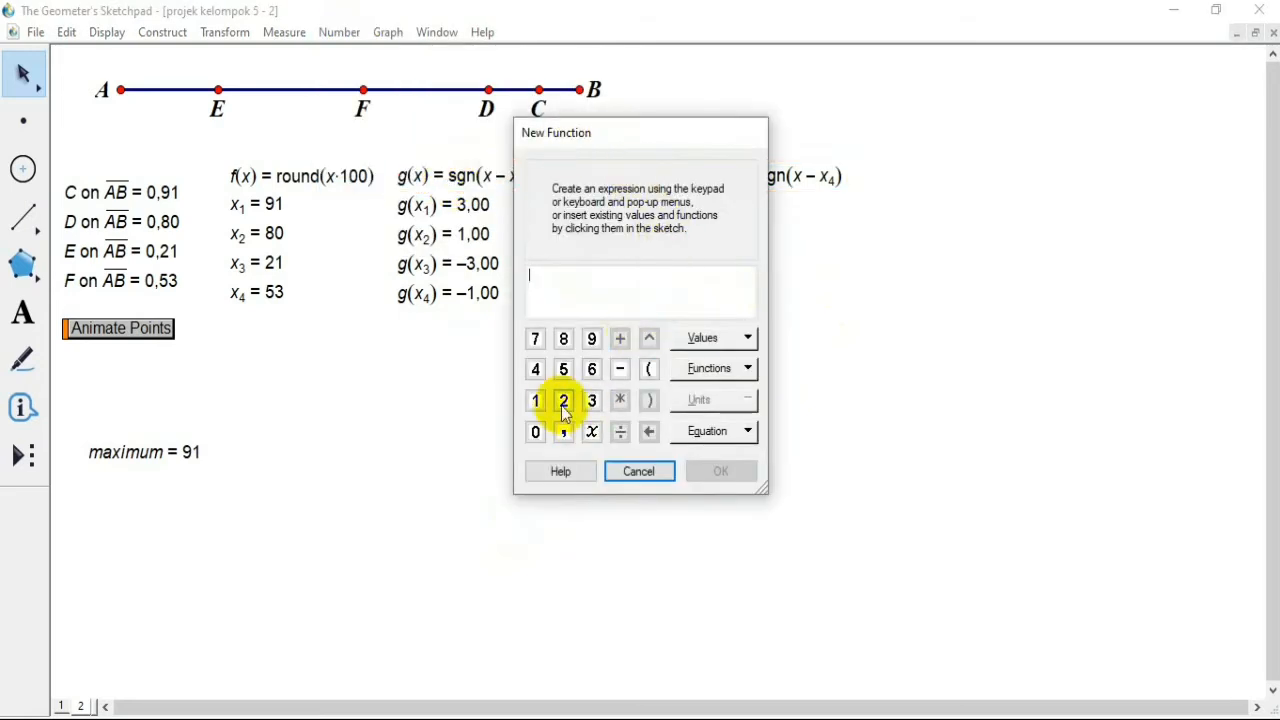
{"action": "left_click", "coordinate": [531, 401]}
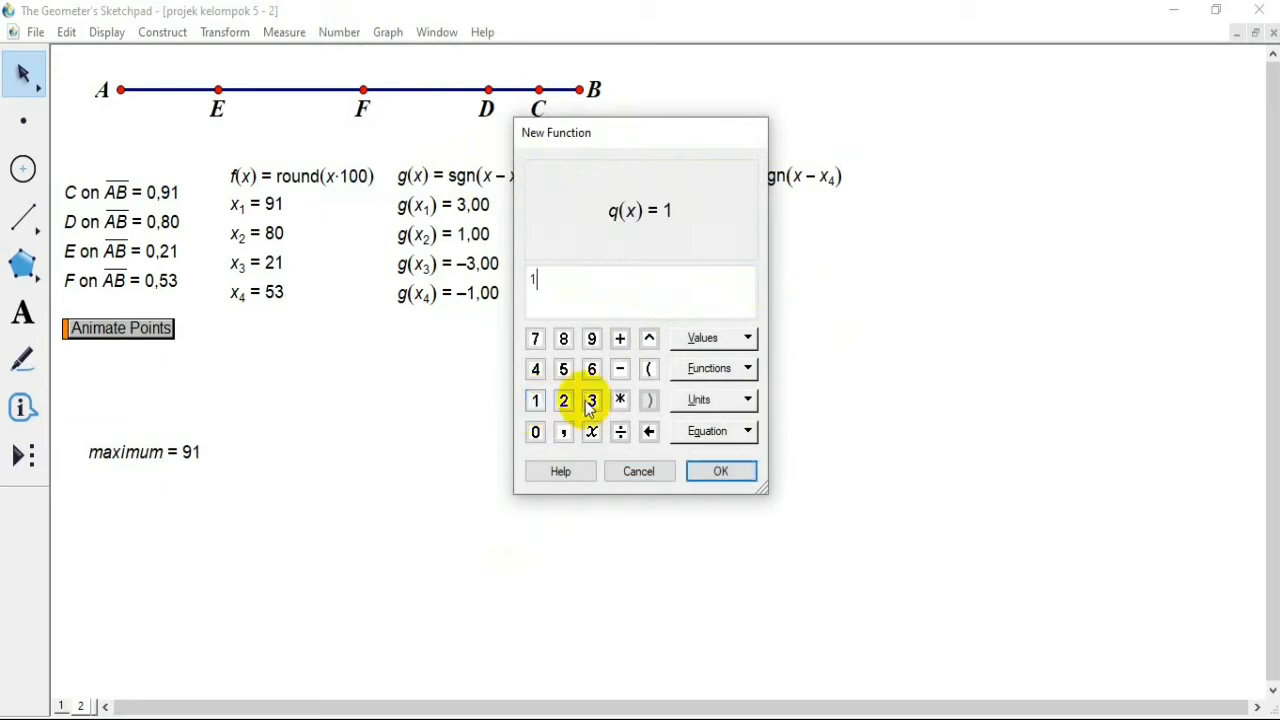
{"action": "left_click", "coordinate": [696, 380]}
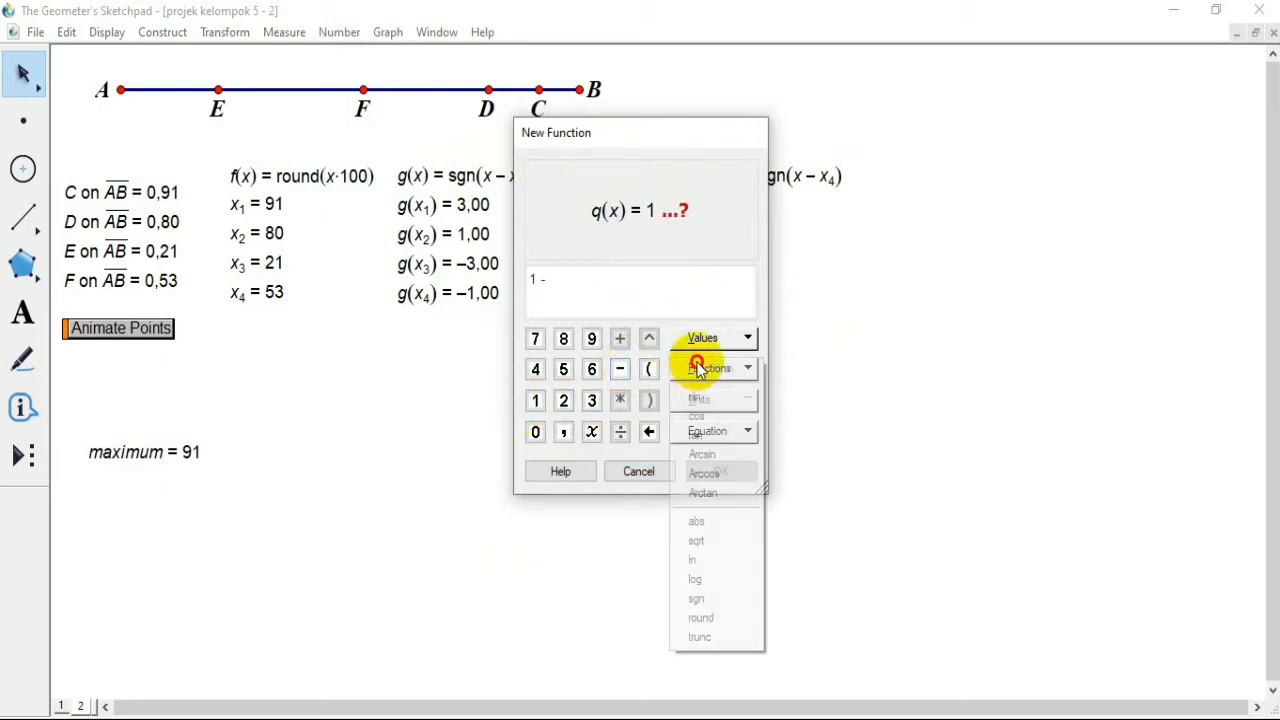
{"action": "left_click", "coordinate": [697, 598]}
{"action": "left_click", "coordinate": [591, 432]}
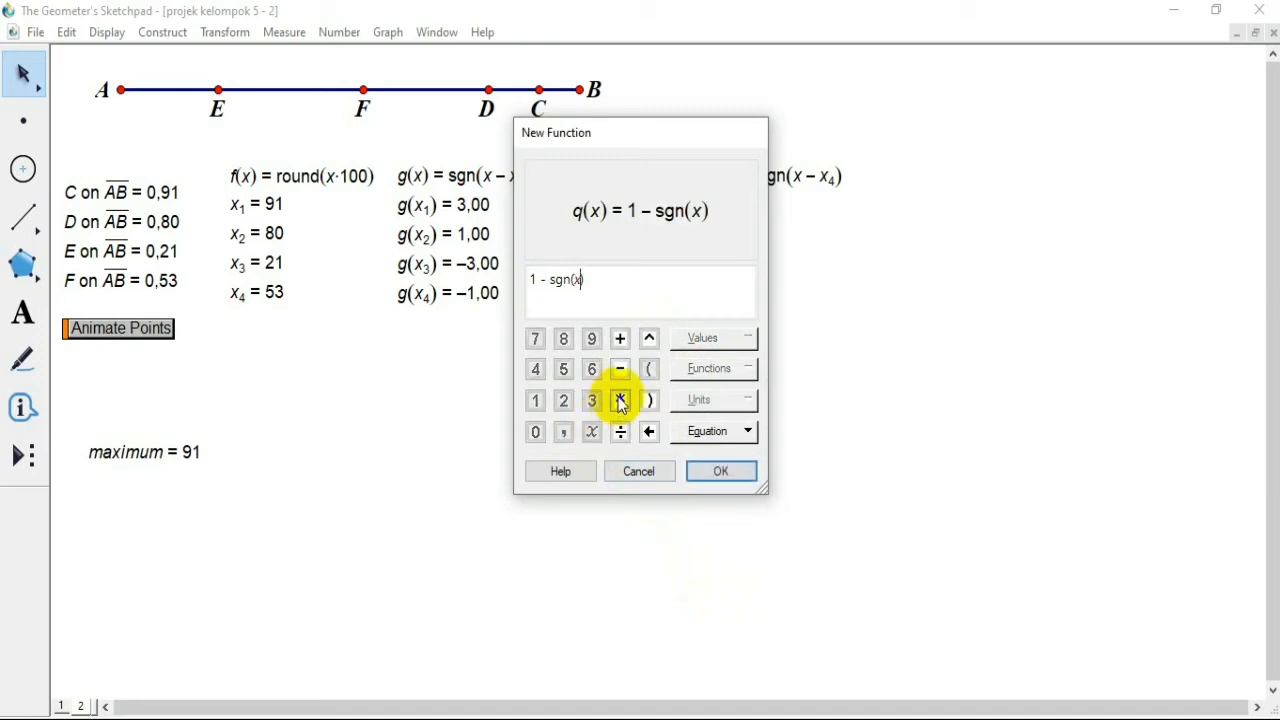
{"action": "left_click", "coordinate": [620, 338]}
{"action": "left_click", "coordinate": [594, 401]}
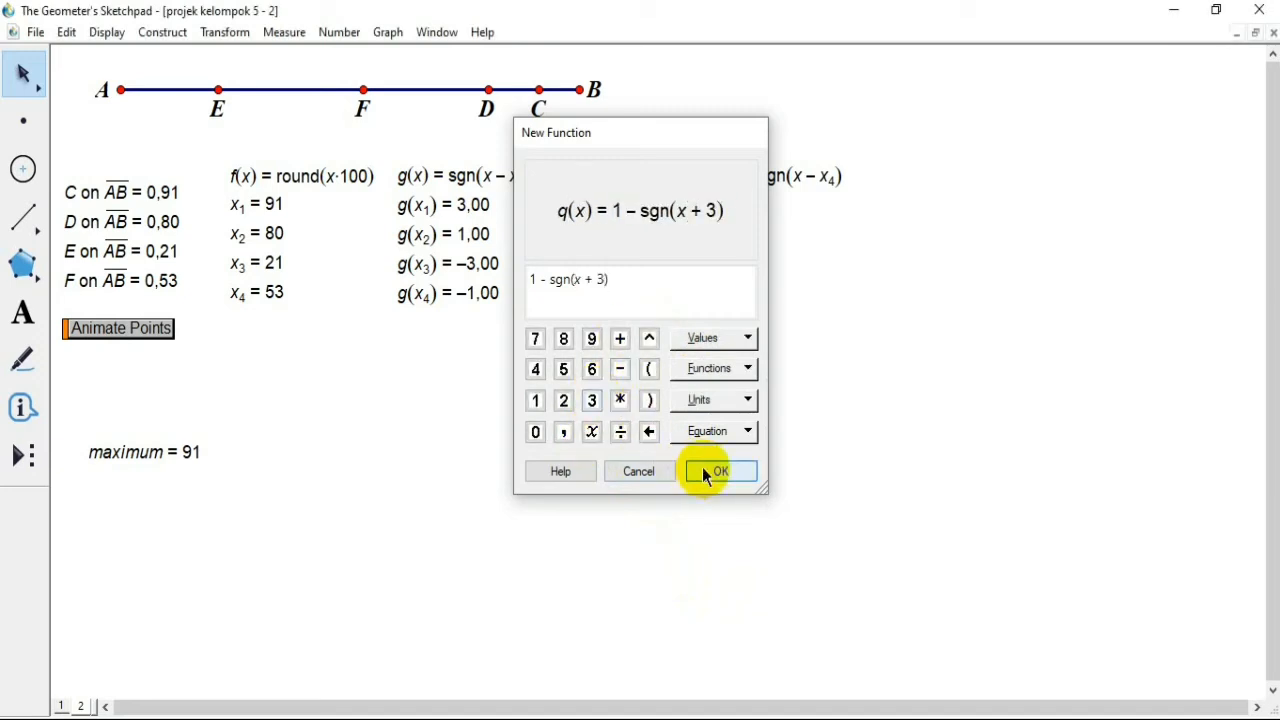
{"action": "left_click", "coordinate": [702, 468]}
{"action": "left_click_drag", "start_coordinate": [223, 486], "coordinate": [905, 222]}
{"action": "left_click", "coordinate": [892, 316]}
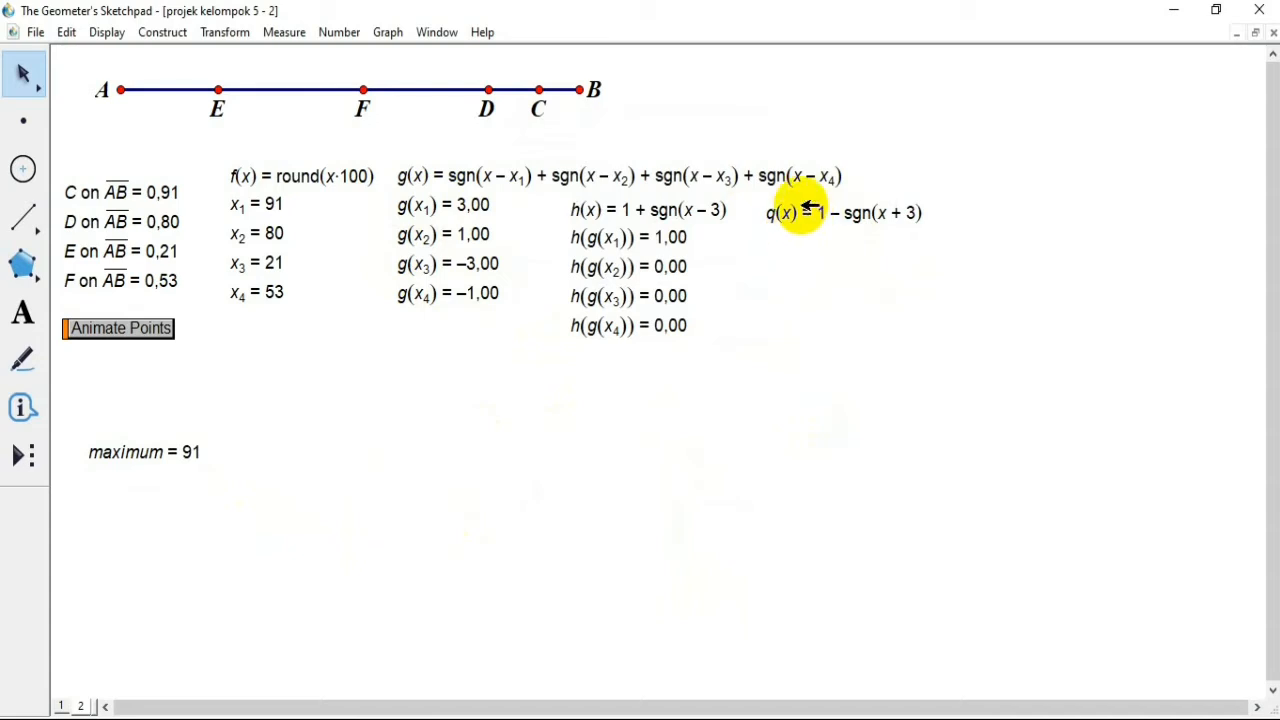
Step: Calculate q(g(x1)) and q(g(x2)) as two separate values from the q(x) function and the g values
{"action": "left_click", "coordinate": [340, 33]}
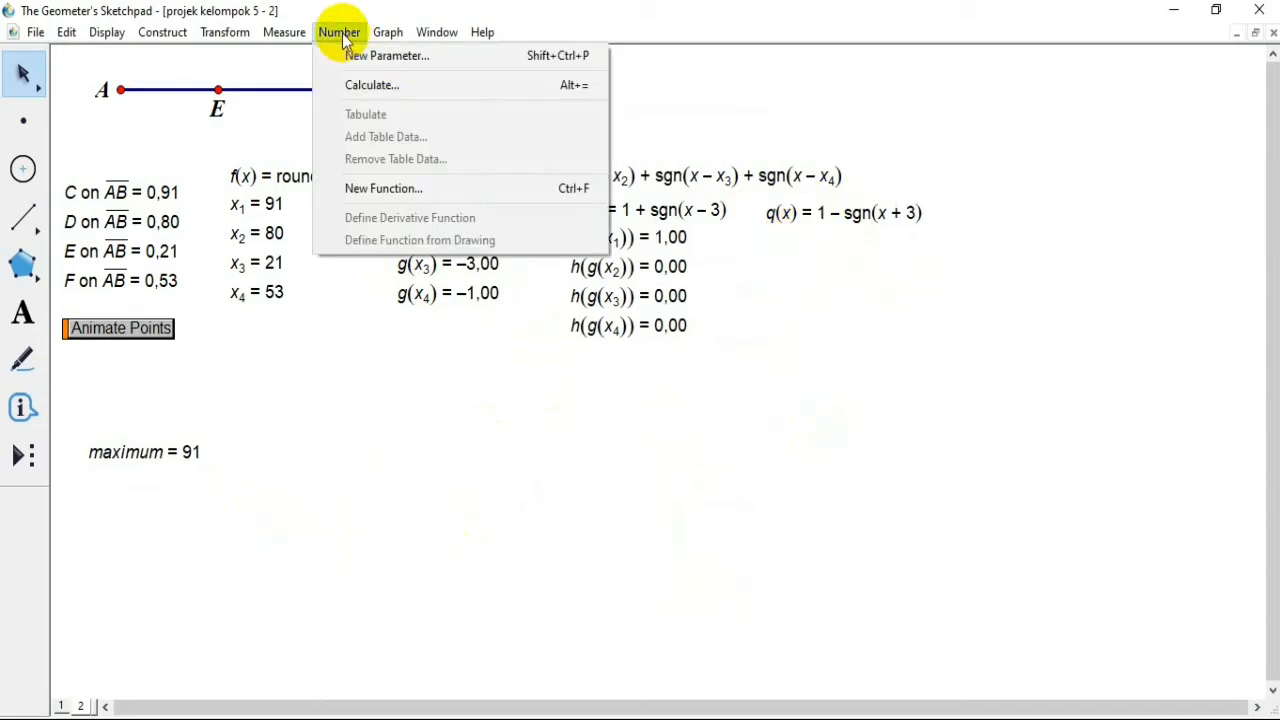
{"action": "left_click", "coordinate": [384, 85]}
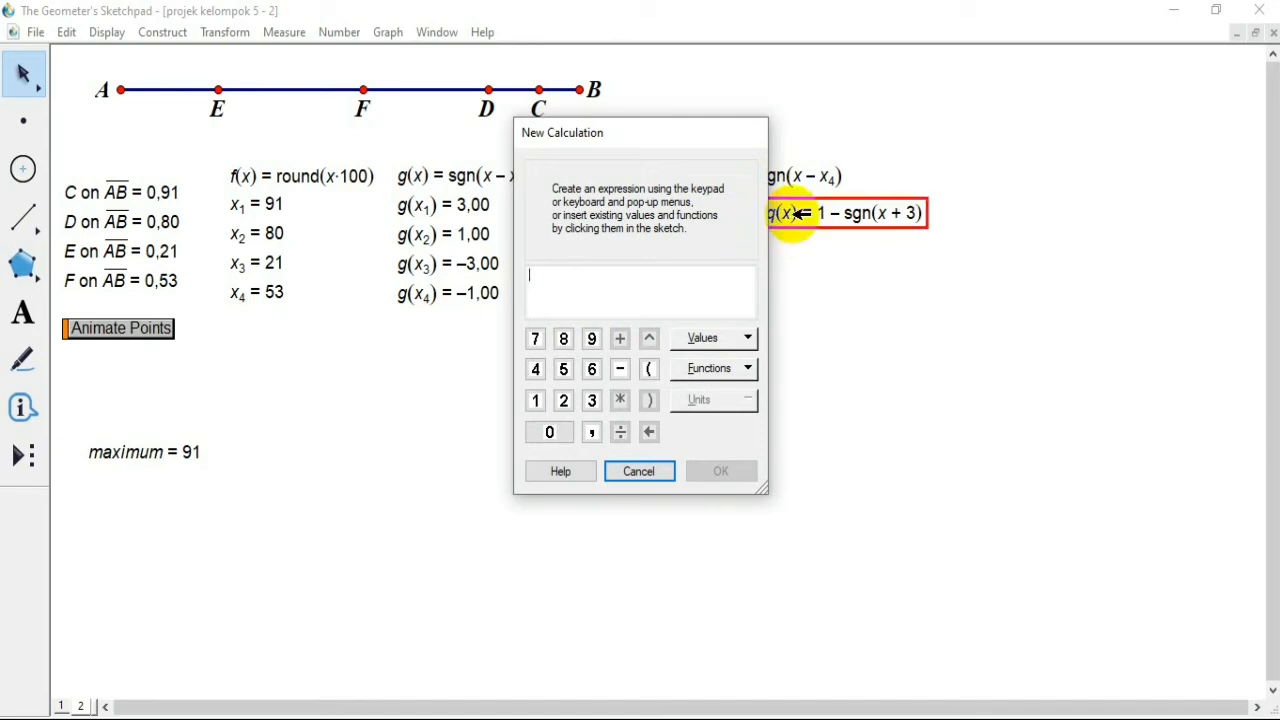
{"action": "left_click", "coordinate": [800, 213]}
{"action": "left_click", "coordinate": [480, 206]}
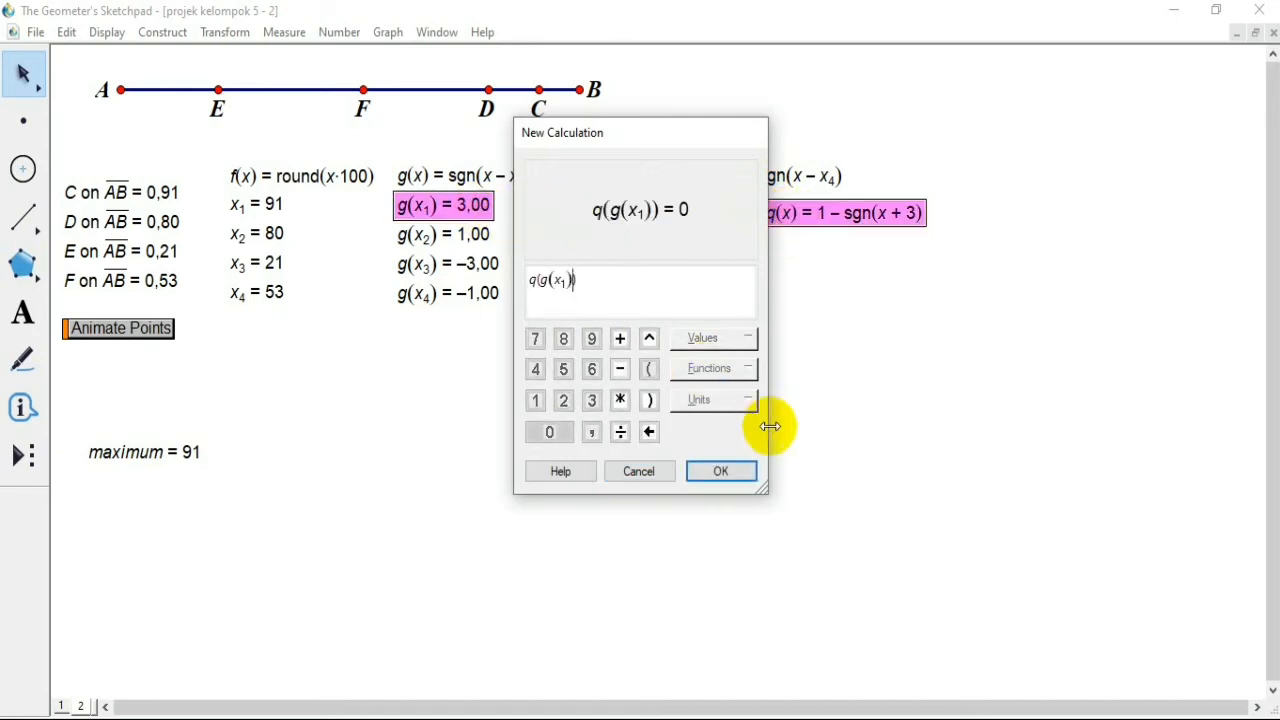
{"action": "left_click", "coordinate": [721, 472]}
{"action": "left_click", "coordinate": [339, 32]}
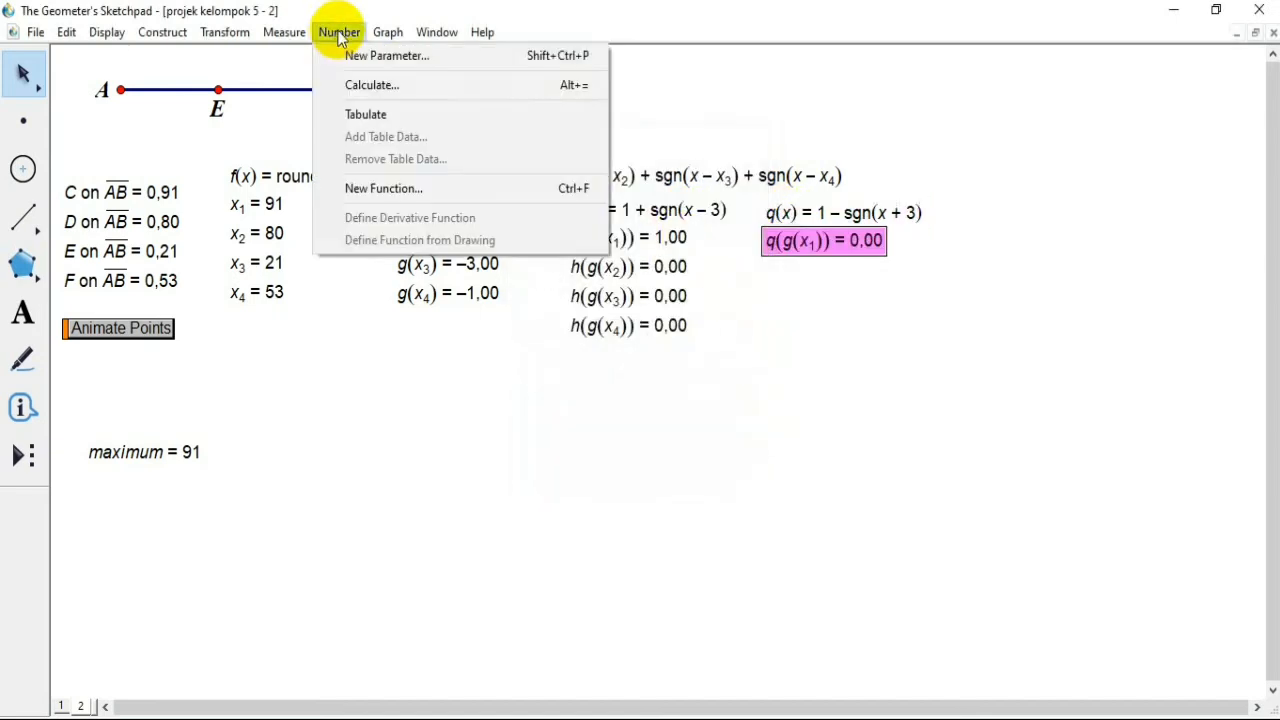
{"action": "left_click", "coordinate": [371, 86]}
{"action": "left_click", "coordinate": [780, 212]}
{"action": "left_click", "coordinate": [480, 235]}
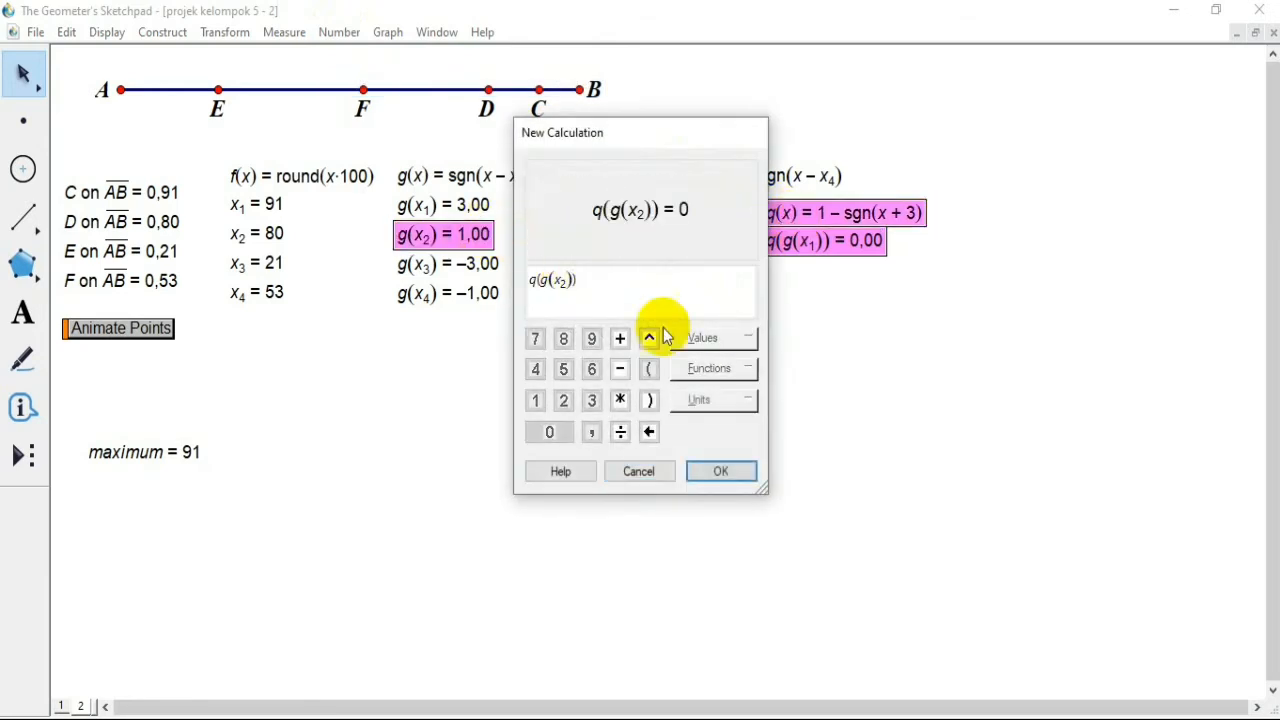
{"action": "left_click", "coordinate": [721, 472]}
Step: Calculate q(g(x3)) and q(g(x4)) as two separate values and leave nothing selected
{"action": "left_click", "coordinate": [339, 32]}
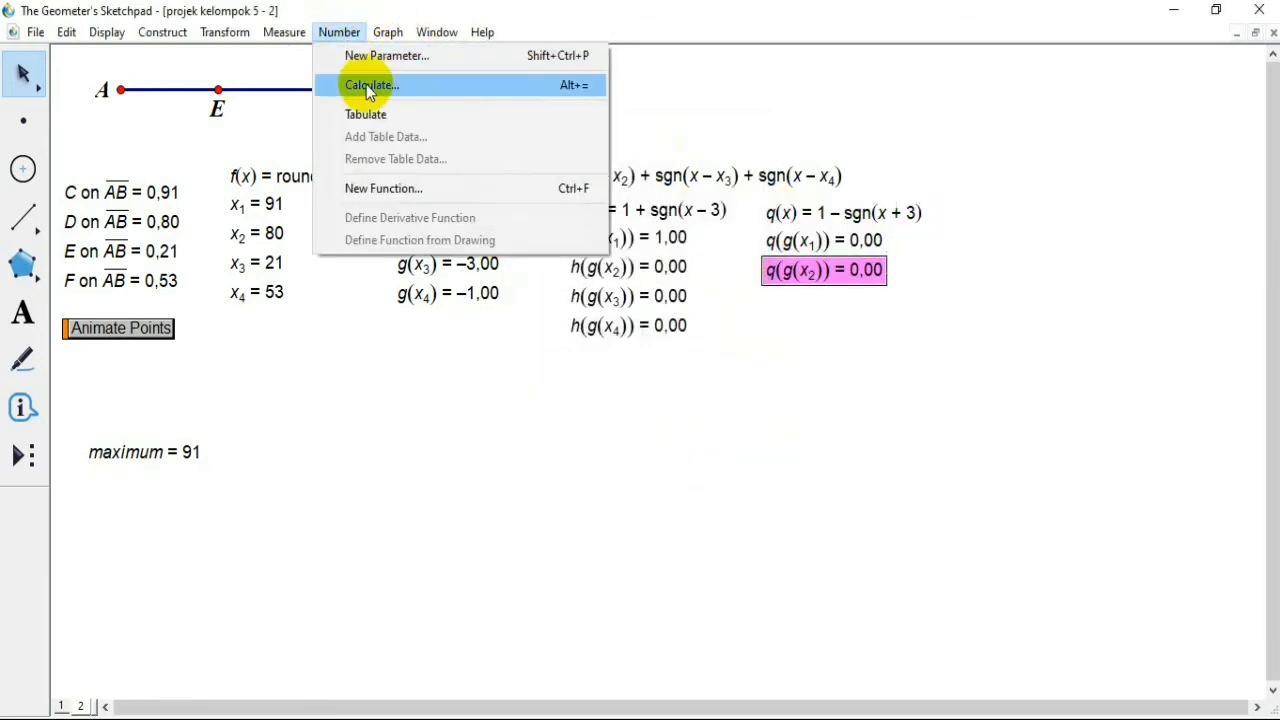
{"action": "left_click", "coordinate": [371, 86]}
{"action": "left_click", "coordinate": [790, 212]}
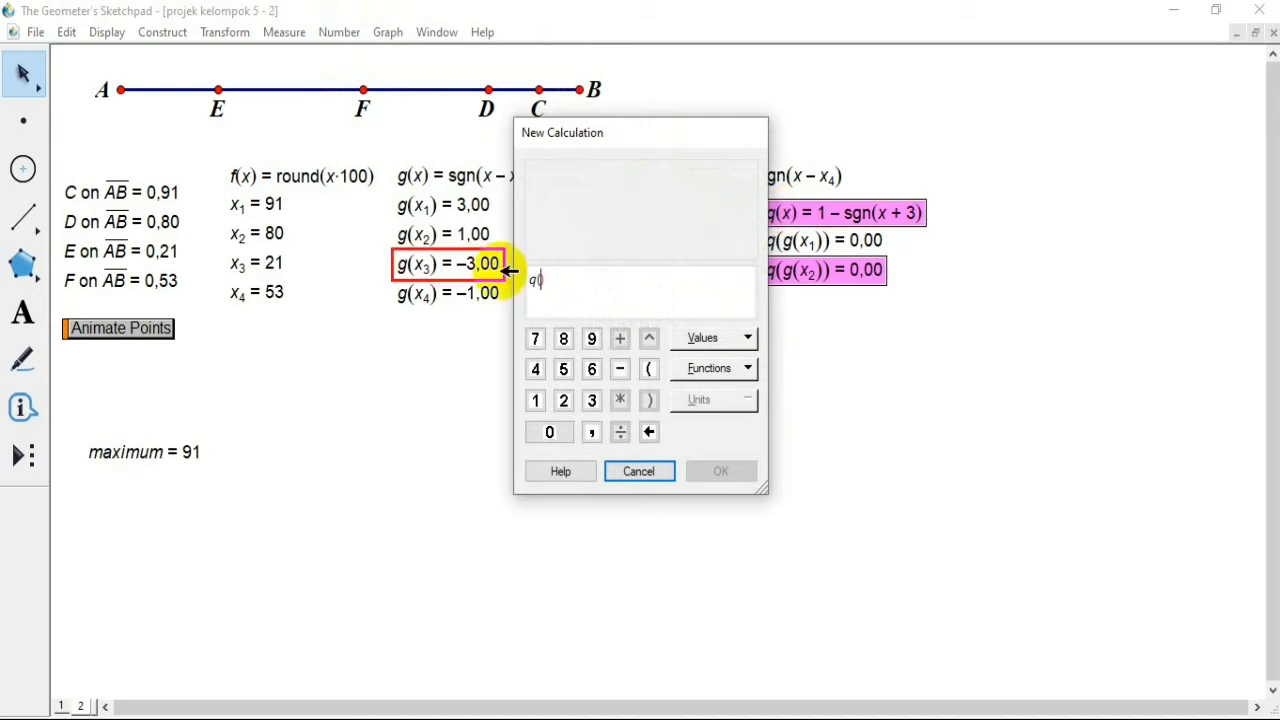
{"action": "left_click", "coordinate": [500, 265]}
{"action": "left_click", "coordinate": [720, 471]}
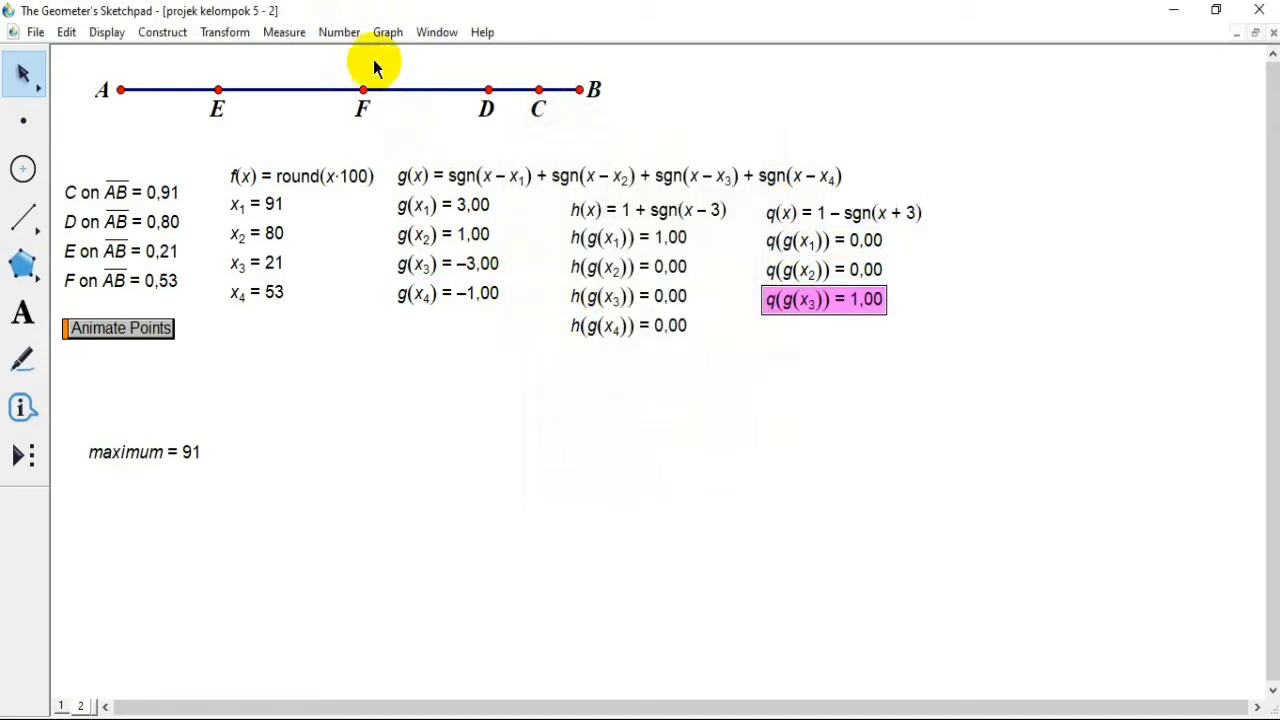
{"action": "left_click", "coordinate": [339, 32]}
{"action": "left_click", "coordinate": [372, 86]}
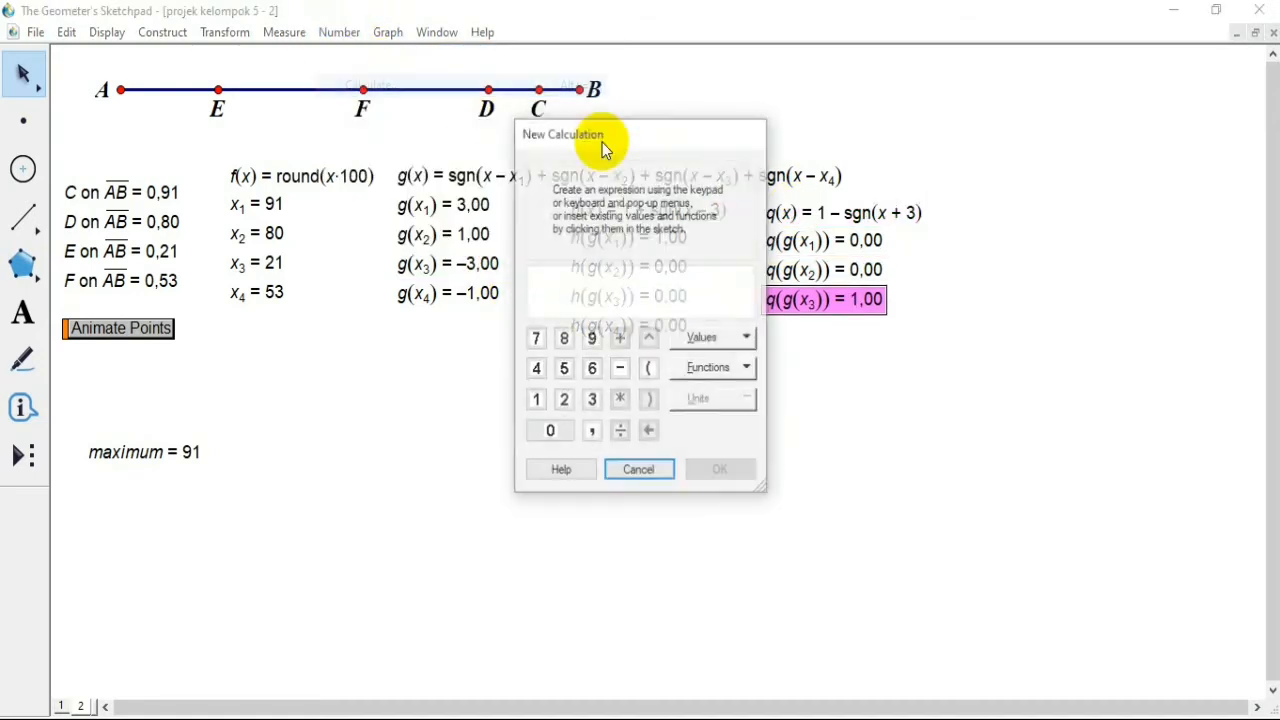
{"action": "left_click", "coordinate": [845, 212]}
{"action": "left_click", "coordinate": [484, 294]}
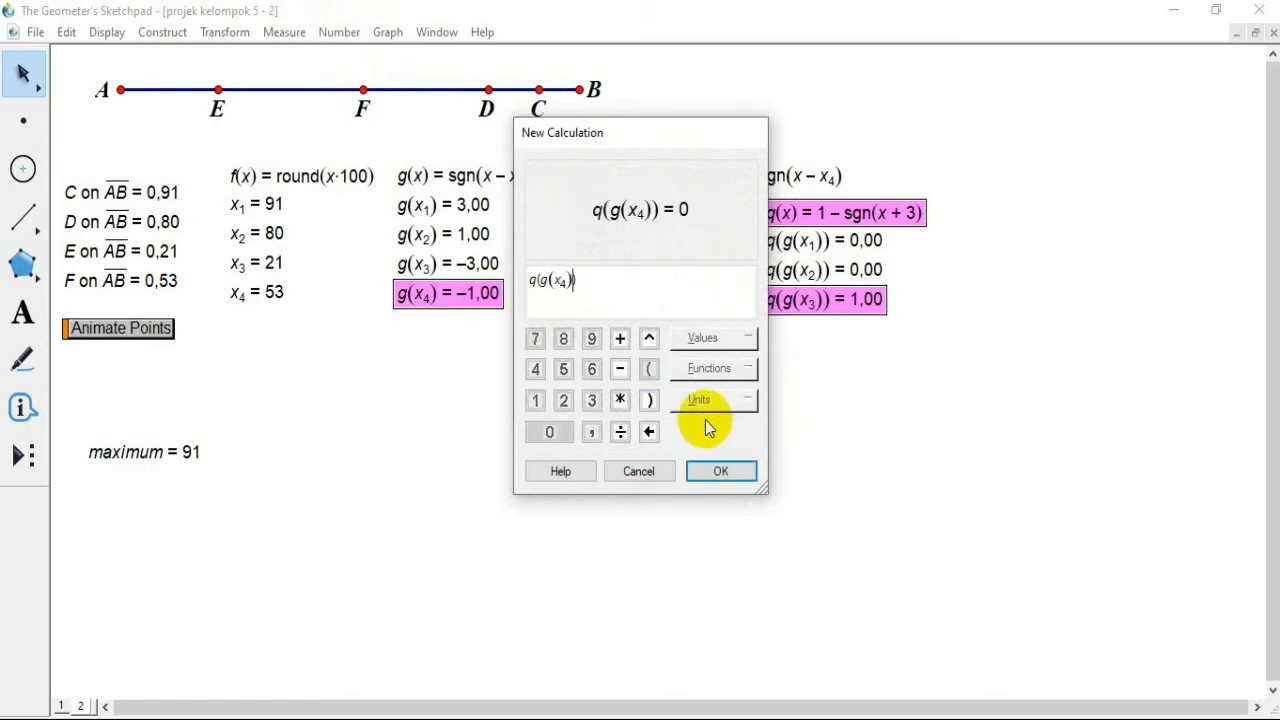
{"action": "left_click", "coordinate": [728, 471]}
{"action": "left_click", "coordinate": [728, 459]}
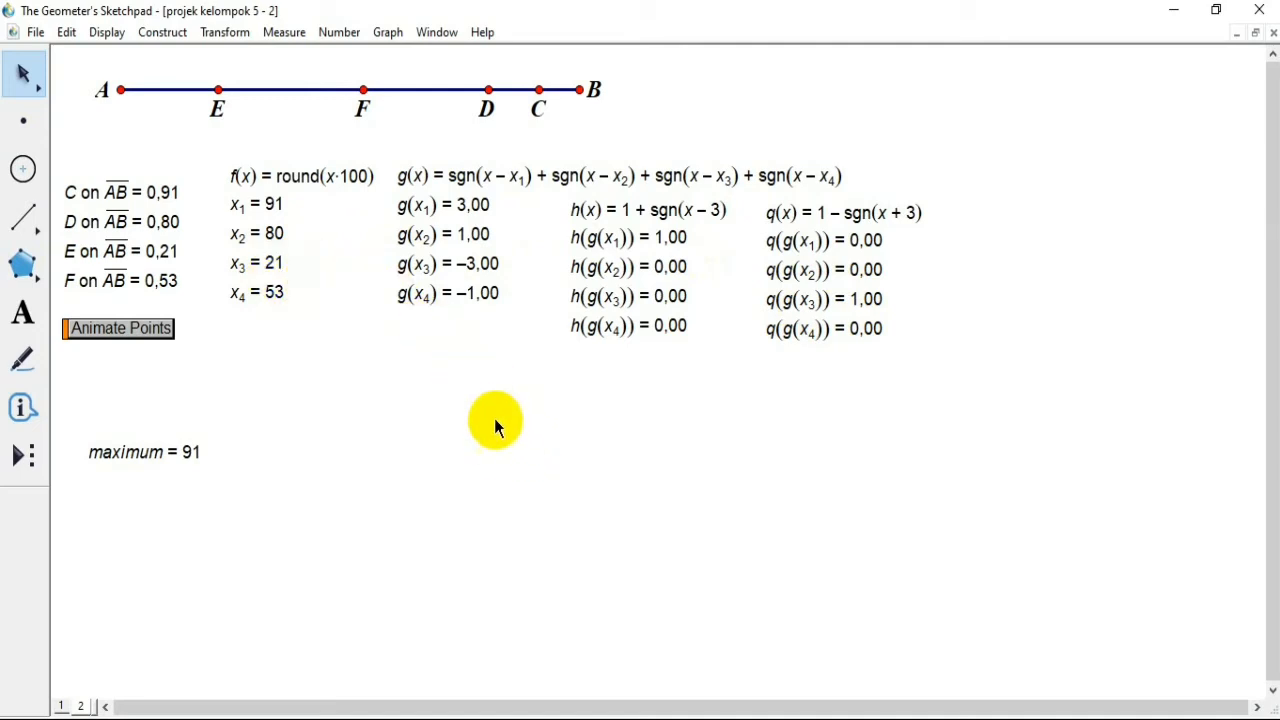
Step: Start a new calculation with the expression x1 * q(g(x1)) + x2 * q(g(x2))
{"action": "left_click", "coordinate": [340, 33]}
{"action": "left_click", "coordinate": [378, 84]}
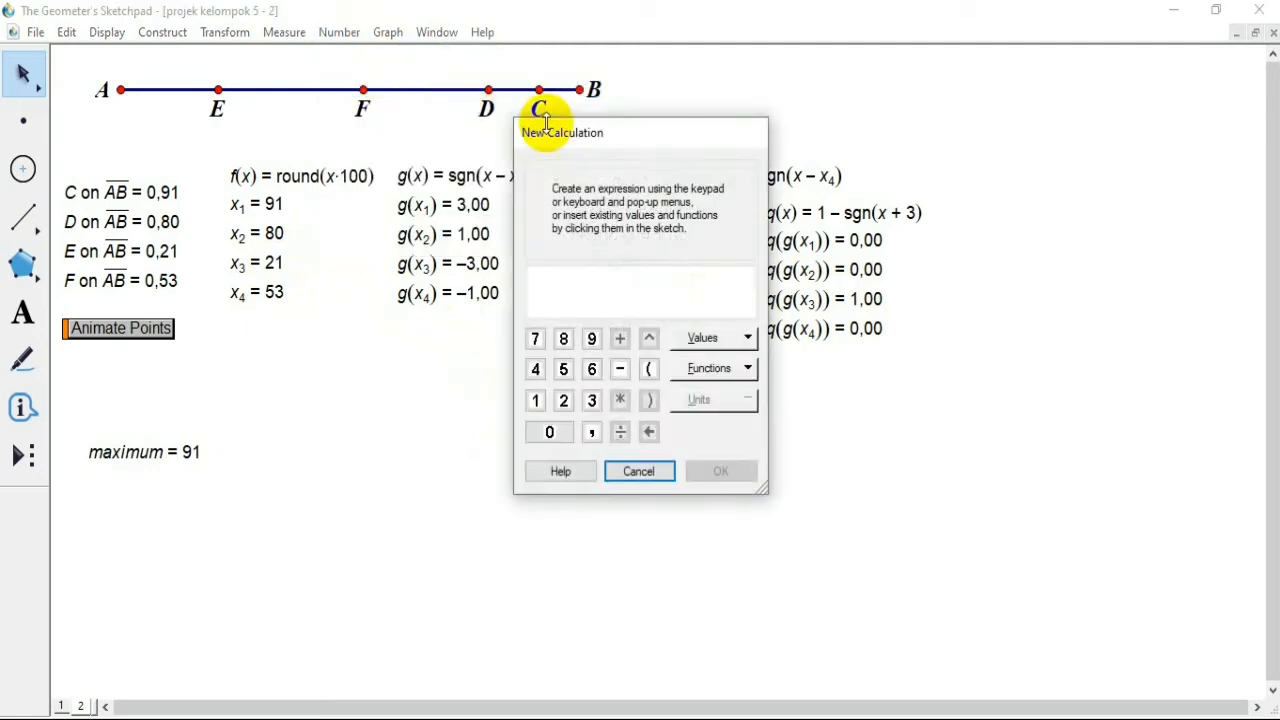
{"action": "left_click_drag", "start_coordinate": [633, 137], "coordinate": [581, 126]}
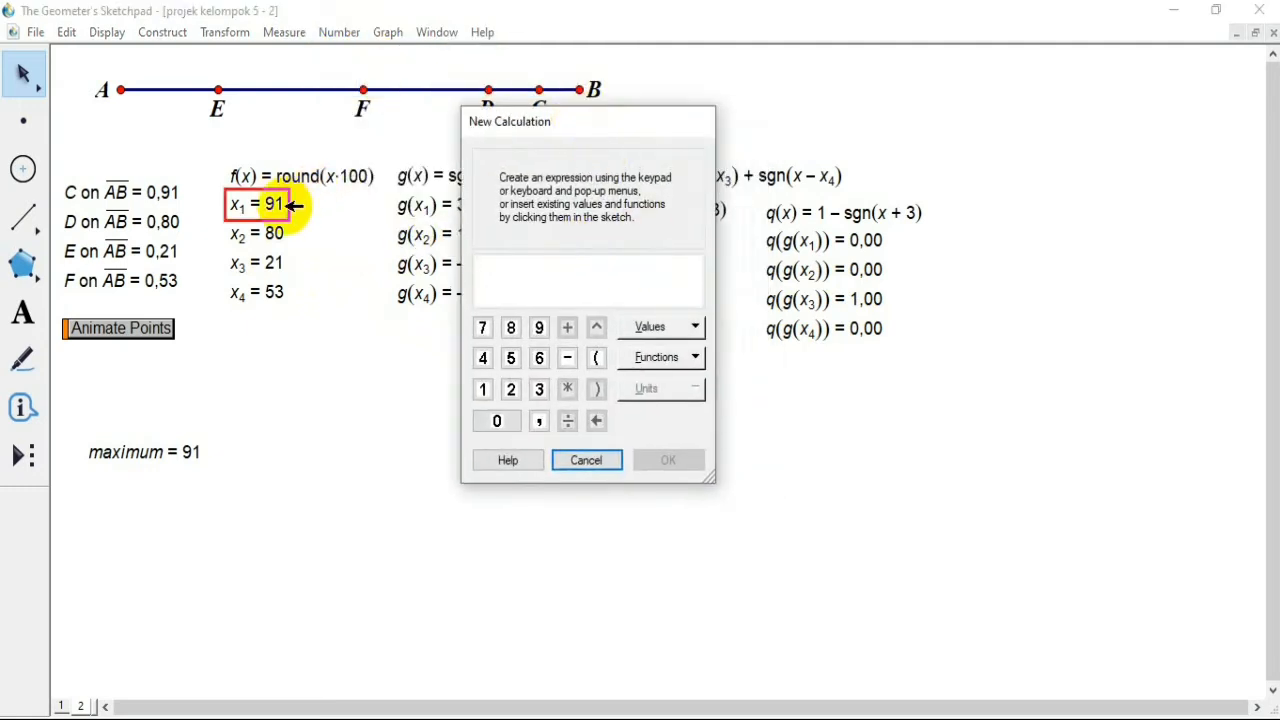
{"action": "left_click", "coordinate": [293, 205]}
{"action": "left_click", "coordinate": [567, 389]}
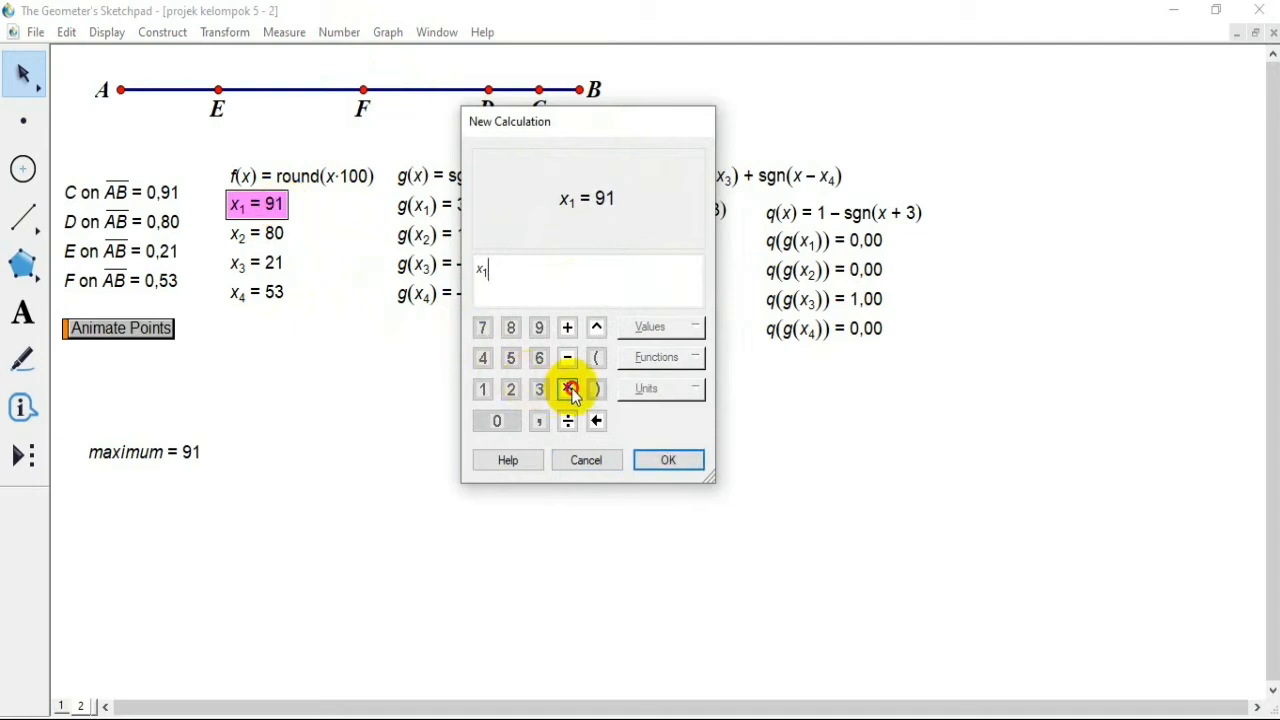
{"action": "left_click", "coordinate": [795, 246]}
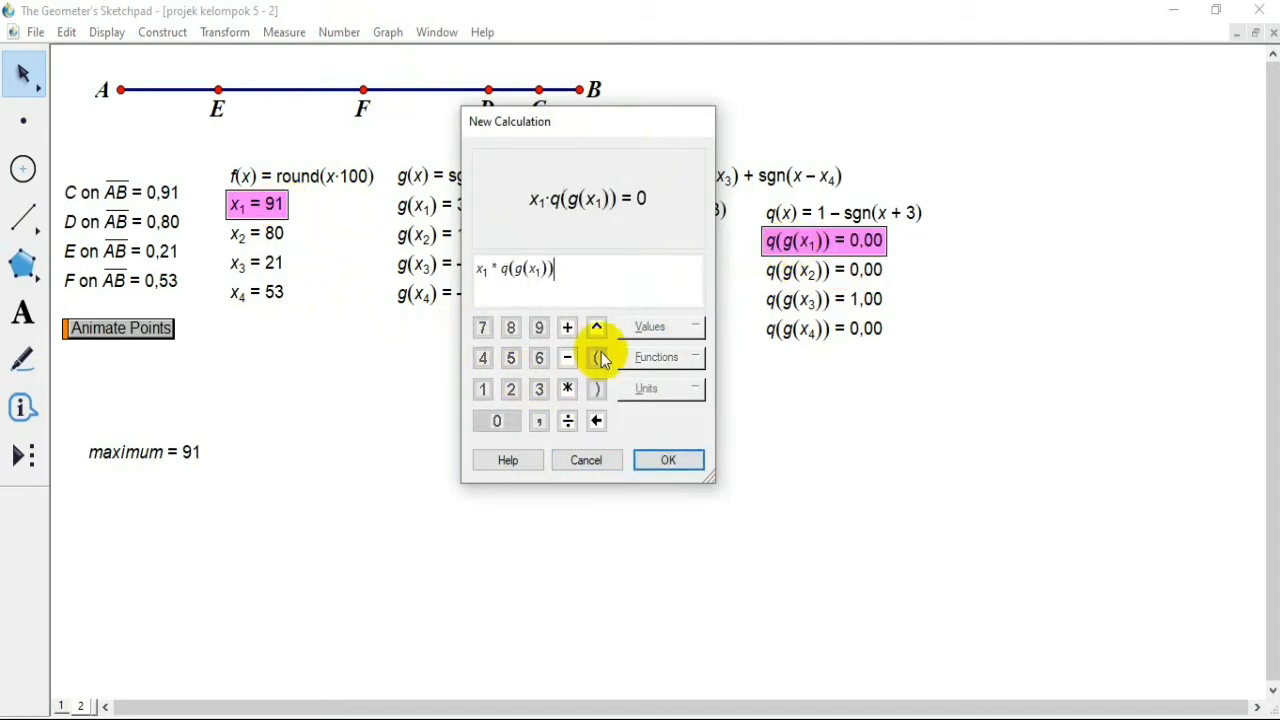
{"action": "left_click", "coordinate": [567, 327]}
{"action": "left_click", "coordinate": [290, 234]}
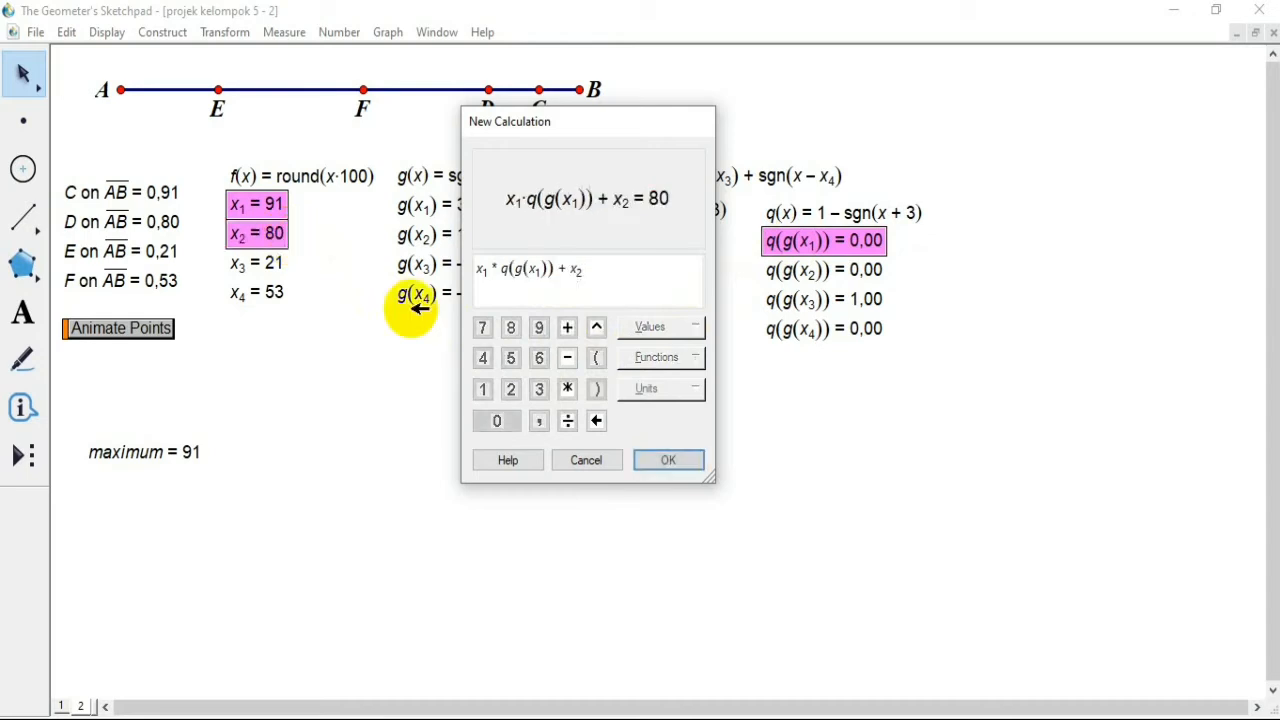
{"action": "left_click", "coordinate": [567, 389]}
{"action": "left_click", "coordinate": [786, 270]}
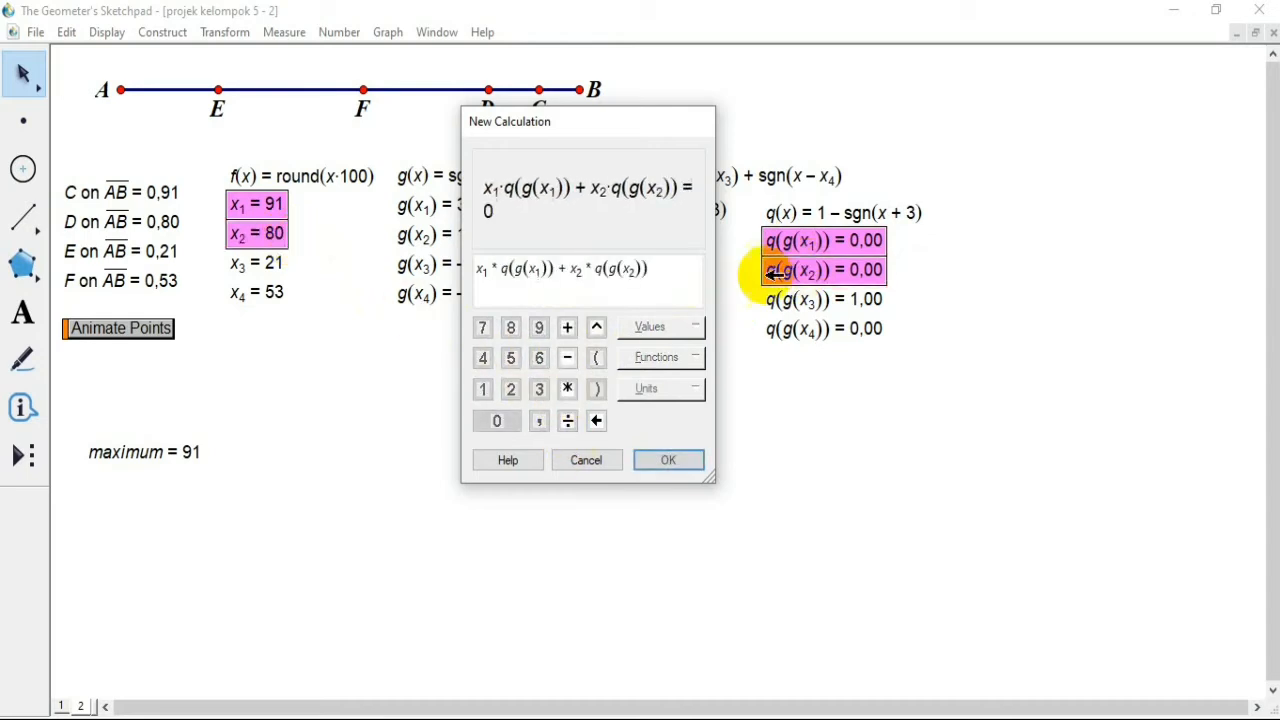
Step: Add the terms + x3 * q(g(x3)) + x4 * q(g(x4)) to the expression and create the calculation
{"action": "left_click", "coordinate": [567, 327]}
{"action": "left_click", "coordinate": [264, 262]}
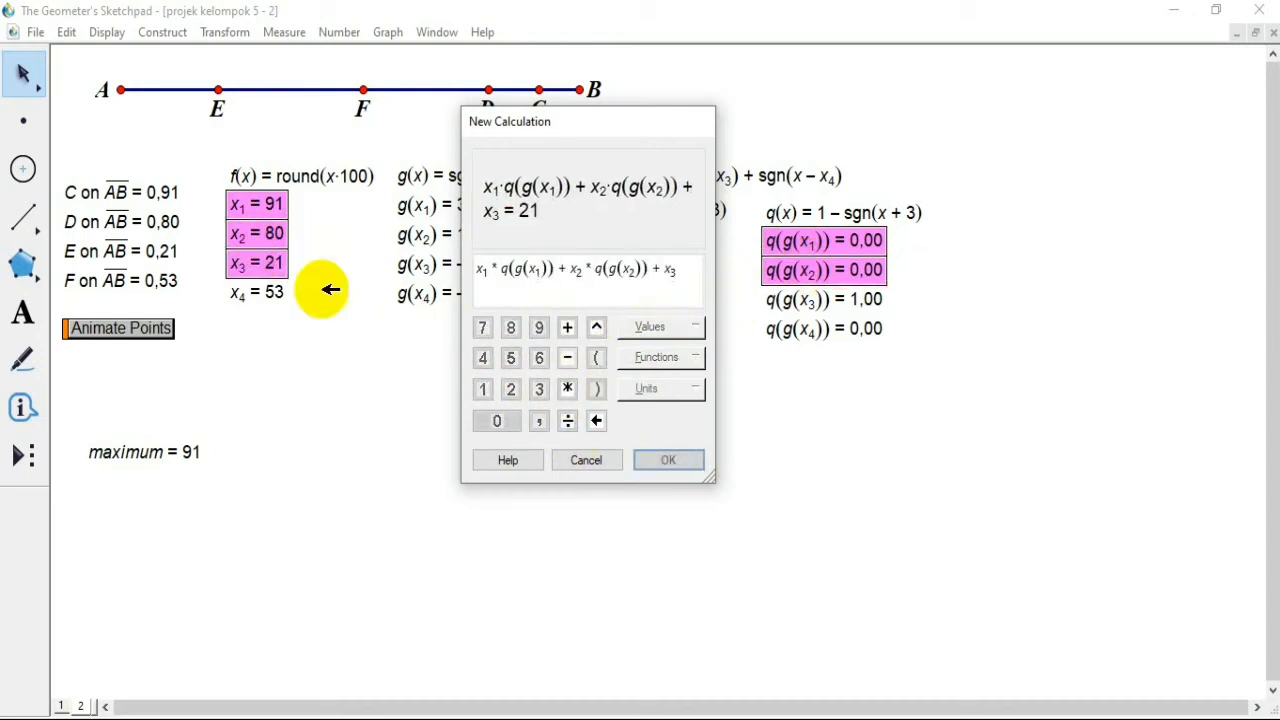
{"action": "left_click", "coordinate": [567, 389]}
{"action": "left_click", "coordinate": [800, 299]}
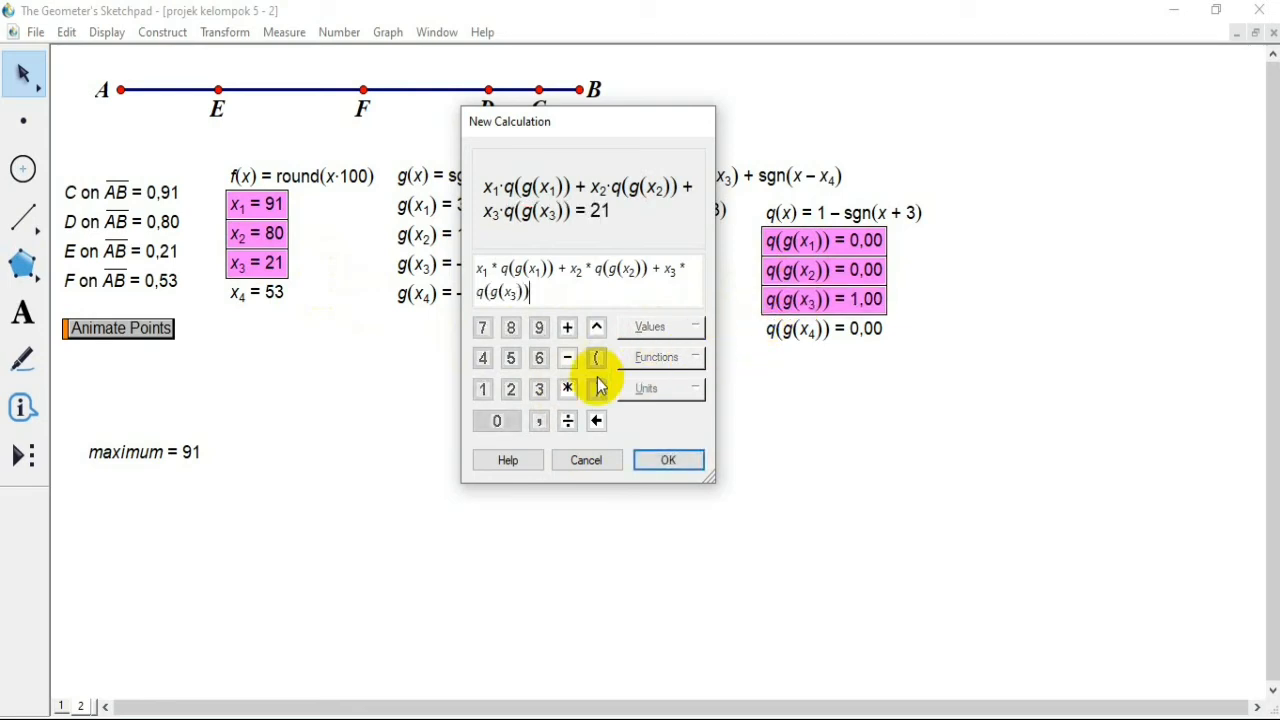
{"action": "left_click", "coordinate": [567, 327]}
{"action": "left_click", "coordinate": [257, 293]}
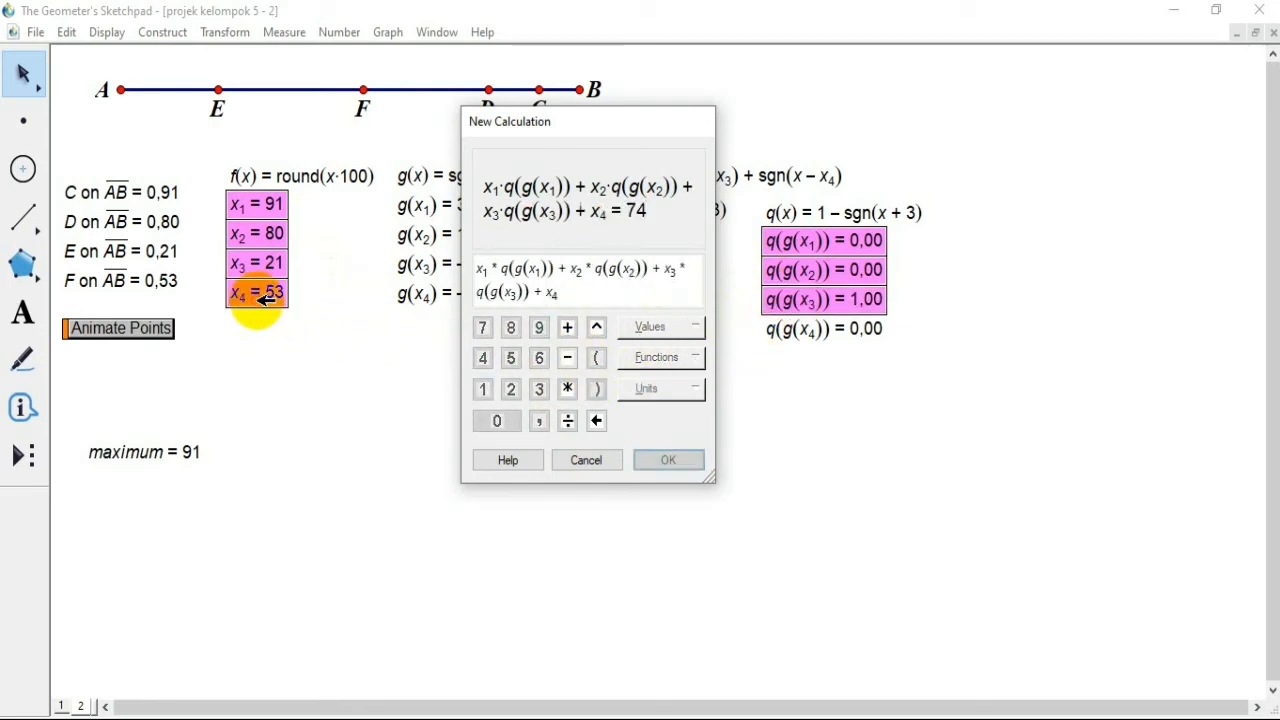
{"action": "left_click", "coordinate": [563, 390]}
{"action": "left_click", "coordinate": [829, 329]}
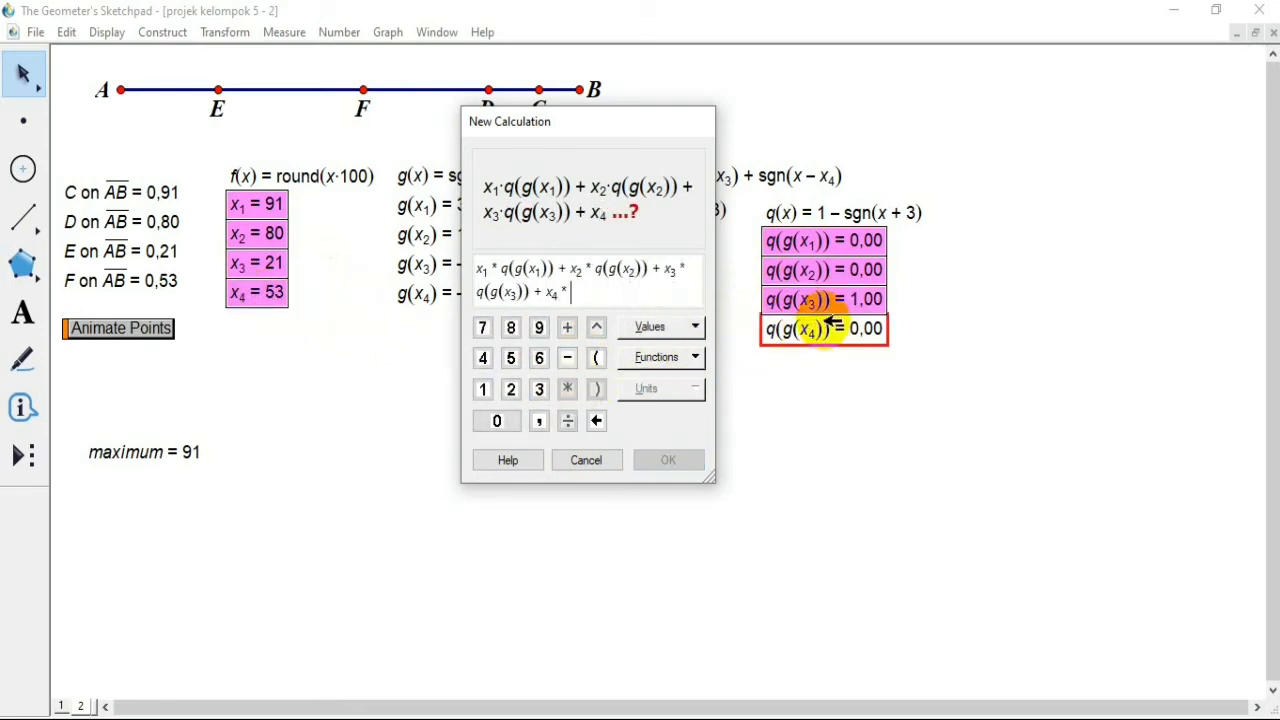
{"action": "left_click", "coordinate": [680, 460]}
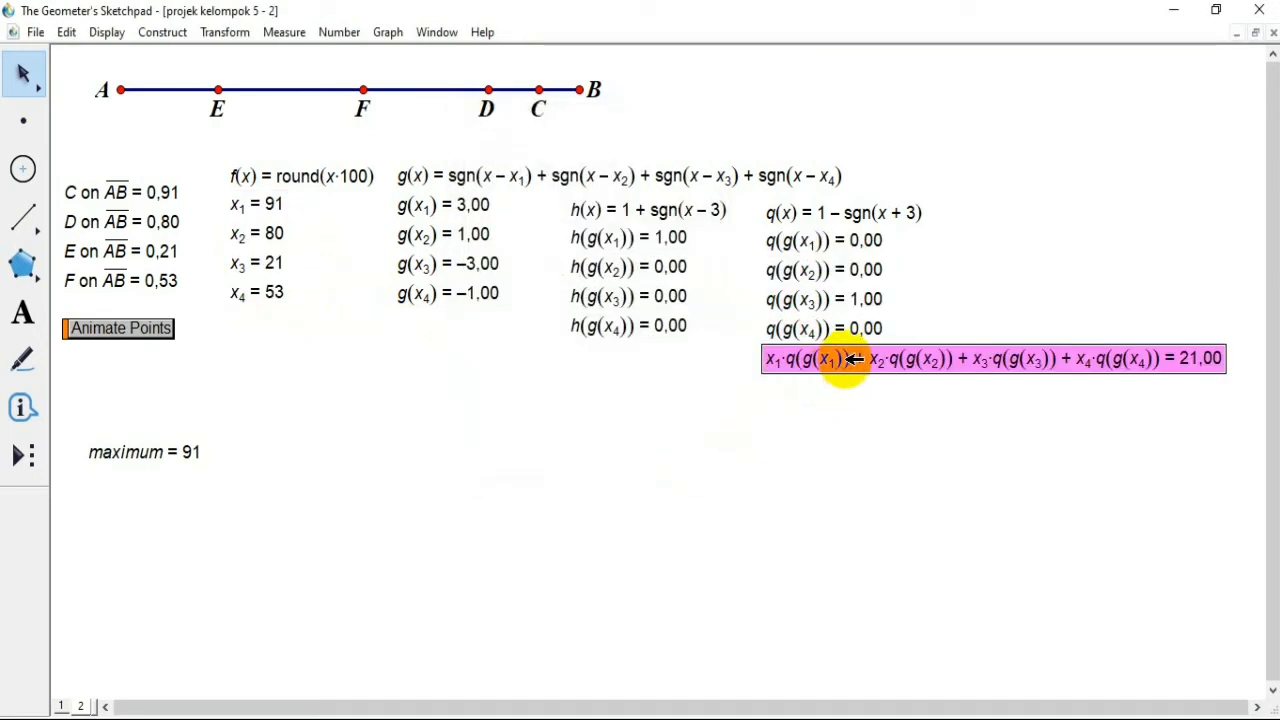
Step: Move the calculated sum to the empty area beside the maximum measurement and label it minimum
{"action": "left_click_drag", "start_coordinate": [846, 366], "coordinate": [508, 418]}
{"action": "left_click", "coordinate": [845, 490]}
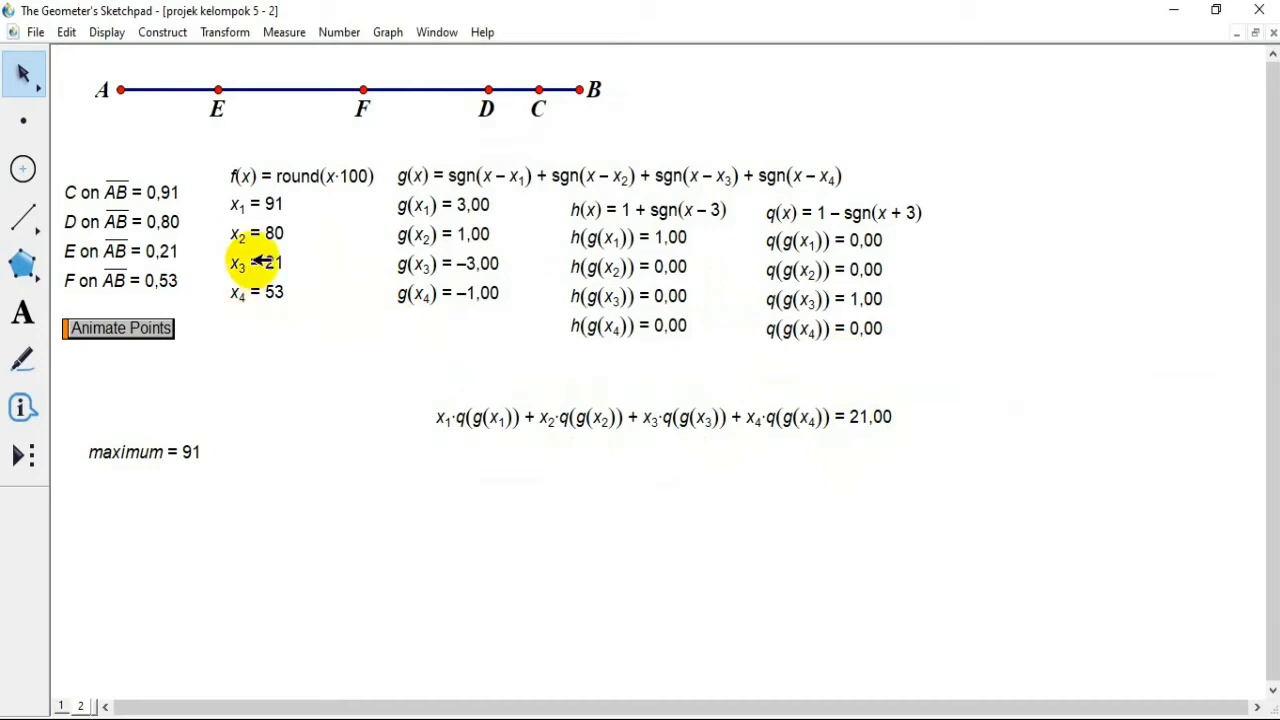
{"action": "left_click_drag", "start_coordinate": [560, 417], "coordinate": [475, 443]}
{"action": "right_click", "coordinate": [475, 444]}
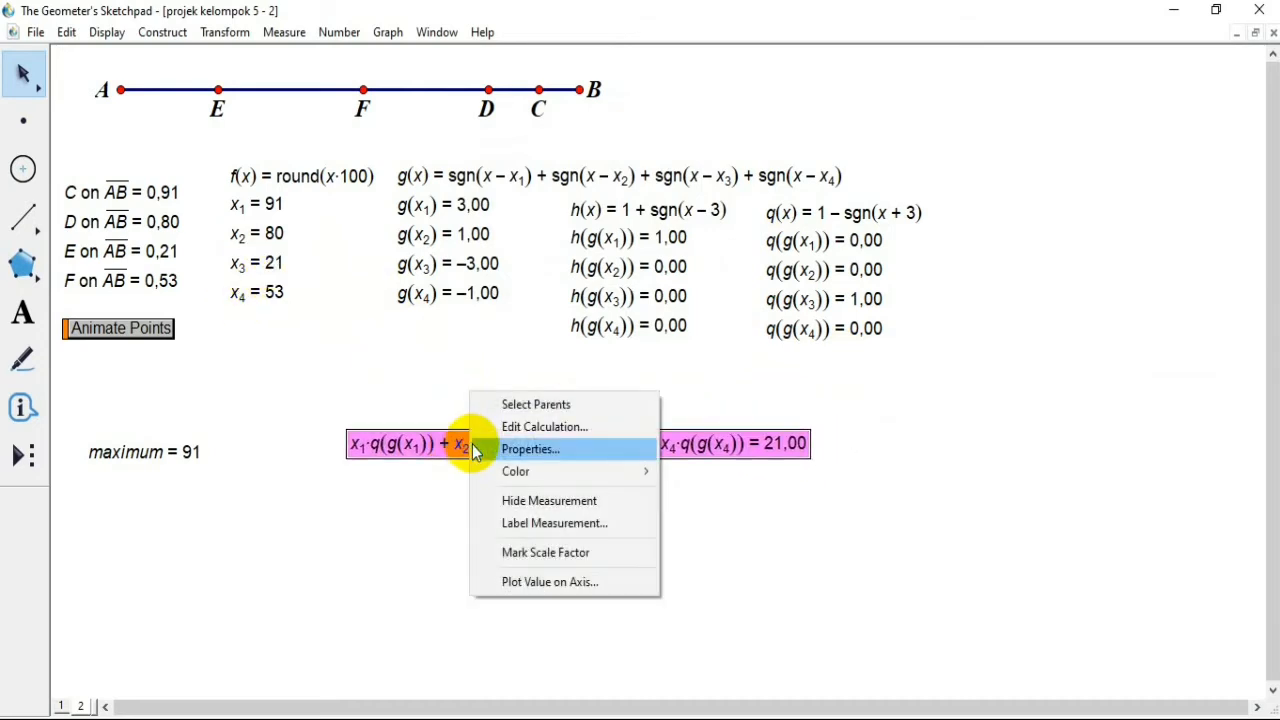
{"action": "left_click", "coordinate": [474, 448]}
{"action": "left_click", "coordinate": [549, 206]}
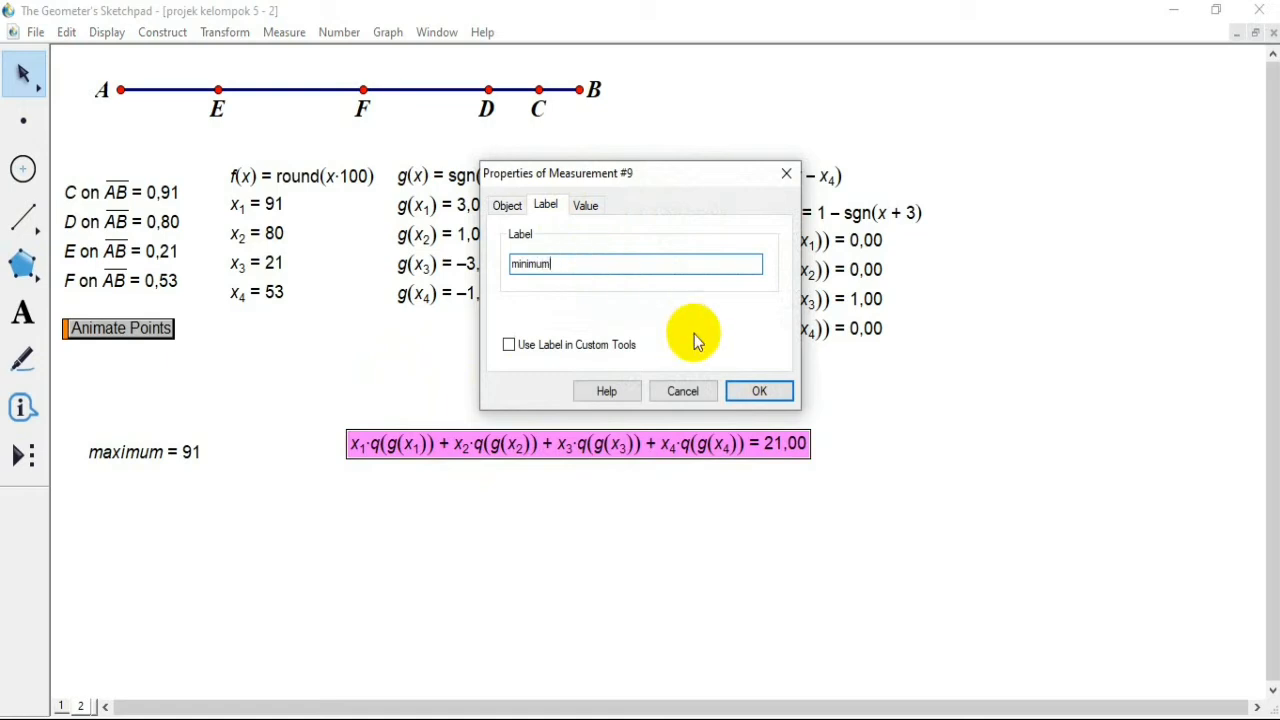
{"action": "left_click", "coordinate": [760, 390]}
{"action": "left_click", "coordinate": [405, 477]}
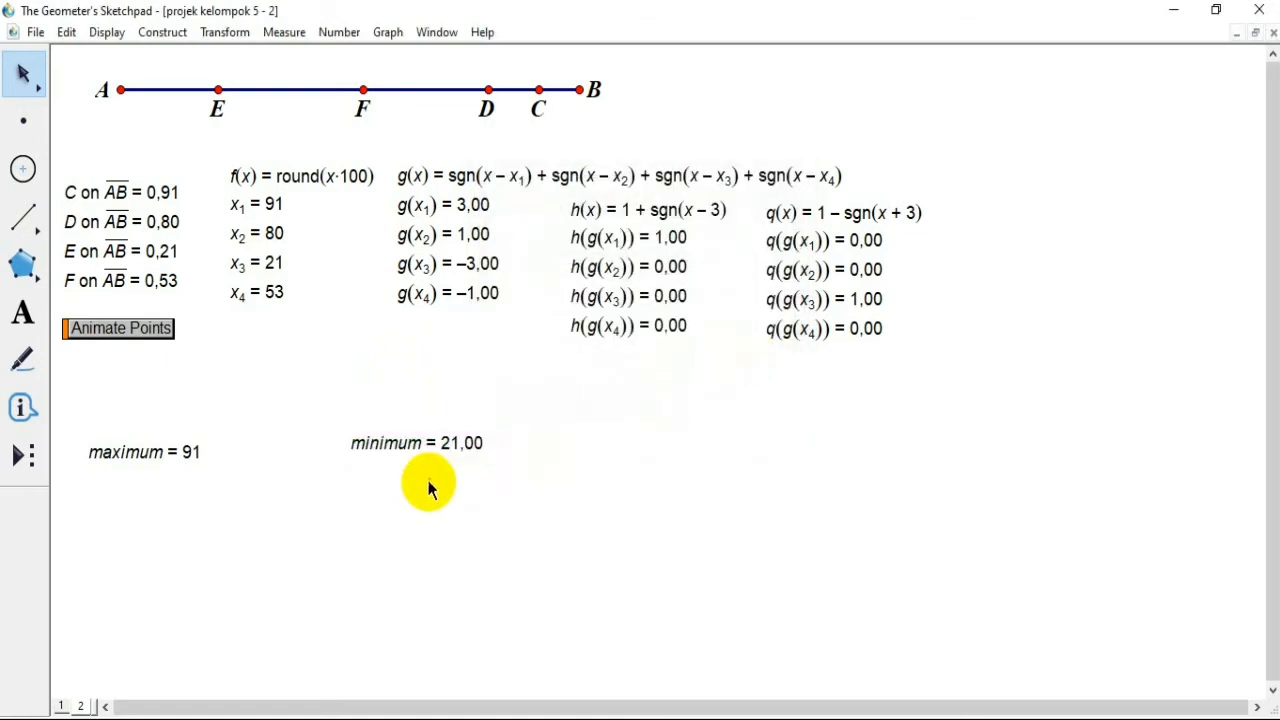
Step: Set the minimum measurement's precision to units, place it directly beneath the maximum measurement and deselect it
{"action": "left_click", "coordinate": [452, 447]}
{"action": "right_click", "coordinate": [452, 452]}
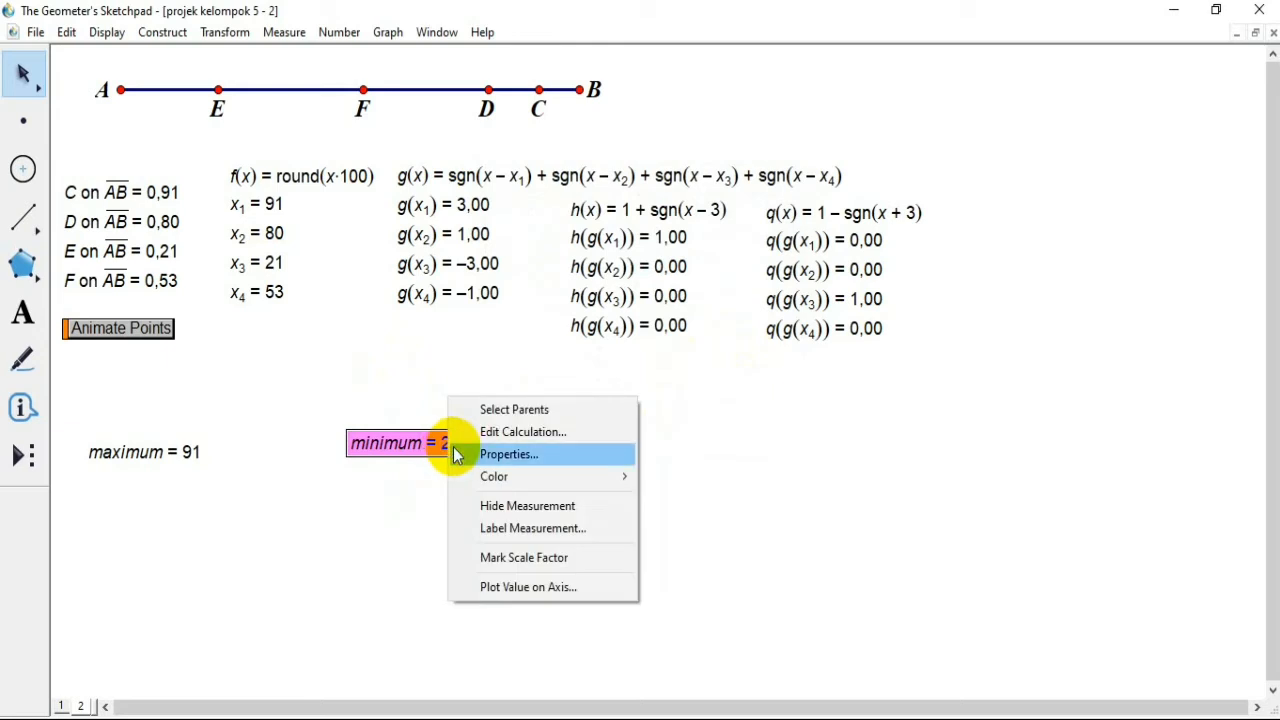
{"action": "left_click", "coordinate": [537, 453]}
{"action": "left_click", "coordinate": [586, 205]}
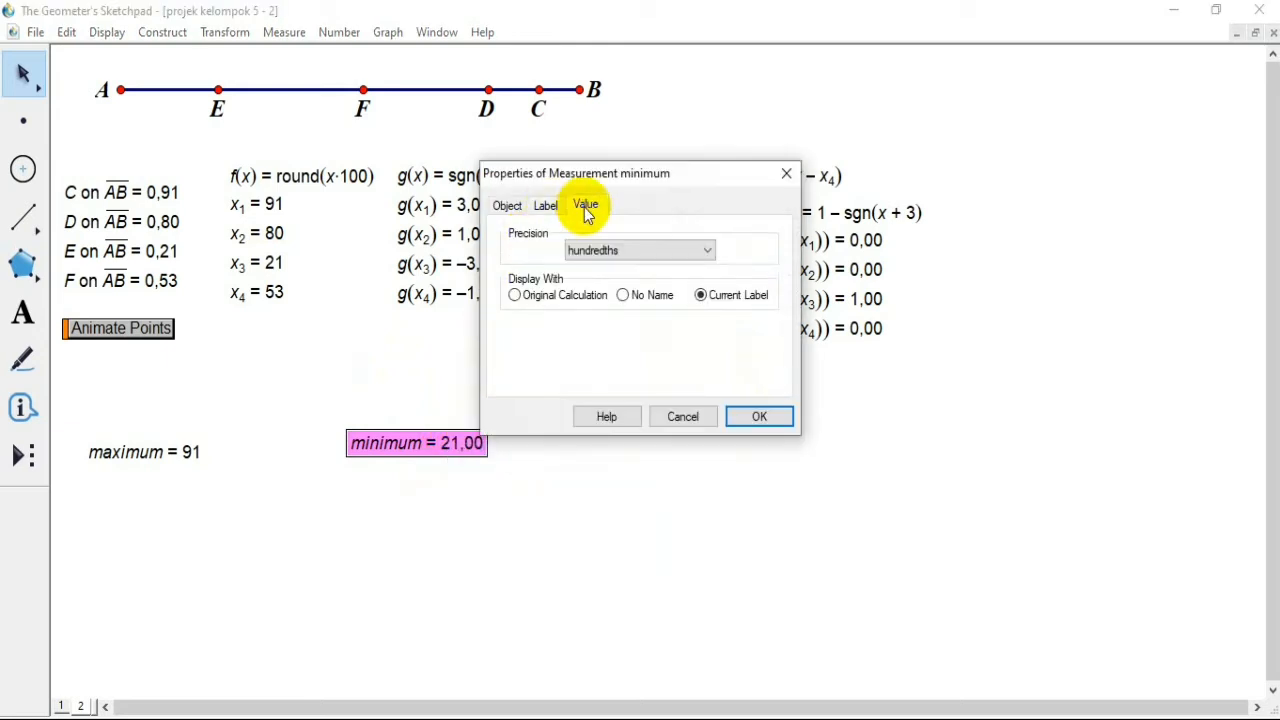
{"action": "left_click", "coordinate": [626, 249]}
{"action": "left_click", "coordinate": [603, 266]}
{"action": "left_click", "coordinate": [765, 424]}
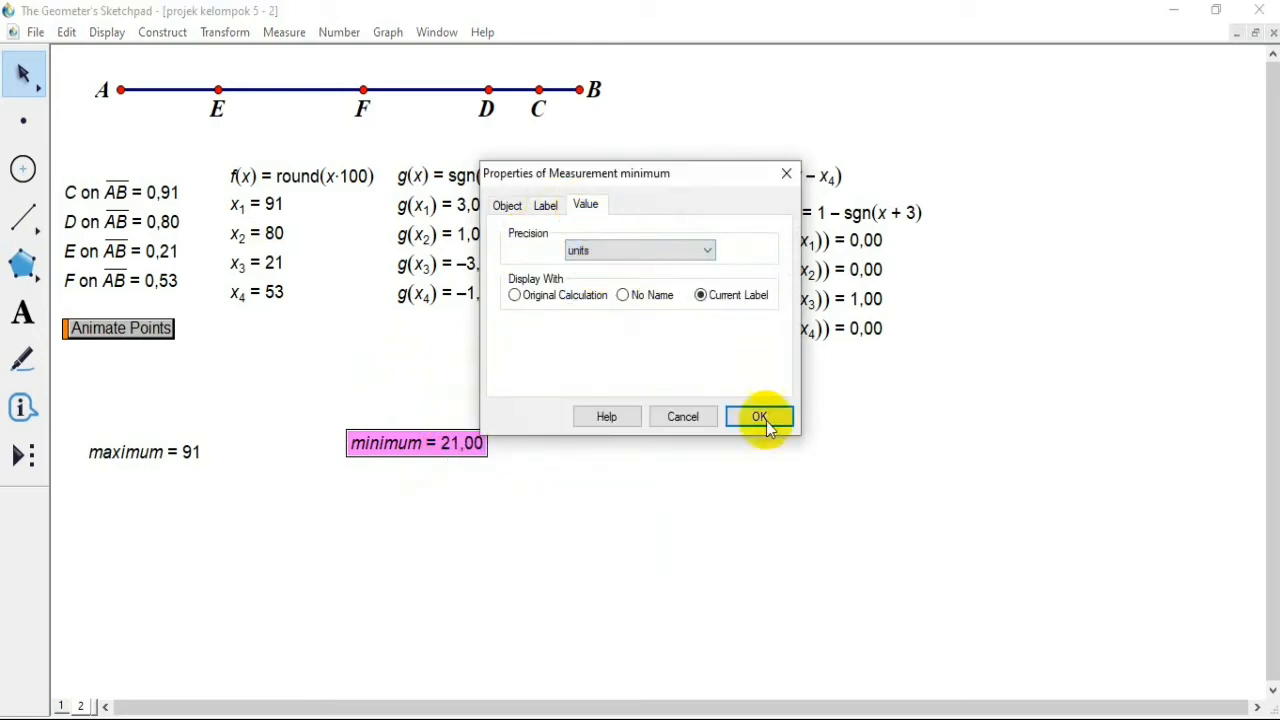
{"action": "left_click_drag", "start_coordinate": [428, 456], "coordinate": [139, 487]}
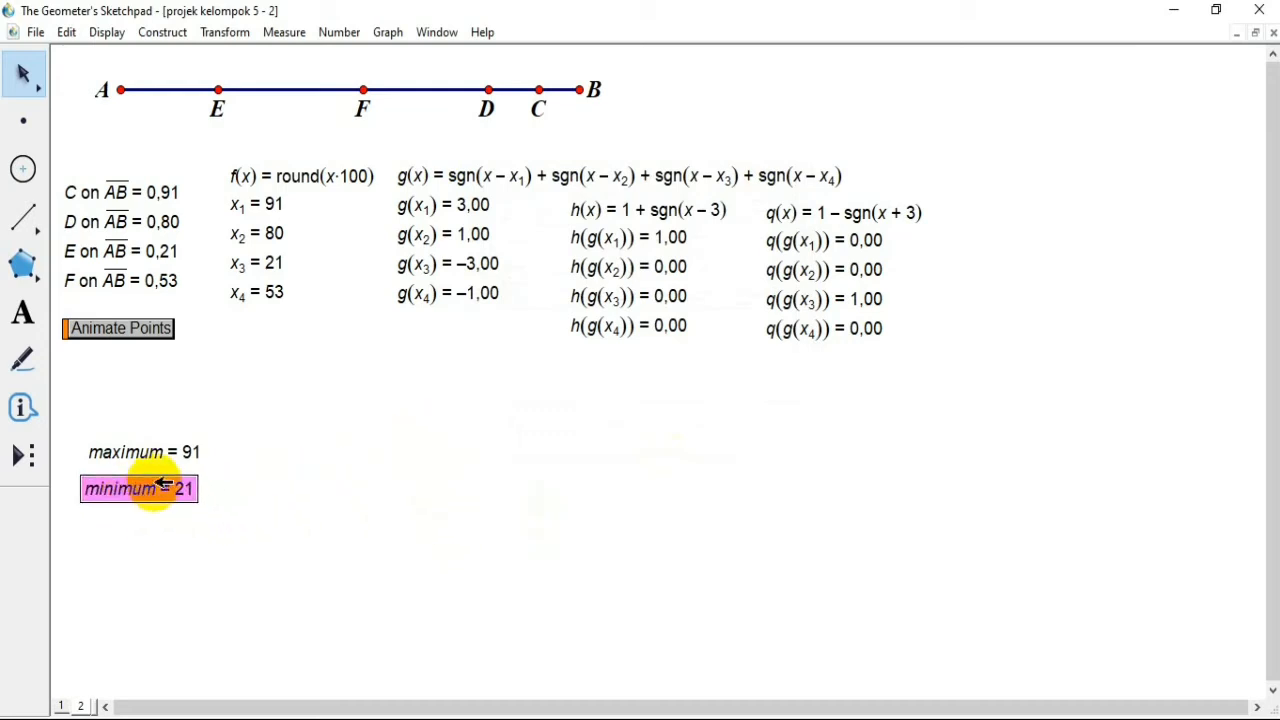
{"action": "left_click", "coordinate": [254, 491]}
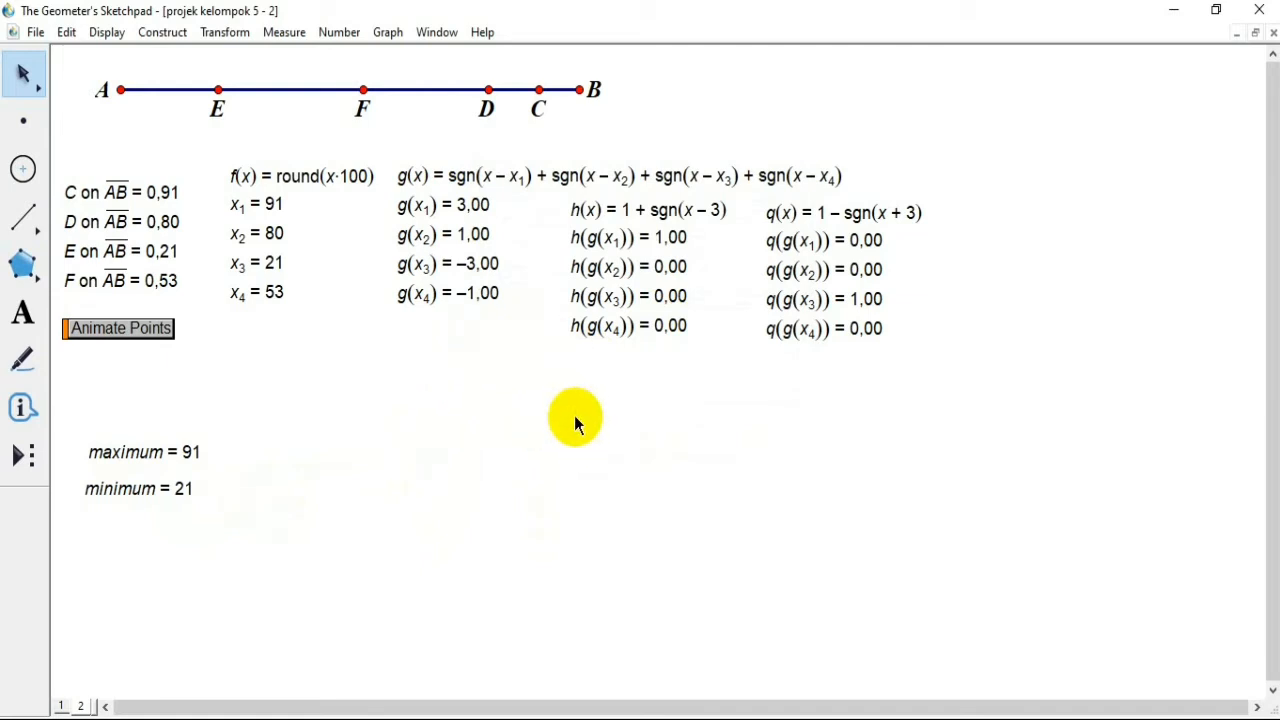
Step: Create the new function 1 + sgn(x - 1), place it beside the q(x) function and deselect it
{"action": "left_click", "coordinate": [339, 31]}
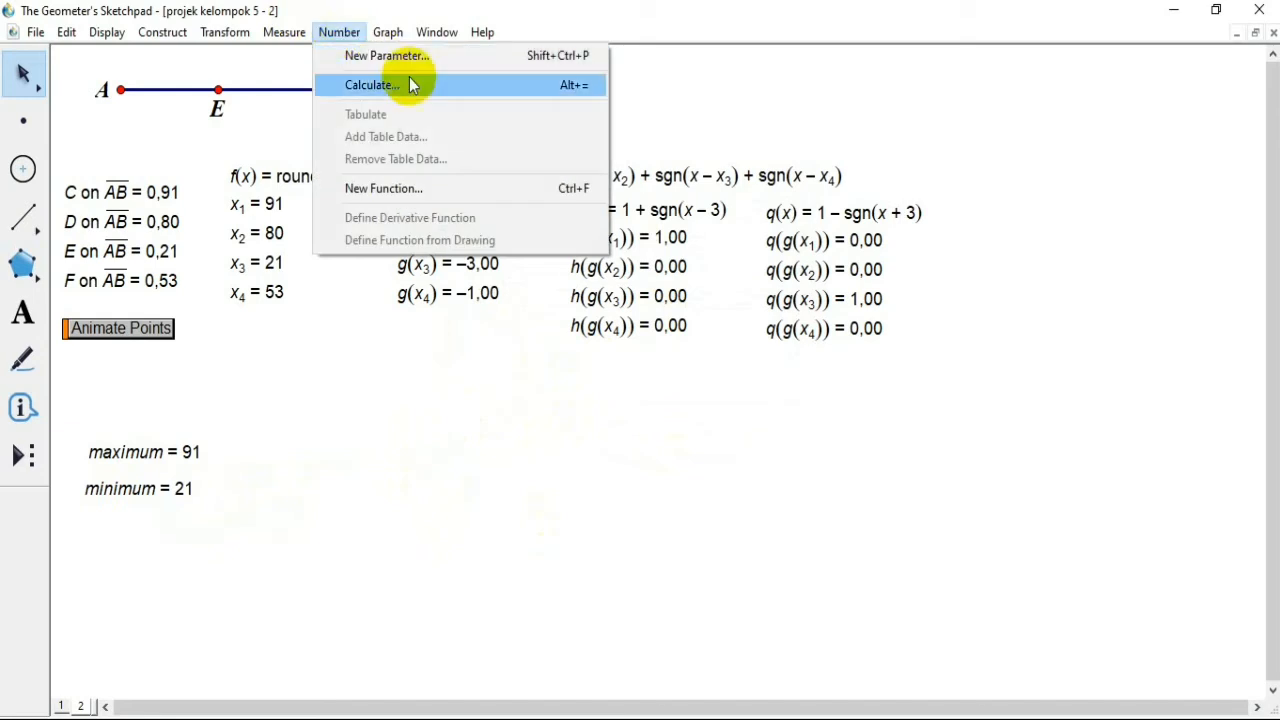
{"action": "left_click", "coordinate": [505, 187]}
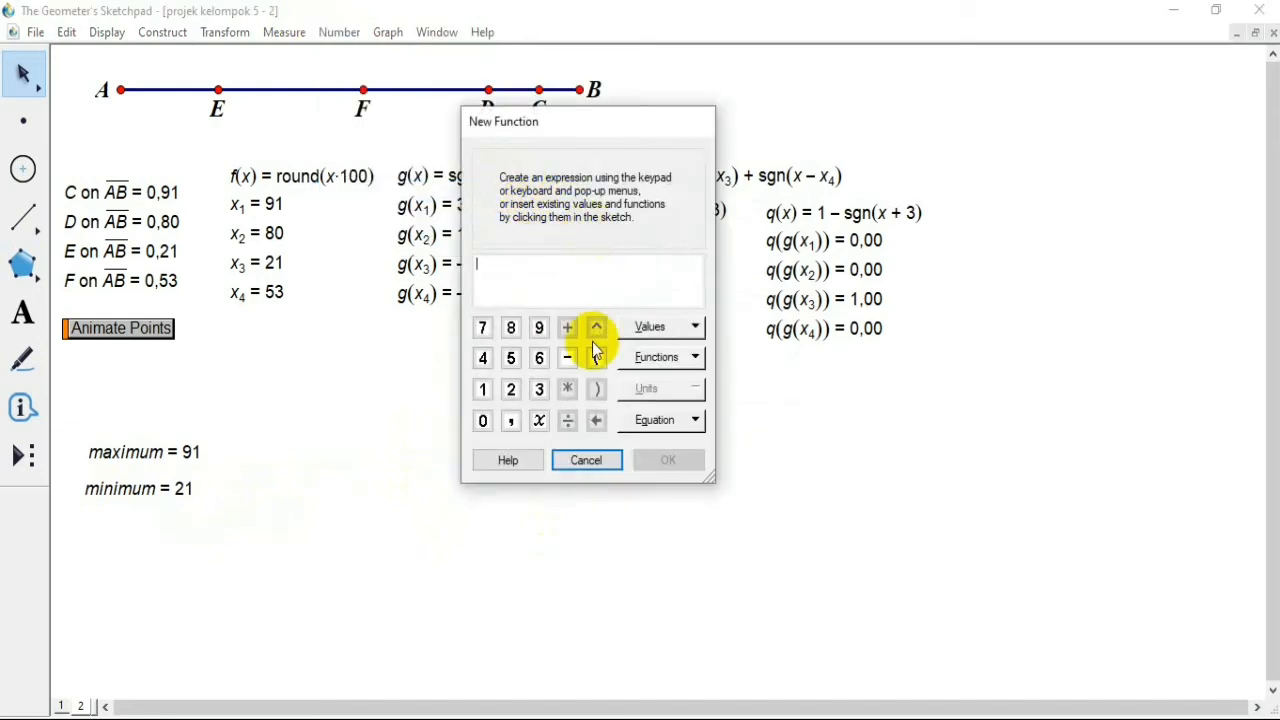
{"action": "left_click", "coordinate": [485, 393]}
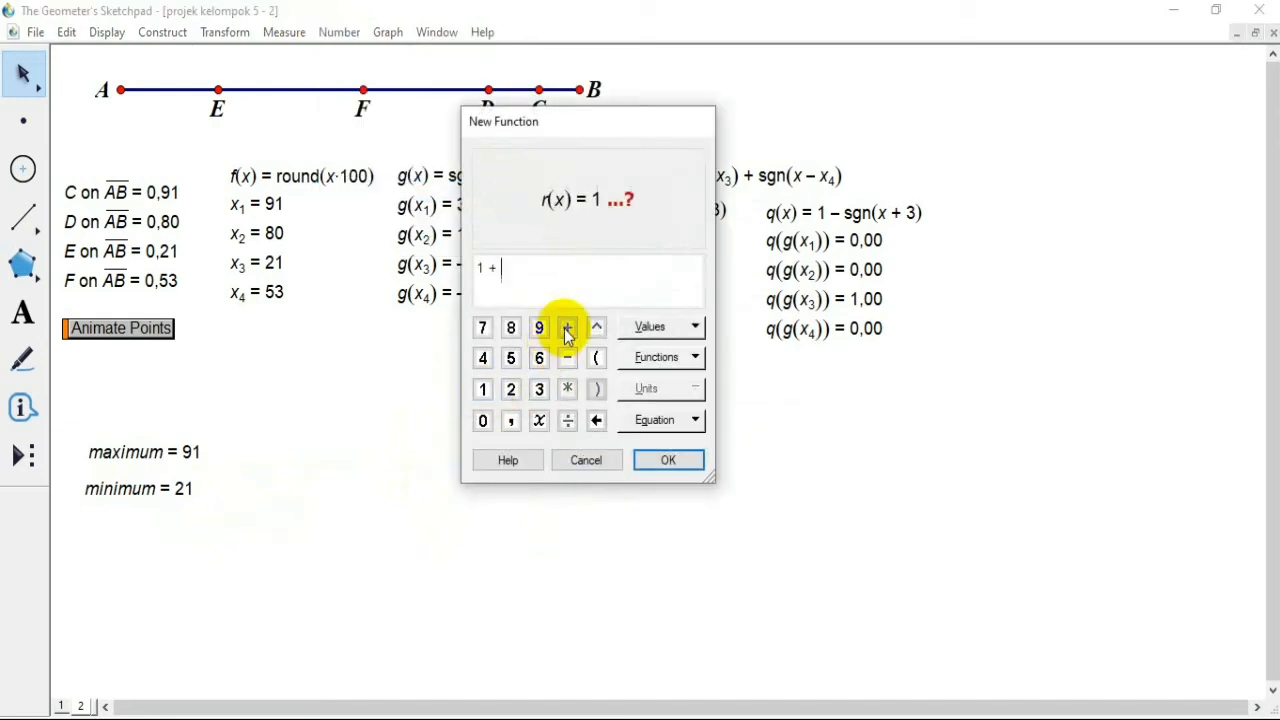
{"action": "left_click", "coordinate": [657, 358]}
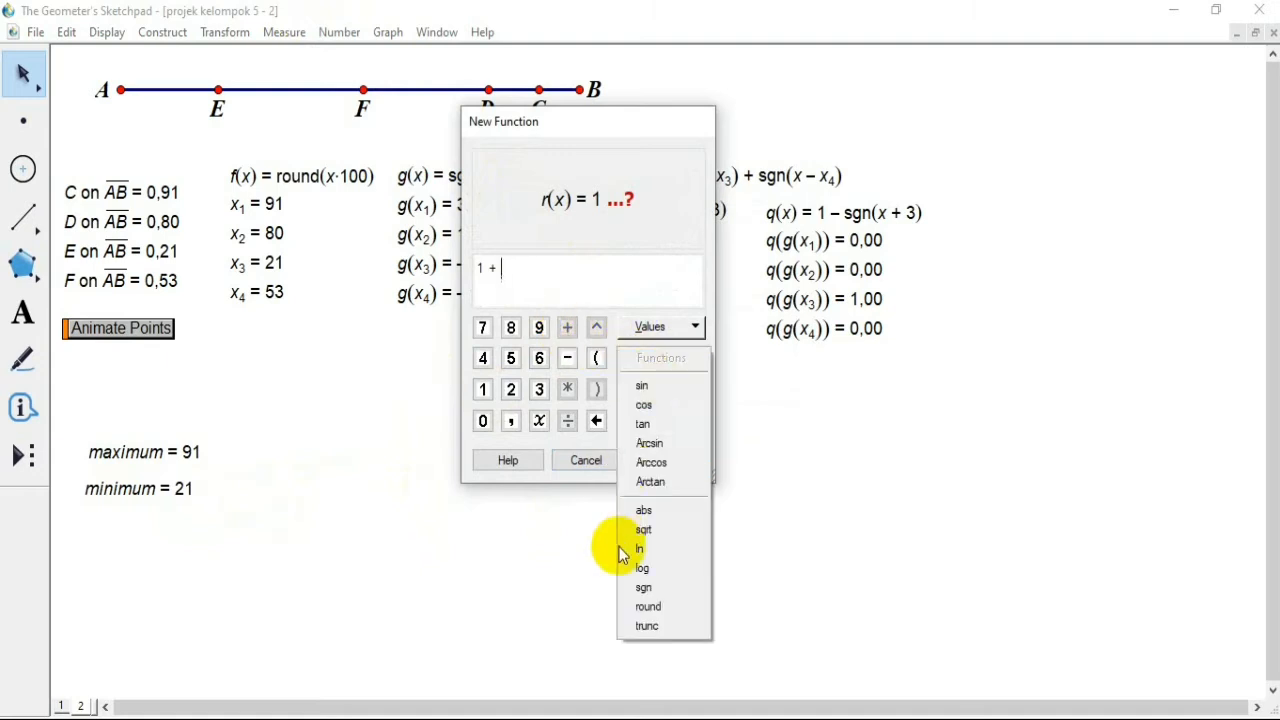
{"action": "left_click", "coordinate": [648, 587]}
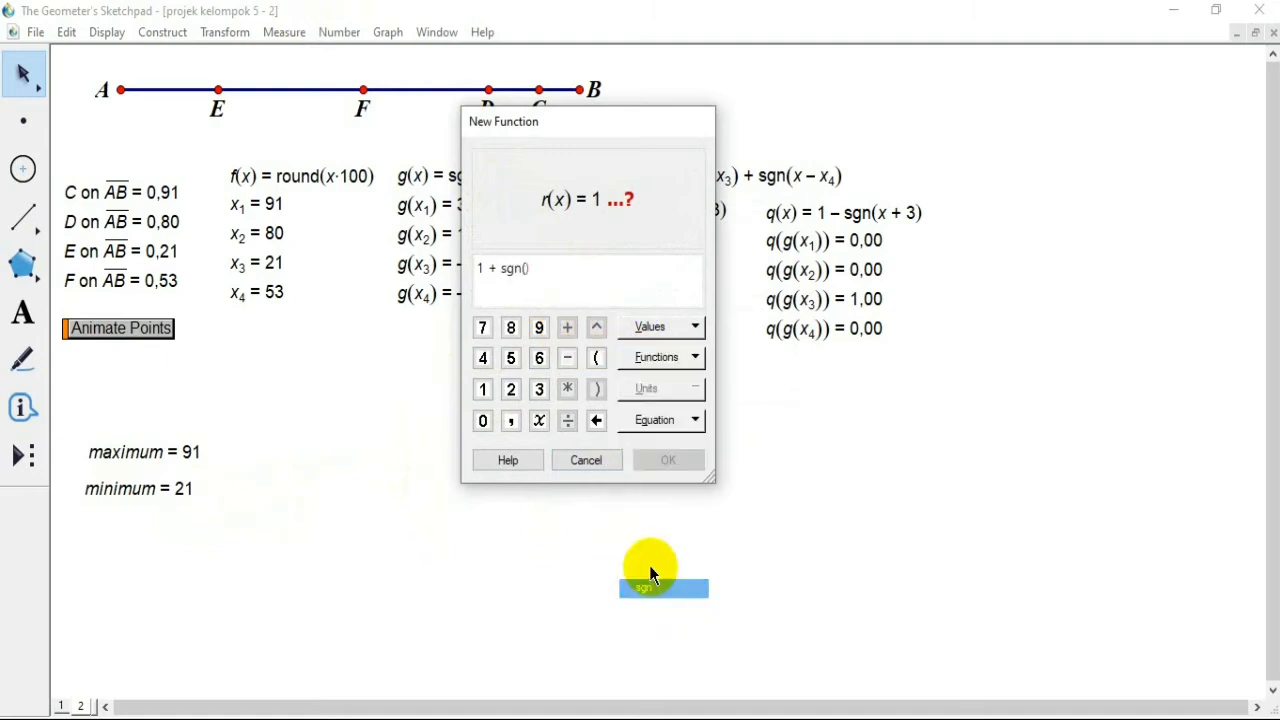
{"action": "left_click", "coordinate": [539, 421]}
{"action": "left_click", "coordinate": [567, 358]}
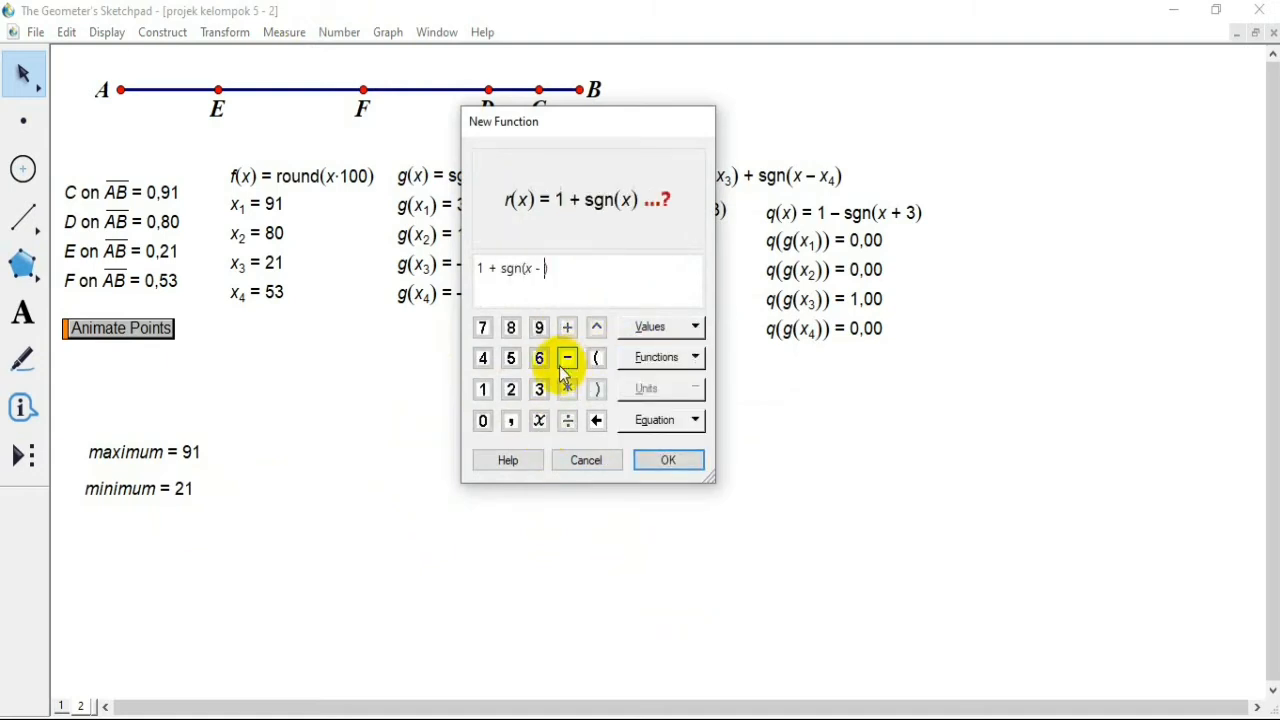
{"action": "left_click", "coordinate": [482, 392]}
{"action": "left_click", "coordinate": [666, 460]}
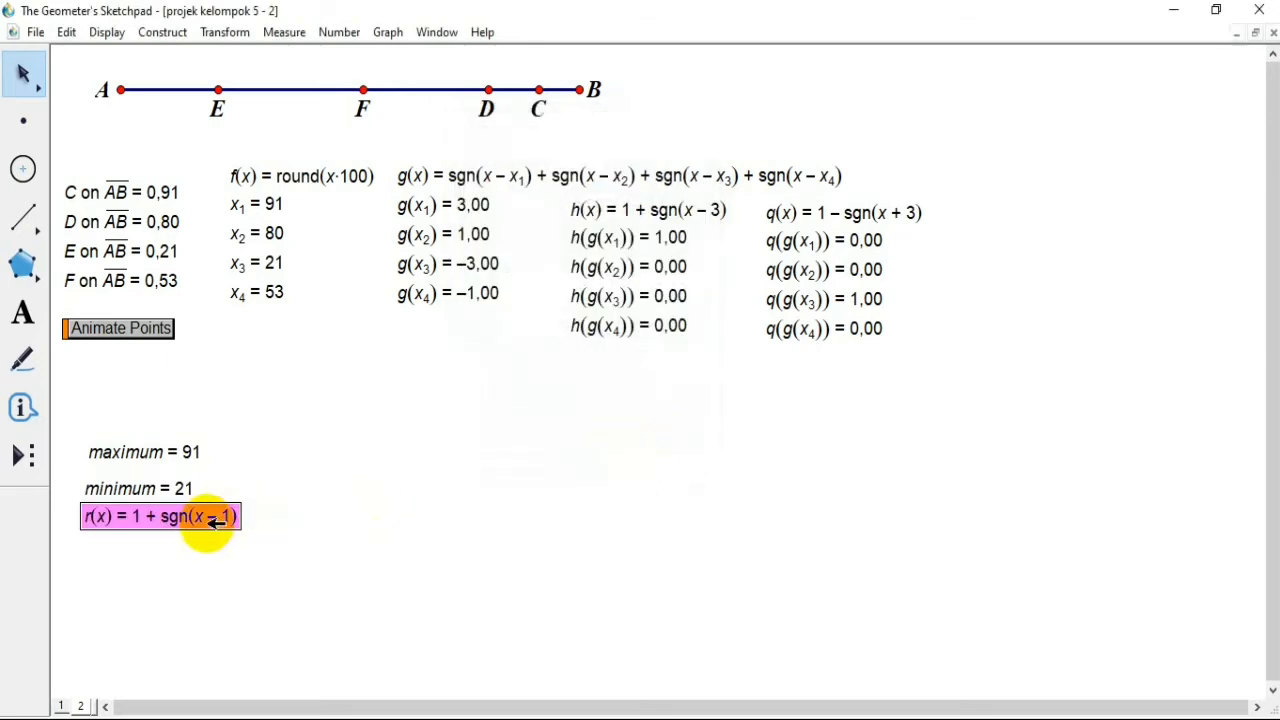
{"action": "left_click_drag", "start_coordinate": [213, 520], "coordinate": [1080, 213]}
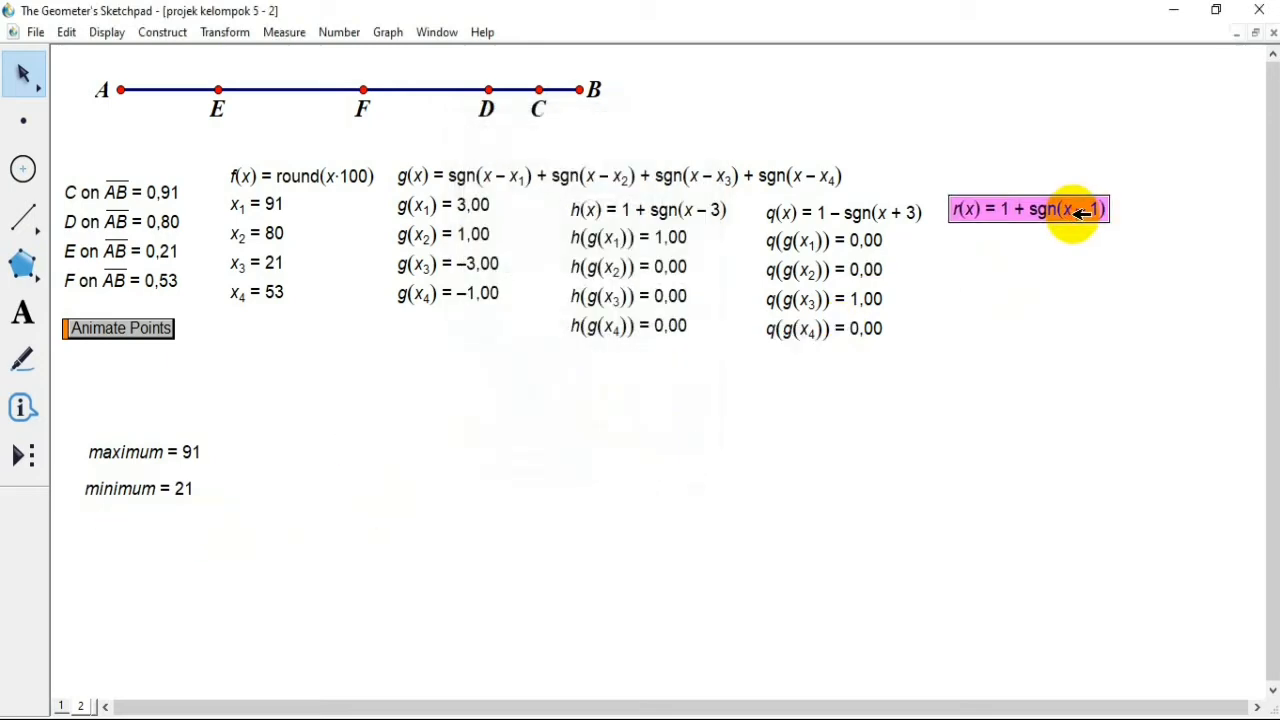
{"action": "left_click", "coordinate": [971, 392]}
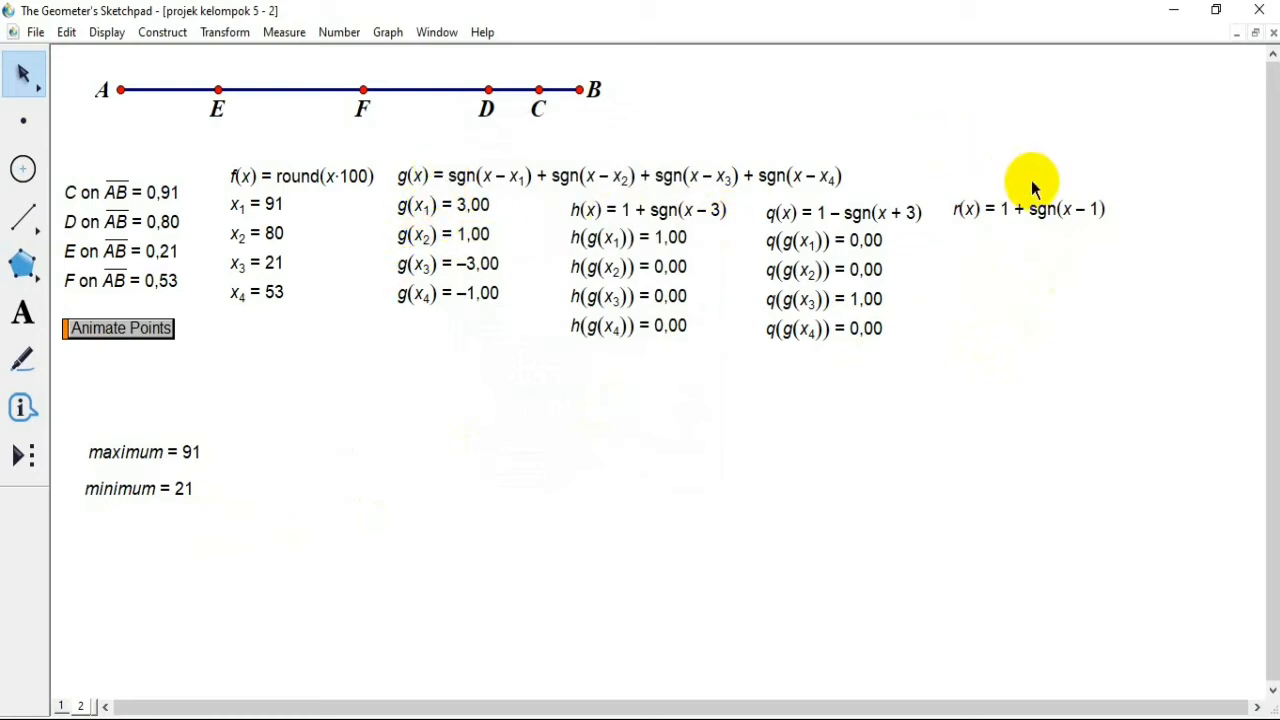
Step: Create a calculation of r(g(x1)), shifting the calculator aside to reach the g values
{"action": "left_click", "coordinate": [339, 32]}
{"action": "left_click", "coordinate": [353, 85]}
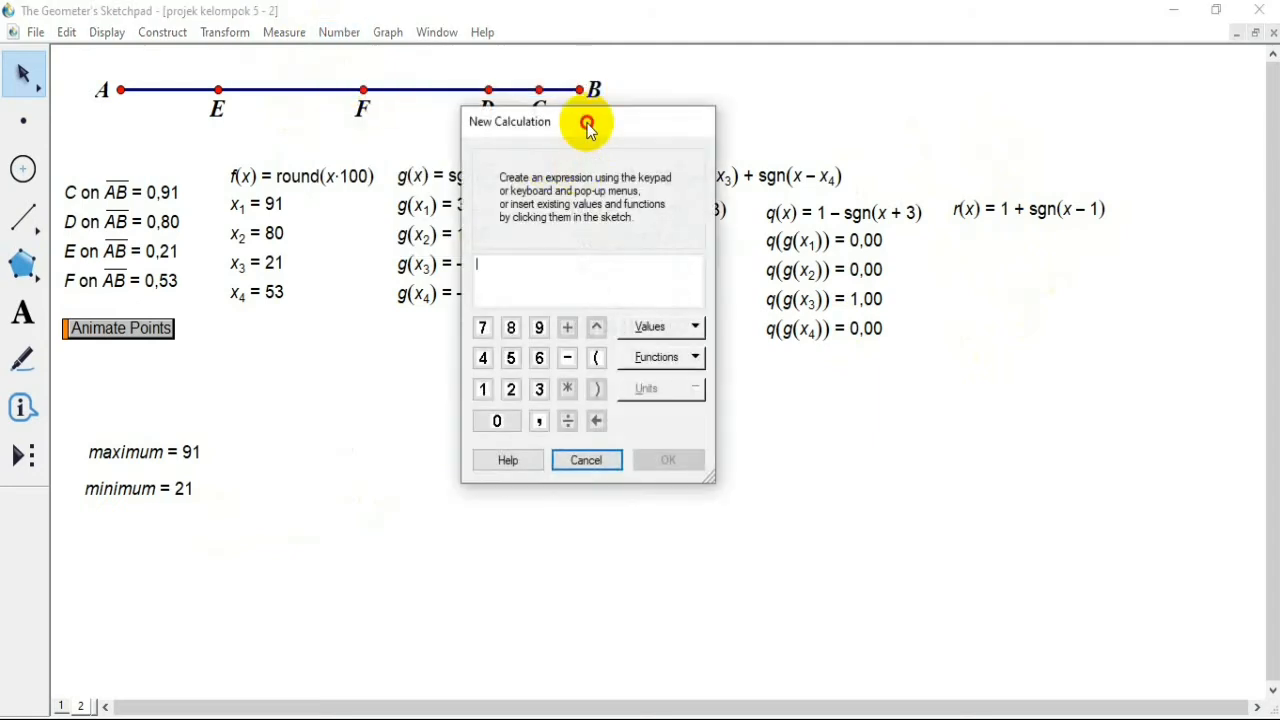
{"action": "left_click_drag", "start_coordinate": [587, 125], "coordinate": [711, 125]}
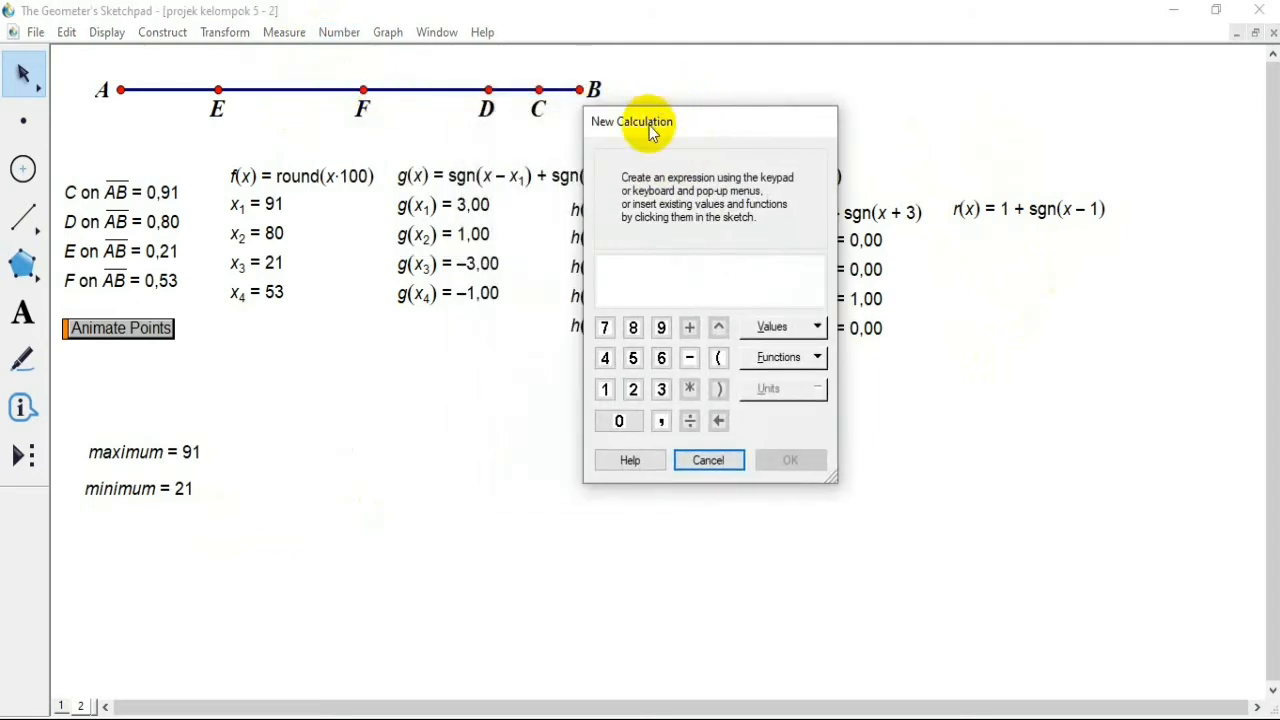
{"action": "left_click", "coordinate": [970, 205]}
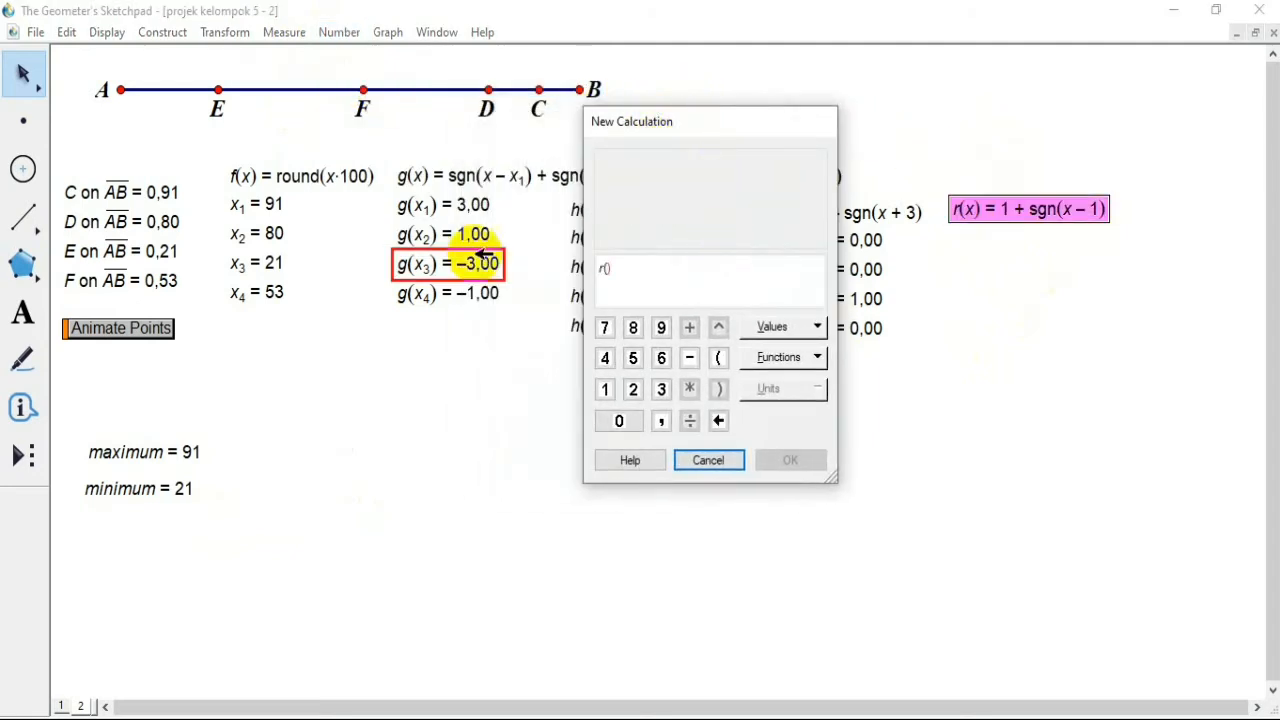
{"action": "left_click", "coordinate": [455, 206]}
{"action": "left_click", "coordinate": [790, 460]}
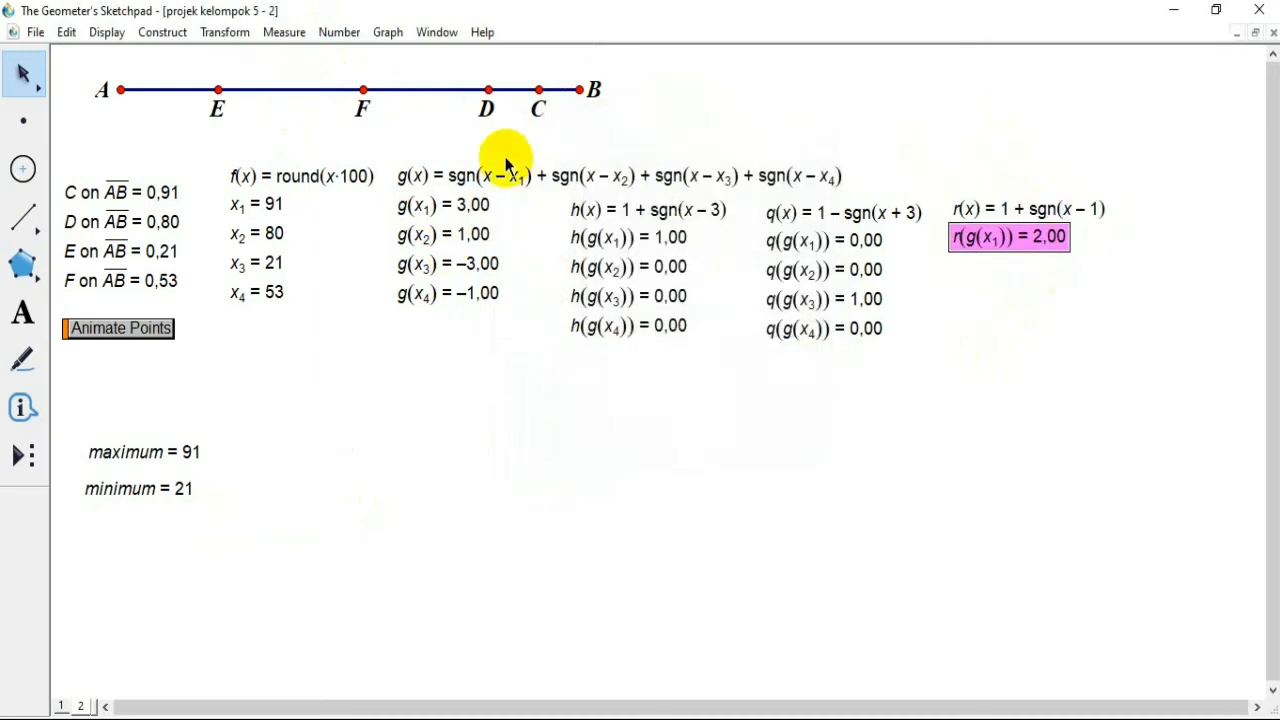
Step: Create a calculation of r(g(x2)) from the r function and the g(x2) value
{"action": "left_click", "coordinate": [385, 33]}
{"action": "mouse_move", "coordinate": [345, 33]}
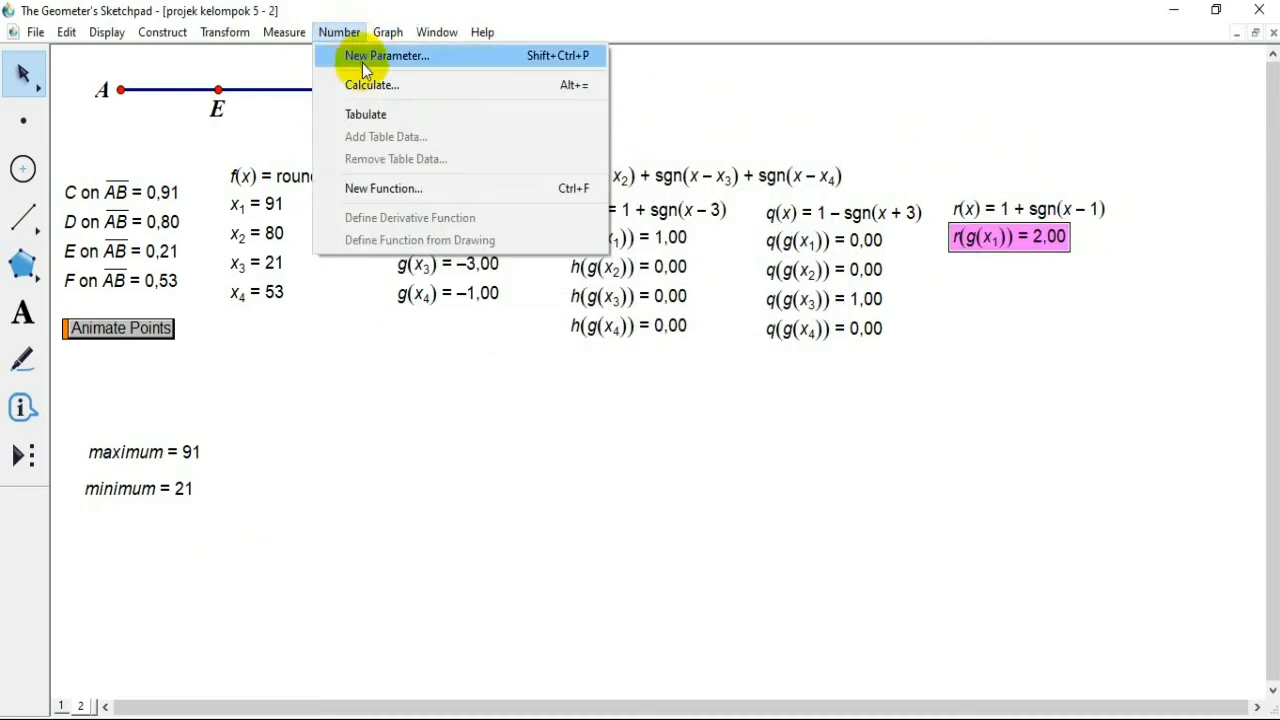
{"action": "left_click", "coordinate": [373, 86]}
{"action": "left_click", "coordinate": [984, 208]}
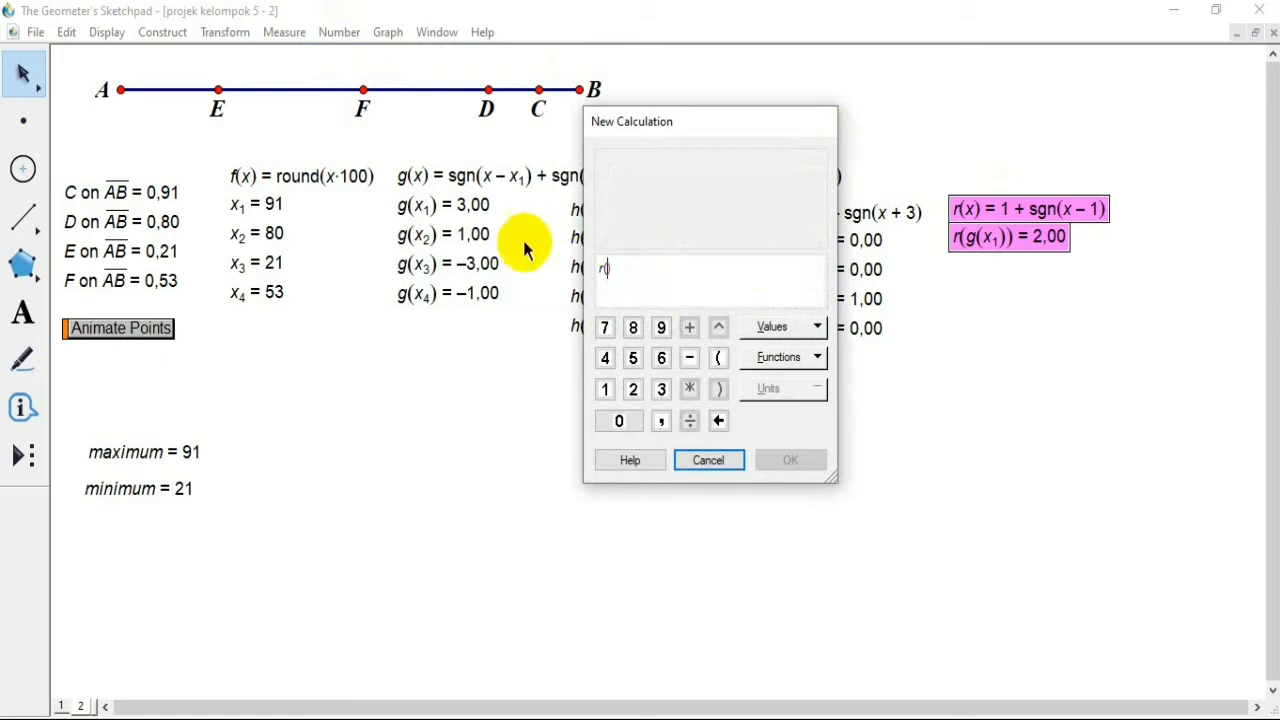
{"action": "left_click", "coordinate": [472, 235]}
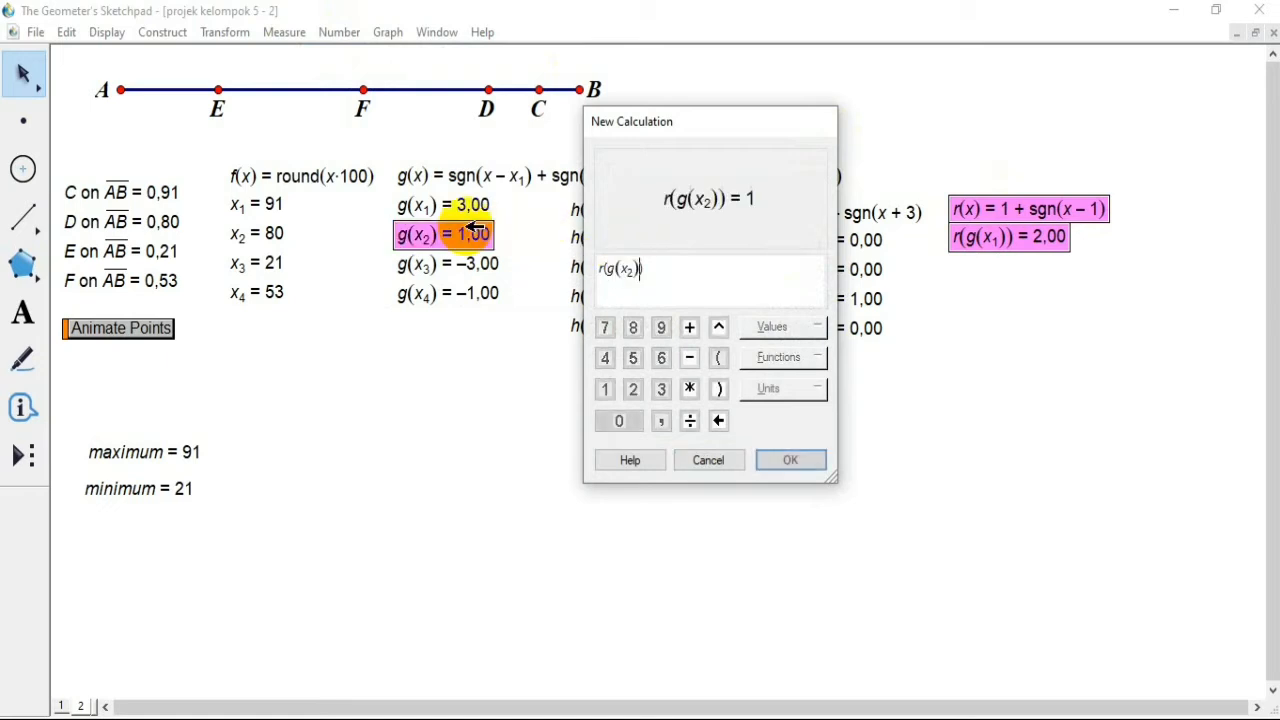
{"action": "left_click", "coordinate": [790, 458]}
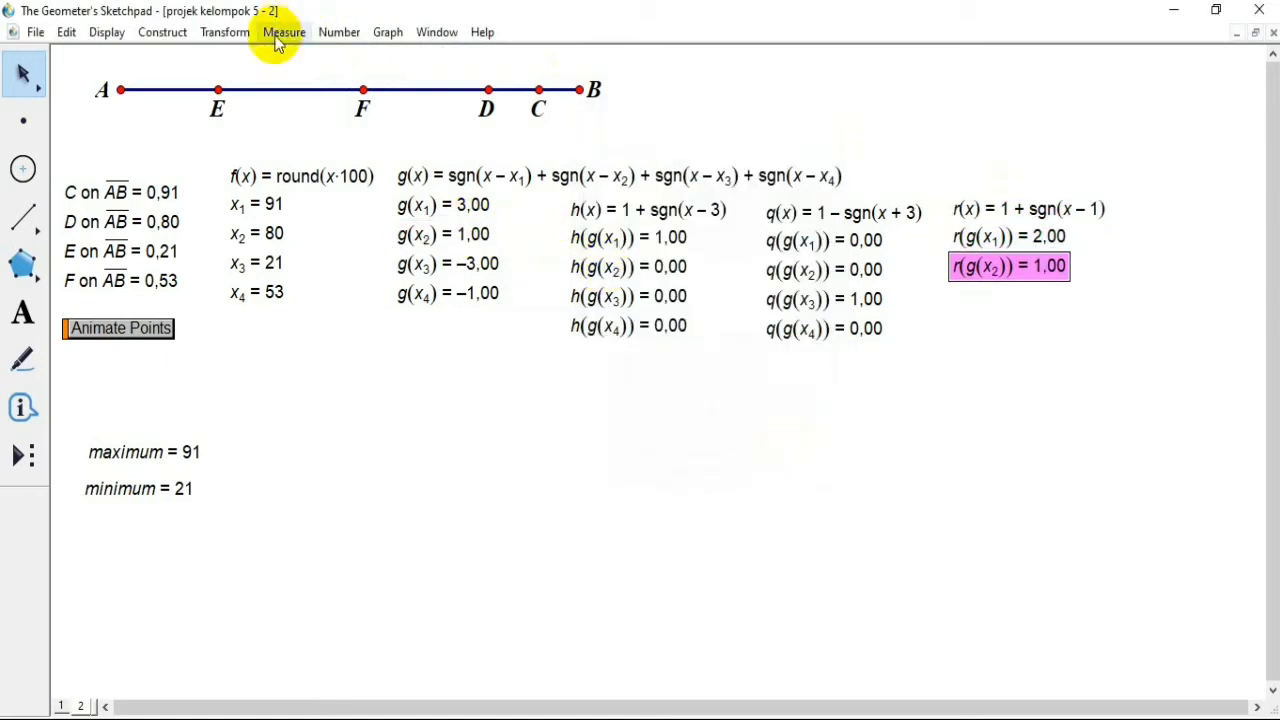
Step: Create a calculation of r(g(x3)) from the r function and the g(x3) value
{"action": "left_click", "coordinate": [280, 36]}
{"action": "left_click", "coordinate": [337, 33]}
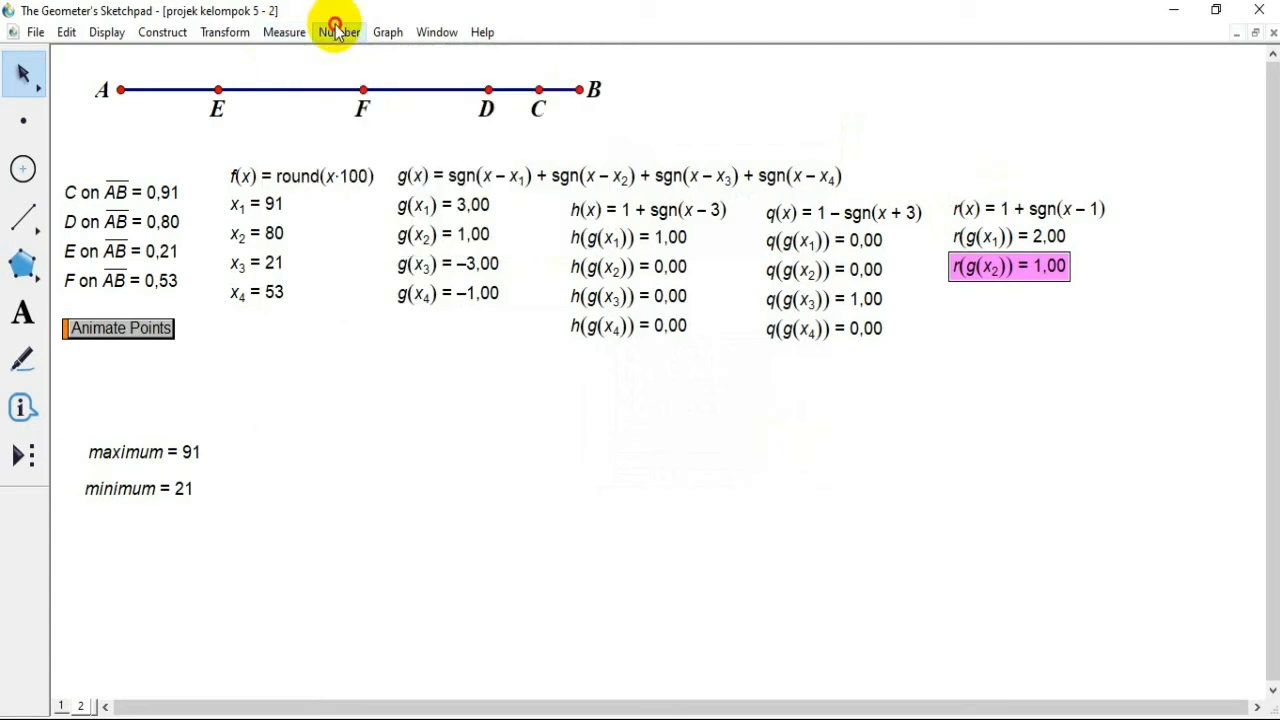
{"action": "left_click", "coordinate": [337, 33]}
{"action": "left_click", "coordinate": [371, 86]}
{"action": "left_click", "coordinate": [965, 210]}
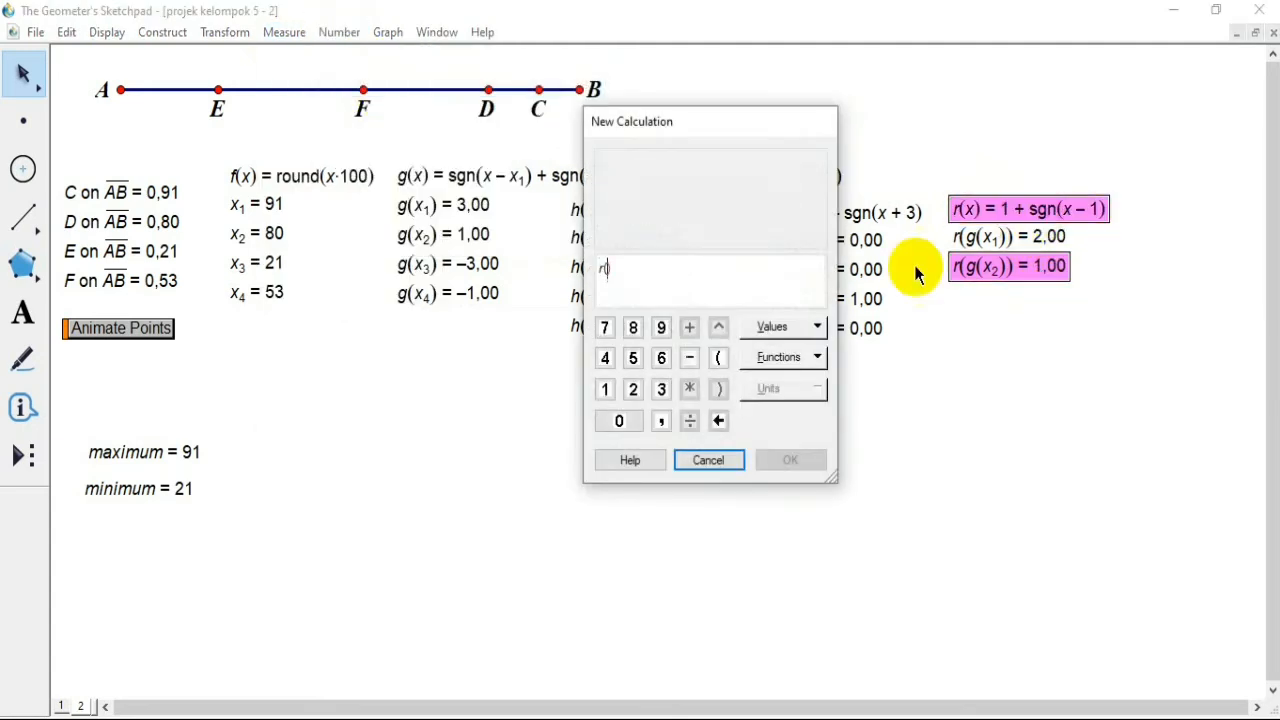
{"action": "left_click", "coordinate": [475, 264]}
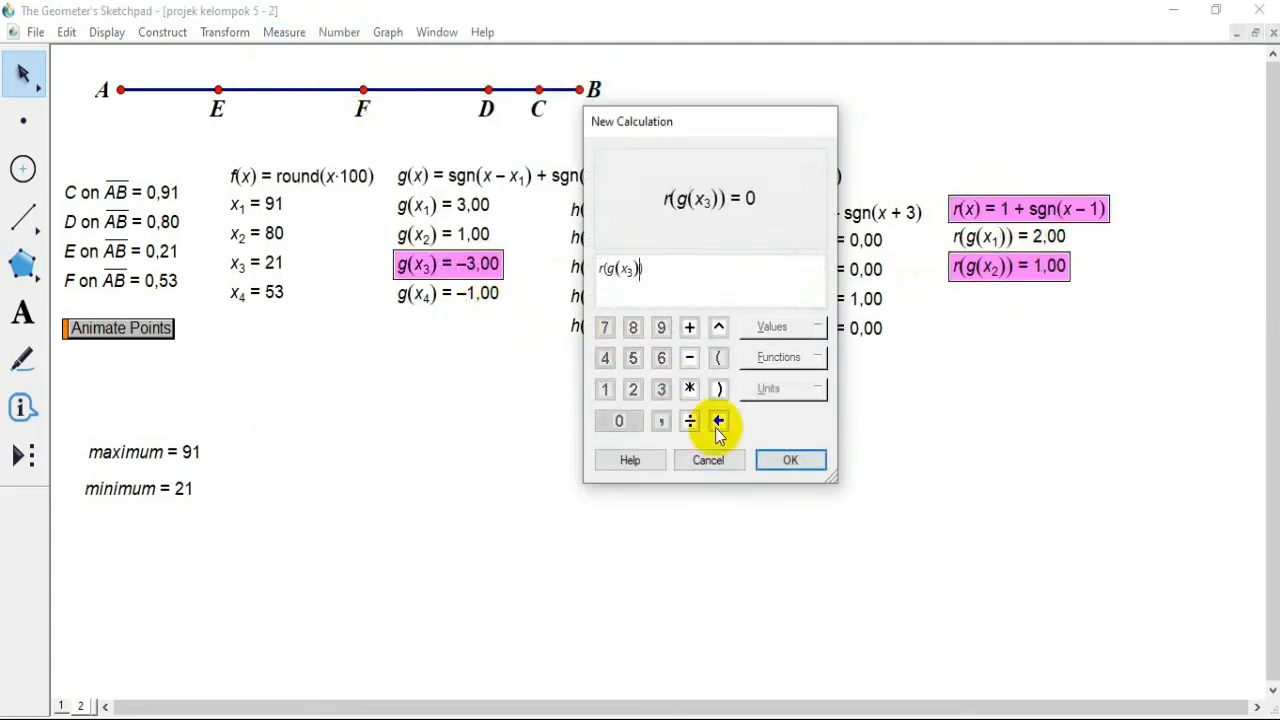
{"action": "left_click", "coordinate": [790, 461]}
Step: Create a calculation of r(g(x4)) from the r function and the g(x4) value, then deselect it
{"action": "left_click", "coordinate": [339, 36]}
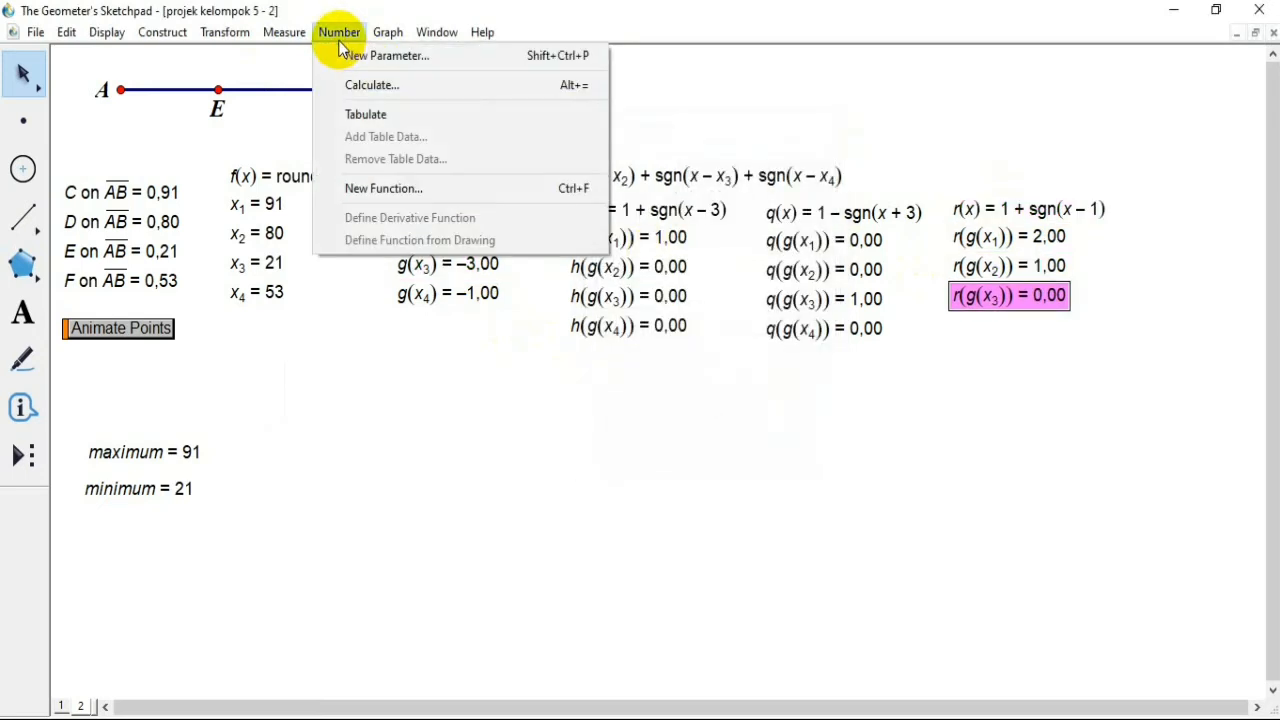
{"action": "left_click", "coordinate": [371, 86]}
{"action": "left_click", "coordinate": [1007, 208]}
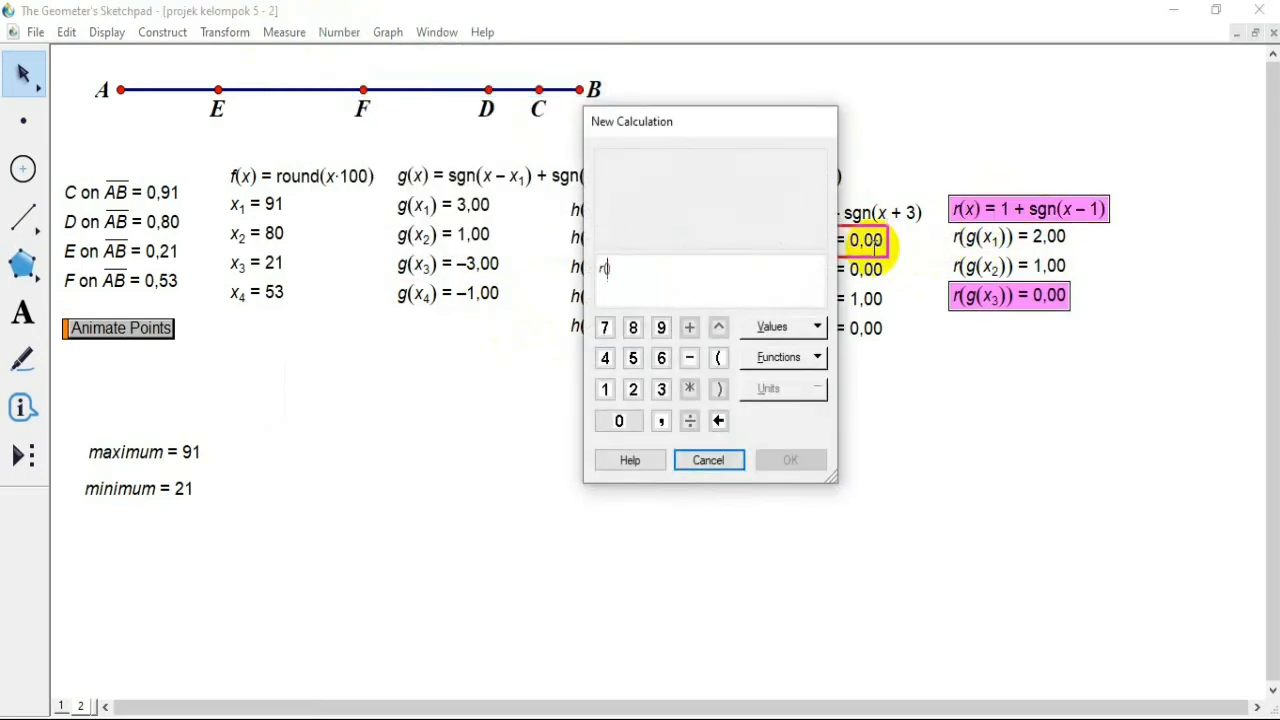
{"action": "left_click", "coordinate": [498, 296]}
{"action": "left_click", "coordinate": [788, 468]}
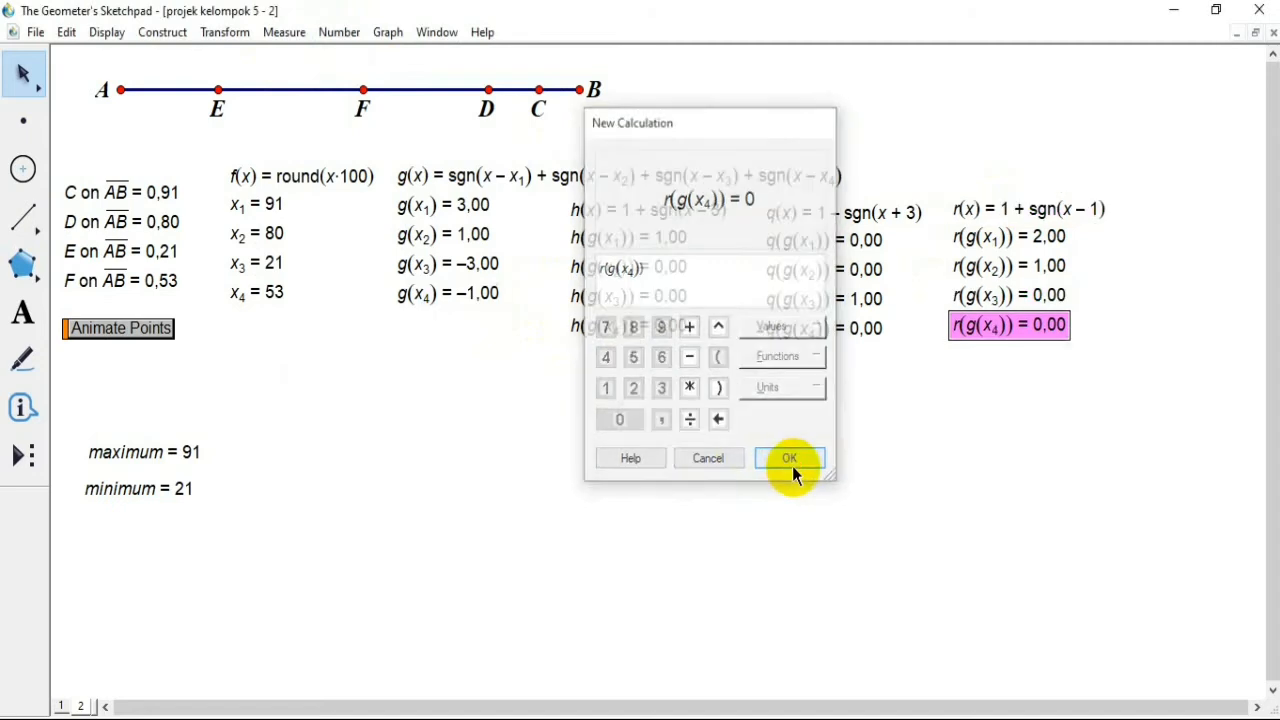
{"action": "left_click", "coordinate": [848, 426]}
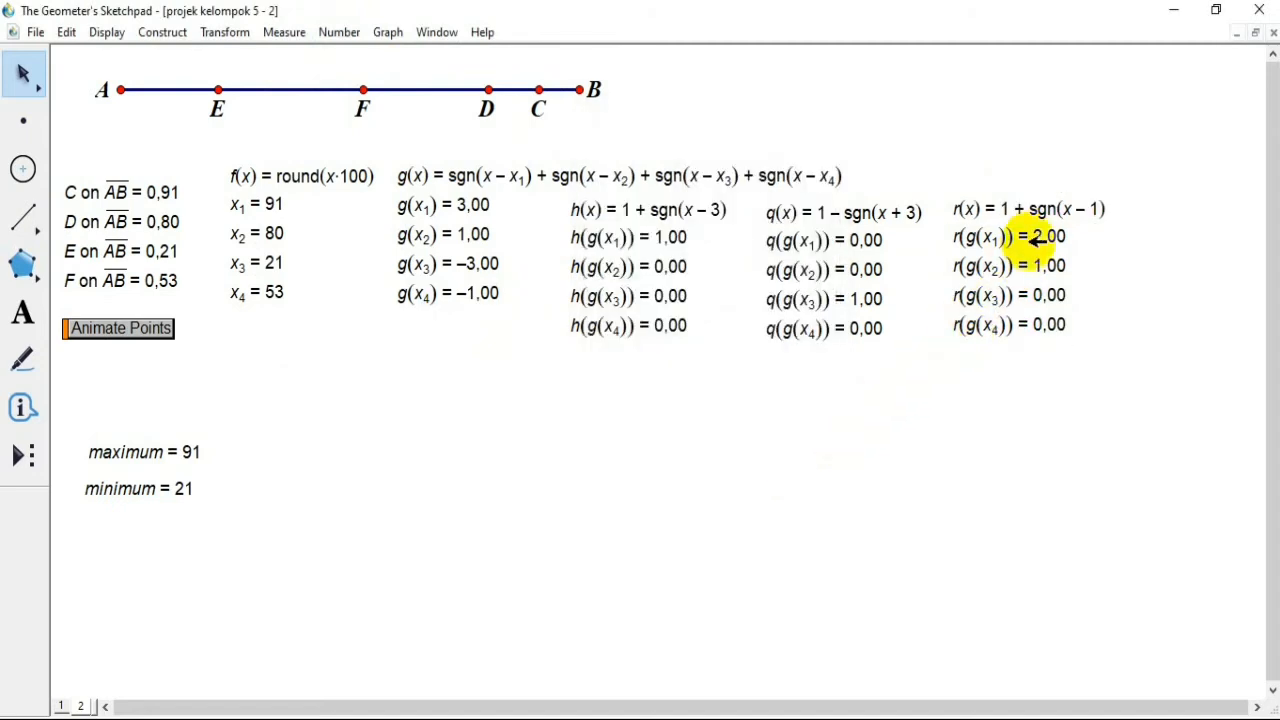
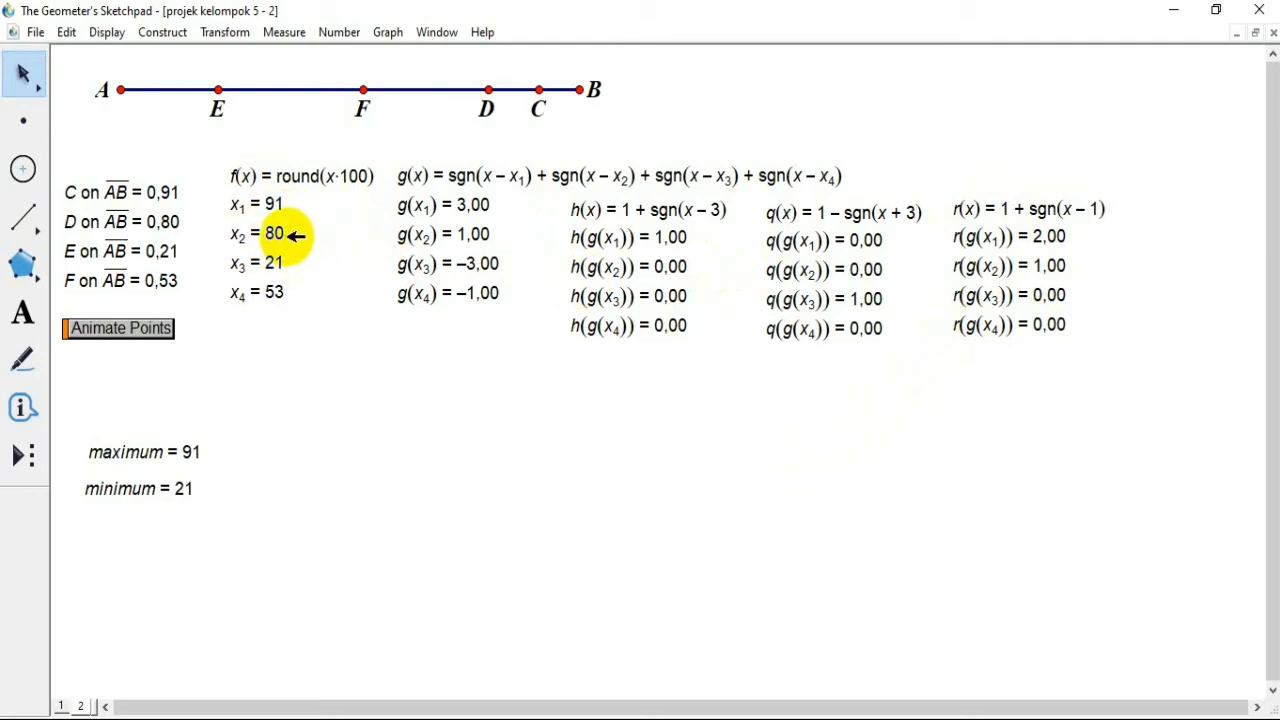
Step: Start a new calculation with x1*r(g(x1)) + x2*r(g(x2)), shifting the calculator aside to reach the values
{"action": "left_click", "coordinate": [339, 33]}
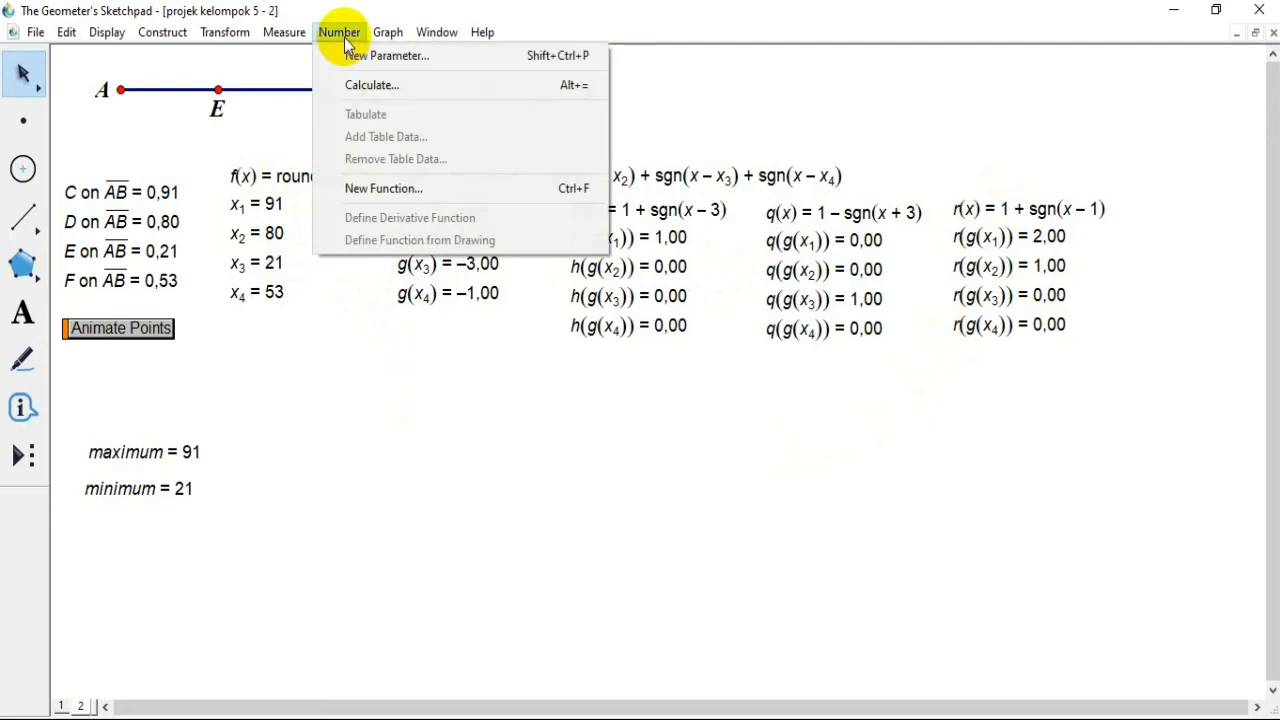
{"action": "left_click", "coordinate": [372, 85]}
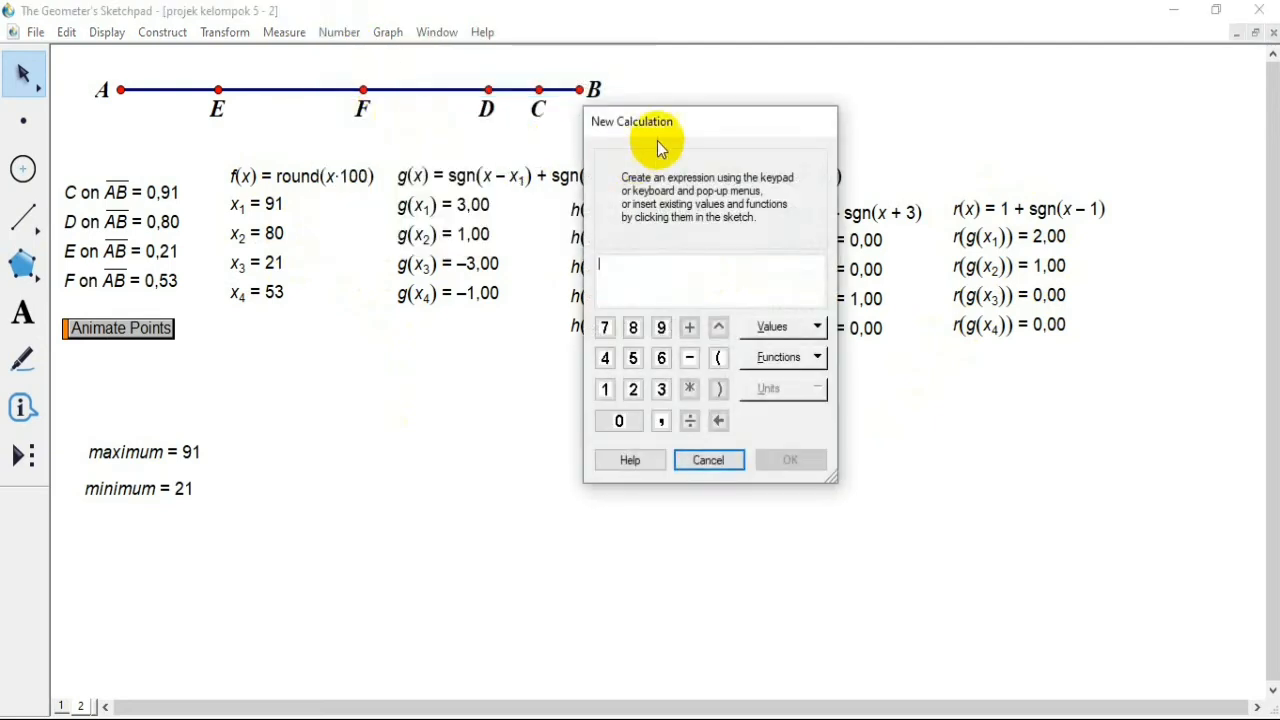
{"action": "left_click_drag", "start_coordinate": [677, 125], "coordinate": [615, 125]}
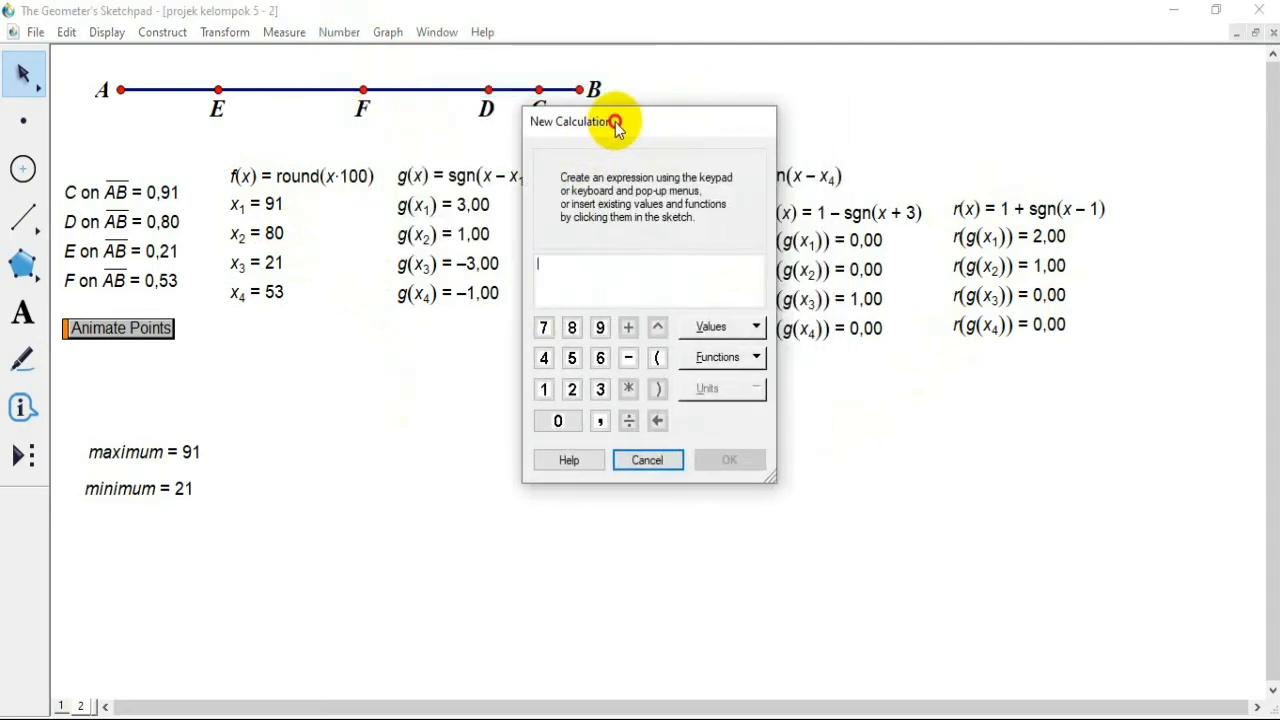
{"action": "left_click", "coordinate": [257, 204]}
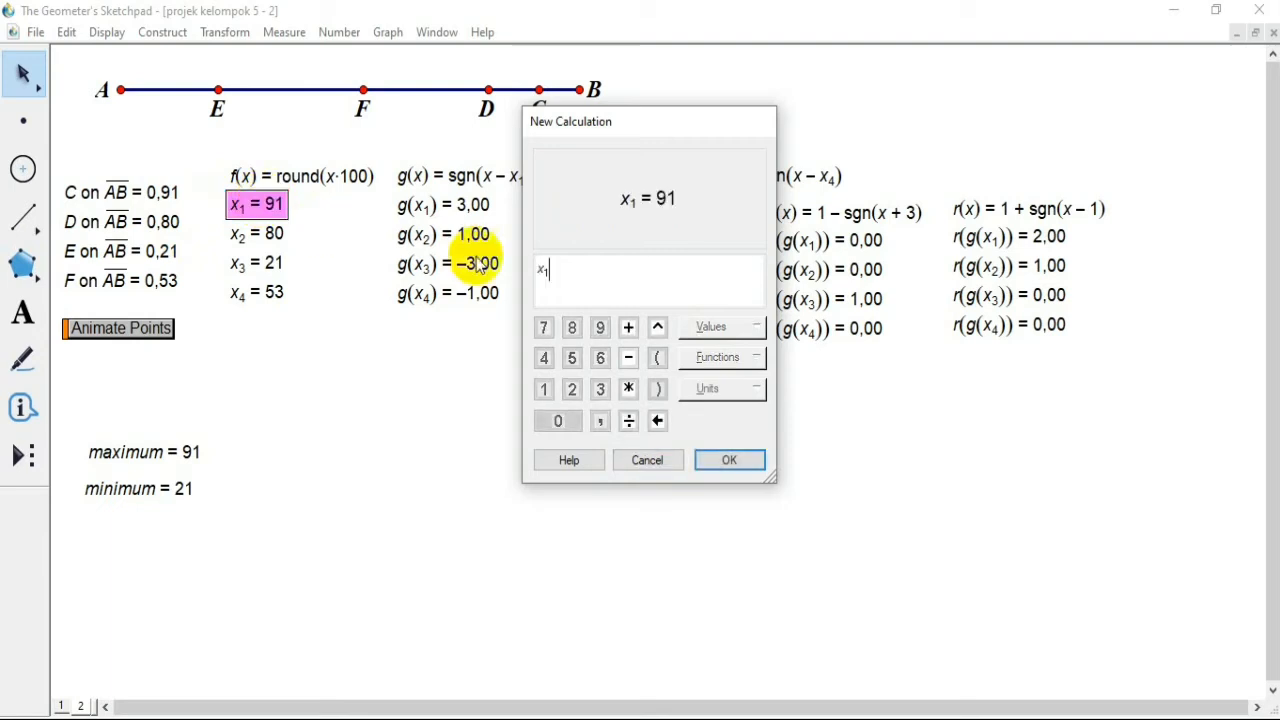
{"action": "left_click", "coordinate": [628, 390]}
{"action": "left_click", "coordinate": [1010, 249]}
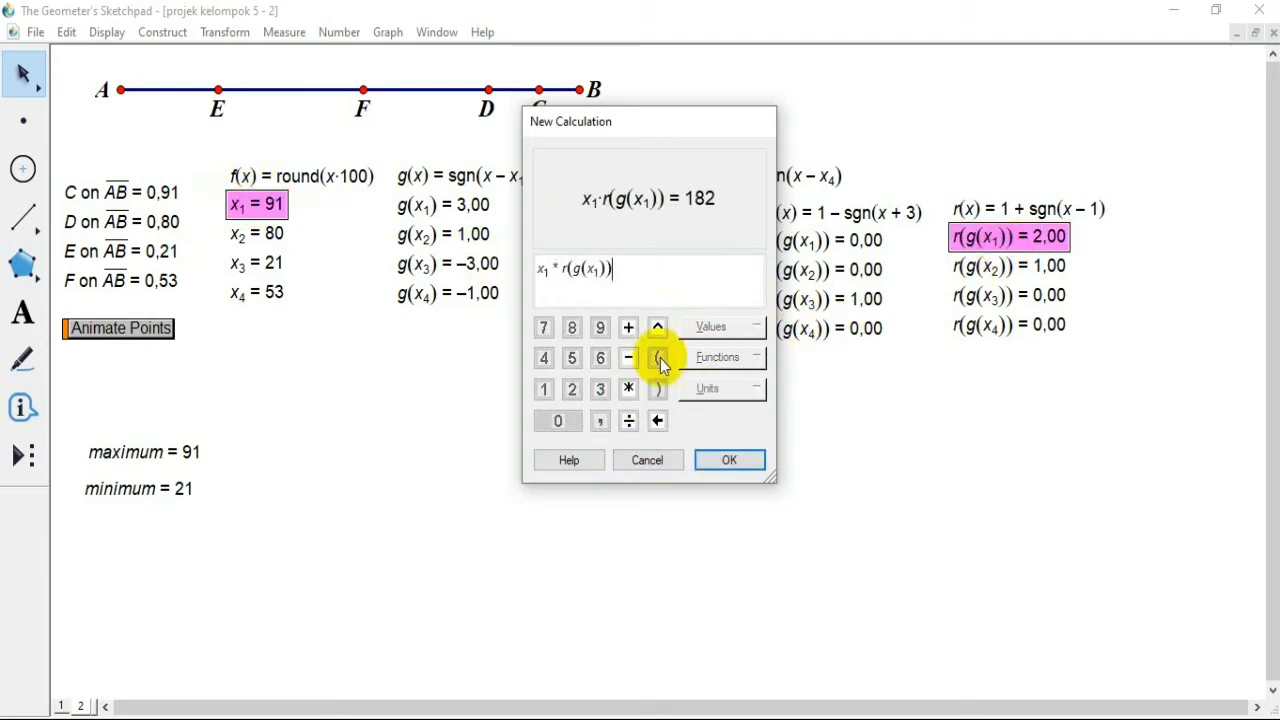
{"action": "left_click", "coordinate": [628, 328]}
{"action": "left_click", "coordinate": [285, 235]}
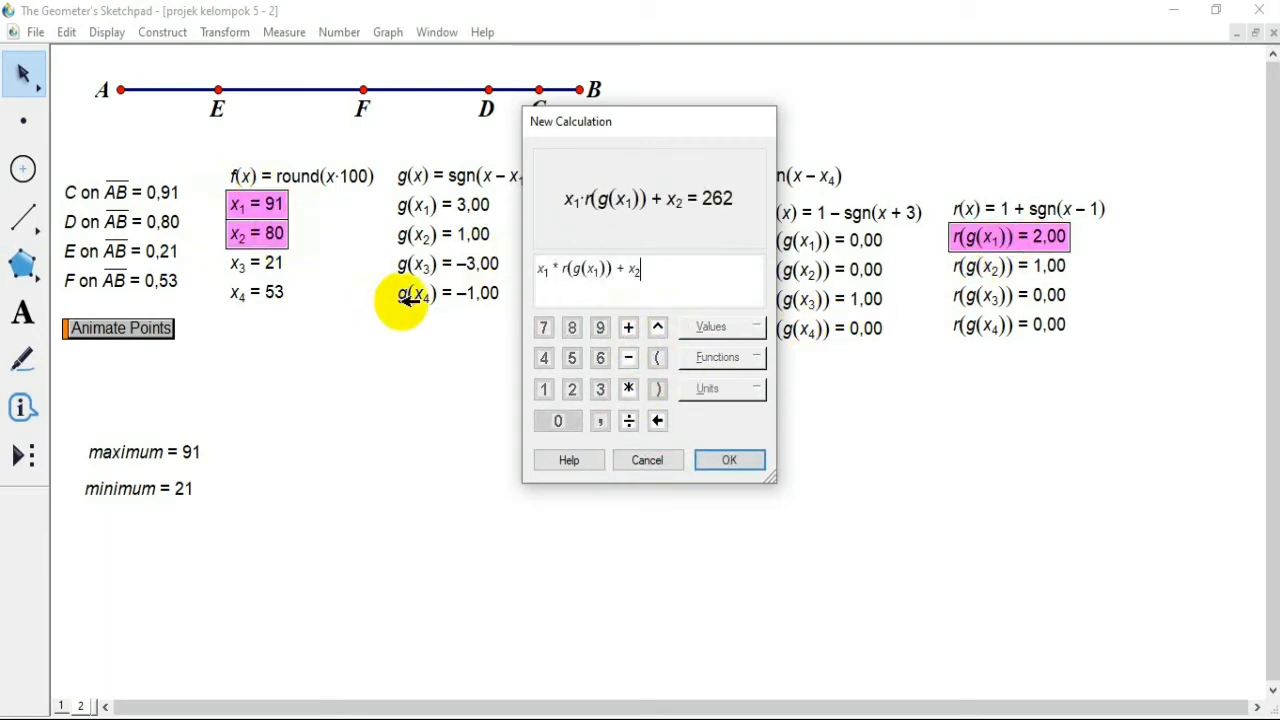
{"action": "left_click", "coordinate": [628, 389]}
{"action": "left_click", "coordinate": [956, 272]}
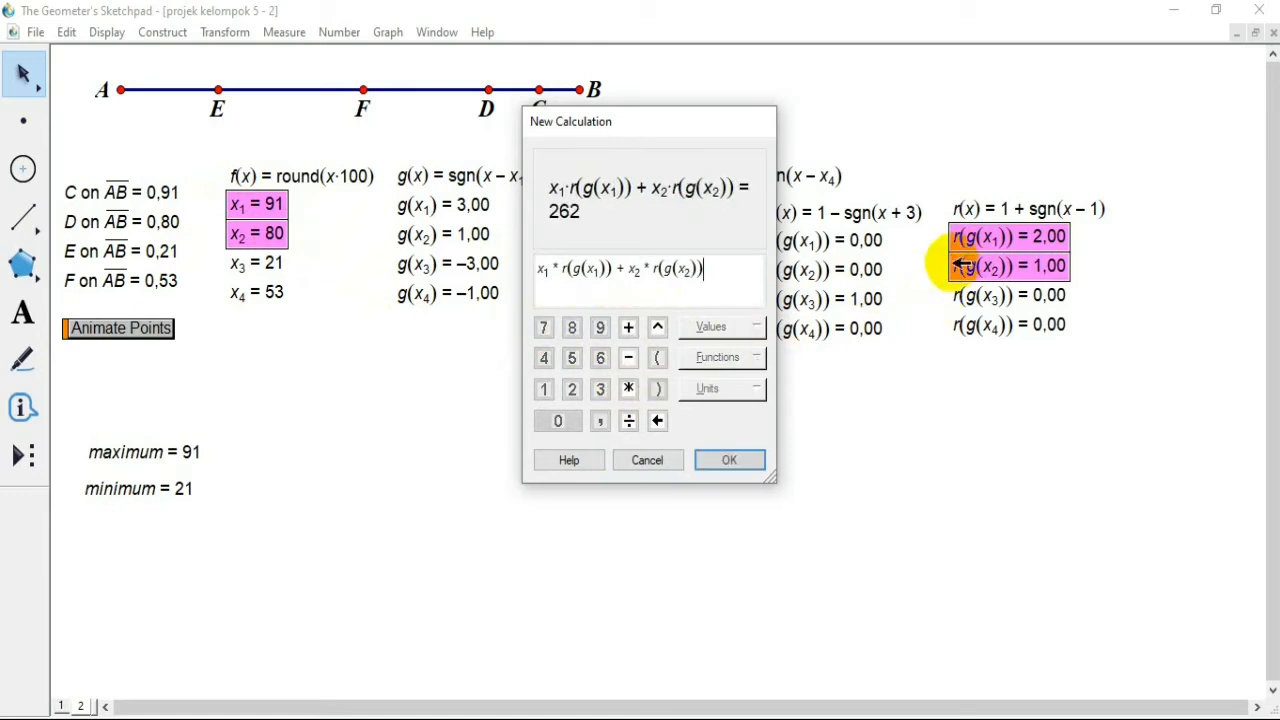
Step: Extend the calculation's expression with + x3*r(g(x3)) + x4*r(g(x4))
{"action": "left_click", "coordinate": [630, 328]}
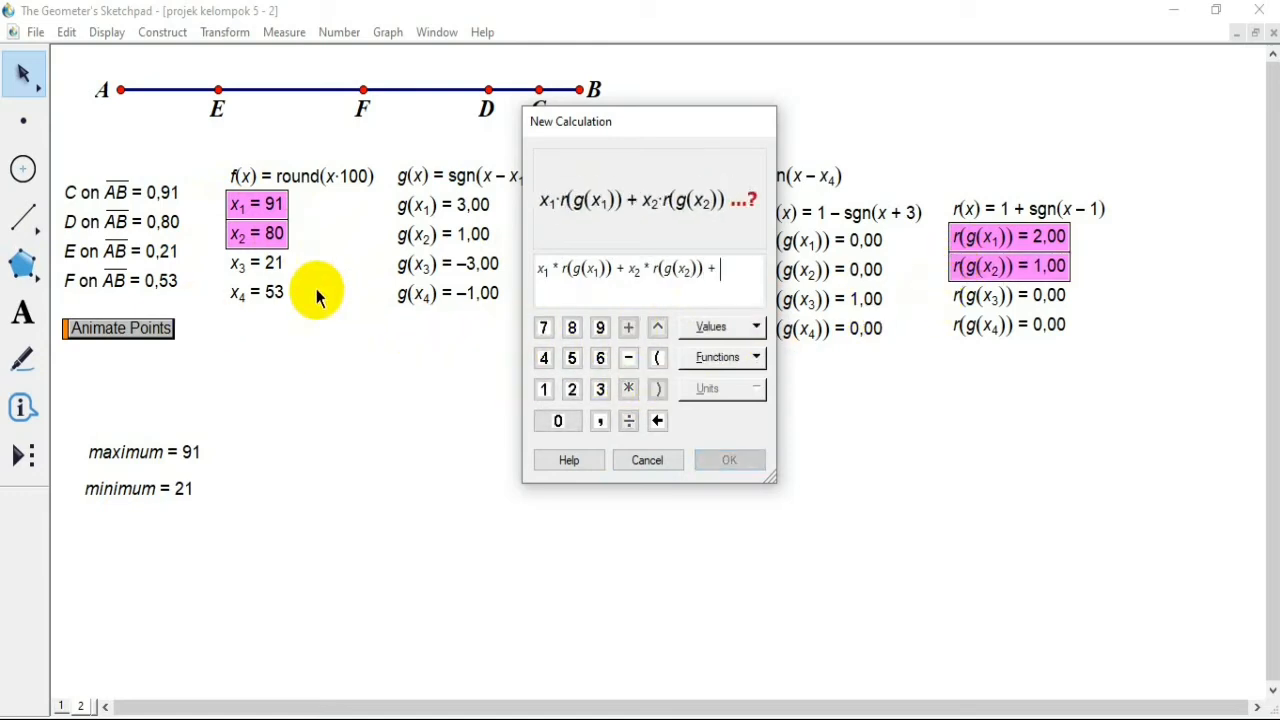
{"action": "left_click", "coordinate": [272, 264]}
{"action": "left_click", "coordinate": [628, 389]}
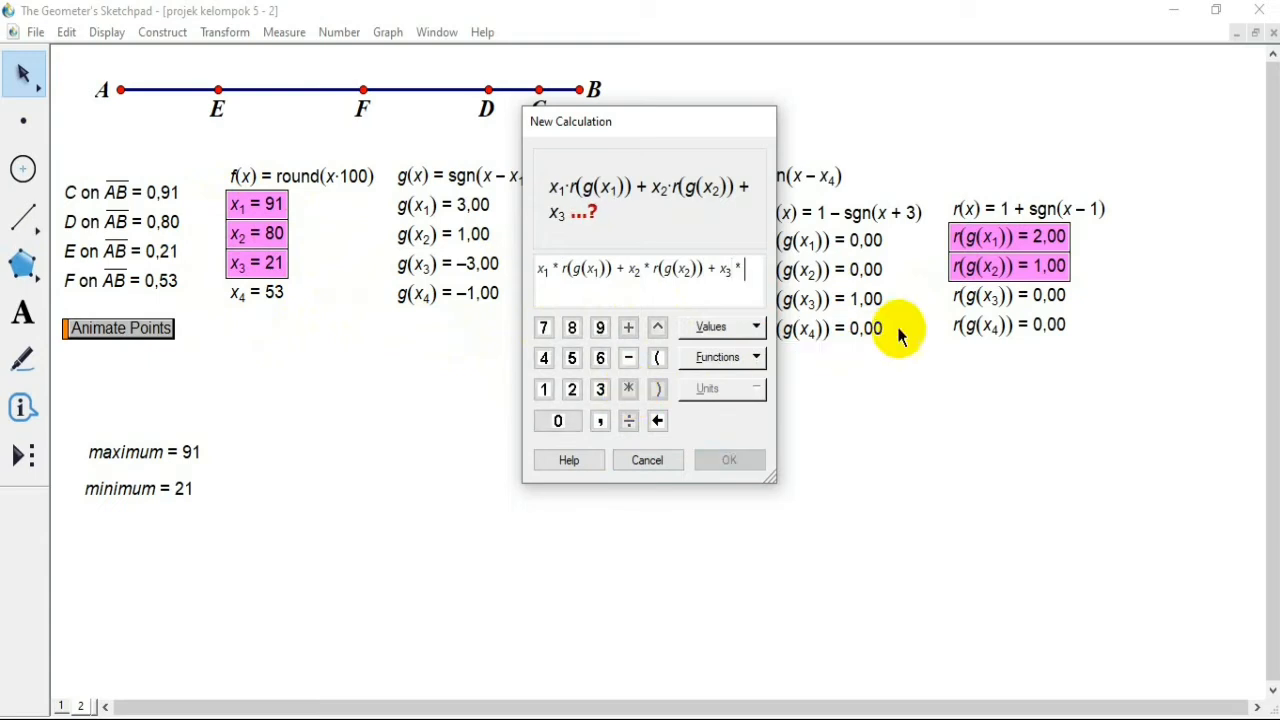
{"action": "left_click", "coordinate": [985, 295]}
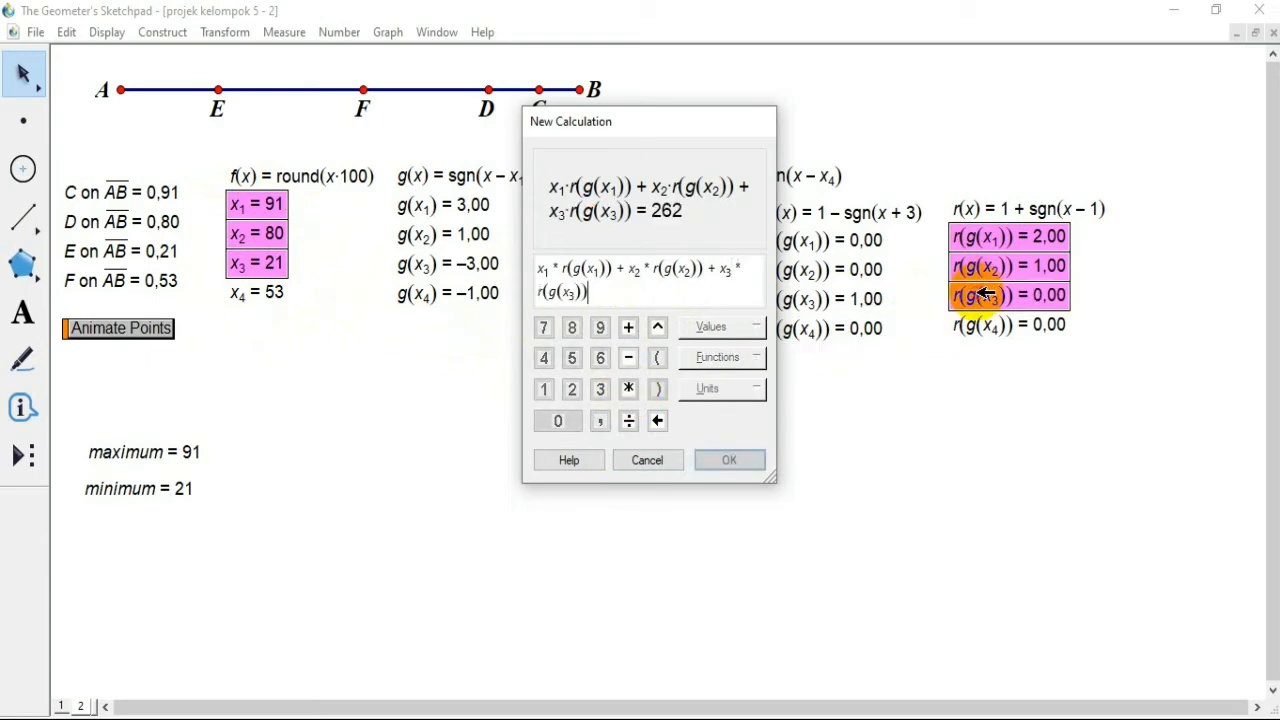
{"action": "left_click", "coordinate": [626, 330]}
{"action": "left_click", "coordinate": [257, 293]}
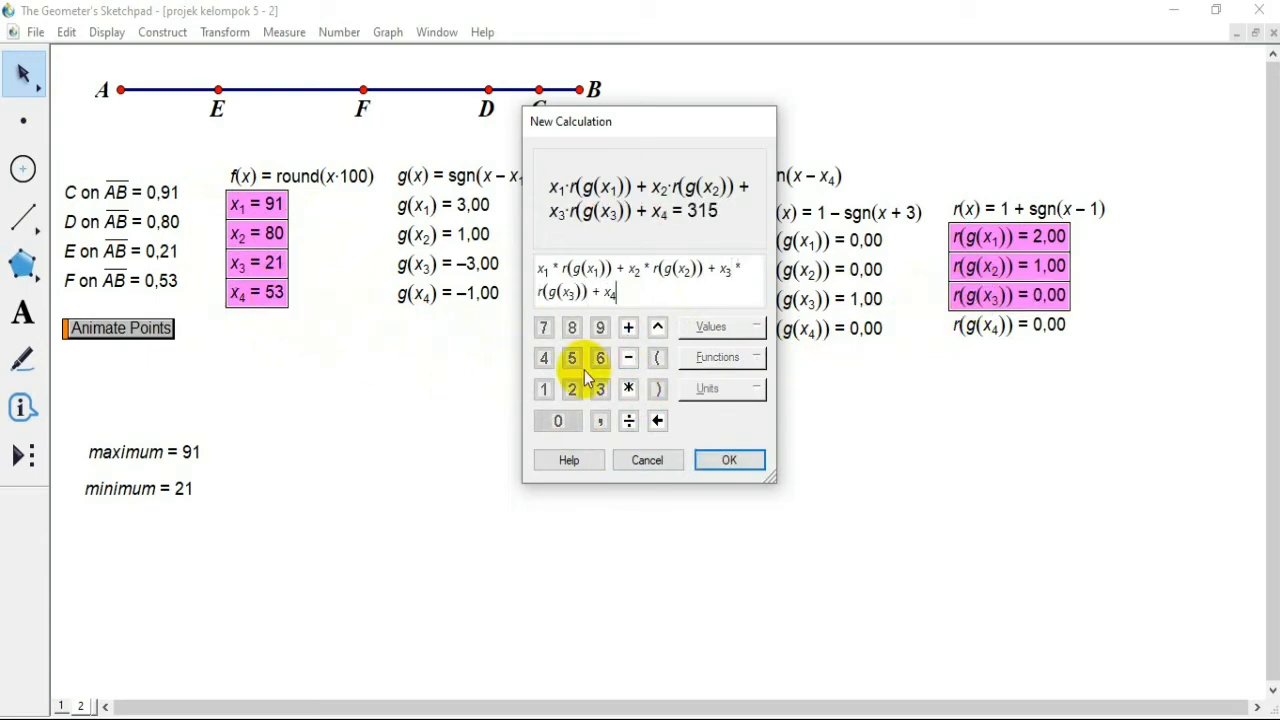
{"action": "left_click", "coordinate": [628, 389]}
{"action": "left_click", "coordinate": [985, 325]}
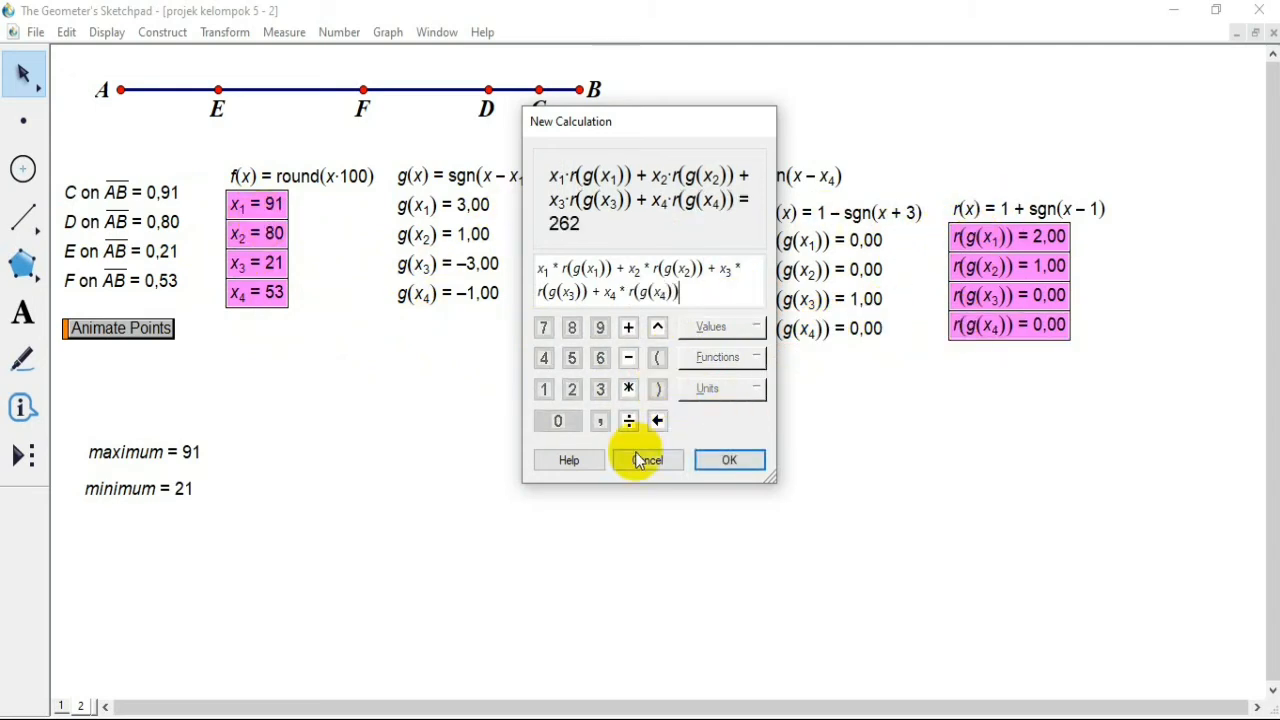
Step: Subtract 2*maximum in the expression to complete the calculation, and place the result in the empty area below the g values
{"action": "left_click", "coordinate": [625, 360]}
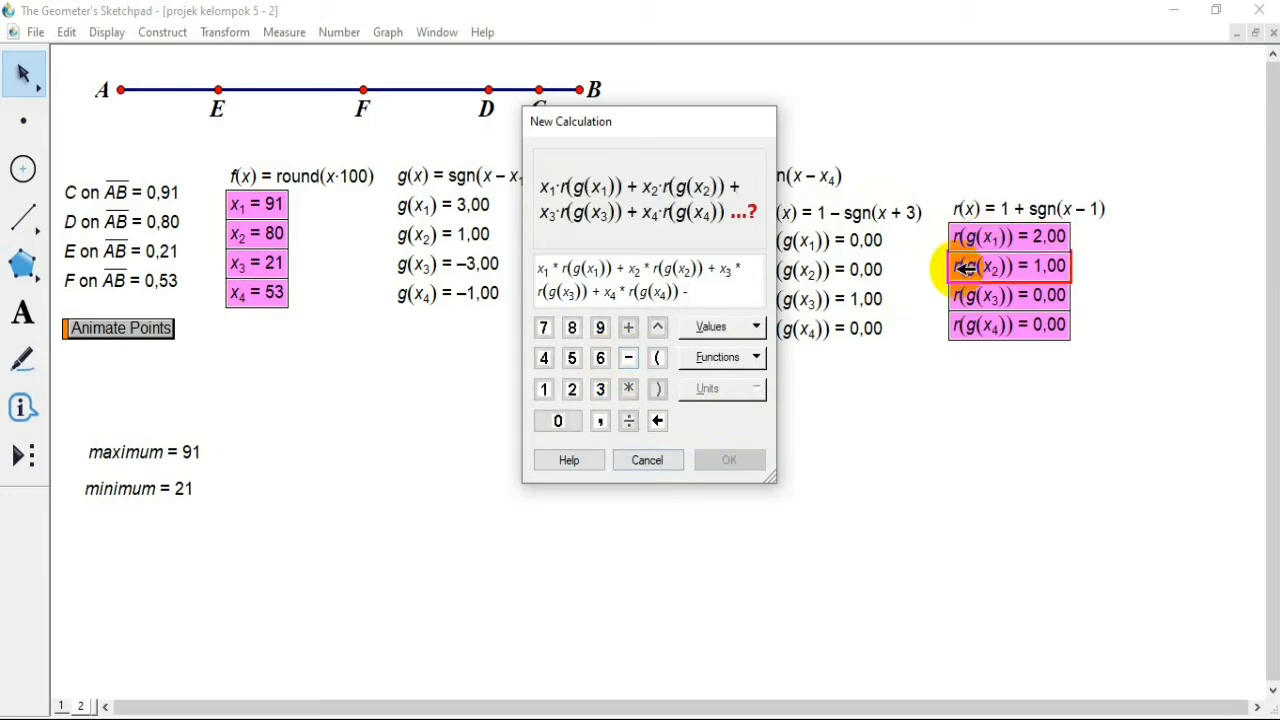
{"action": "left_click", "coordinate": [571, 389]}
{"action": "left_click", "coordinate": [628, 389]}
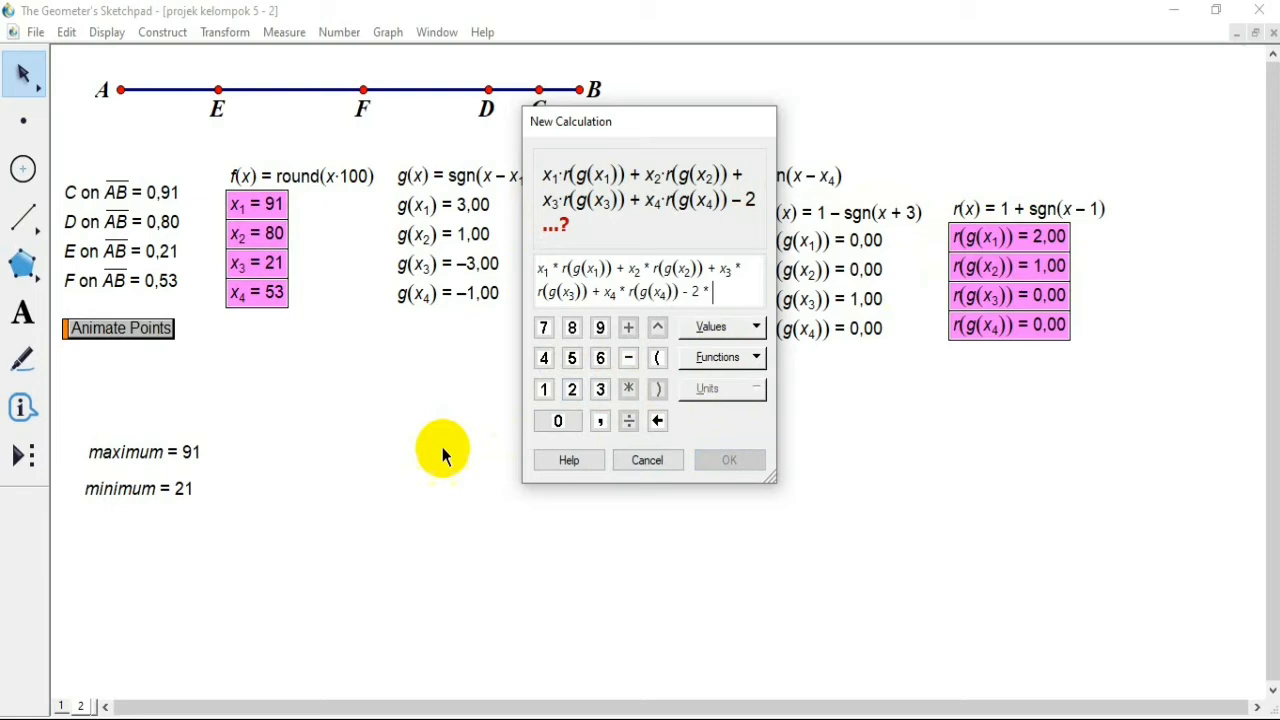
{"action": "left_click", "coordinate": [198, 452]}
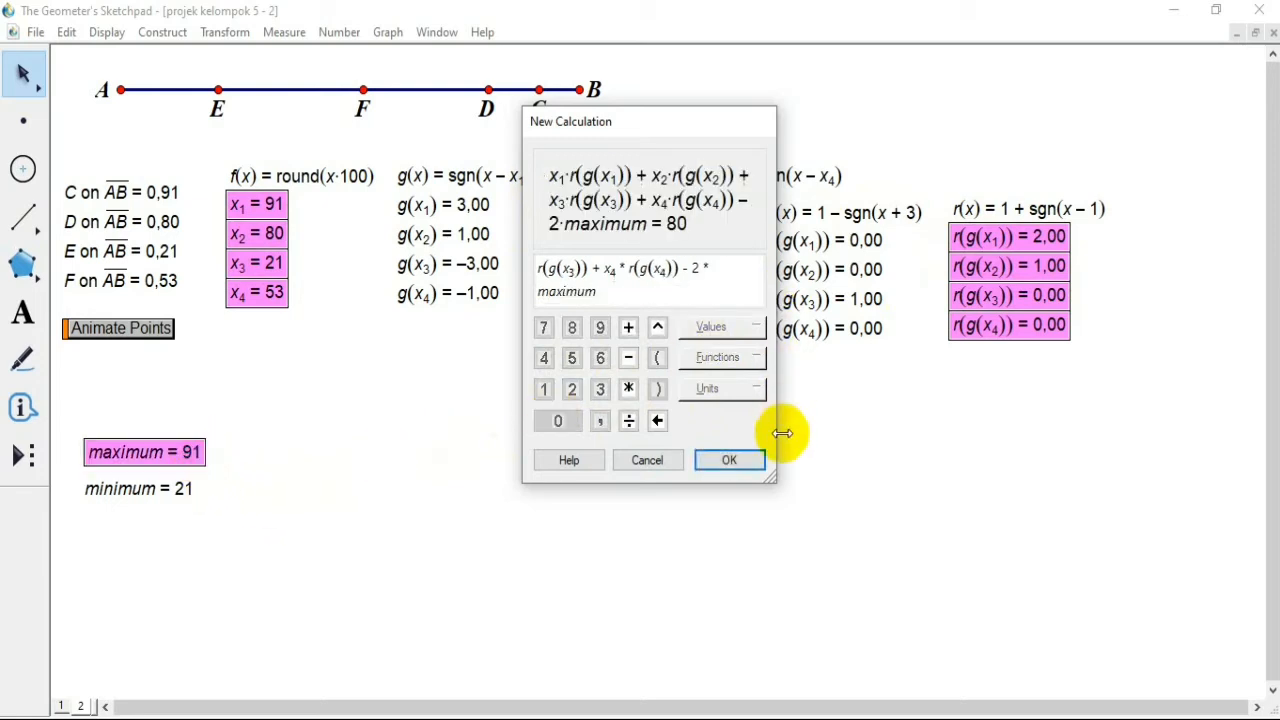
{"action": "left_click", "coordinate": [745, 465]}
{"action": "left_click_drag", "start_coordinate": [986, 354], "coordinate": [440, 390]}
{"action": "left_click", "coordinate": [677, 475]}
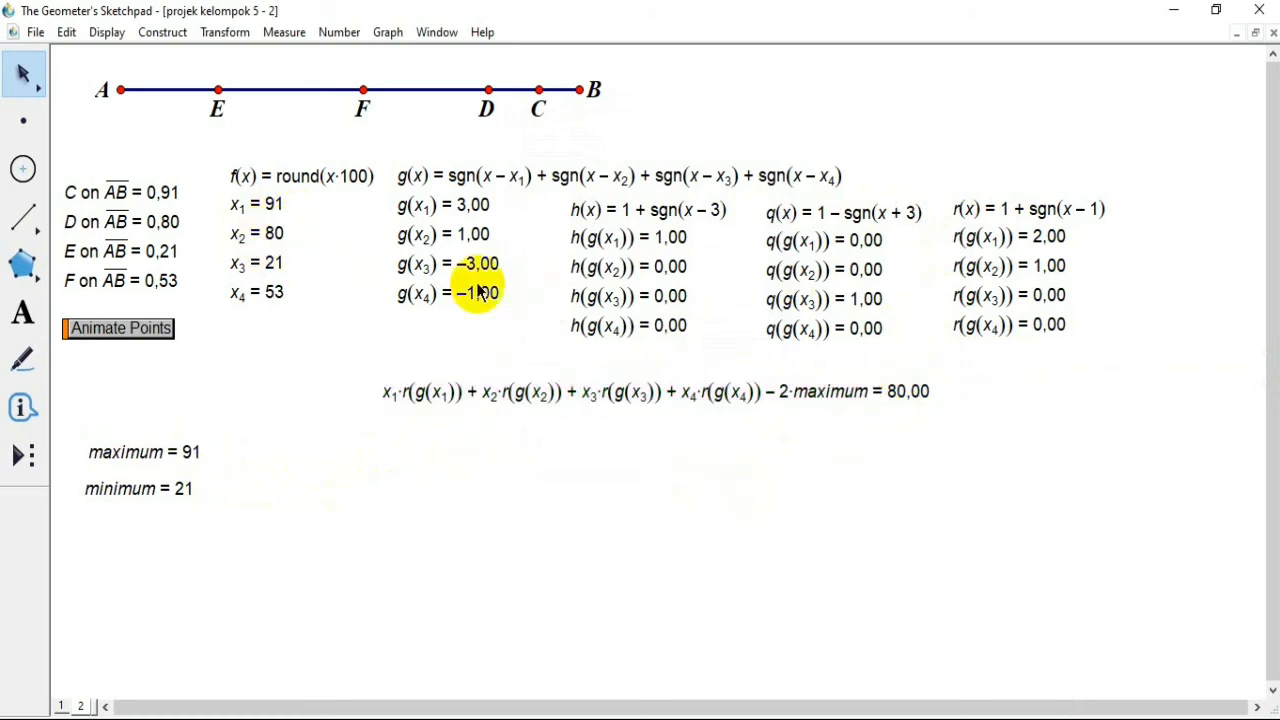
Step: Change the label of the new calculation to N[3]
{"action": "left_click", "coordinate": [787, 394]}
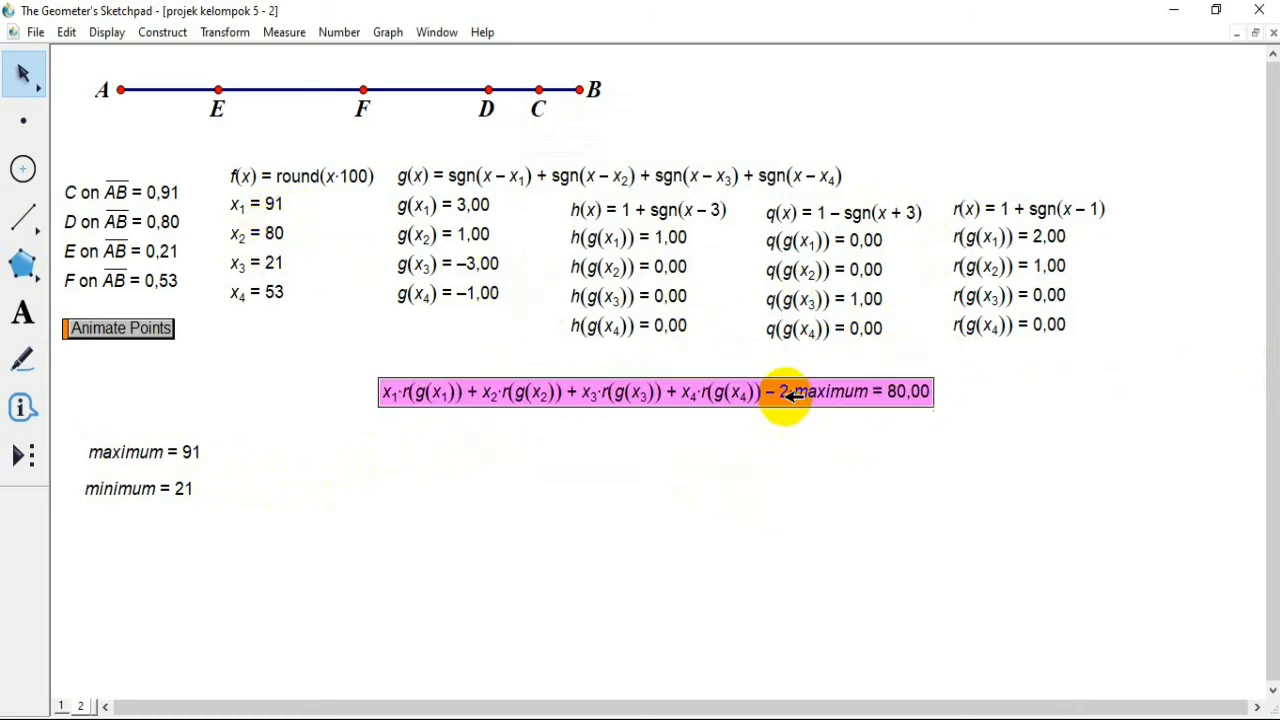
{"action": "right_click", "coordinate": [787, 394]}
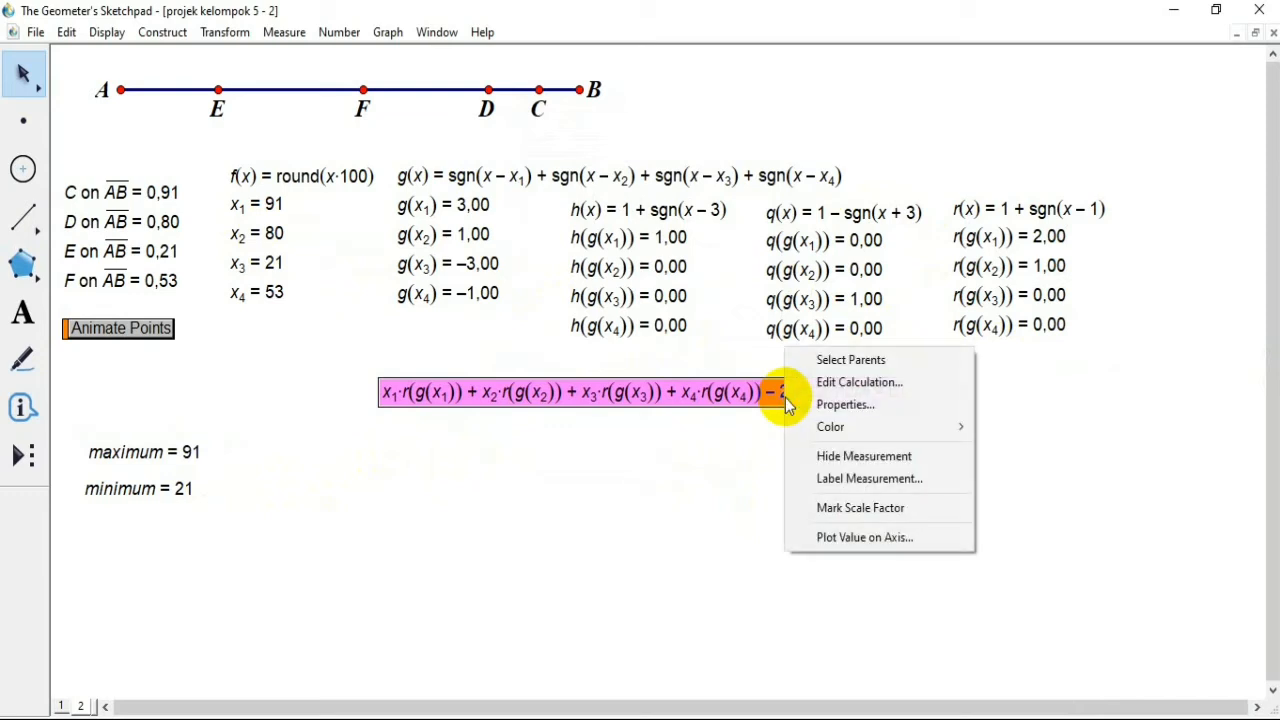
{"action": "left_click", "coordinate": [862, 403]}
{"action": "left_click", "coordinate": [545, 205]}
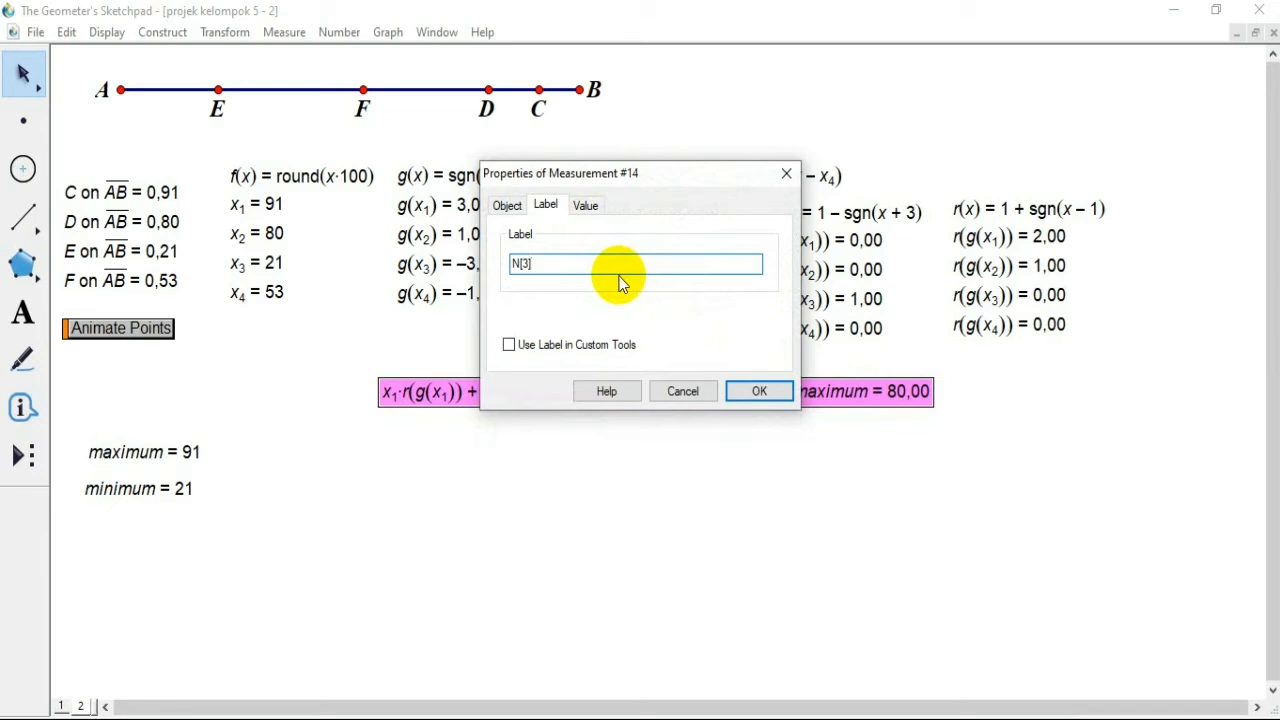
{"action": "left_click", "coordinate": [762, 400]}
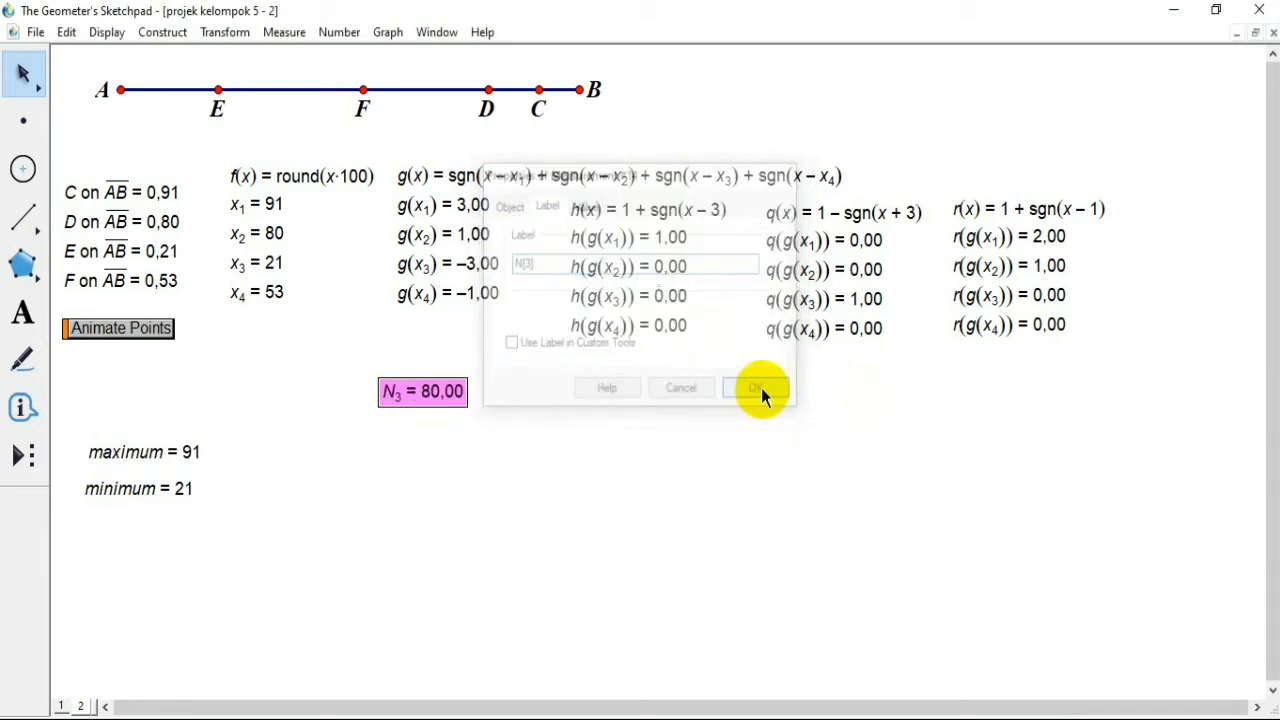
Step: Set the precision of N3 to units and place it below the minimum value, leaving it deselected
{"action": "right_click", "coordinate": [395, 393]}
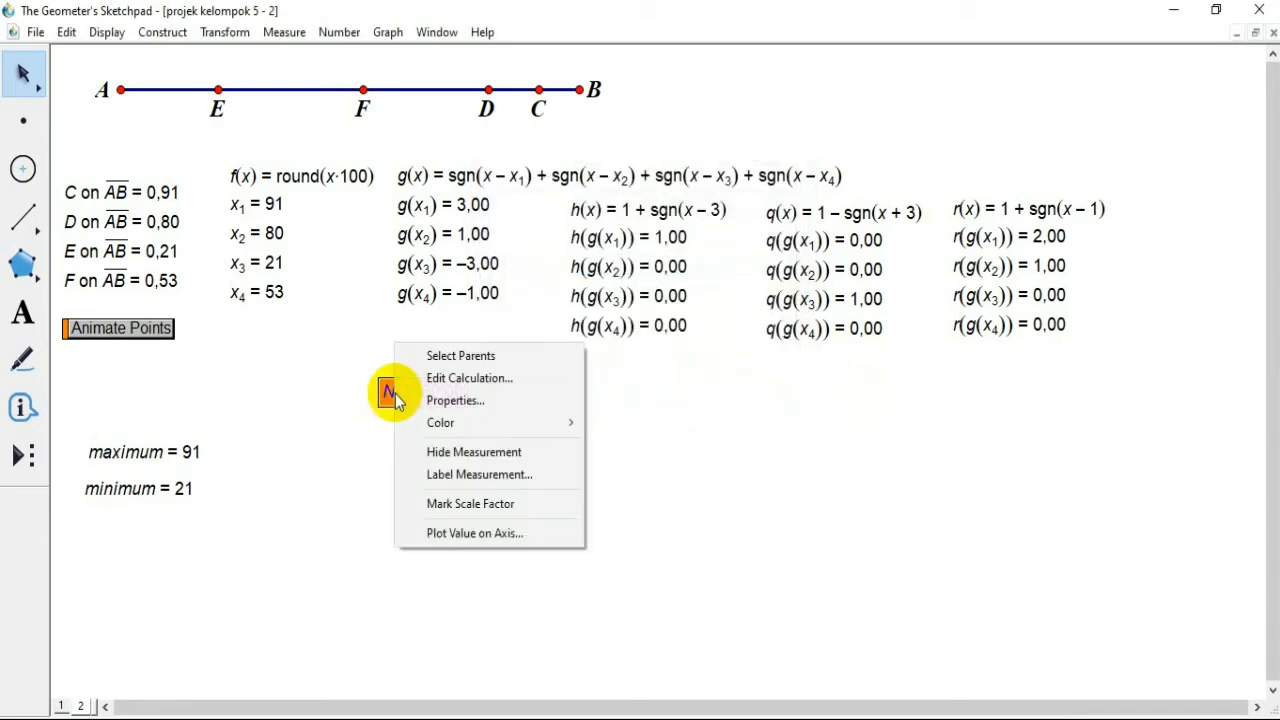
{"action": "left_click", "coordinate": [445, 399]}
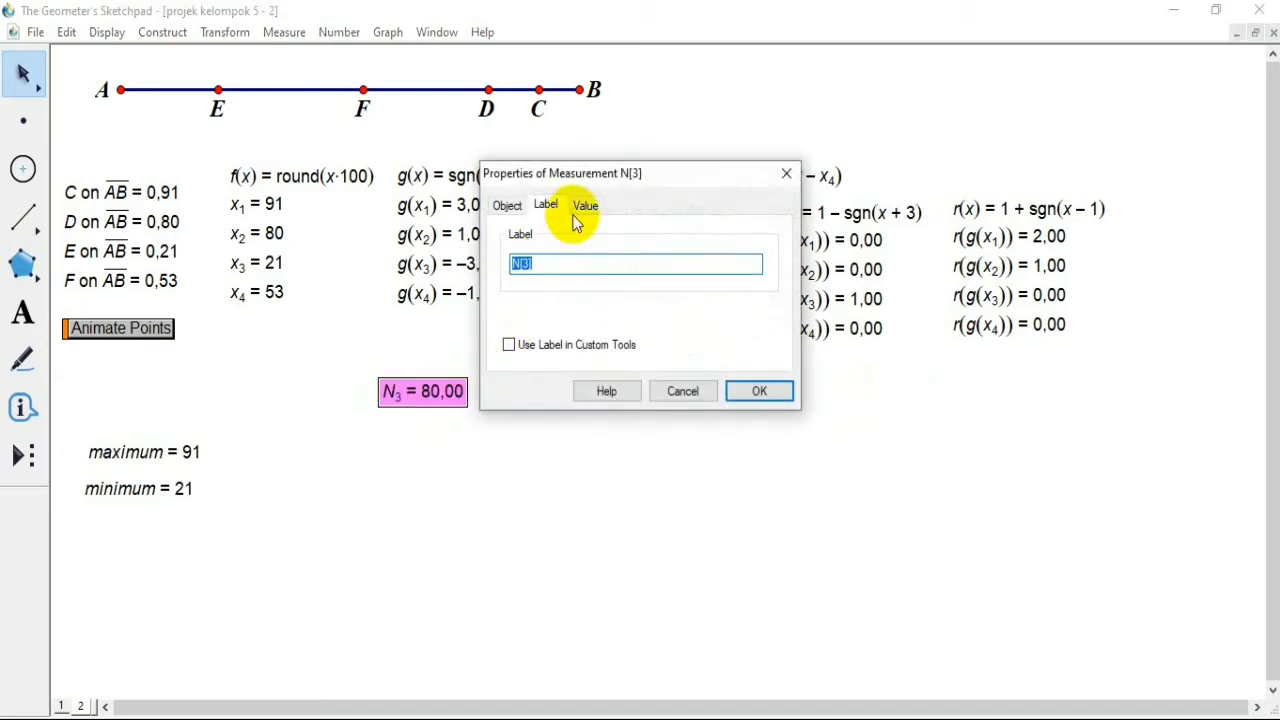
{"action": "left_click", "coordinate": [584, 206]}
{"action": "left_click", "coordinate": [612, 251]}
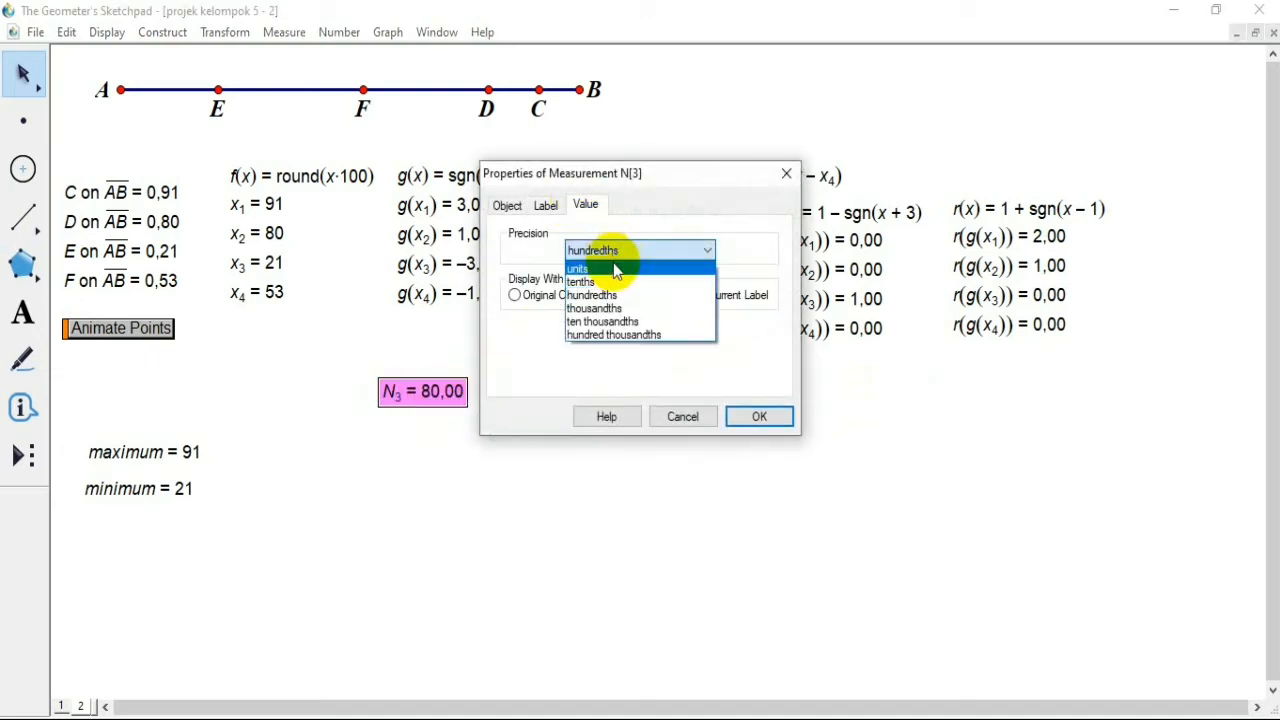
{"action": "left_click", "coordinate": [600, 263]}
{"action": "left_click", "coordinate": [760, 417]}
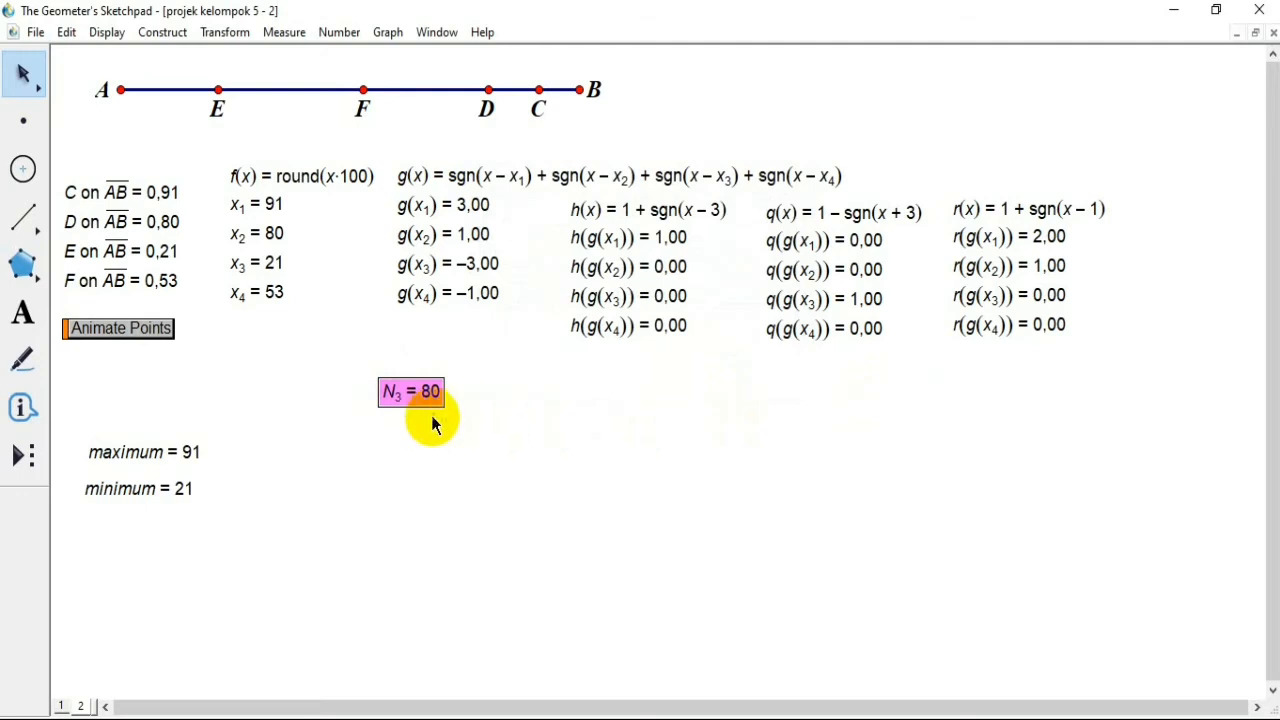
{"action": "left_click_drag", "start_coordinate": [416, 397], "coordinate": [128, 540]}
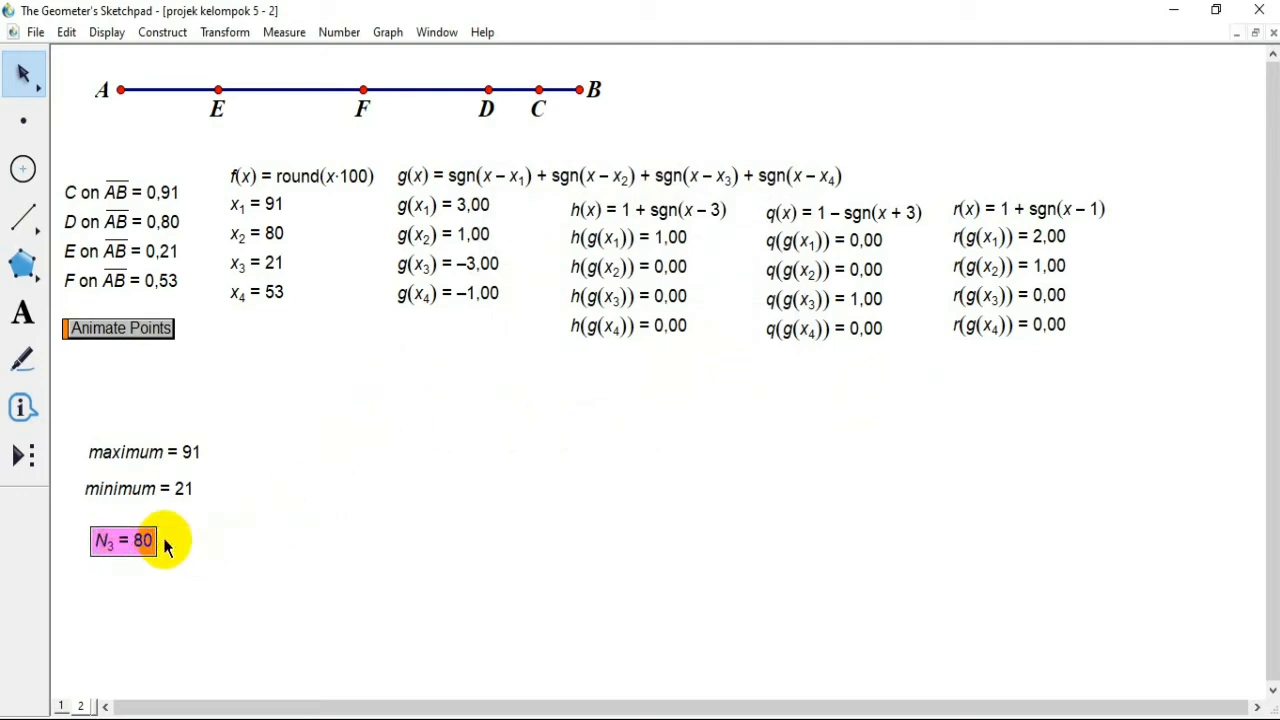
{"action": "left_click", "coordinate": [273, 532]}
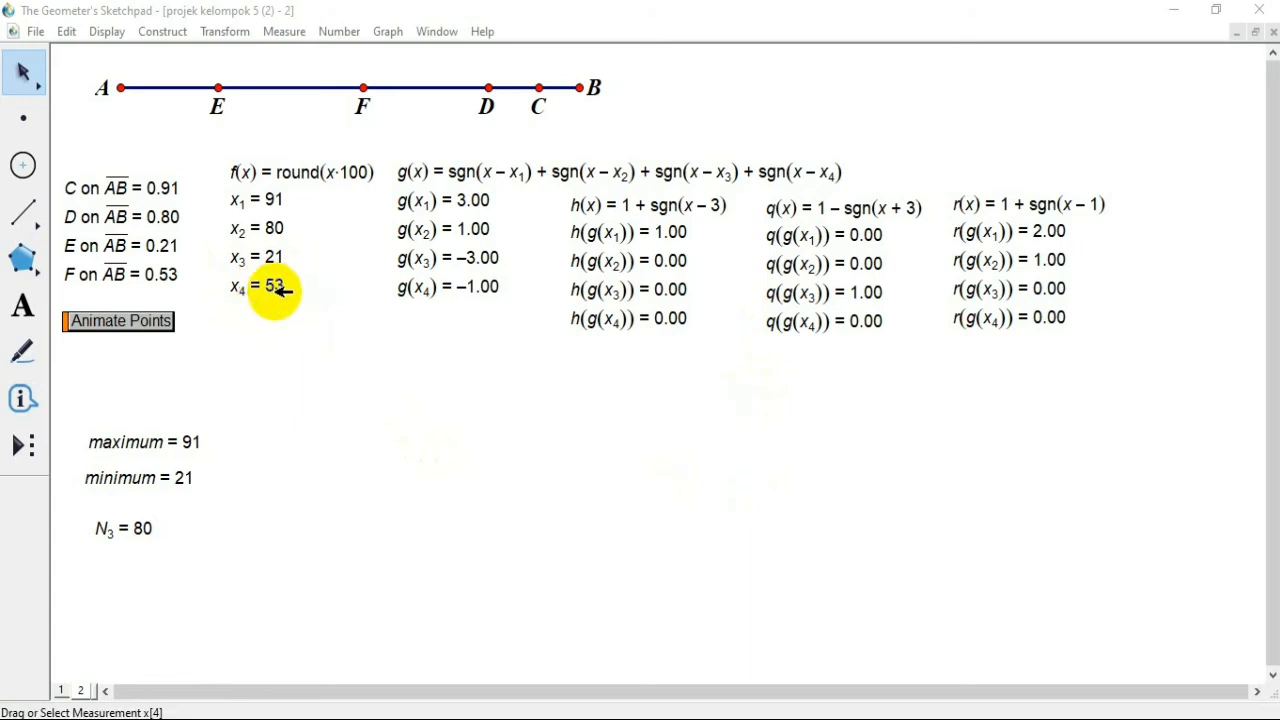
Step: Define the new function s(x) = 1 - sgn(x + 1), then deselect it
{"action": "left_click", "coordinate": [340, 32]}
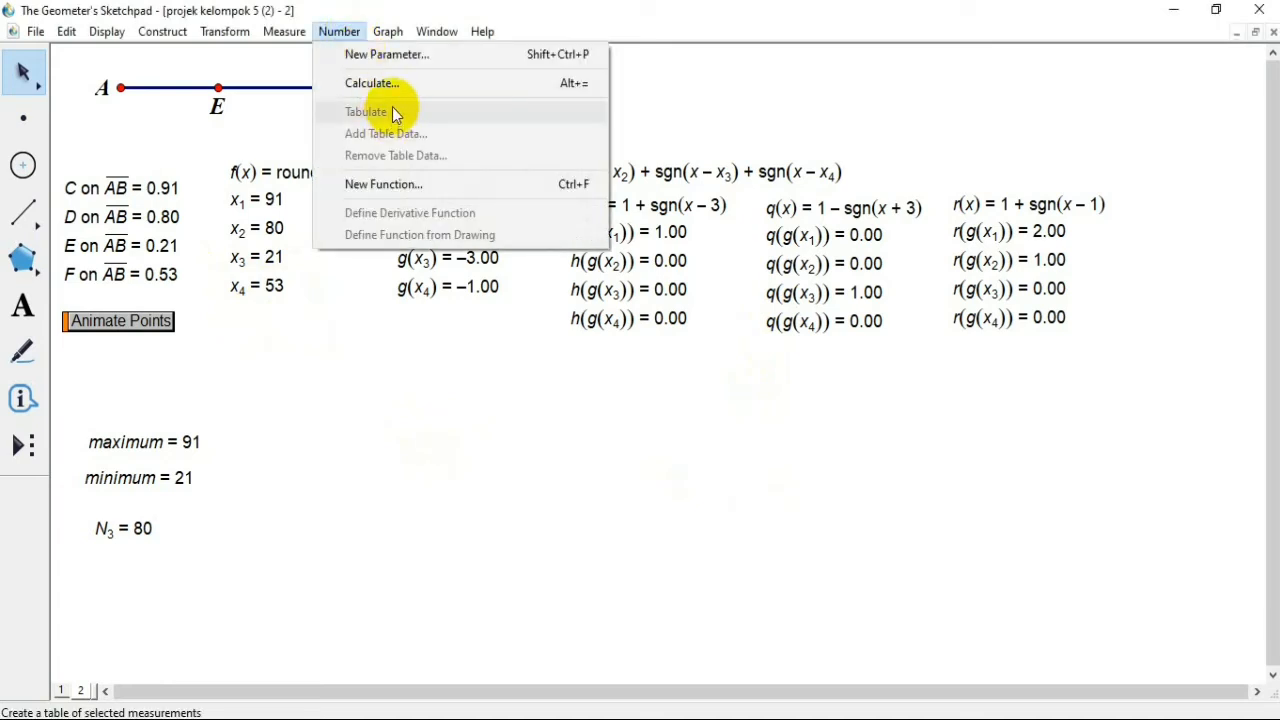
{"action": "left_click", "coordinate": [404, 189]}
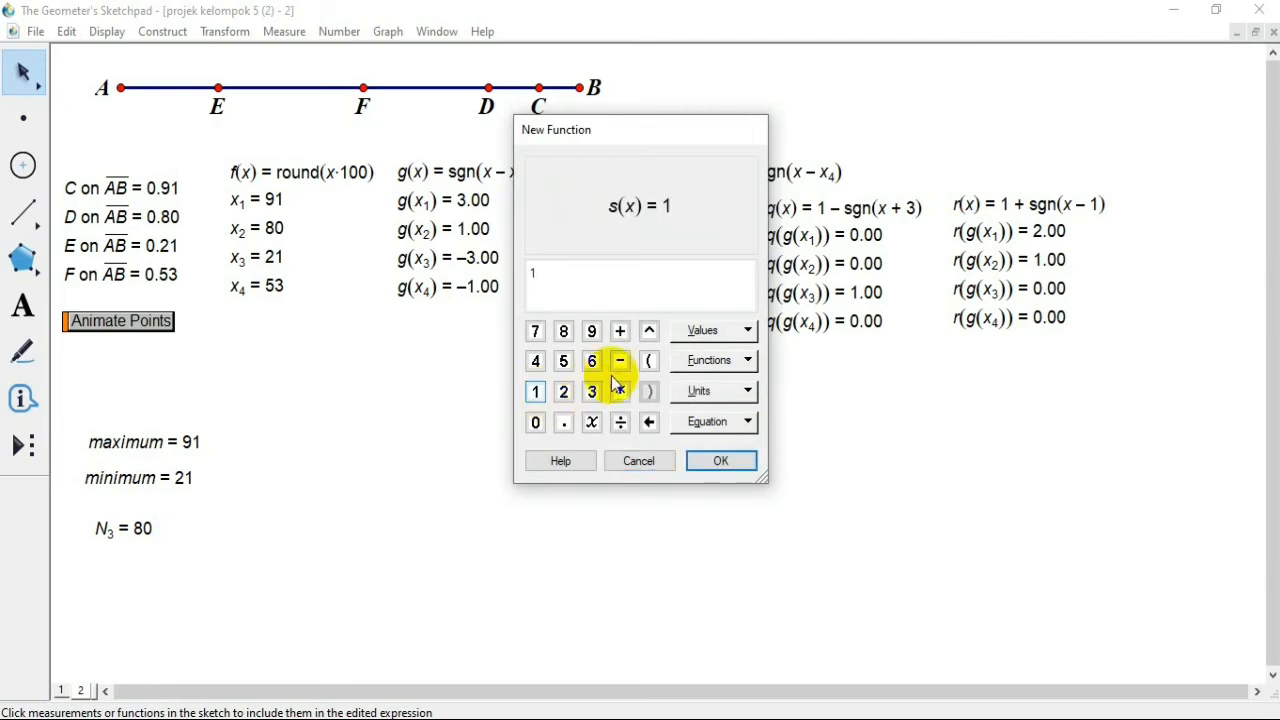
{"action": "left_click", "coordinate": [746, 360]}
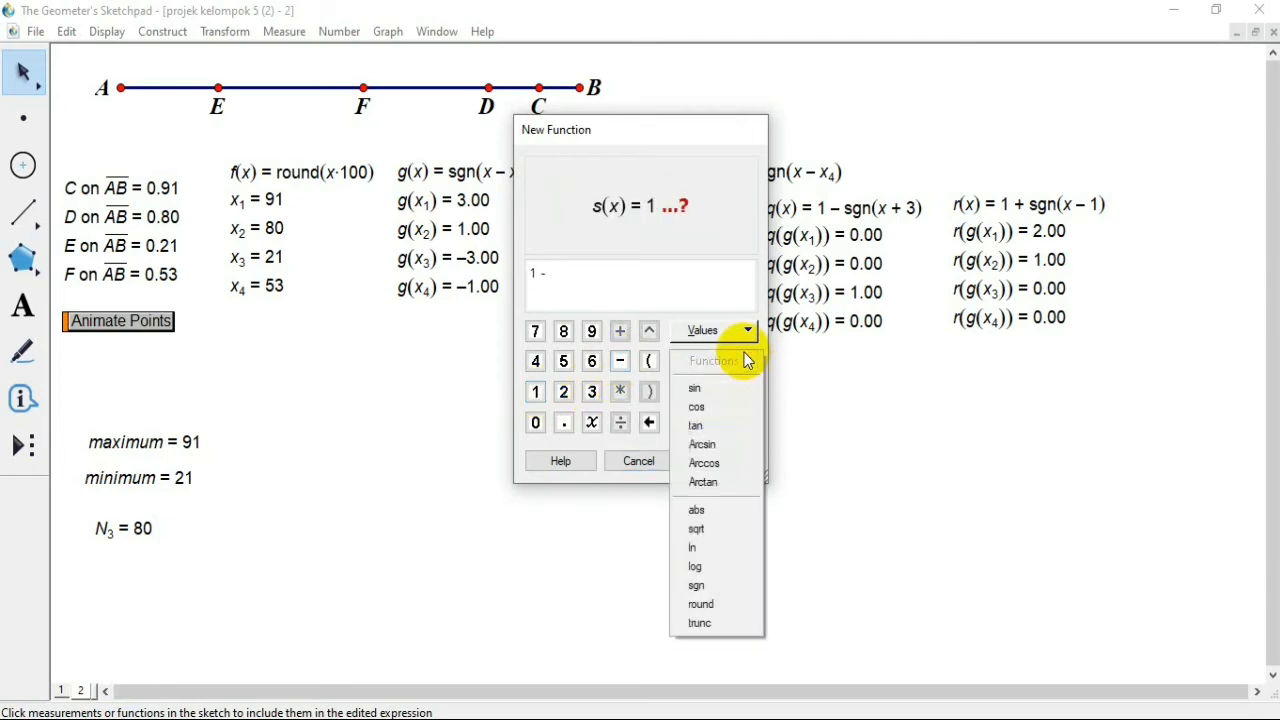
{"action": "left_click", "coordinate": [722, 585]}
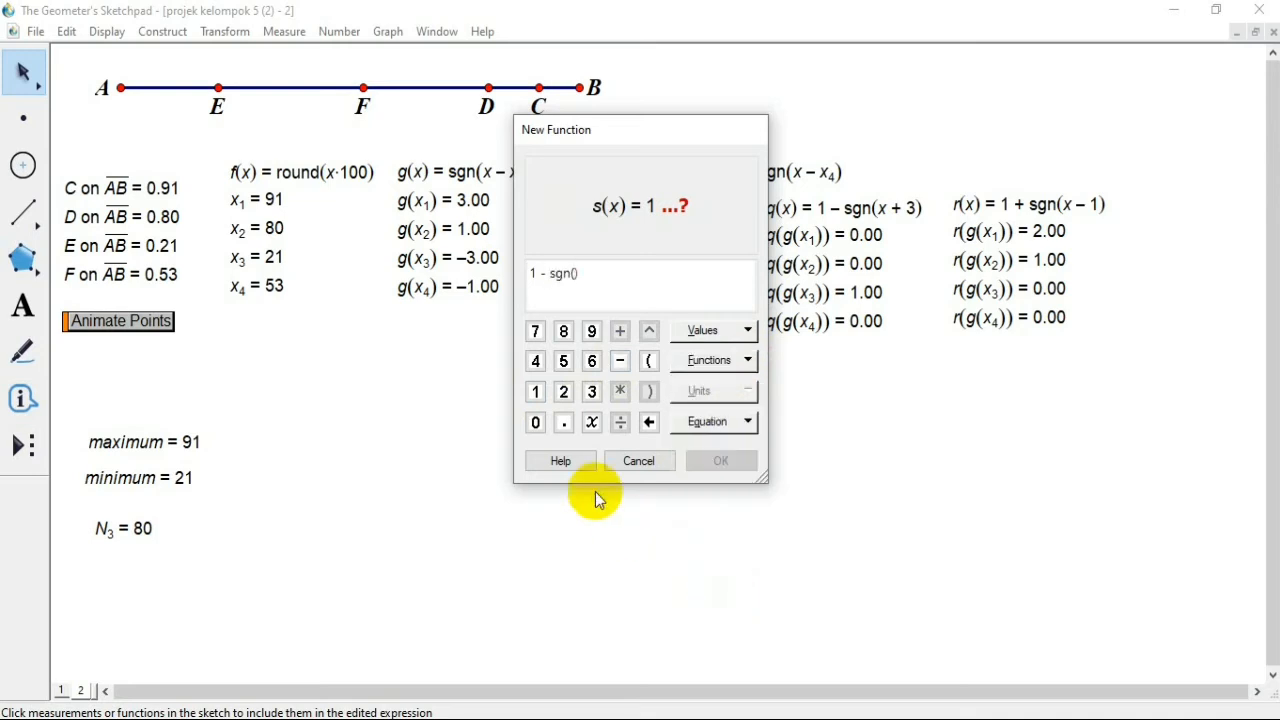
{"action": "left_click", "coordinate": [592, 421]}
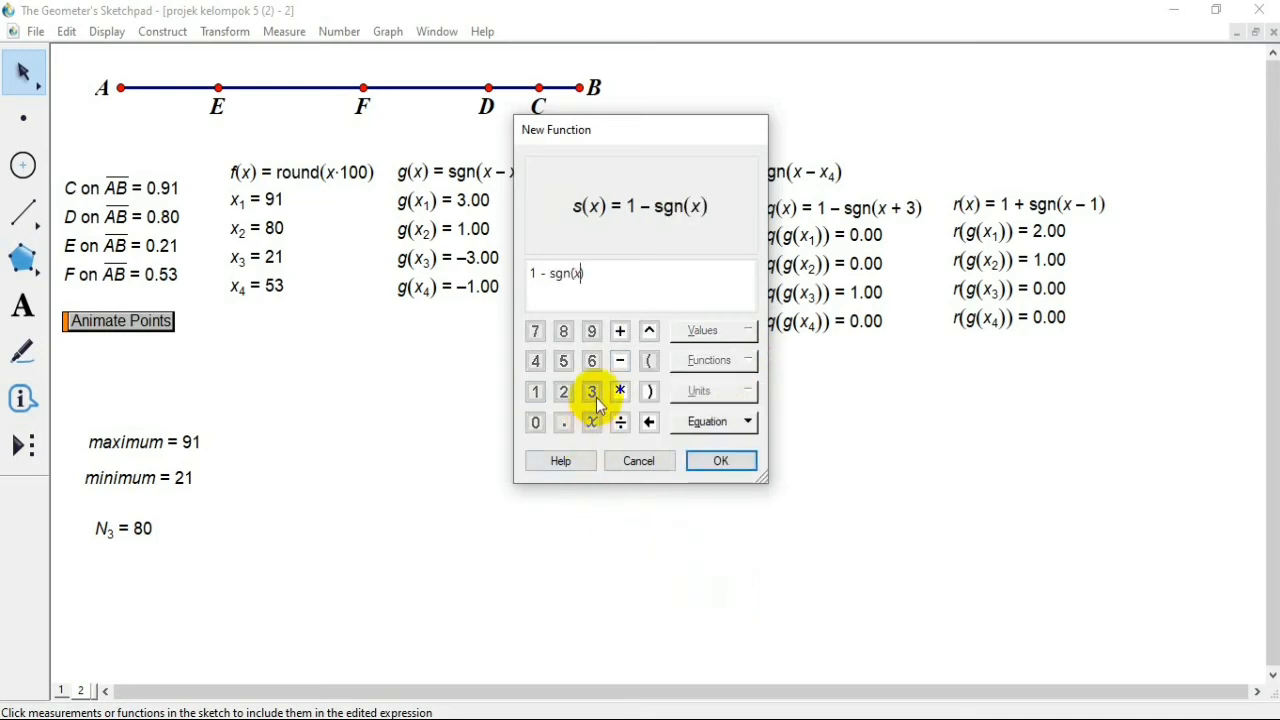
{"action": "left_click", "coordinate": [620, 331]}
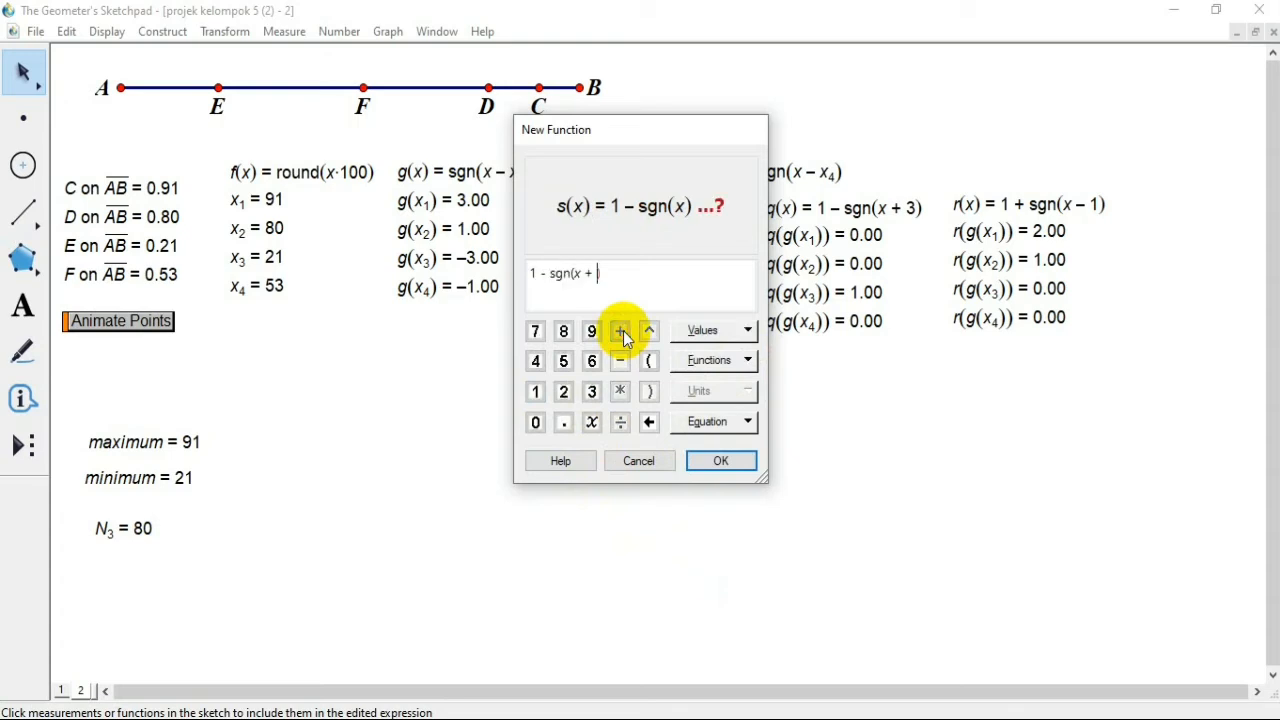
{"action": "left_click", "coordinate": [536, 390]}
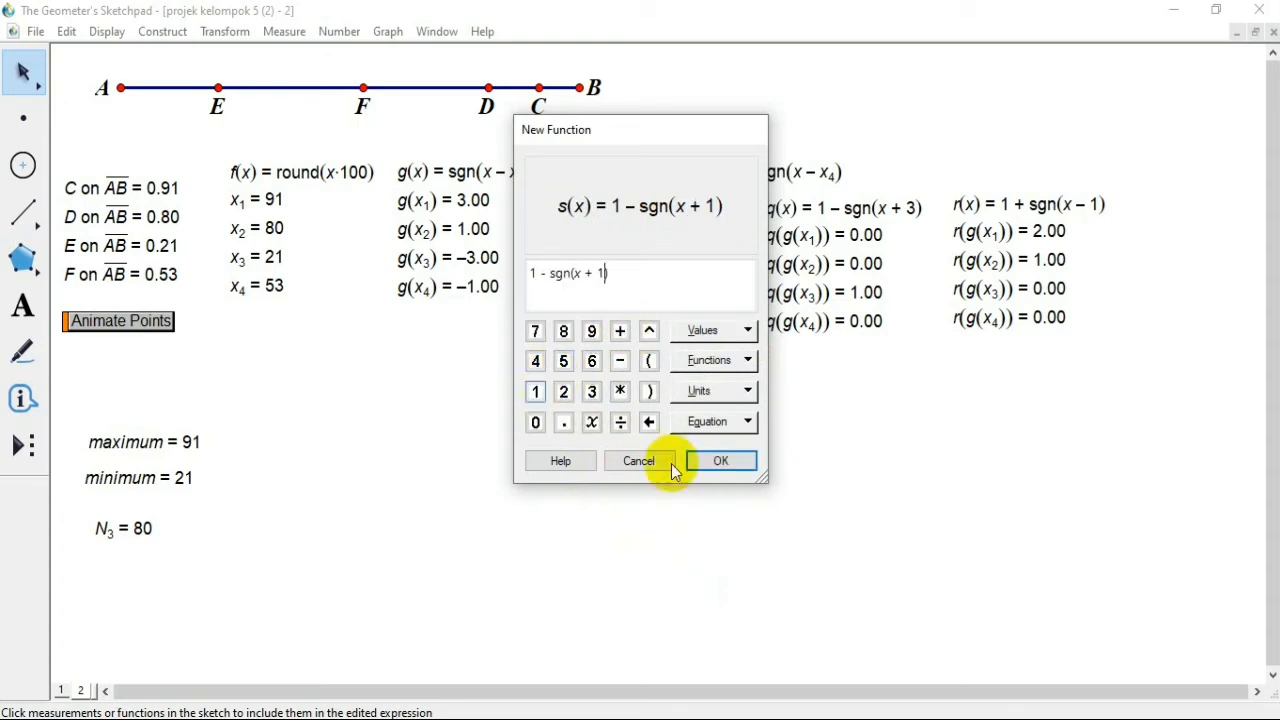
{"action": "left_click", "coordinate": [724, 462]}
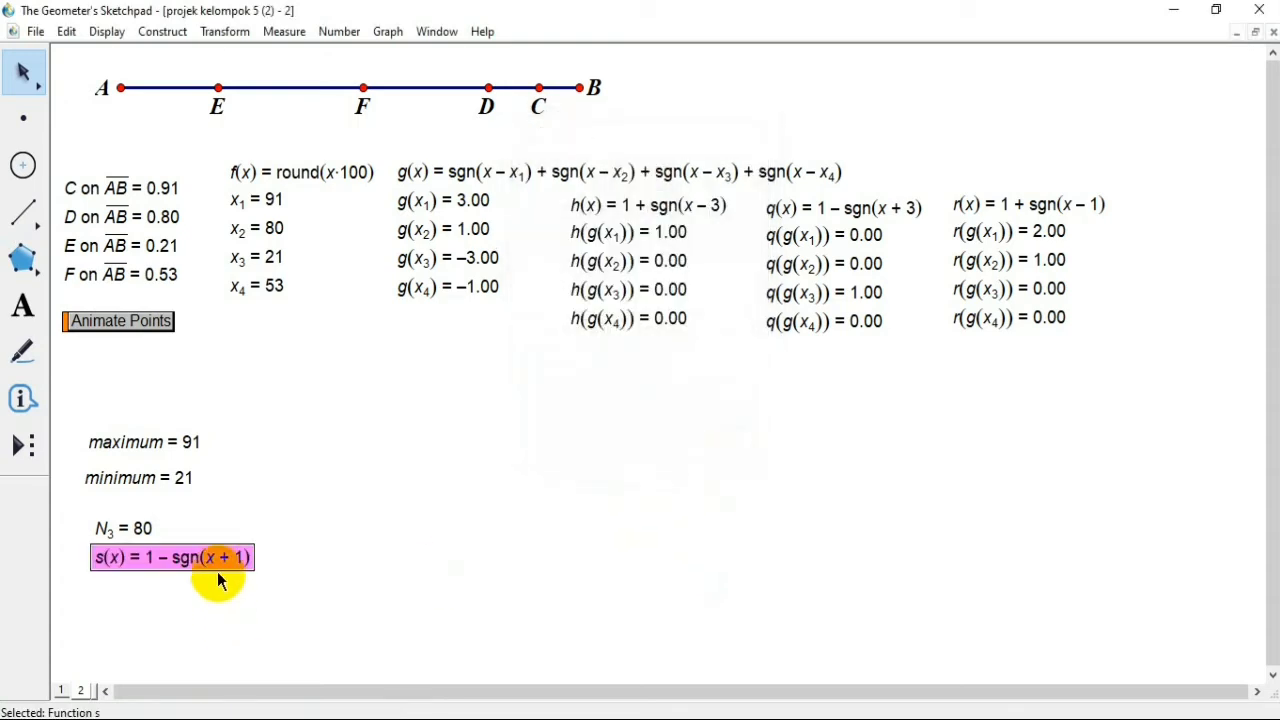
{"action": "left_click_drag", "start_coordinate": [218, 575], "coordinate": [719, 381]}
{"action": "left_click", "coordinate": [719, 381]}
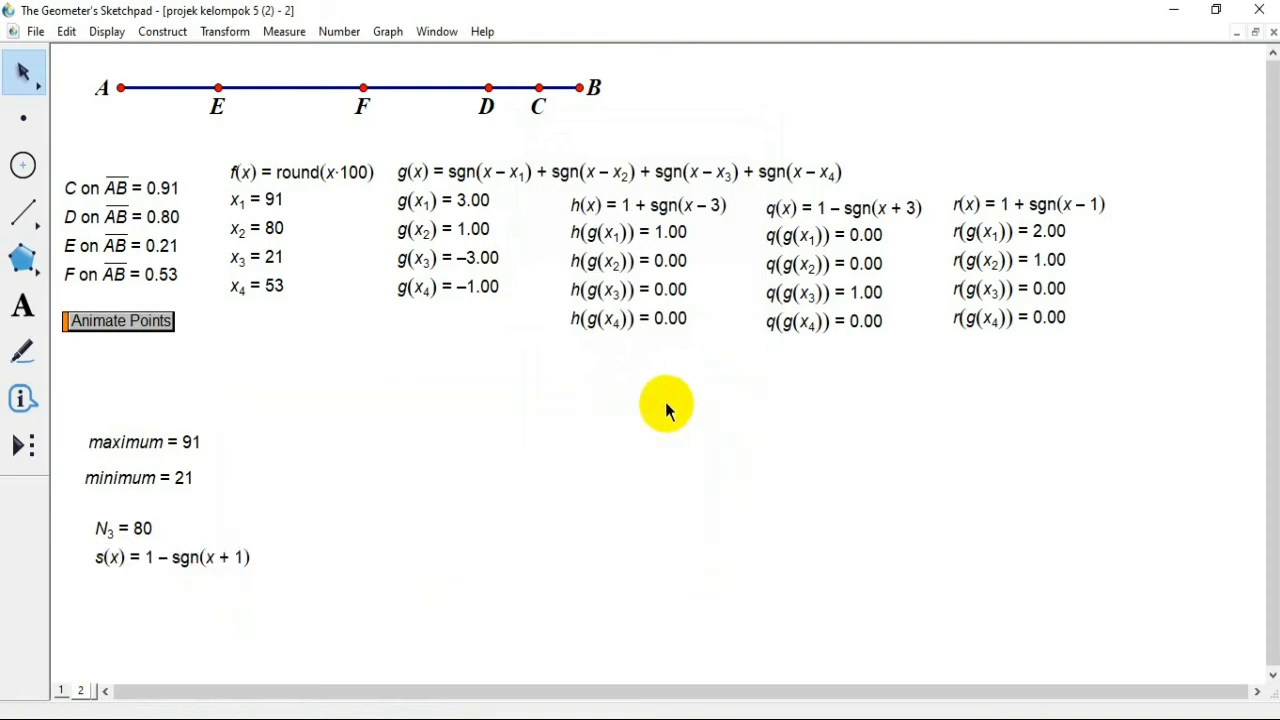
Step: Place the function s(x) directly below r(g(x4)), aligned with the r values, and leave it deselected
{"action": "left_click_drag", "start_coordinate": [250, 550], "coordinate": [1128, 357]}
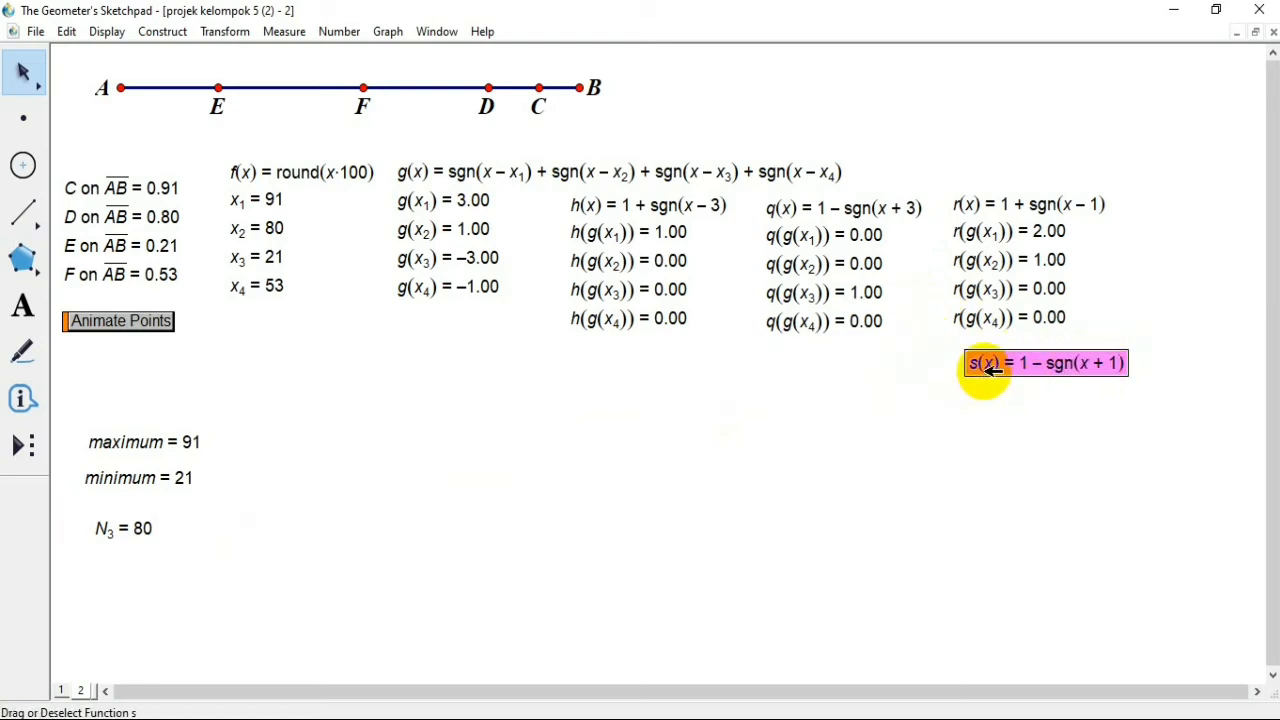
{"action": "mouse_move", "coordinate": [988, 369]}
{"action": "left_mouse_down"}
{"action": "mouse_move", "coordinate": [948, 367]}
{"action": "mouse_move", "coordinate": [974, 364]}
{"action": "left_mouse_up"}
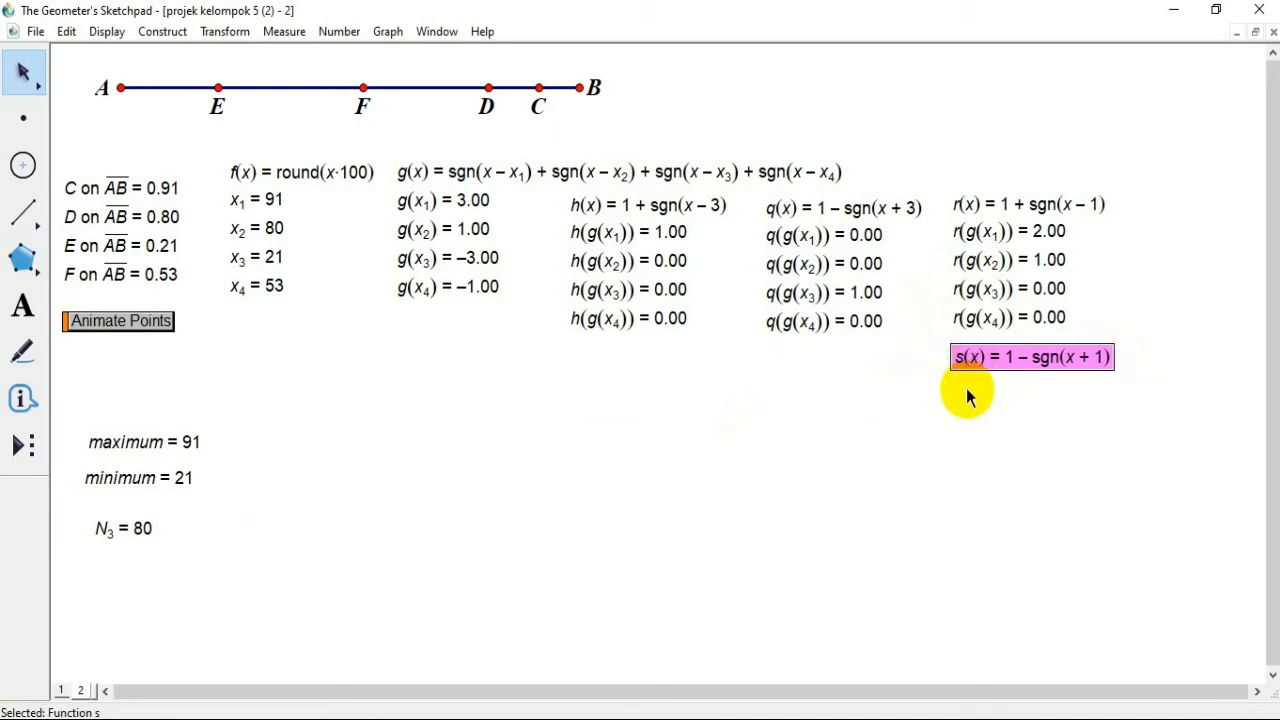
{"action": "left_click", "coordinate": [966, 394]}
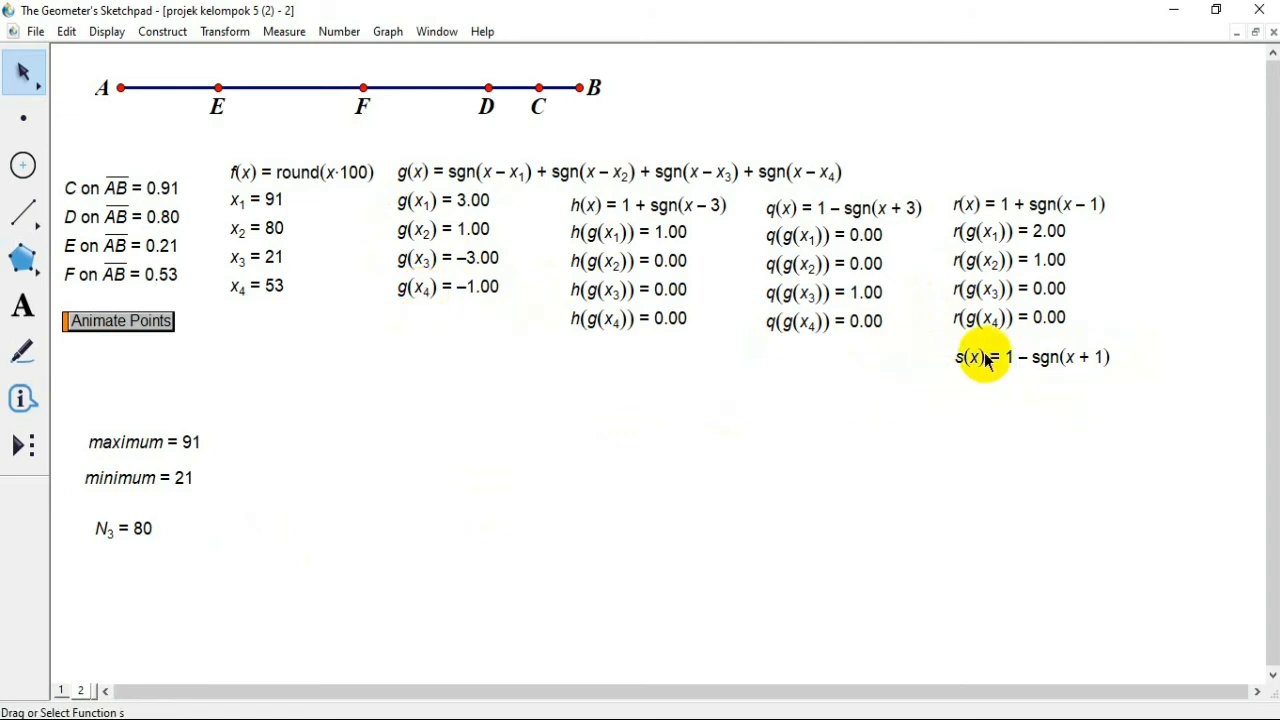
Step: Calculate s(g(x1)) by applying the function s to the value g(x1)
{"action": "left_click", "coordinate": [340, 32]}
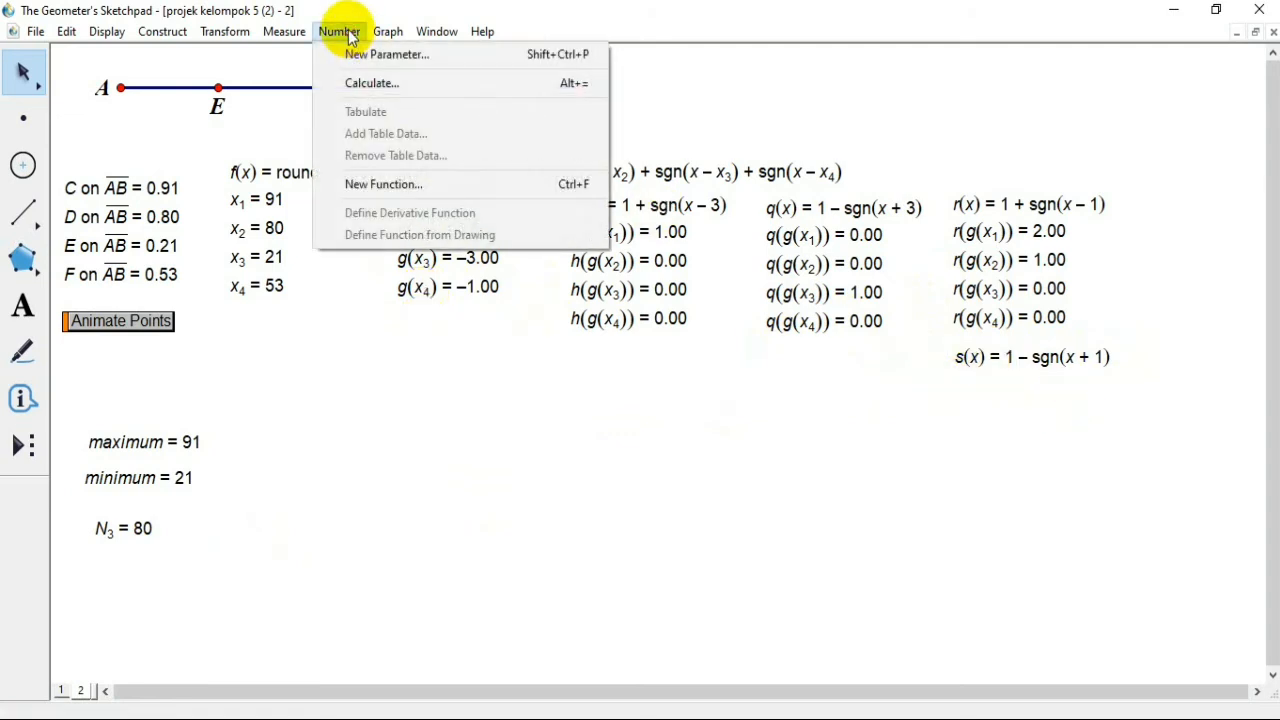
{"action": "left_click", "coordinate": [414, 85]}
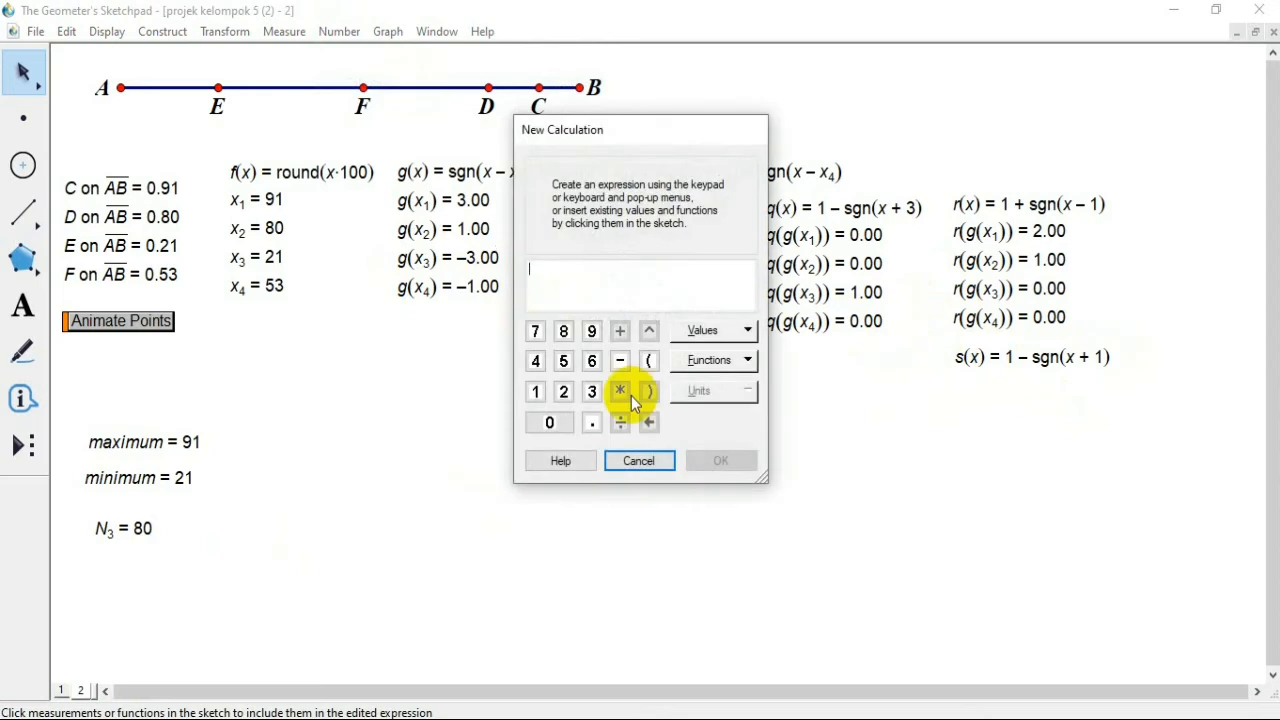
{"action": "left_click", "coordinate": [974, 360]}
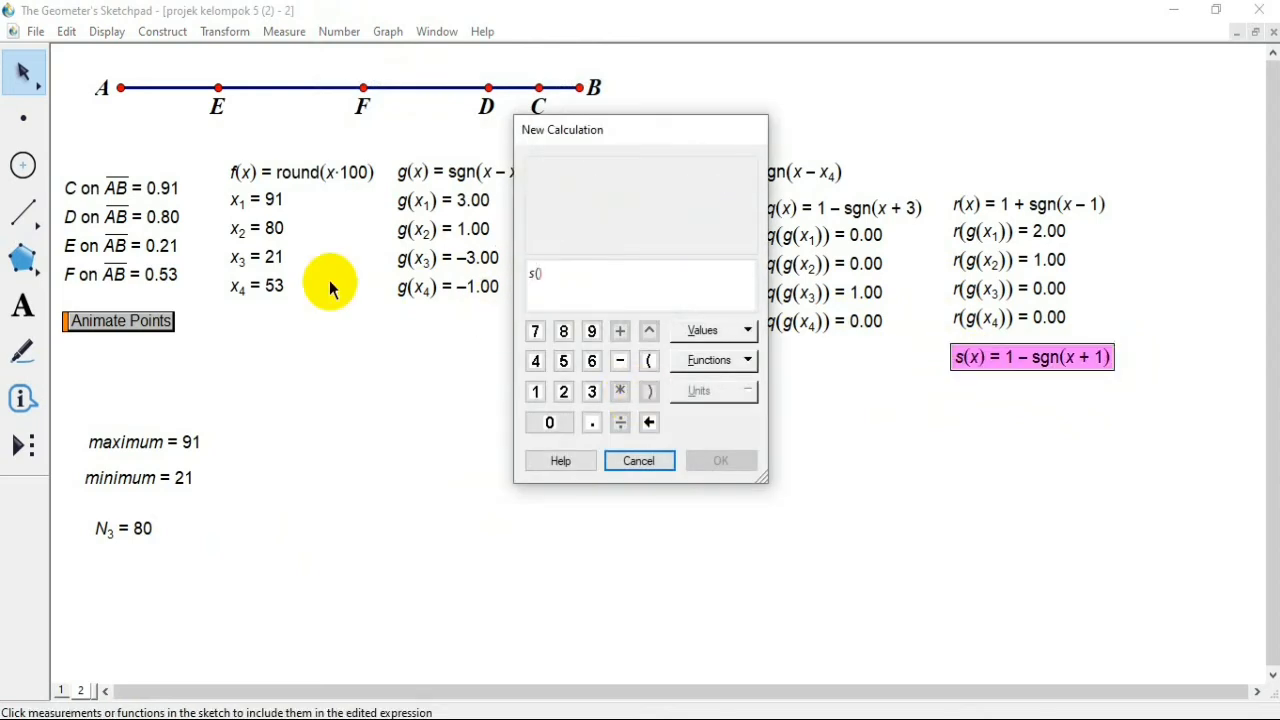
{"action": "left_click", "coordinate": [470, 201]}
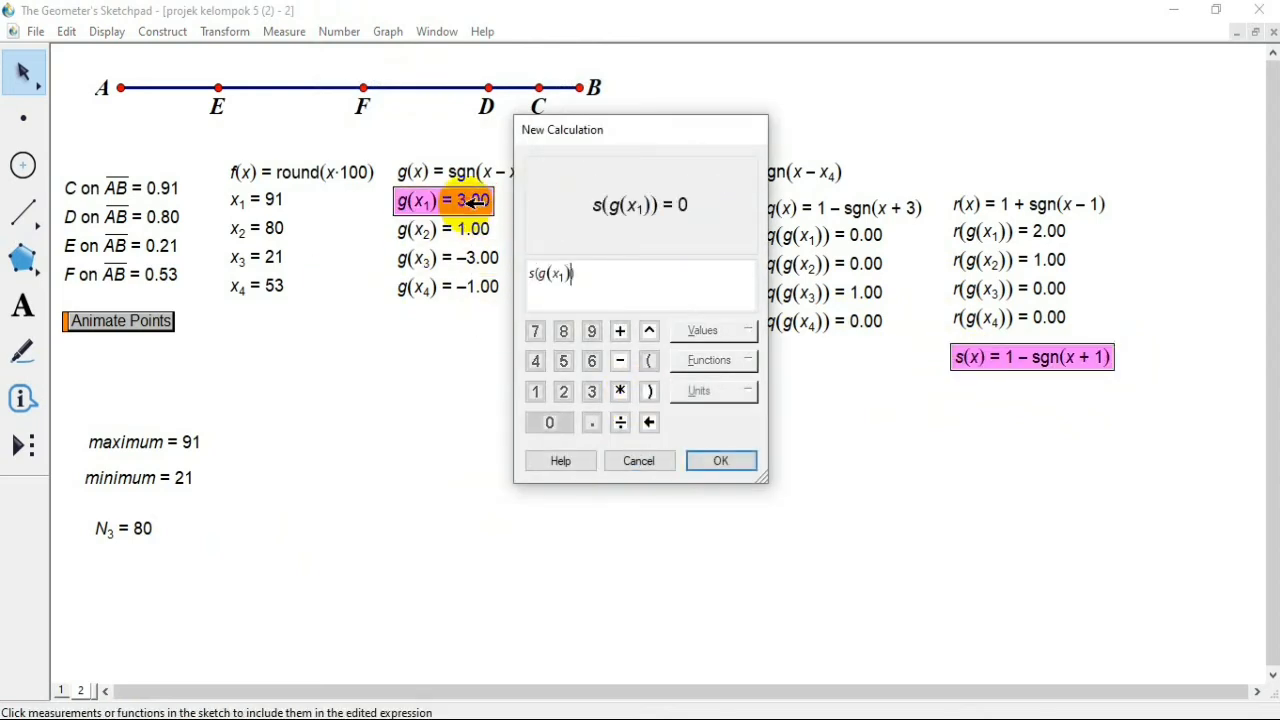
{"action": "left_click", "coordinate": [722, 462]}
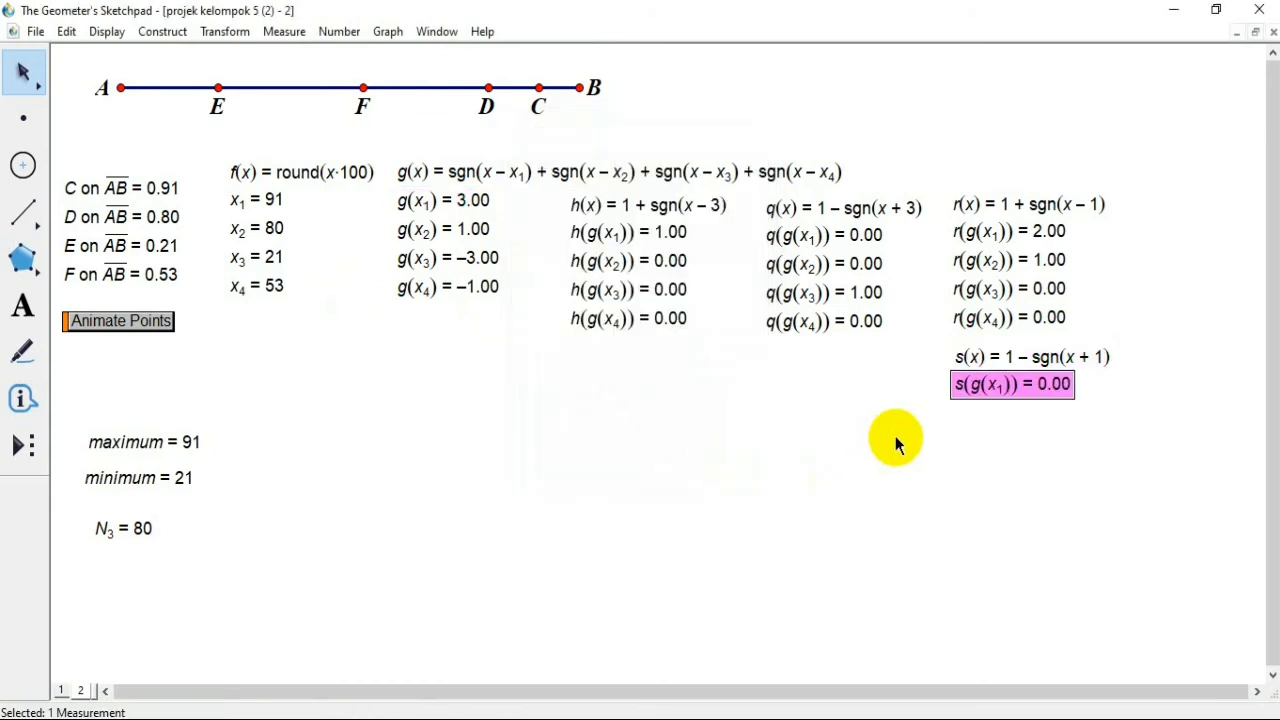
Step: Calculate s(g(x2)) from the function s and the value g(x2), then deselect the result
{"action": "left_click", "coordinate": [1020, 357]}
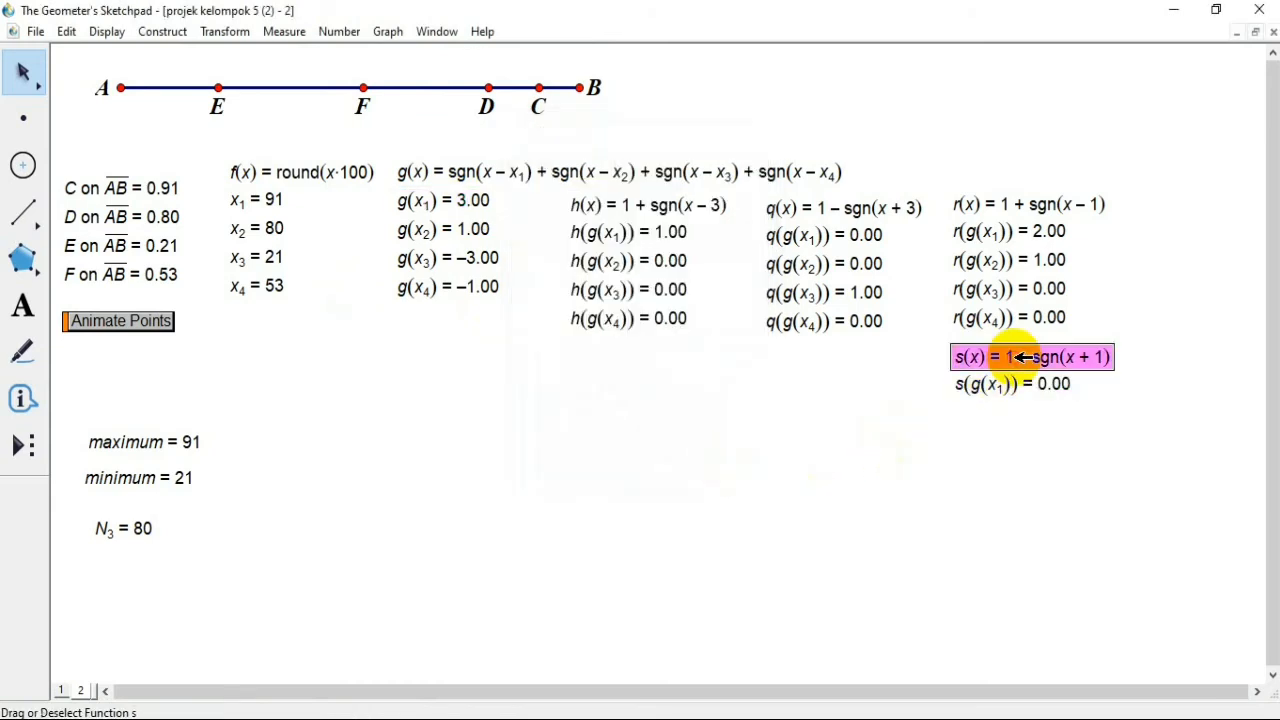
{"action": "left_click", "coordinate": [338, 32]}
{"action": "left_click", "coordinate": [386, 97]}
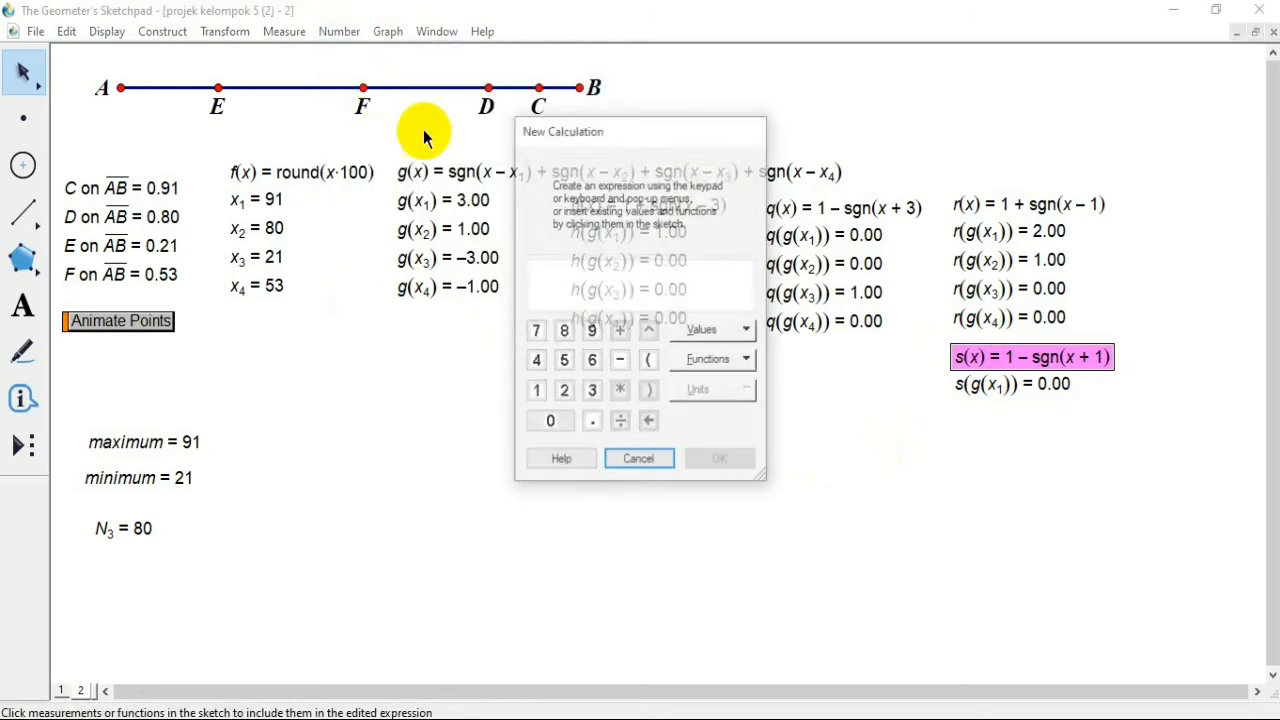
{"action": "left_click", "coordinate": [1022, 355]}
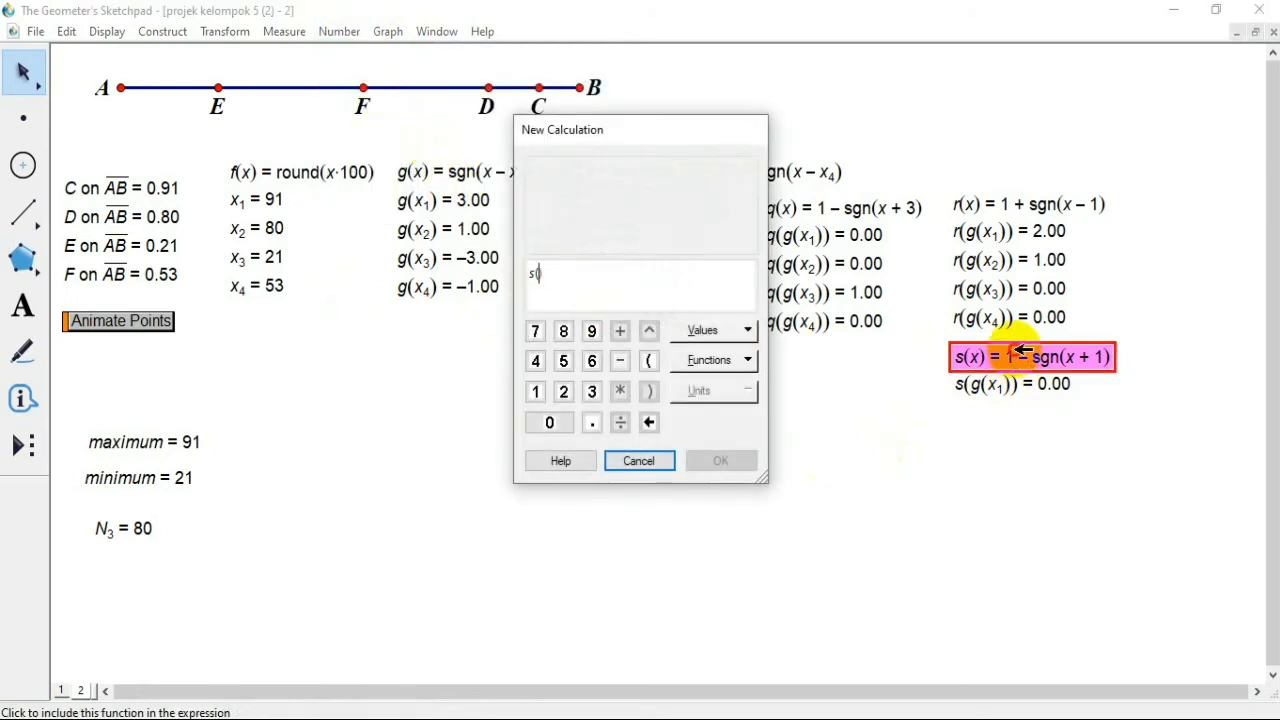
{"action": "left_click", "coordinate": [445, 230]}
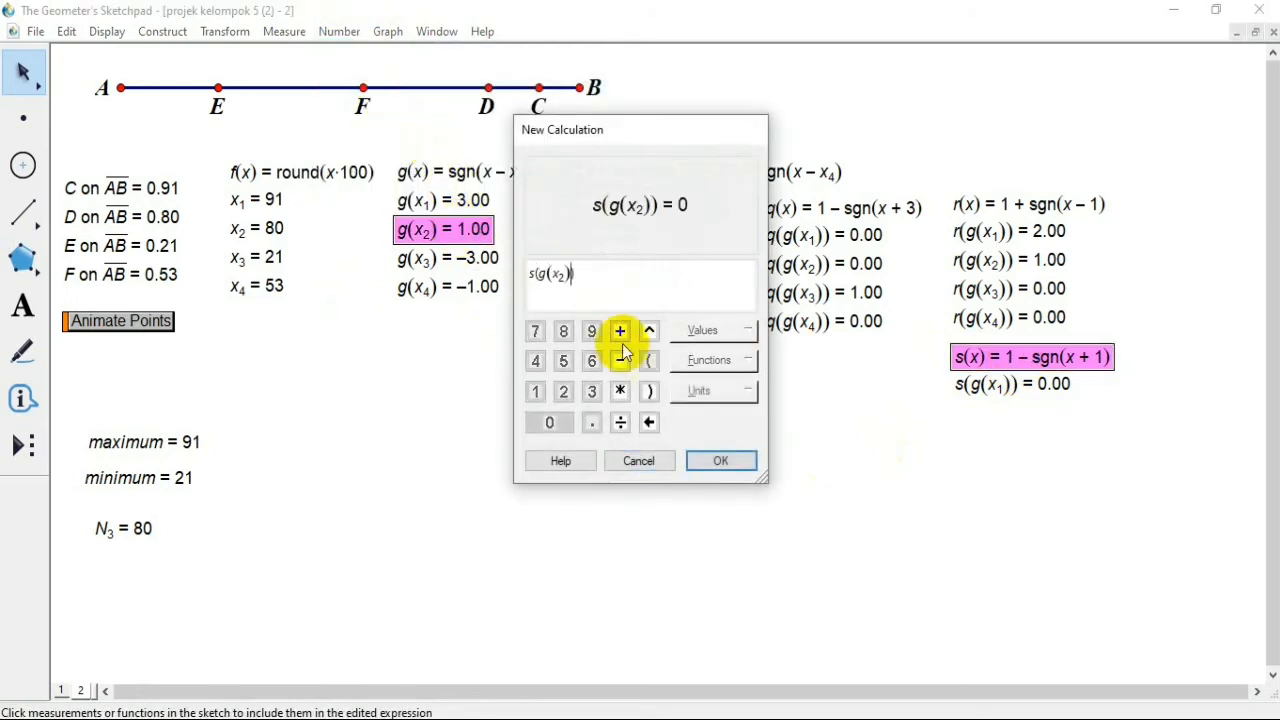
{"action": "left_click", "coordinate": [730, 460]}
{"action": "left_click_drag", "start_coordinate": [993, 512], "coordinate": [1034, 497]}
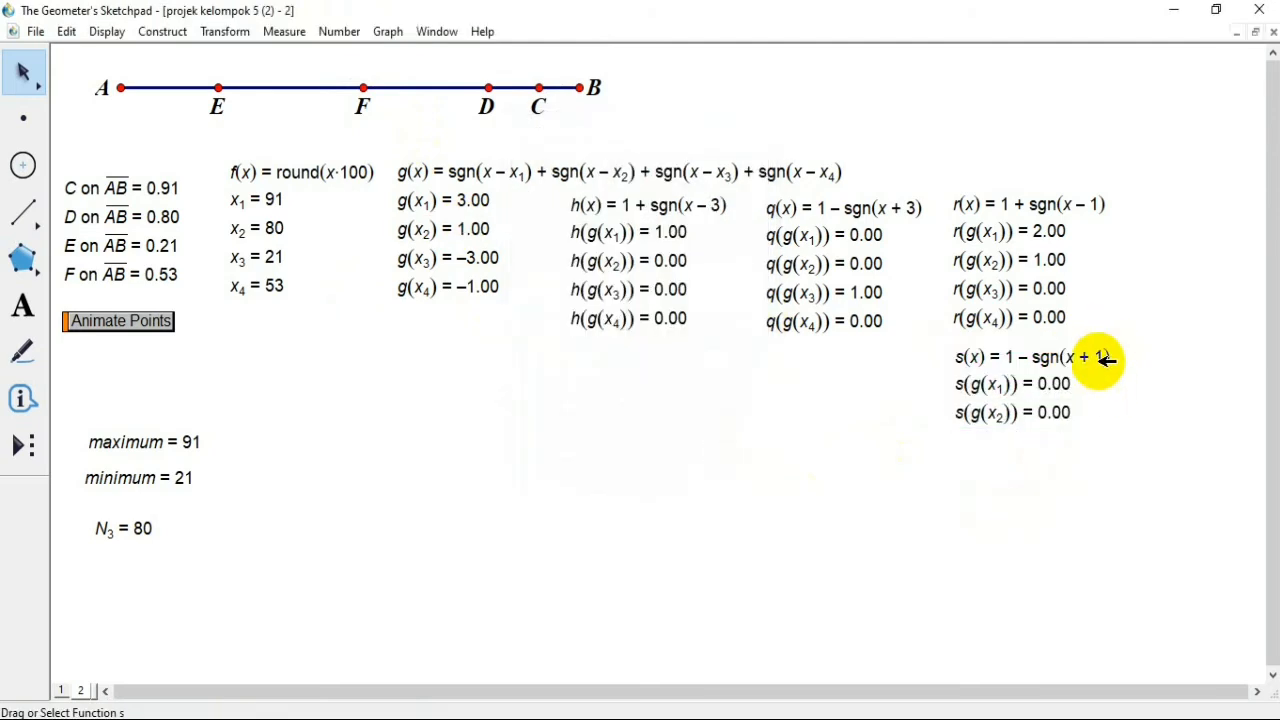
Step: Calculate s(g(x3)) from the function s and the value g(x3), then deselect the result
{"action": "left_click", "coordinate": [338, 31]}
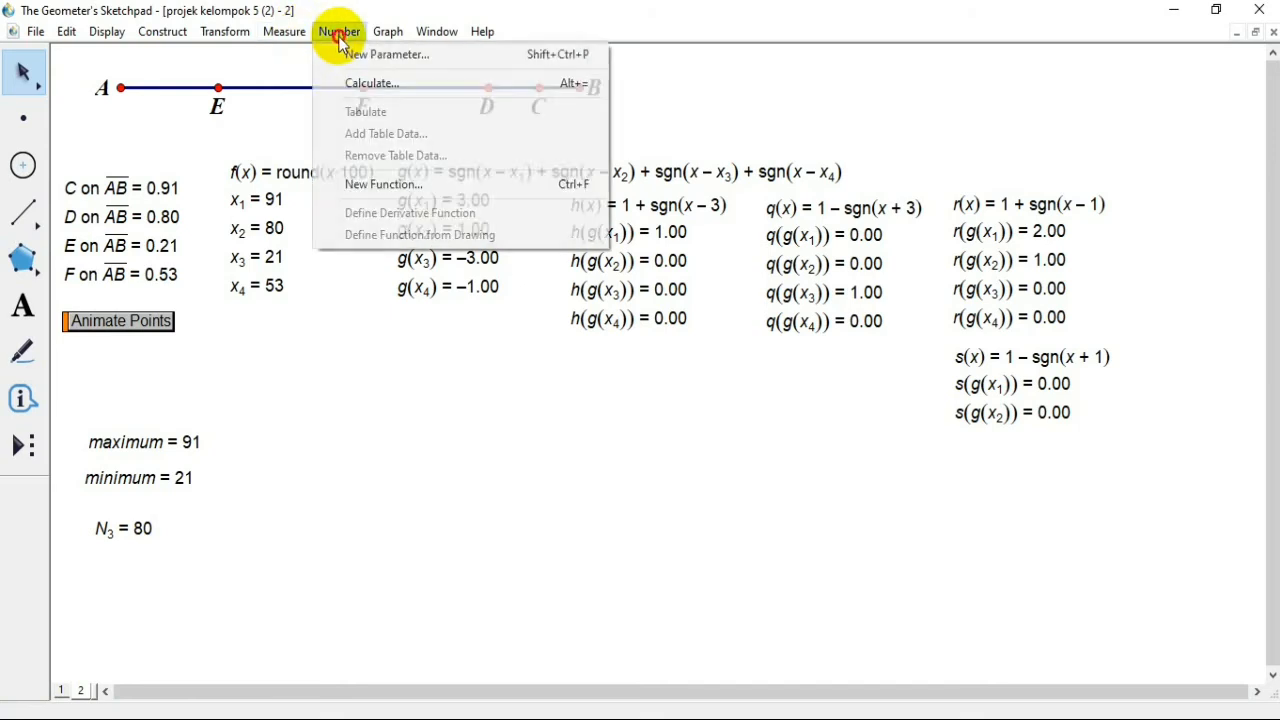
{"action": "left_click", "coordinate": [398, 86]}
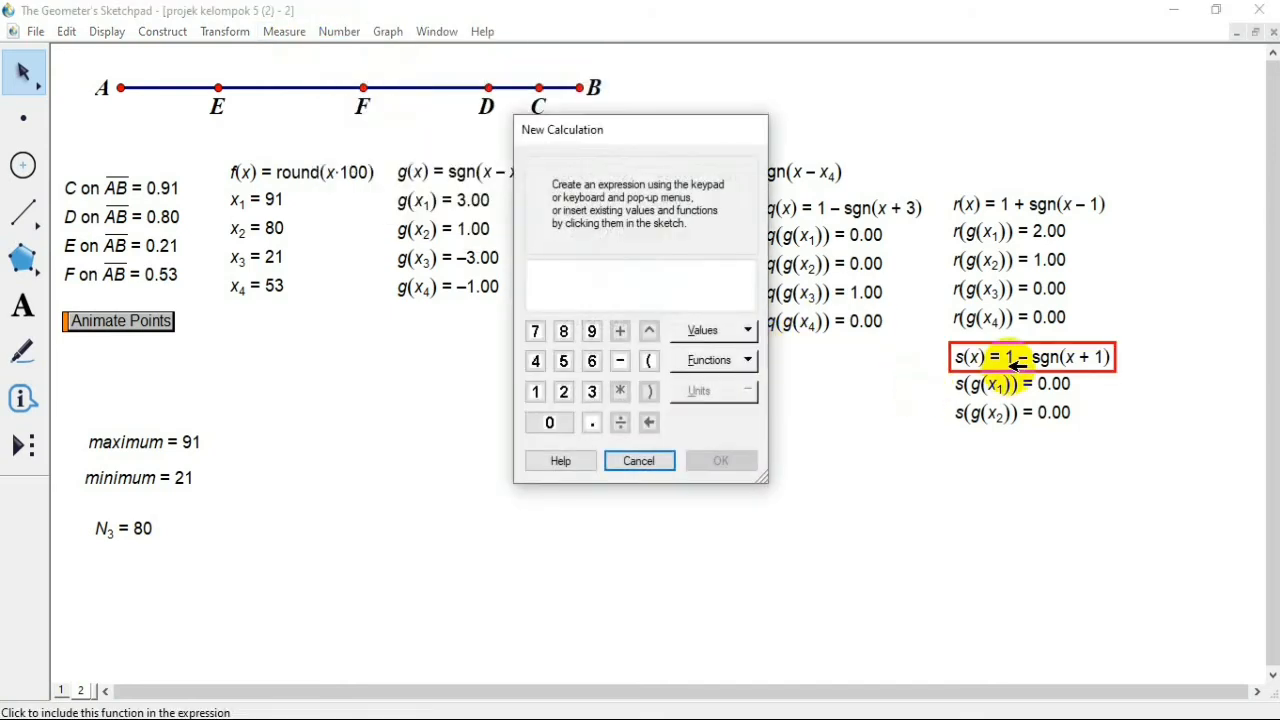
{"action": "left_click", "coordinate": [1016, 362]}
{"action": "left_click", "coordinate": [488, 260]}
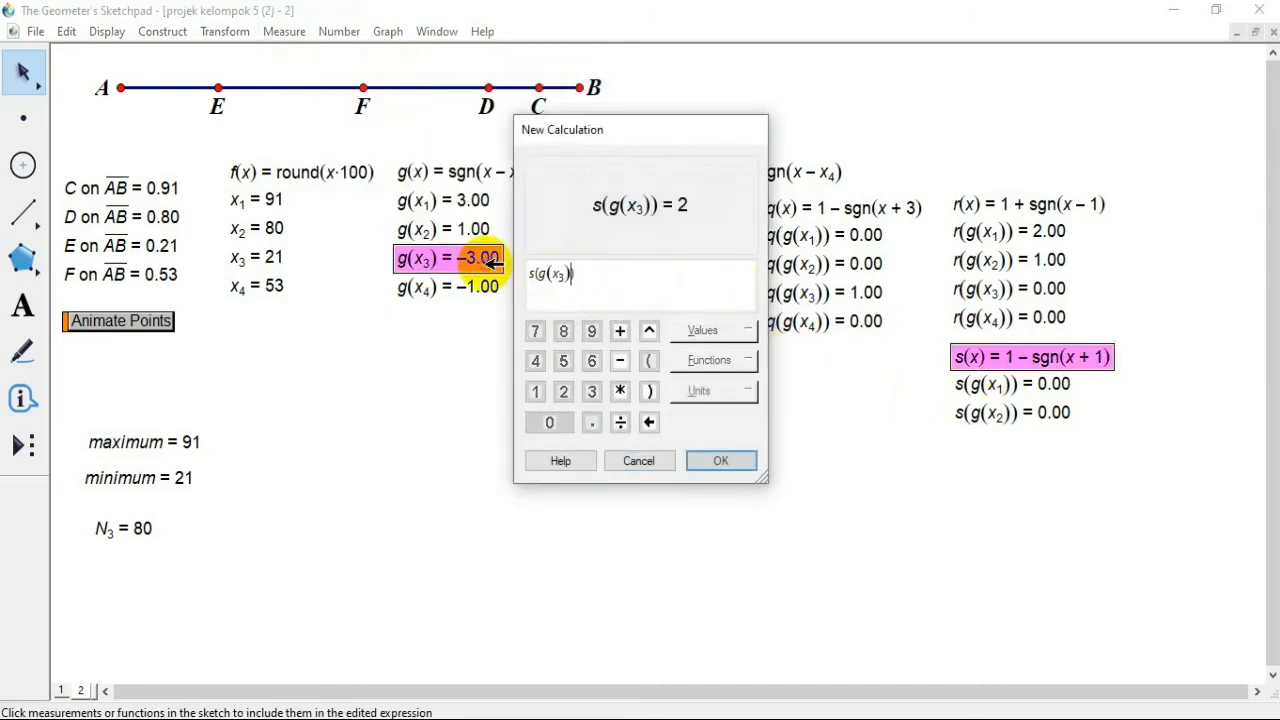
{"action": "left_click", "coordinate": [724, 459]}
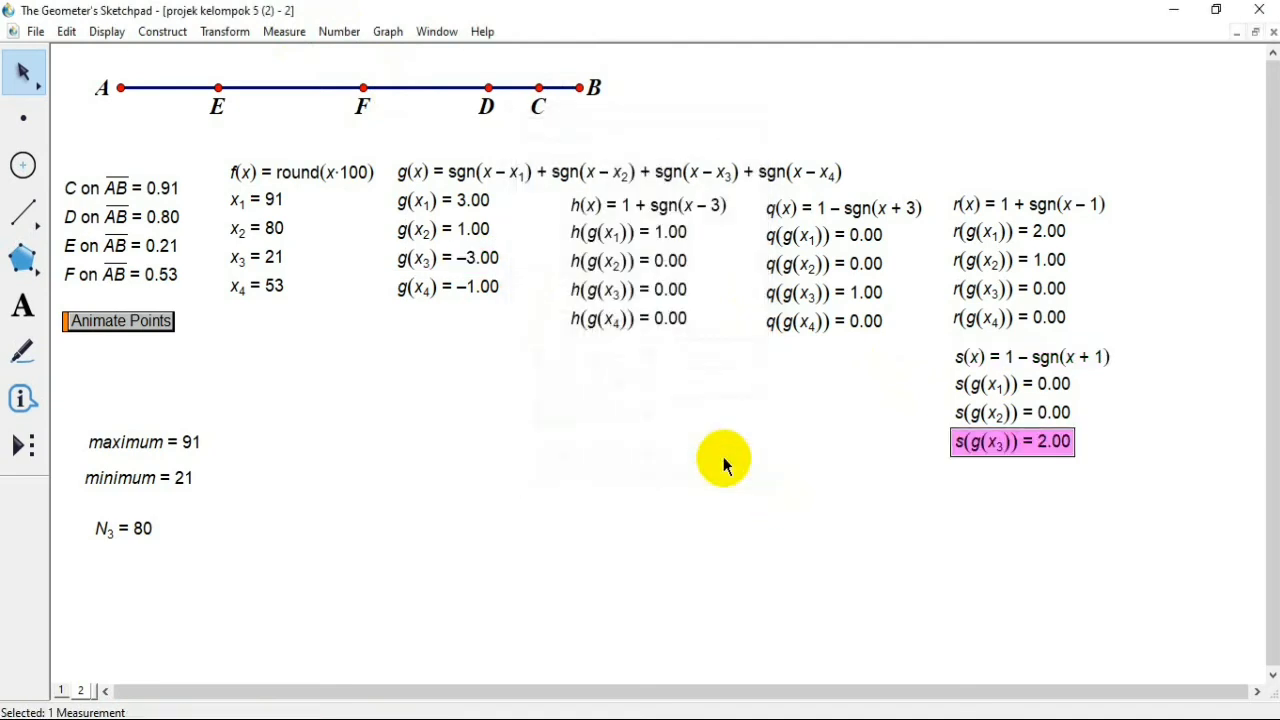
{"action": "left_click", "coordinate": [871, 441]}
Step: Calculate s(g(x4)) from the function s and the value g(x4) to complete the s values
{"action": "left_click", "coordinate": [1100, 356]}
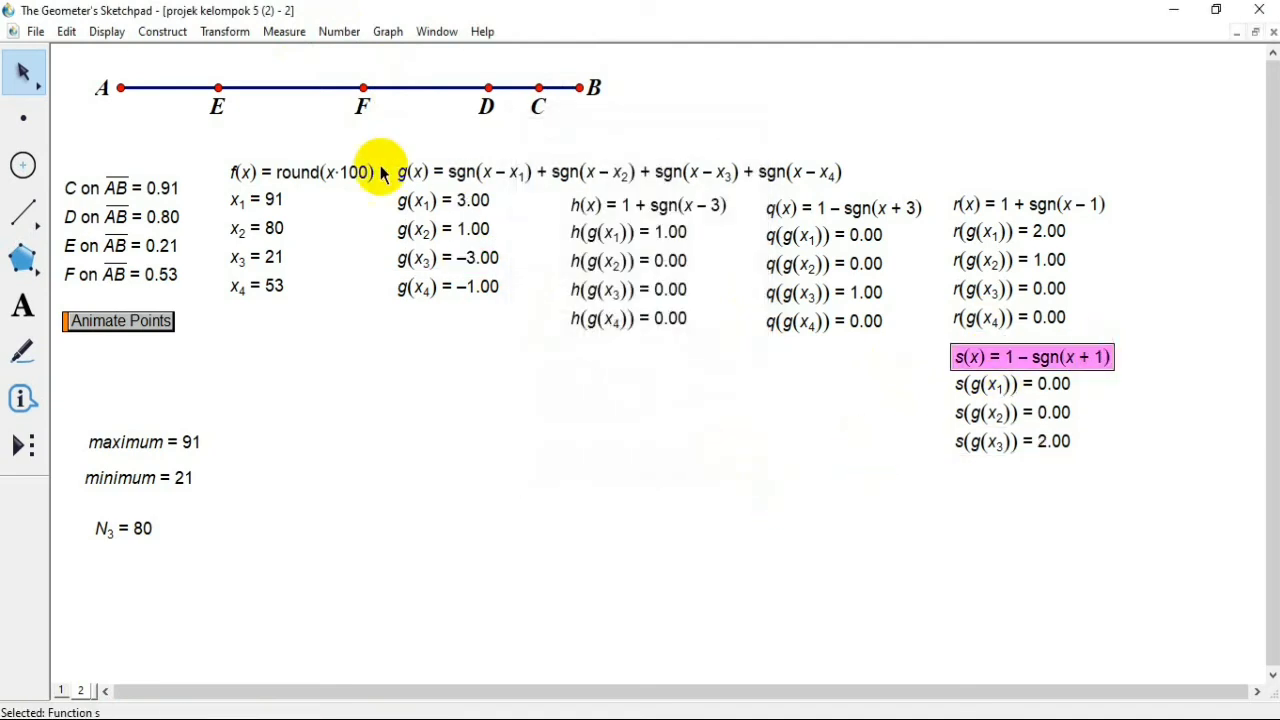
{"action": "left_click", "coordinate": [338, 33]}
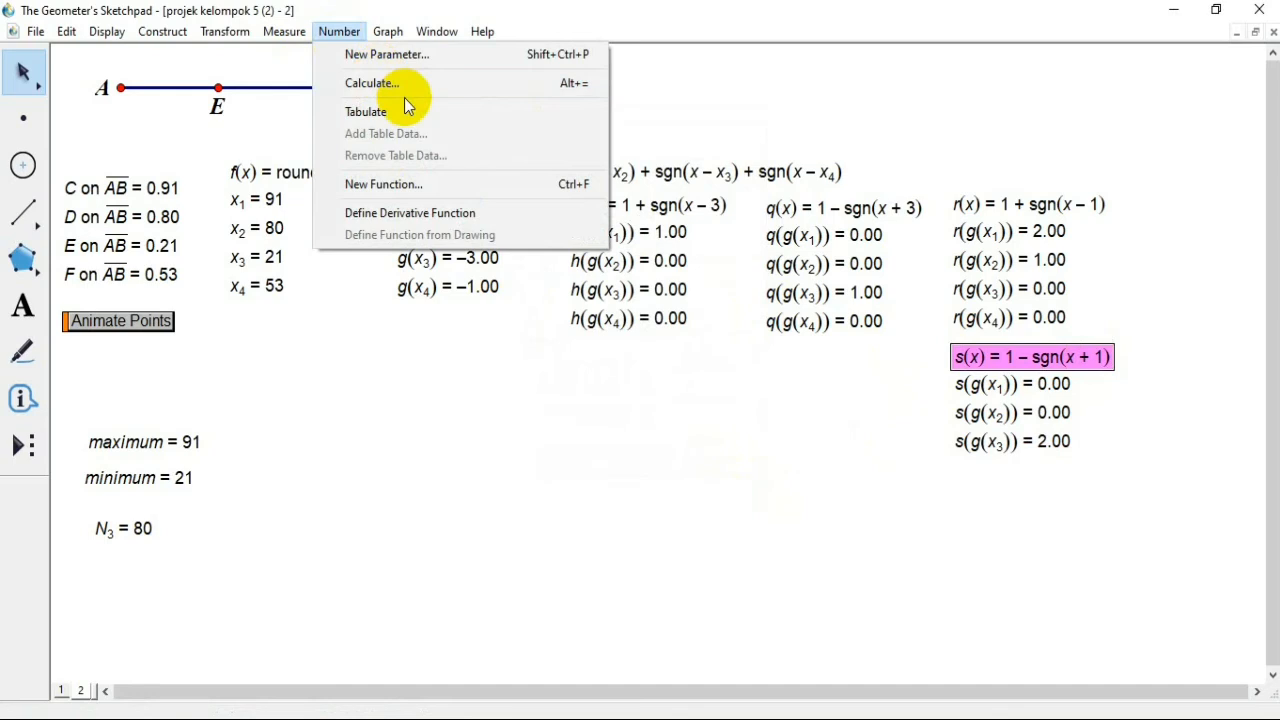
{"action": "left_click", "coordinate": [404, 86]}
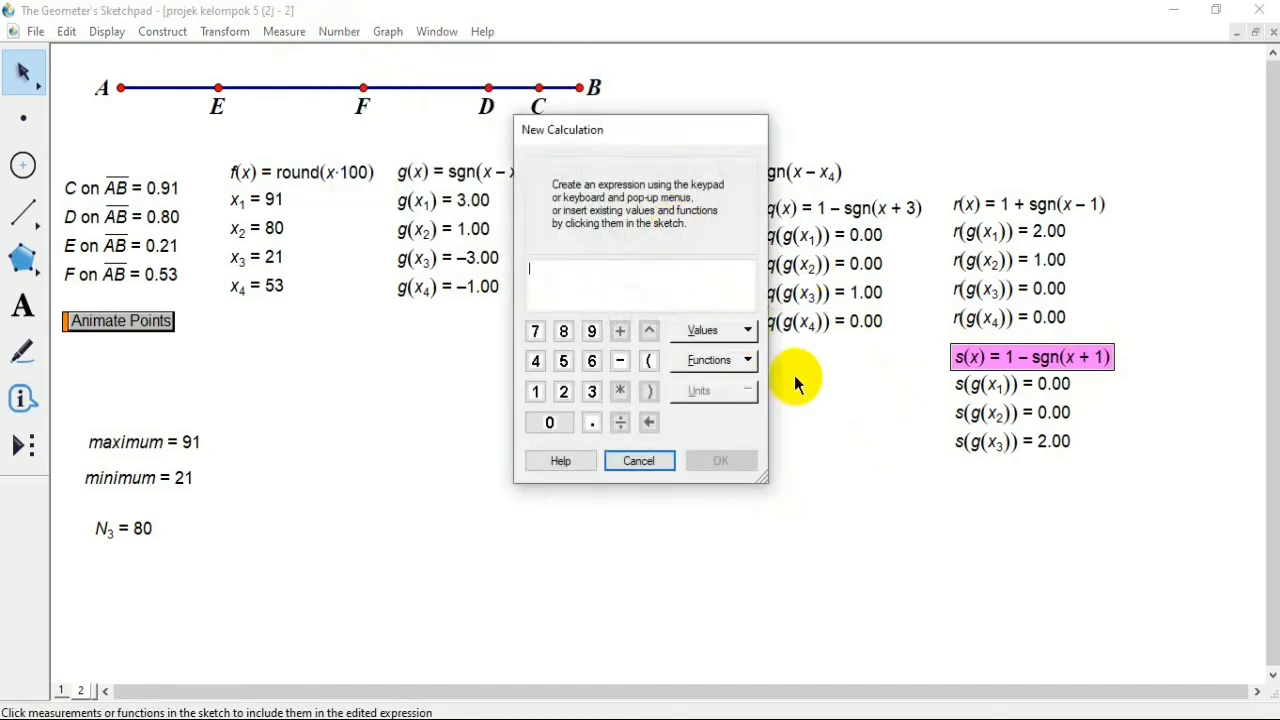
{"action": "left_click", "coordinate": [968, 356]}
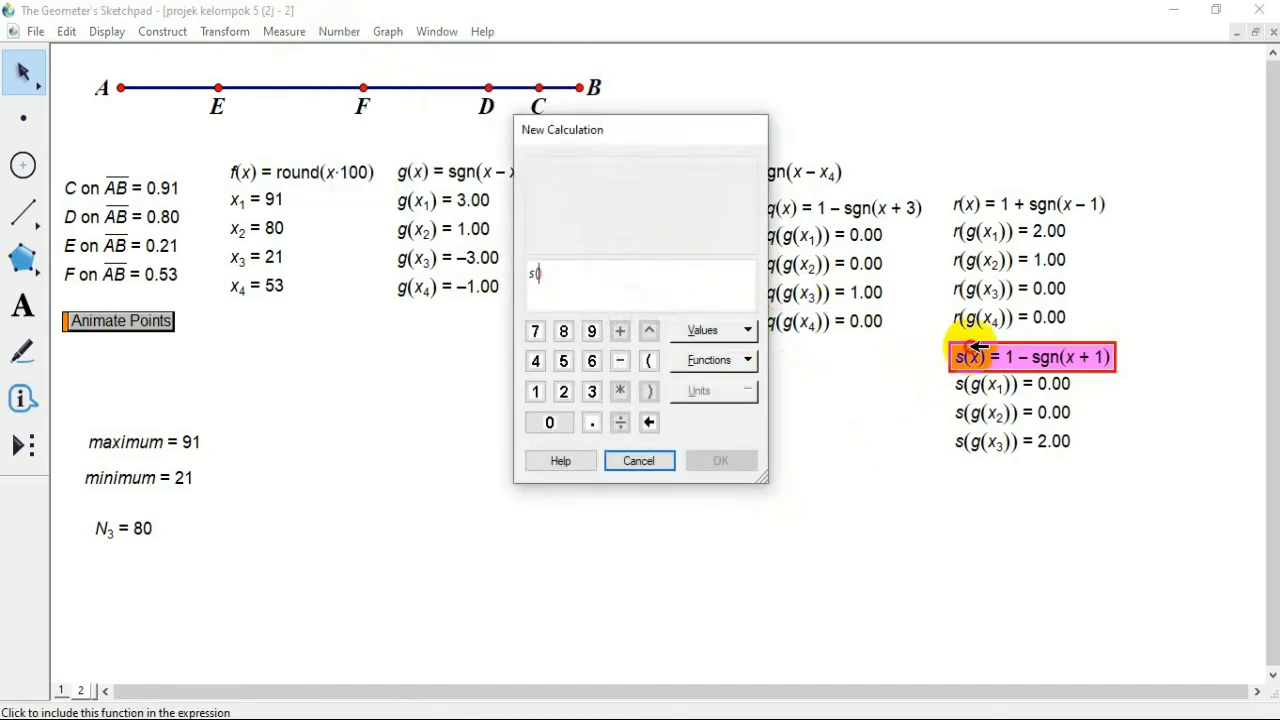
{"action": "left_click", "coordinate": [442, 287]}
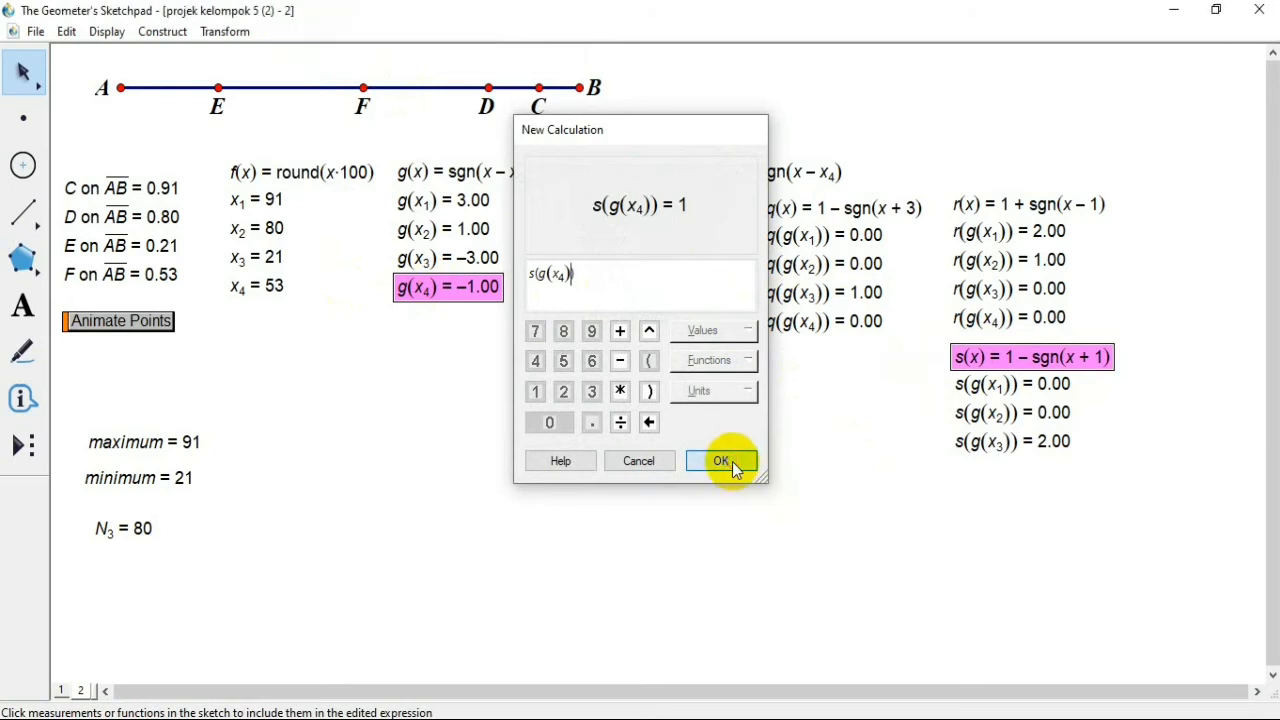
{"action": "left_click", "coordinate": [722, 461]}
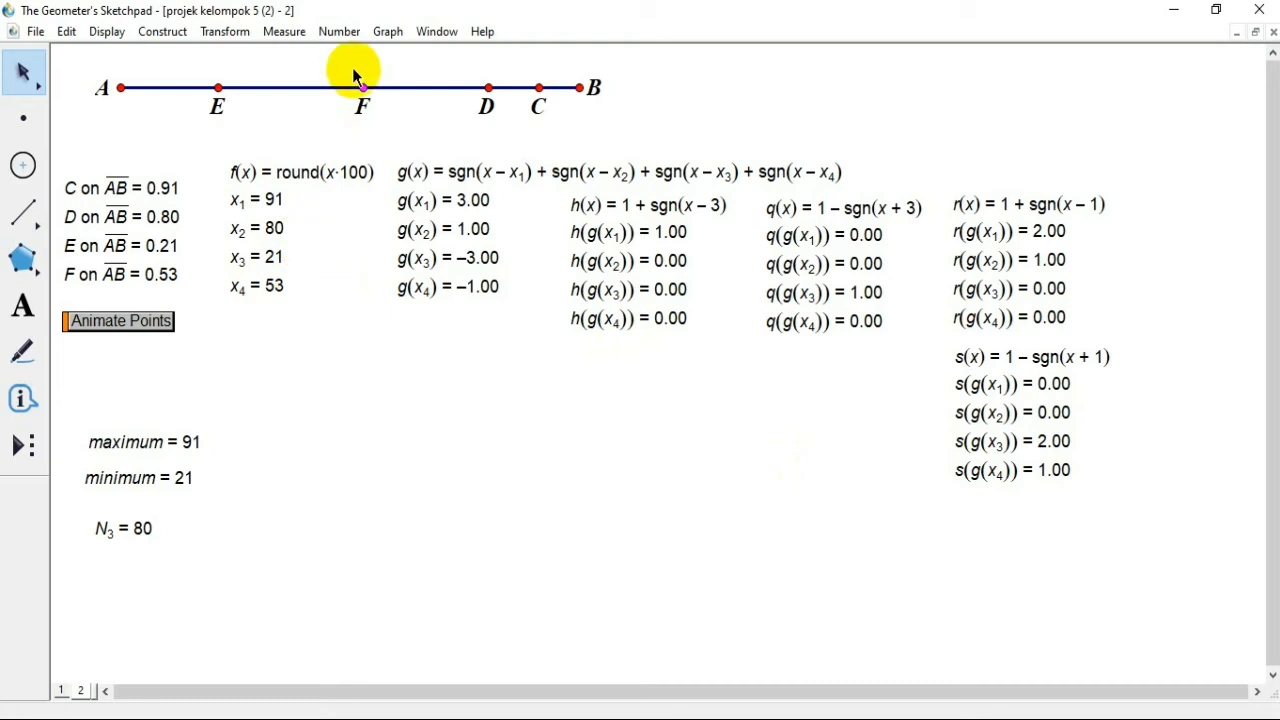
Step: Start a new calculation whose first term is x1 * s(g(x1))
{"action": "left_click", "coordinate": [339, 31]}
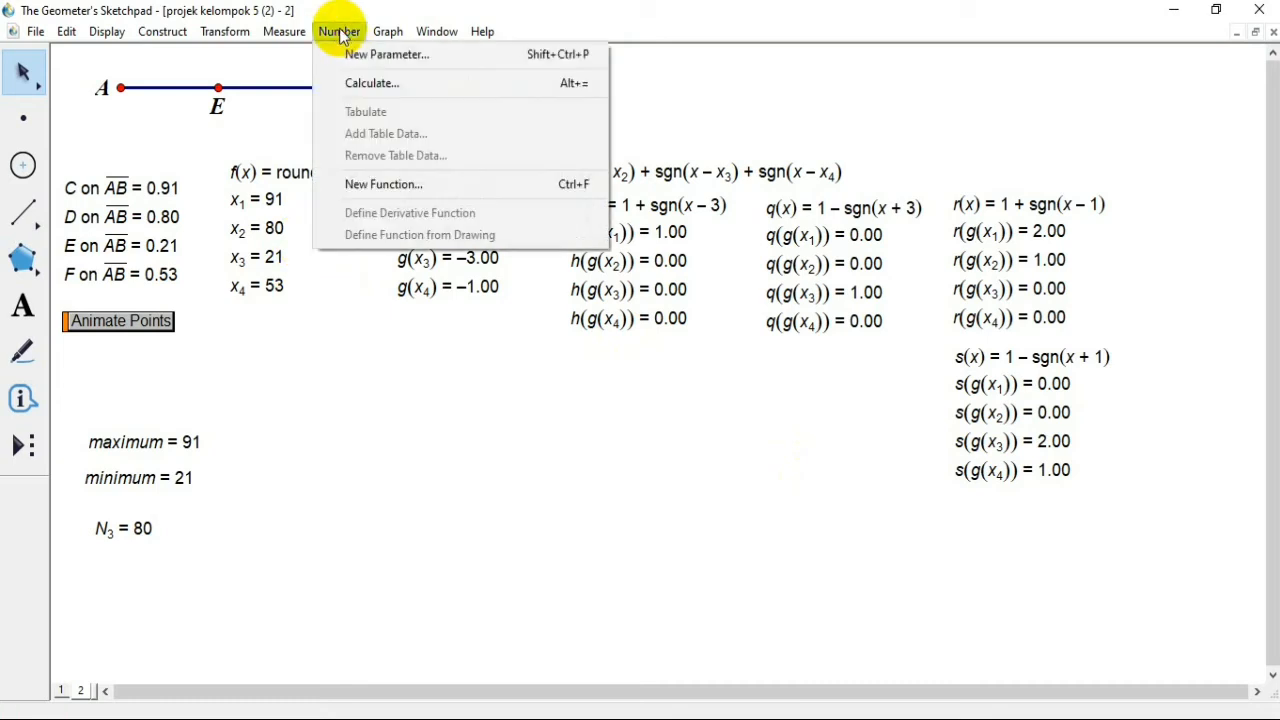
{"action": "left_click", "coordinate": [369, 86]}
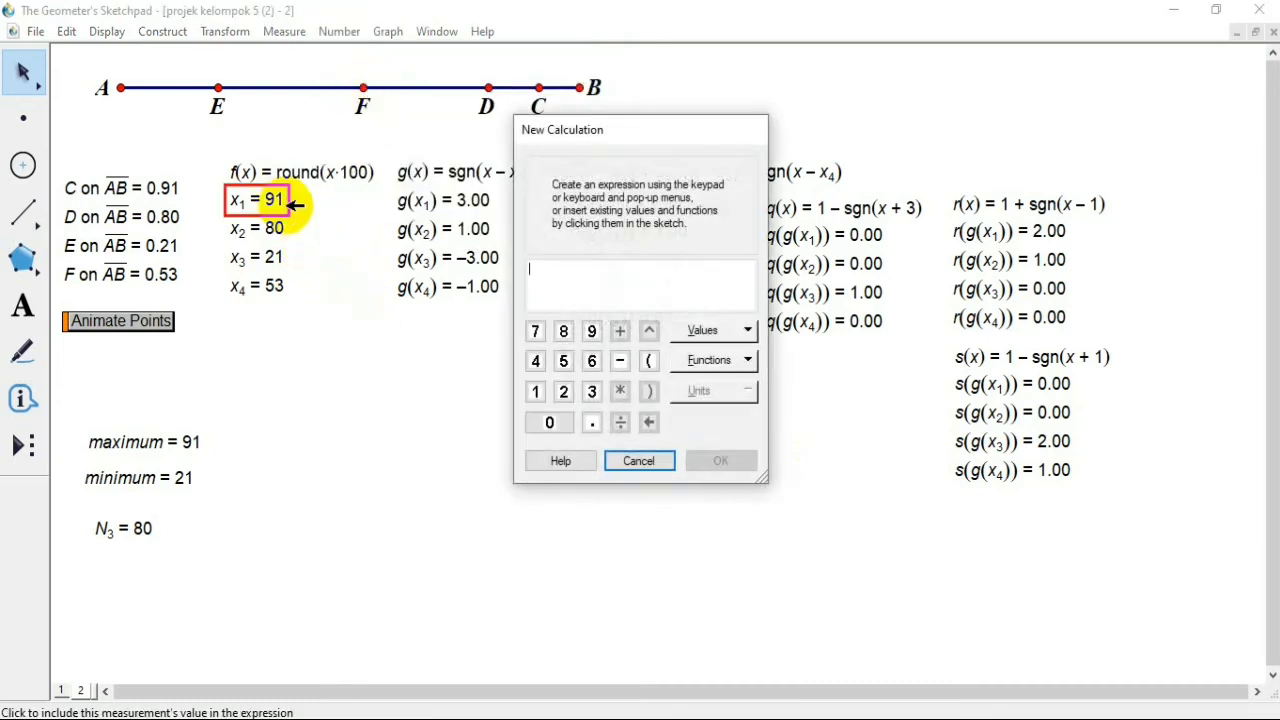
{"action": "left_click", "coordinate": [285, 199]}
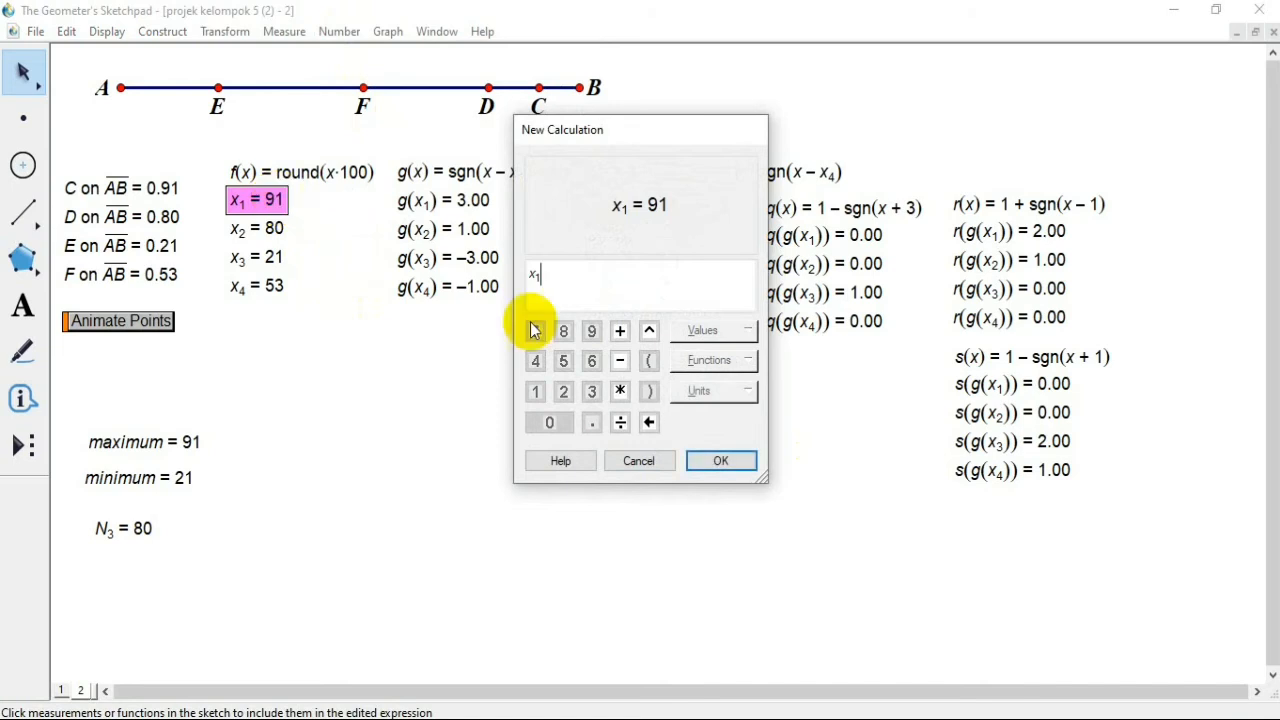
{"action": "left_click", "coordinate": [620, 391]}
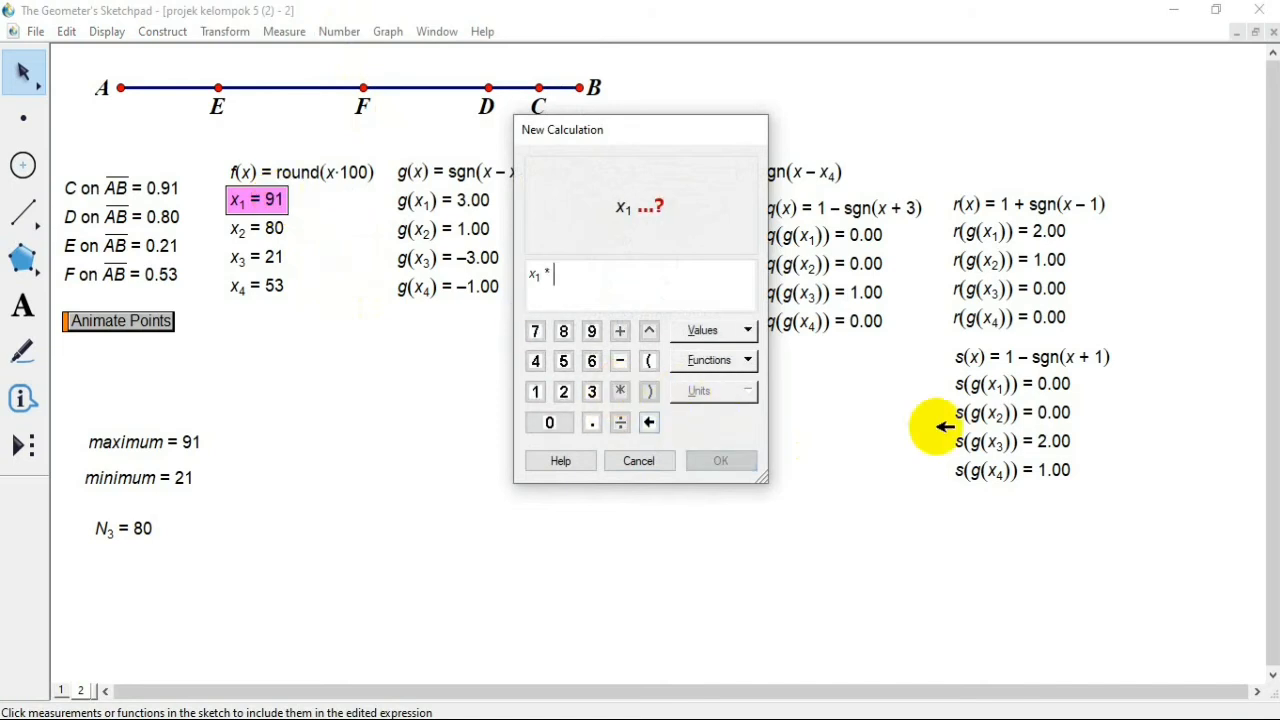
{"action": "left_click", "coordinate": [1020, 392]}
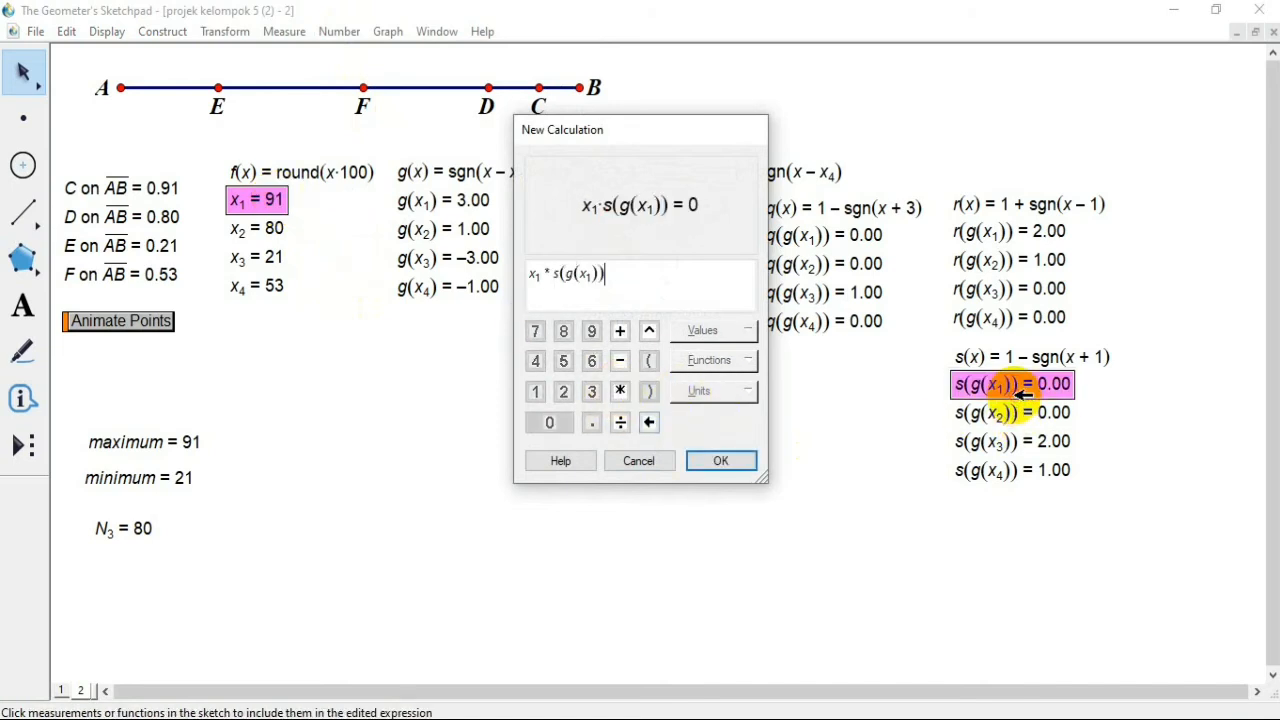
Step: Add the terms x2 * s(g(x2)), x3 * s(g(x3)) and x4 * s(g(x4)) to the calculation
{"action": "left_click", "coordinate": [620, 331]}
{"action": "left_click", "coordinate": [265, 230]}
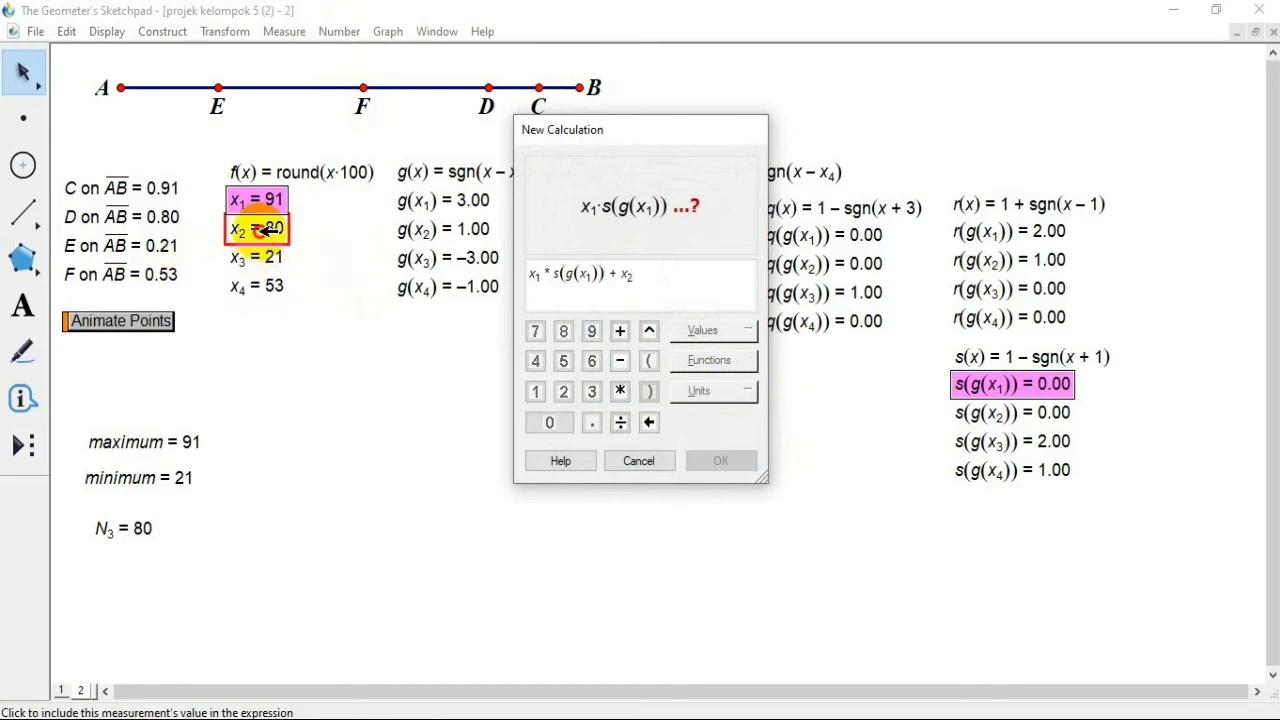
{"action": "left_click", "coordinate": [620, 390]}
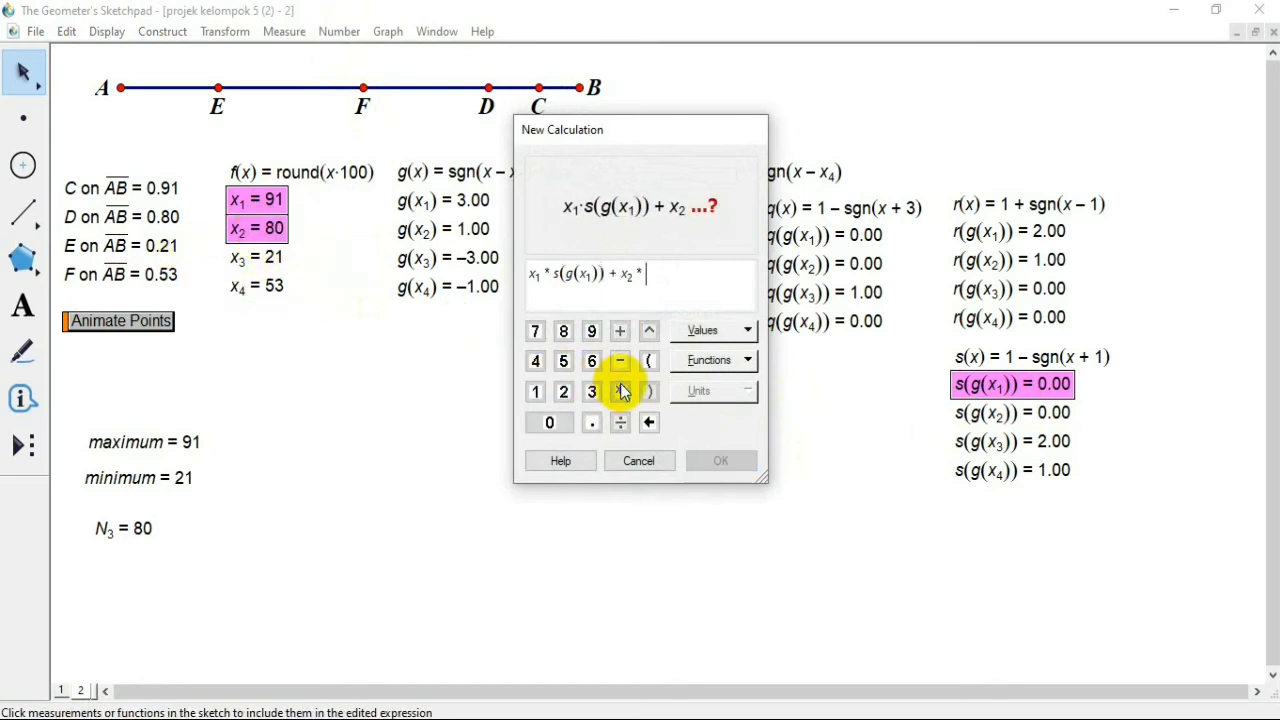
{"action": "left_click", "coordinate": [1030, 420]}
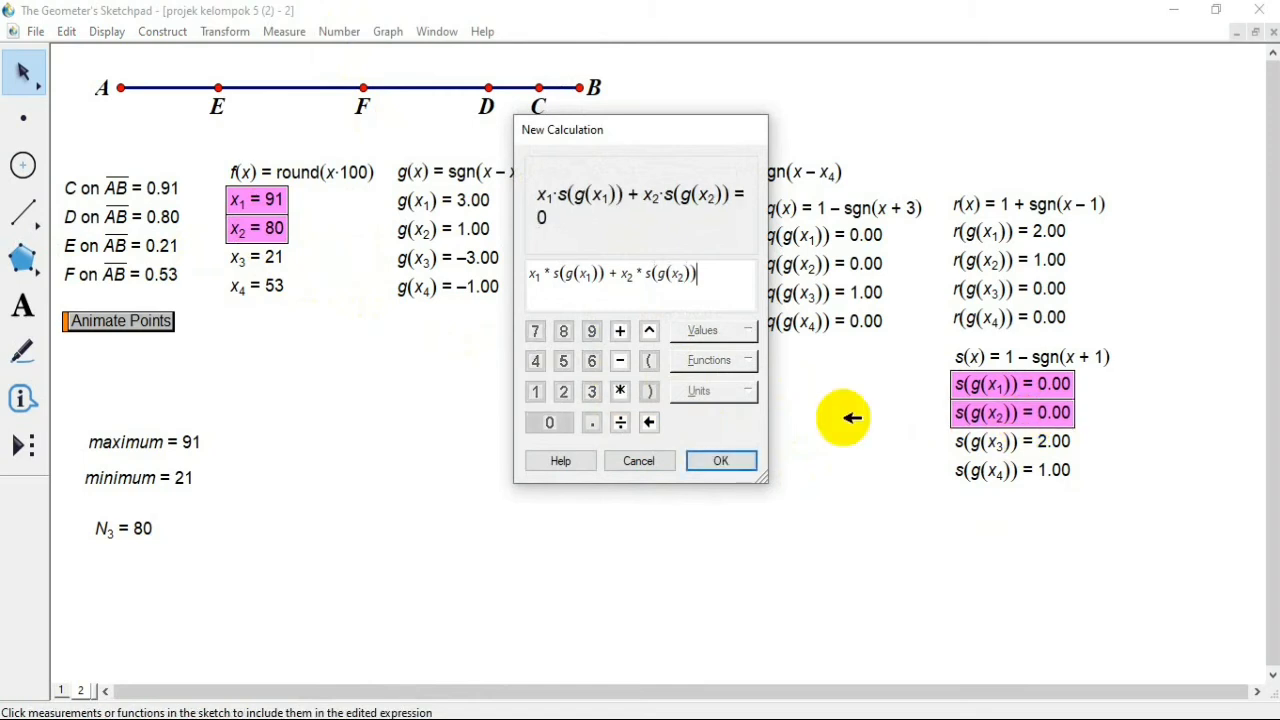
{"action": "left_click", "coordinate": [620, 331]}
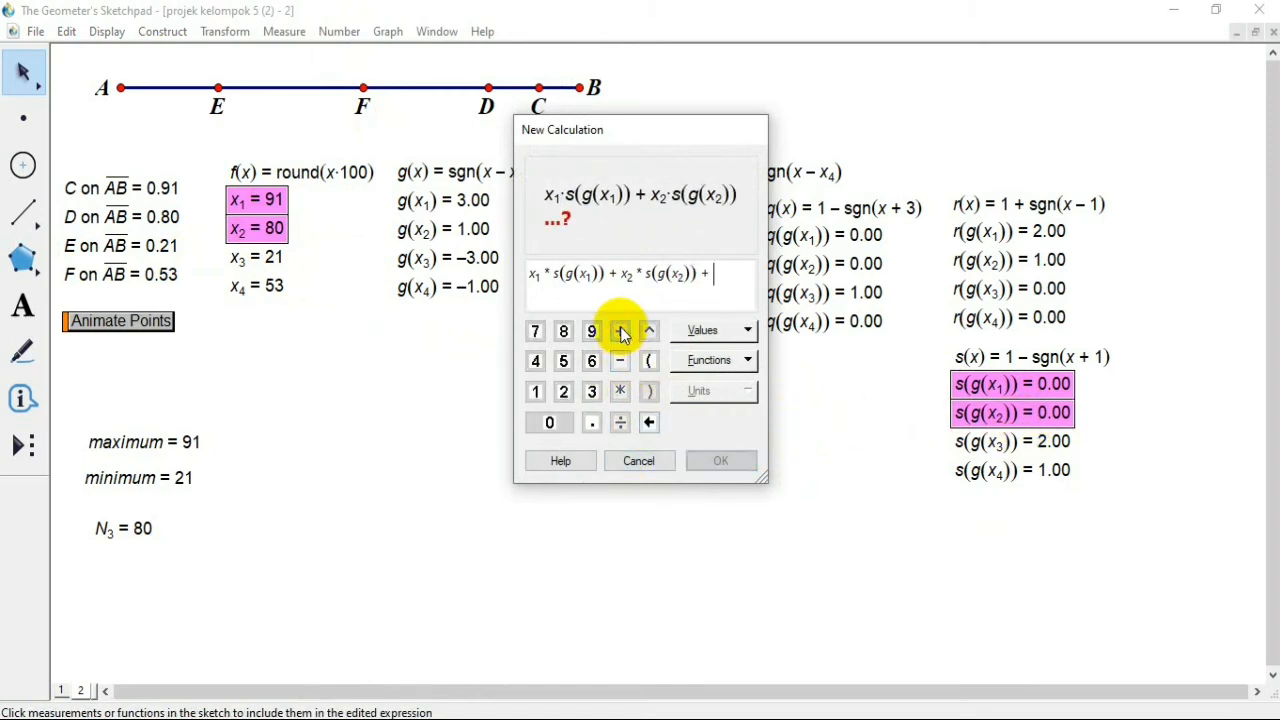
{"action": "left_click", "coordinate": [262, 257]}
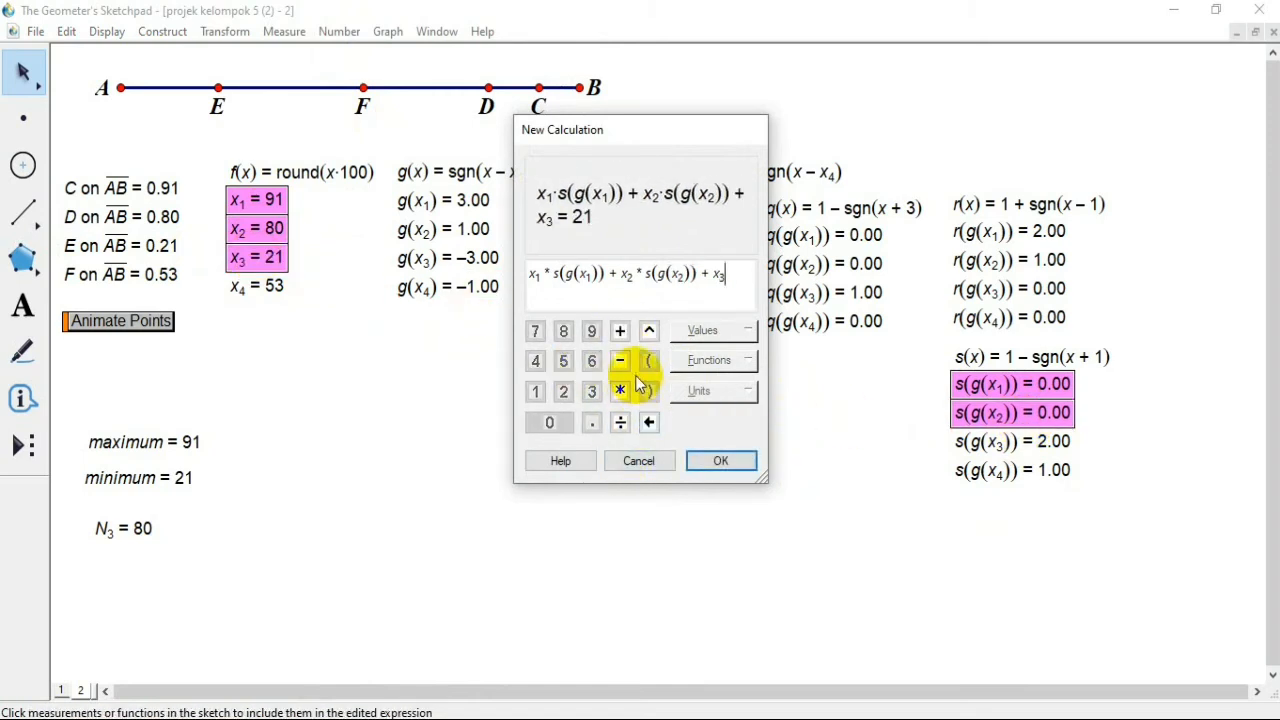
{"action": "left_click", "coordinate": [620, 391]}
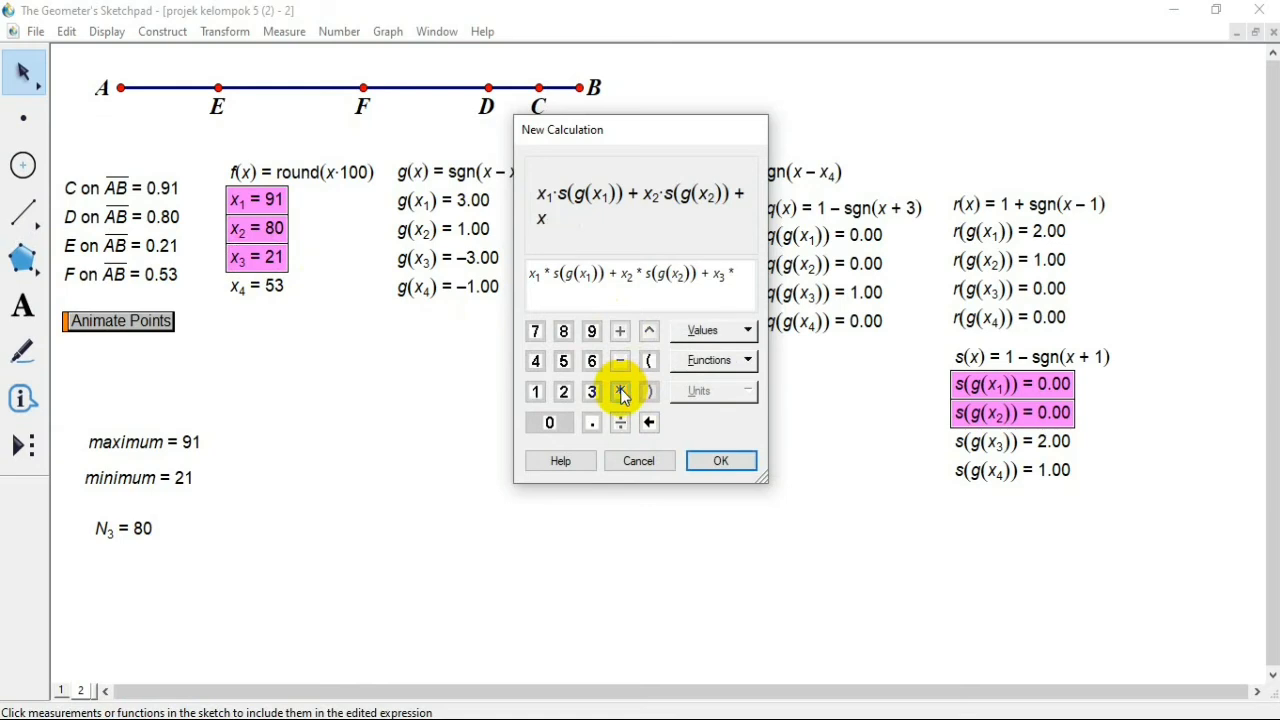
{"action": "left_click", "coordinate": [982, 441]}
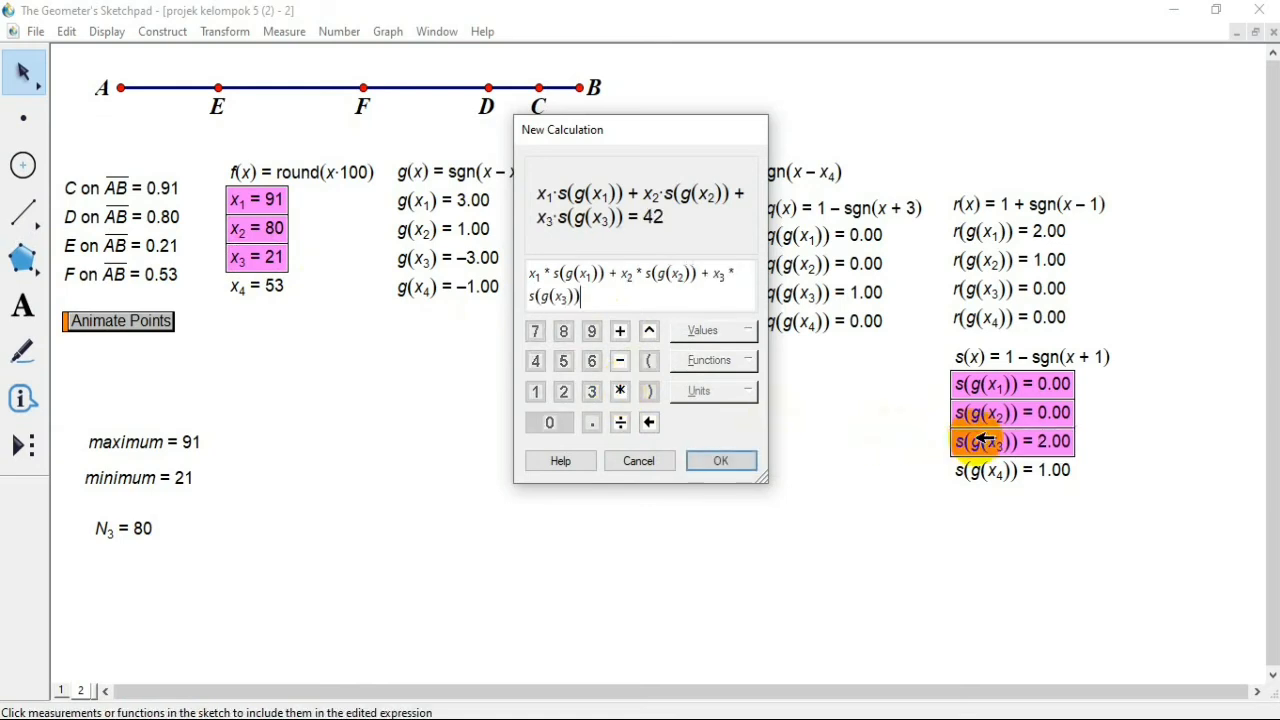
{"action": "left_click", "coordinate": [620, 331]}
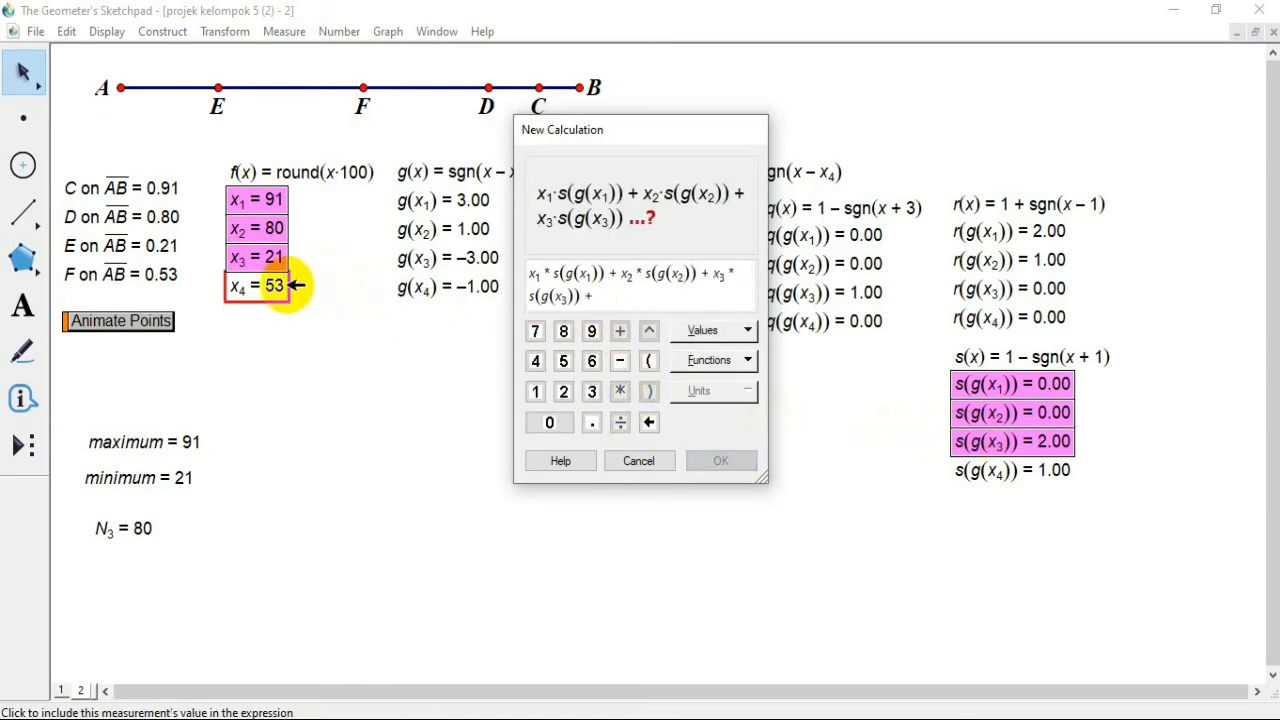
{"action": "left_click", "coordinate": [287, 286]}
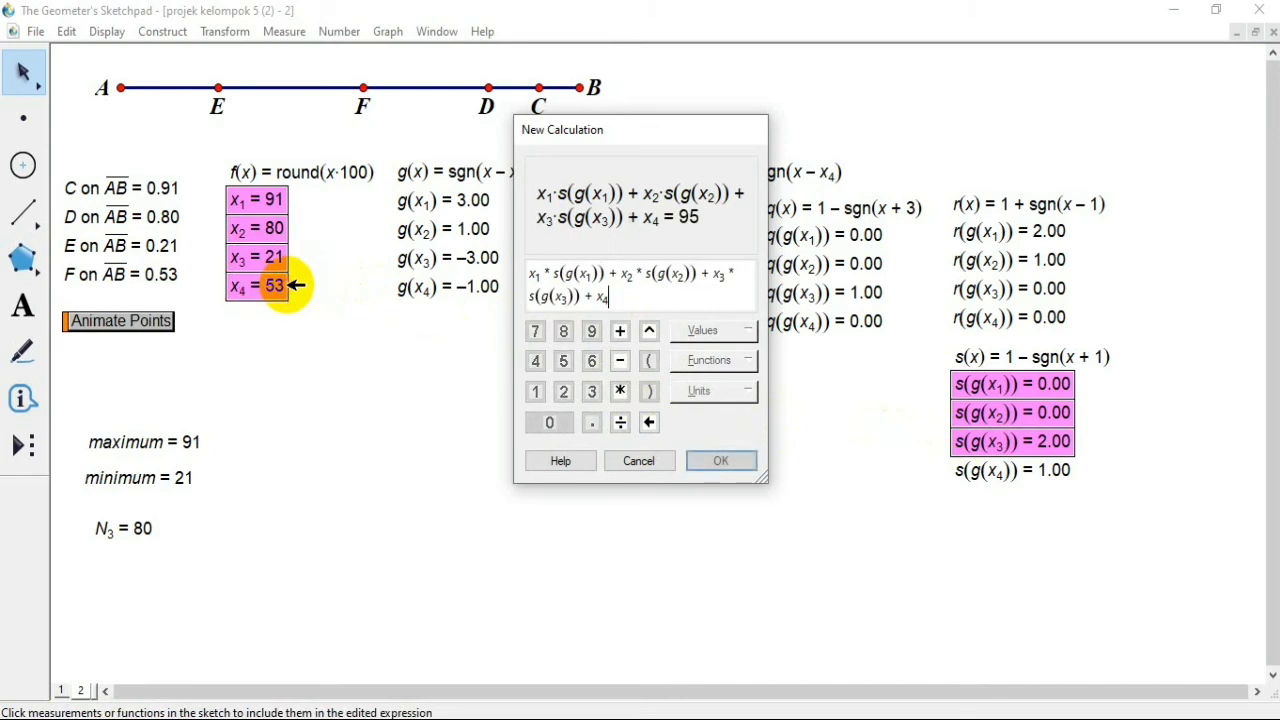
{"action": "left_click", "coordinate": [621, 392]}
{"action": "left_click", "coordinate": [980, 472]}
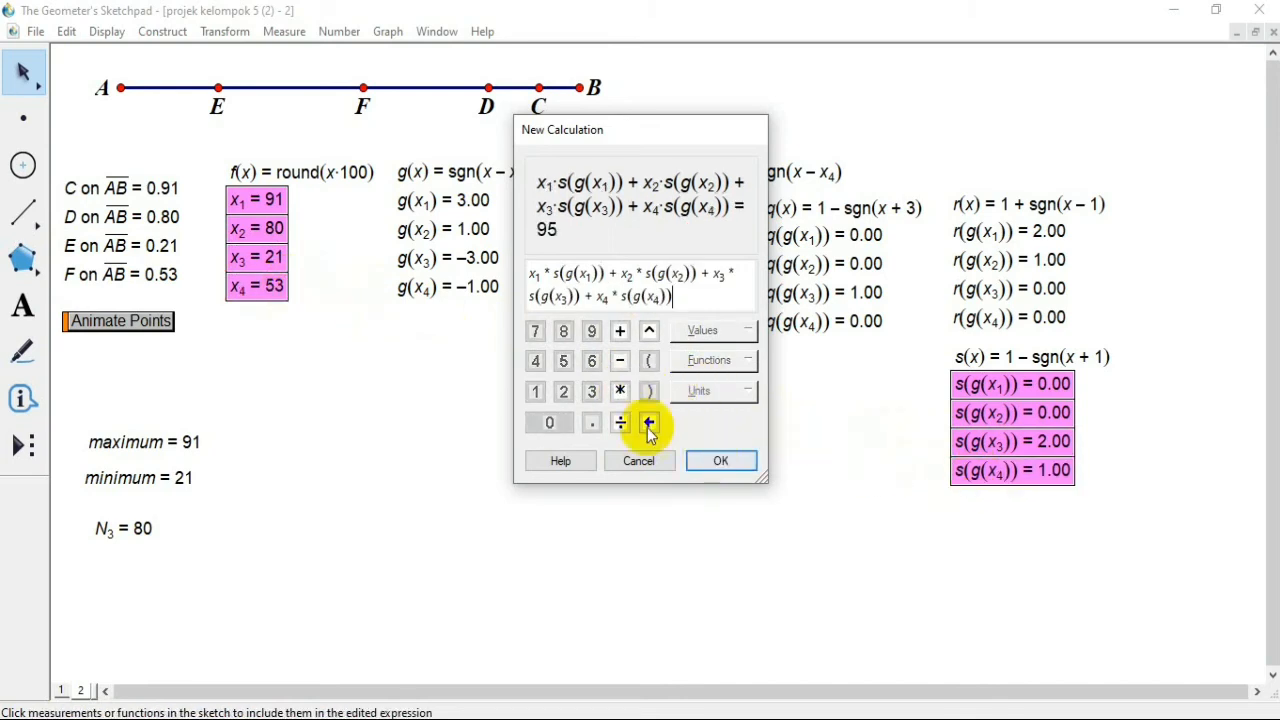
Step: Subtract 2 * minimum from the sum and complete the calculation
{"action": "left_click", "coordinate": [618, 362]}
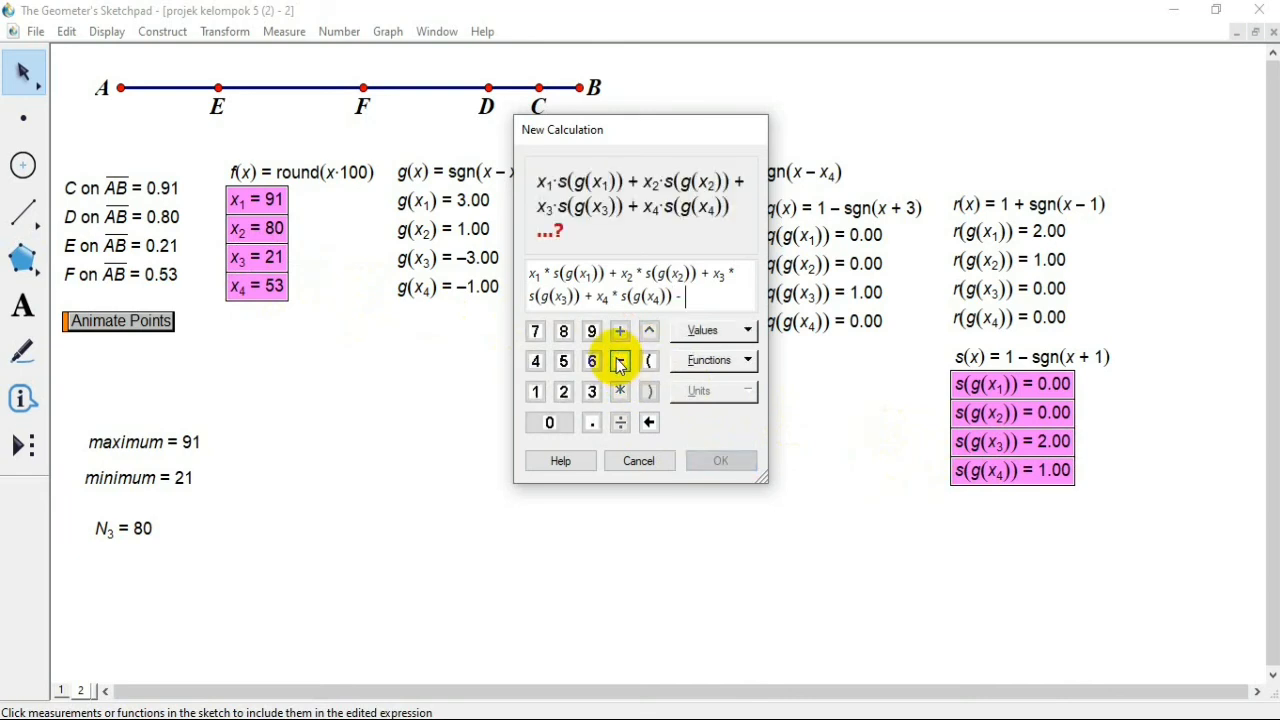
{"action": "left_click", "coordinate": [563, 393]}
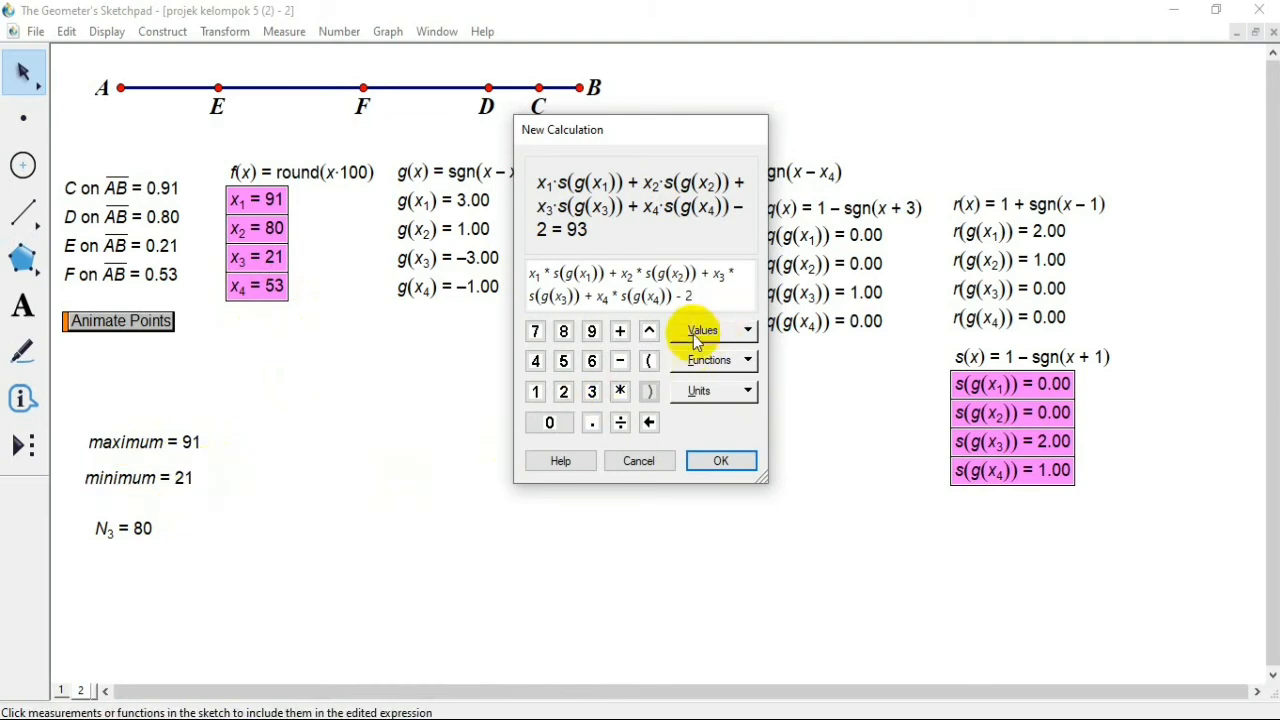
{"action": "left_click", "coordinate": [176, 481]}
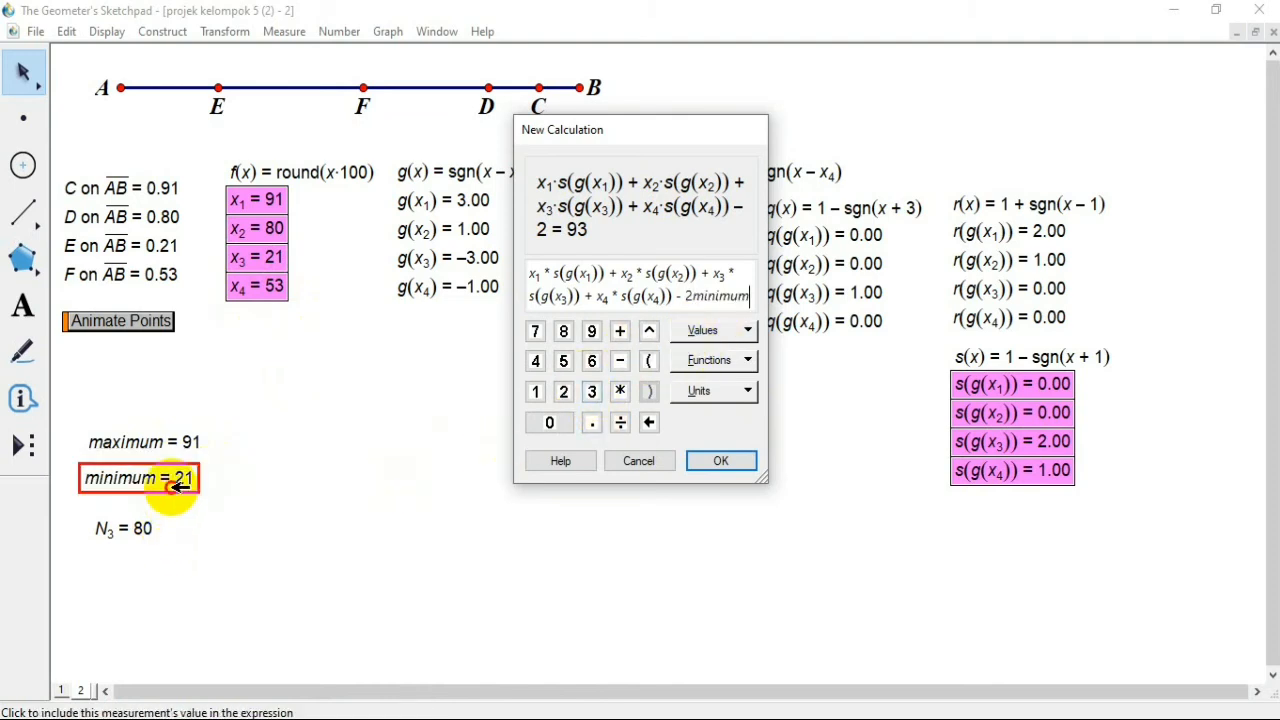
{"action": "left_click", "coordinate": [724, 463]}
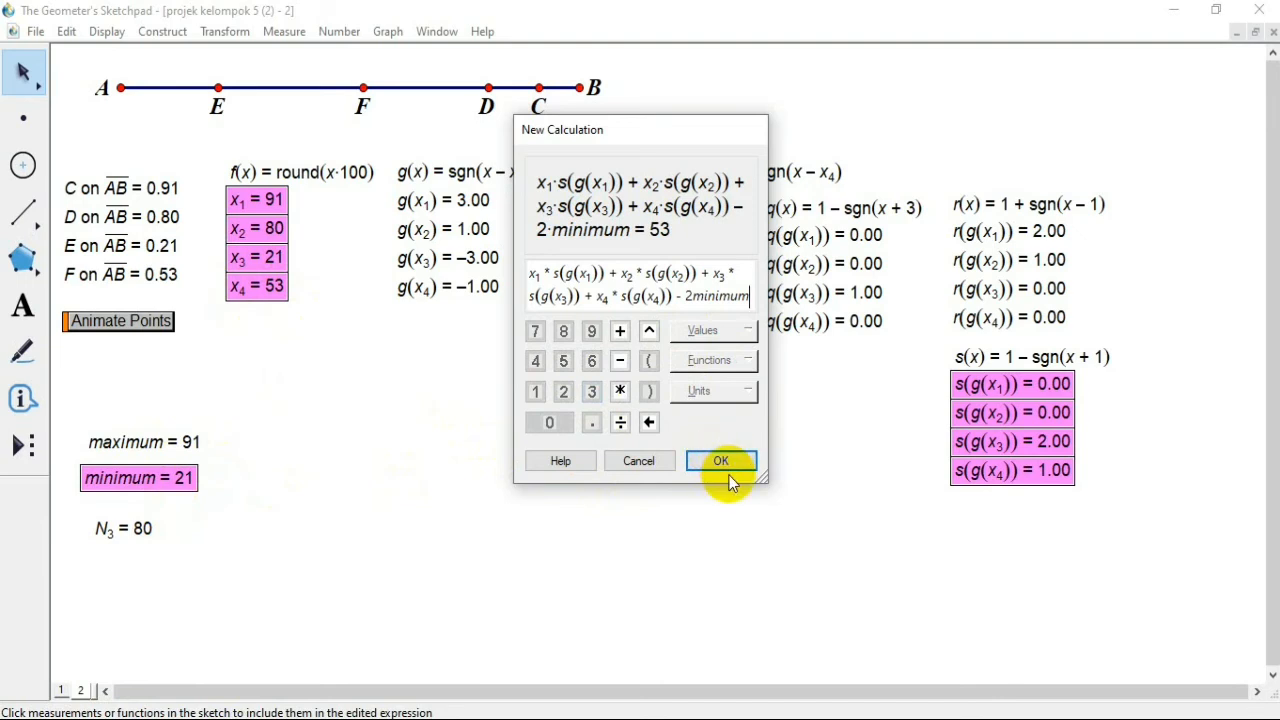
{"action": "left_click", "coordinate": [731, 468]}
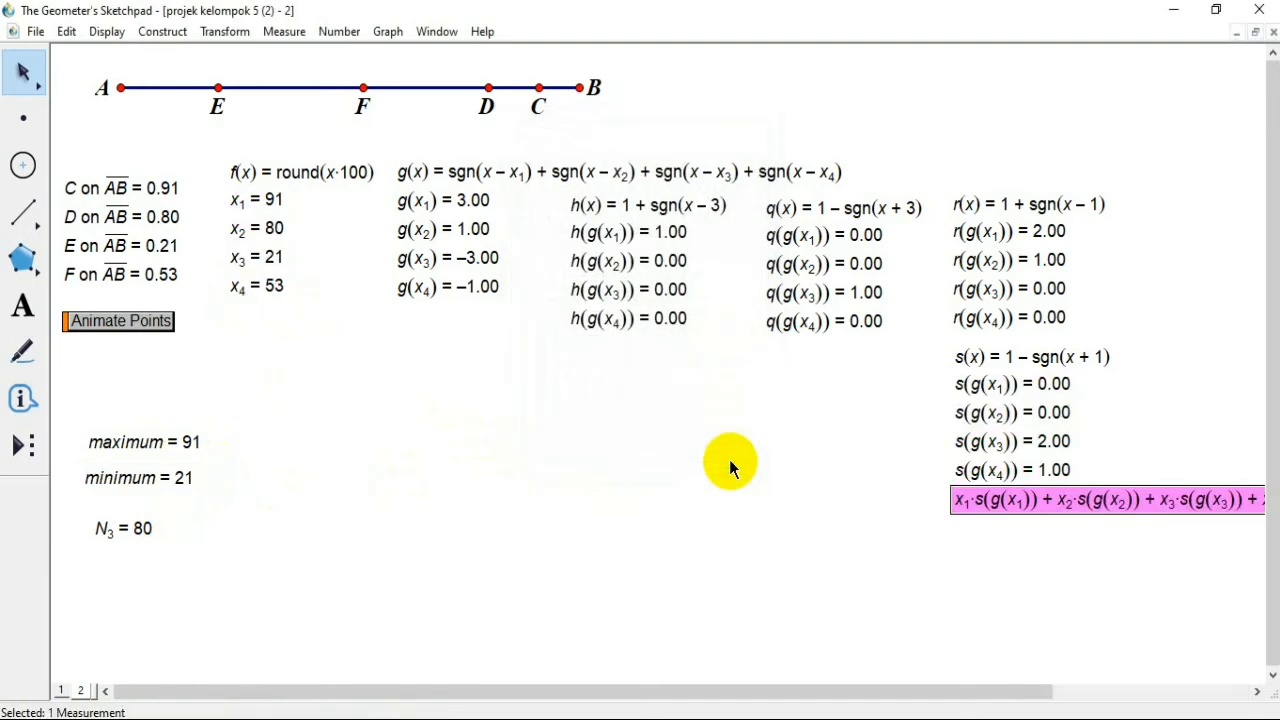
Step: Move the new calculation result below the function values so it fits in view, and label it N[2]
{"action": "left_click_drag", "start_coordinate": [1058, 527], "coordinate": [627, 513]}
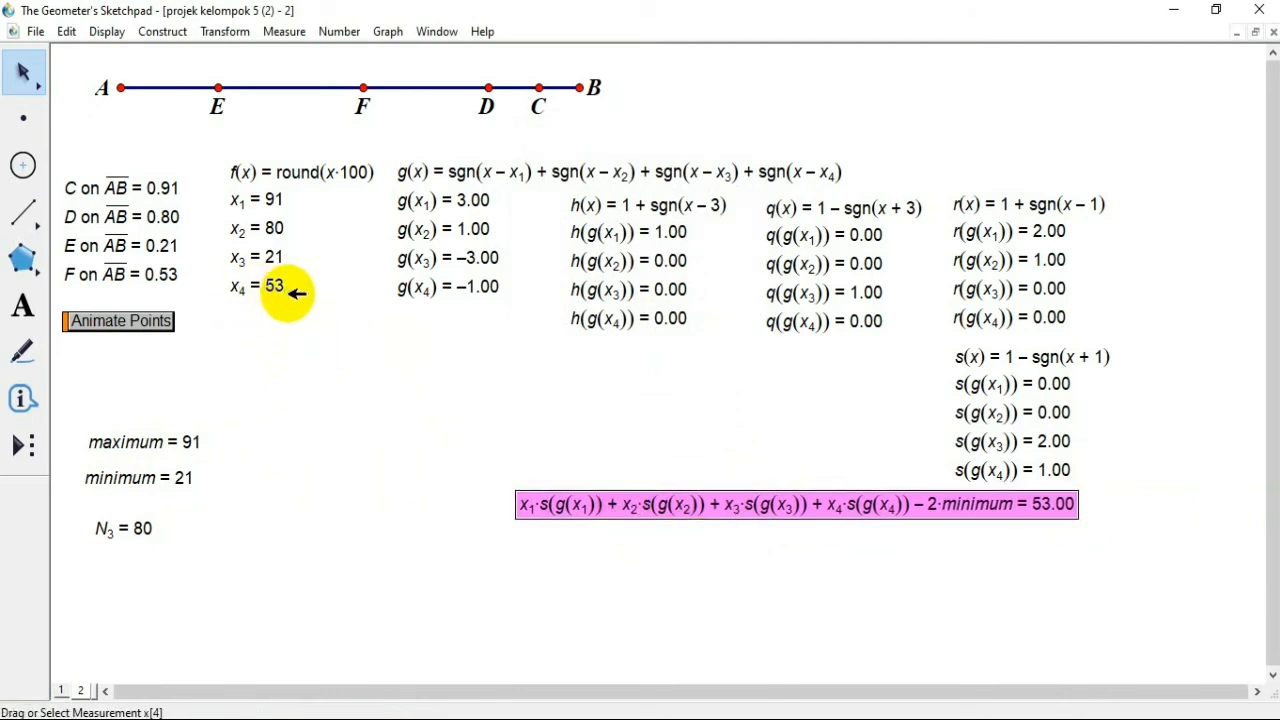
{"action": "right_click", "coordinate": [966, 519]}
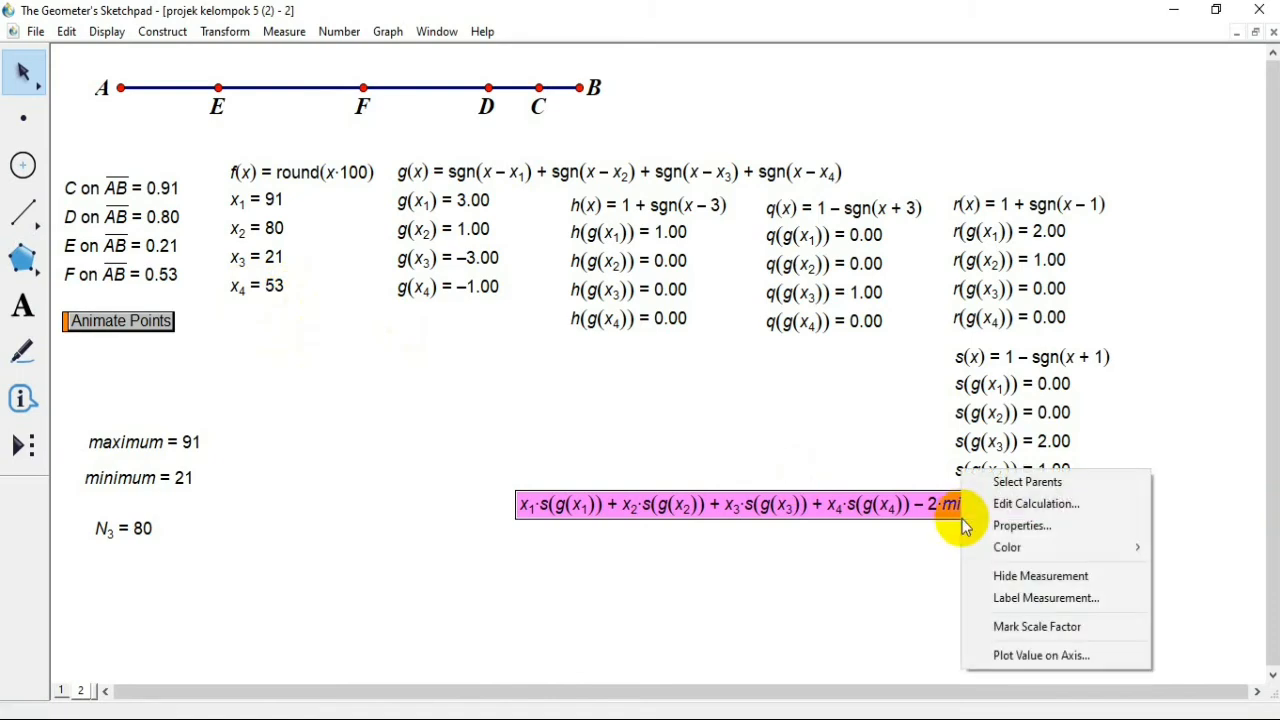
{"action": "left_click", "coordinate": [1005, 527]}
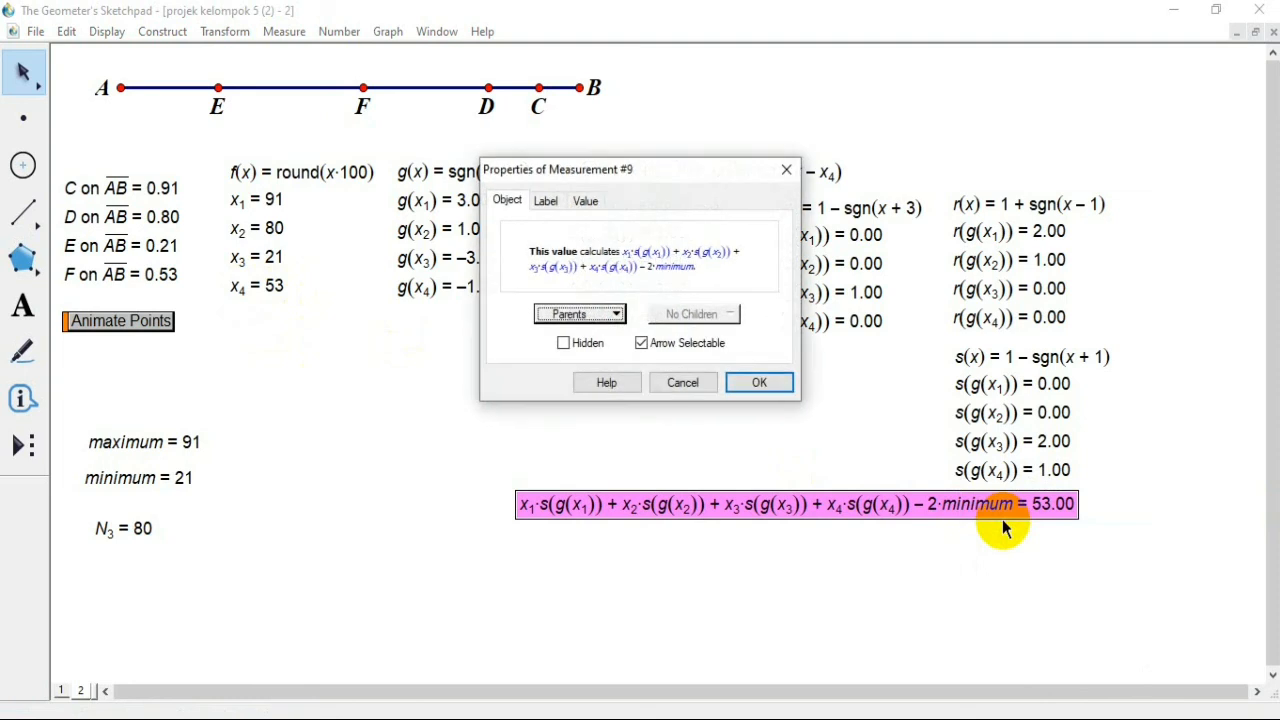
{"action": "left_click", "coordinate": [545, 201]}
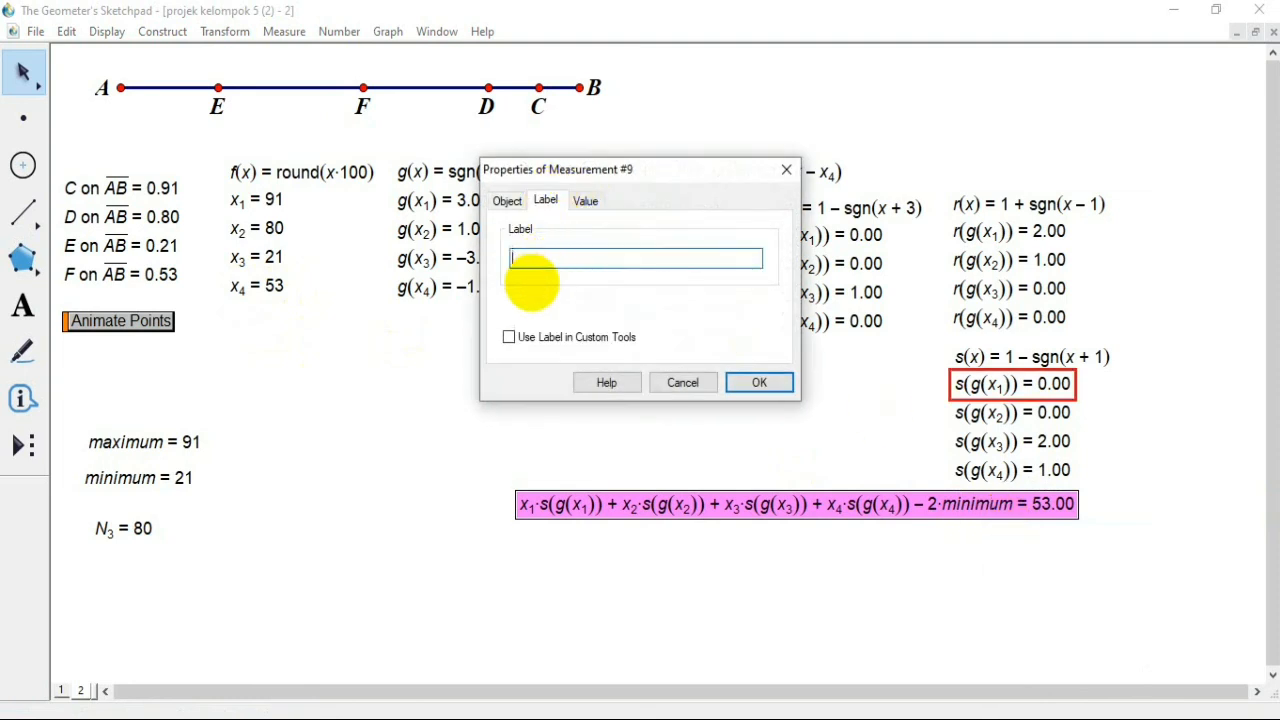
{"action": "type", "text": "N[2"}
{"action": "left_click", "coordinate": [777, 385]}
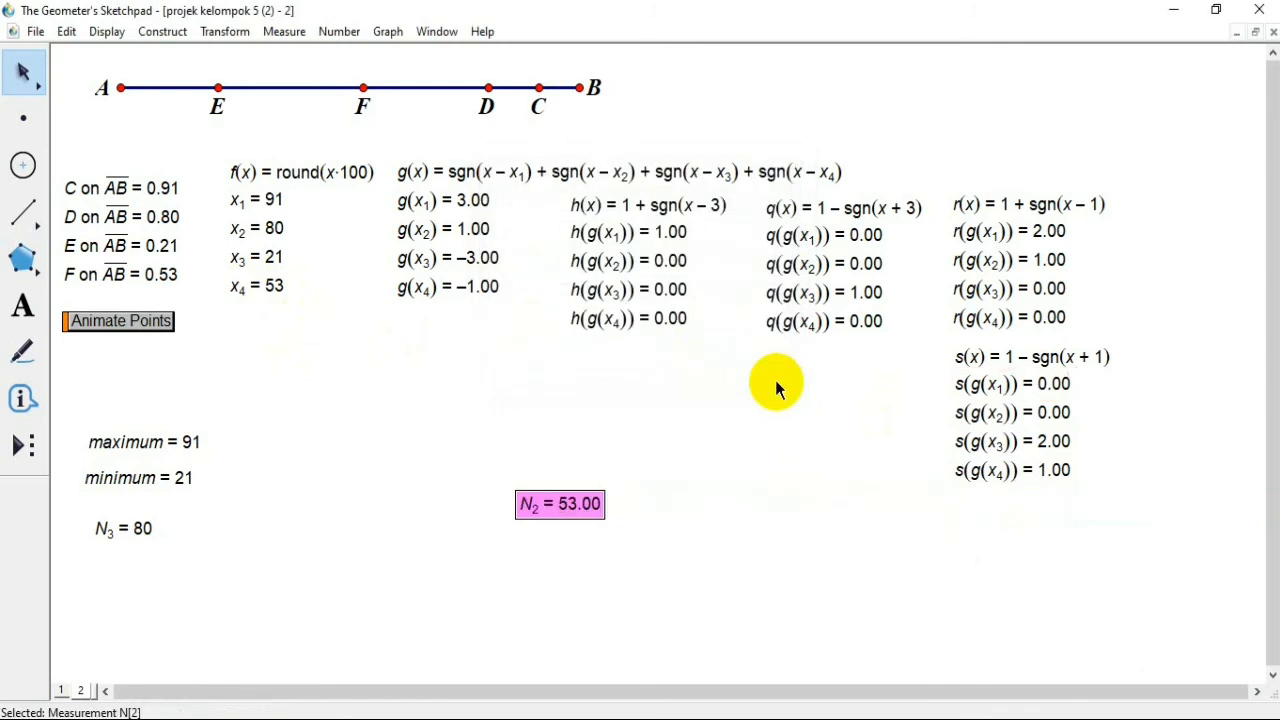
Step: Set the display precision of the N2 measurement to units
{"action": "right_click", "coordinate": [590, 503]}
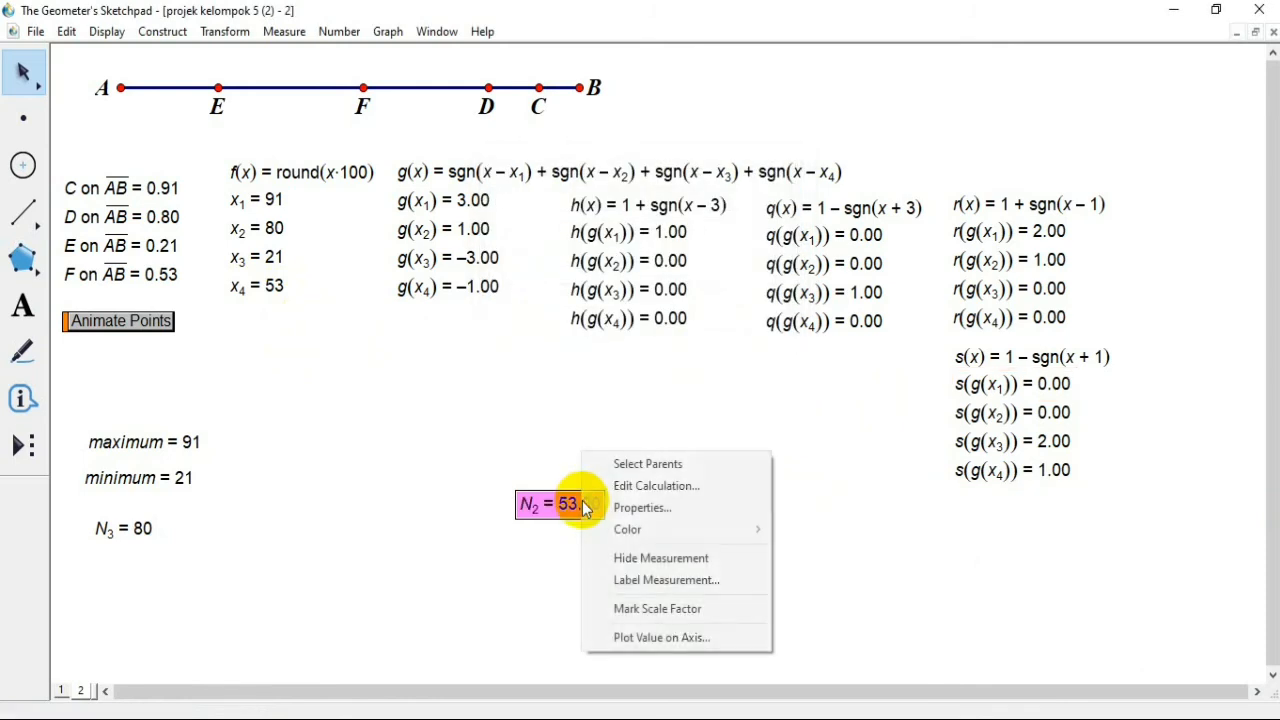
{"action": "left_click", "coordinate": [646, 507]}
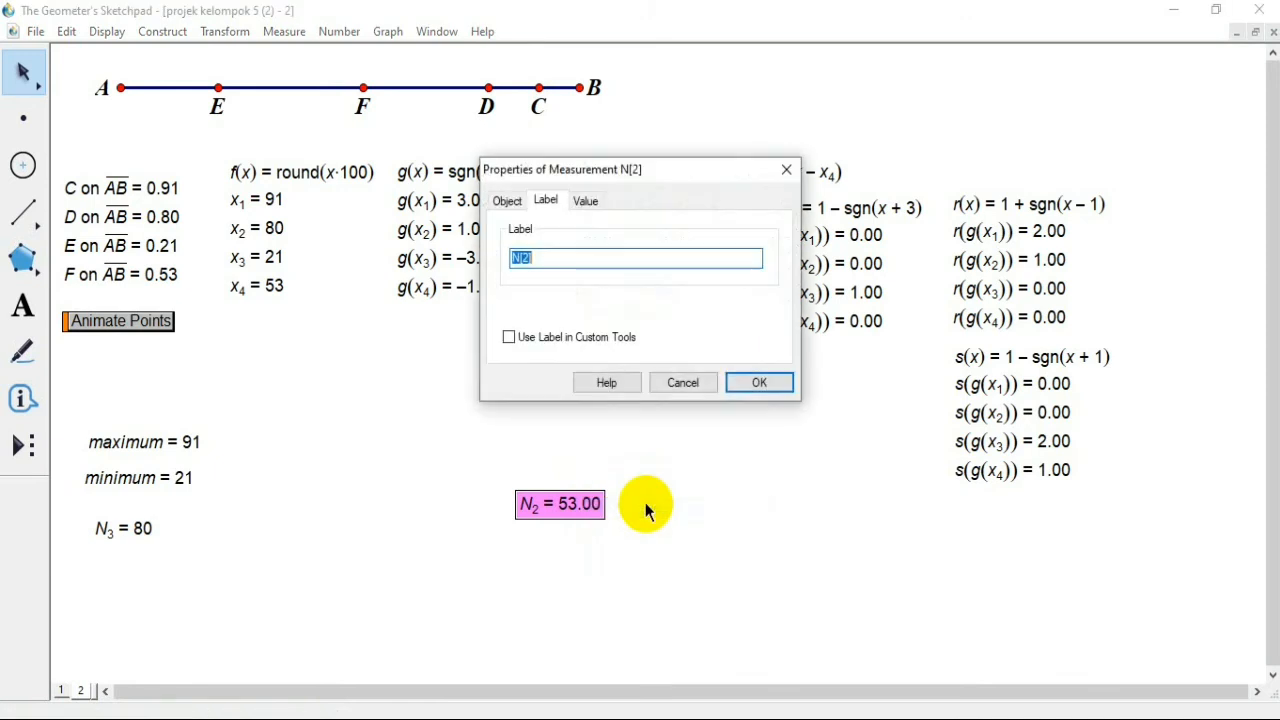
{"action": "left_click", "coordinate": [588, 200]}
{"action": "left_click", "coordinate": [707, 247]}
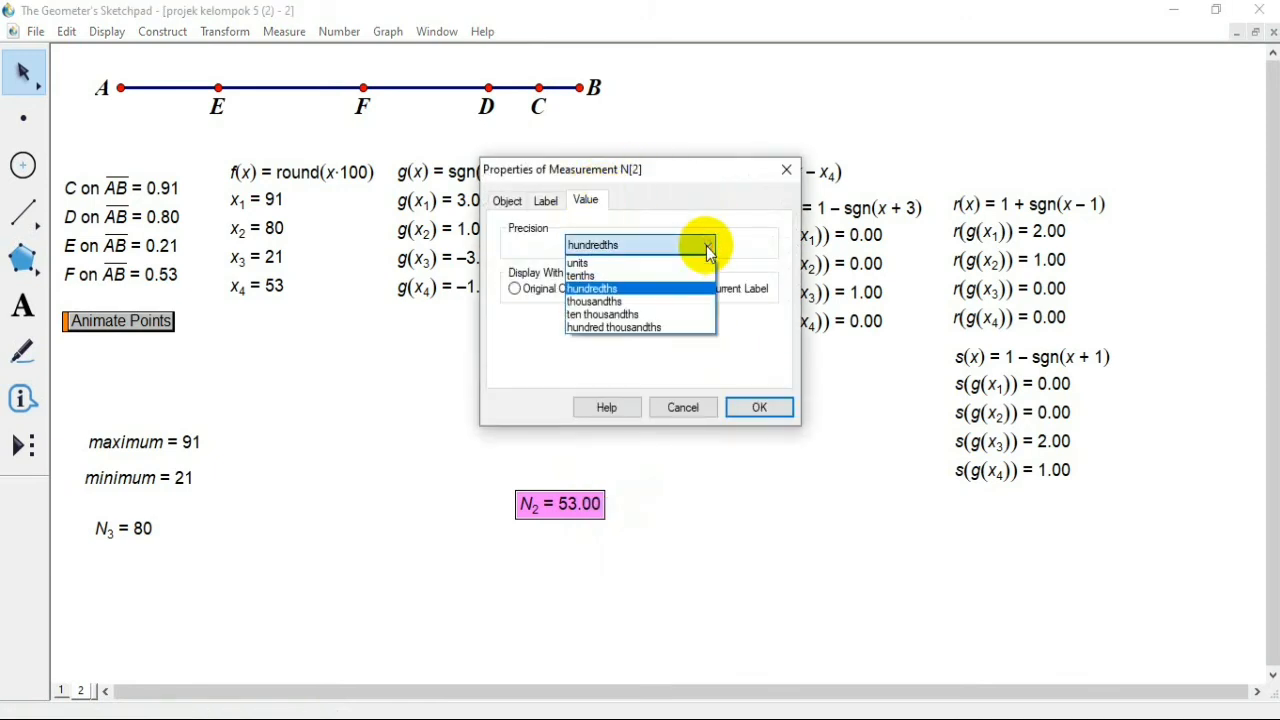
{"action": "left_click", "coordinate": [647, 264]}
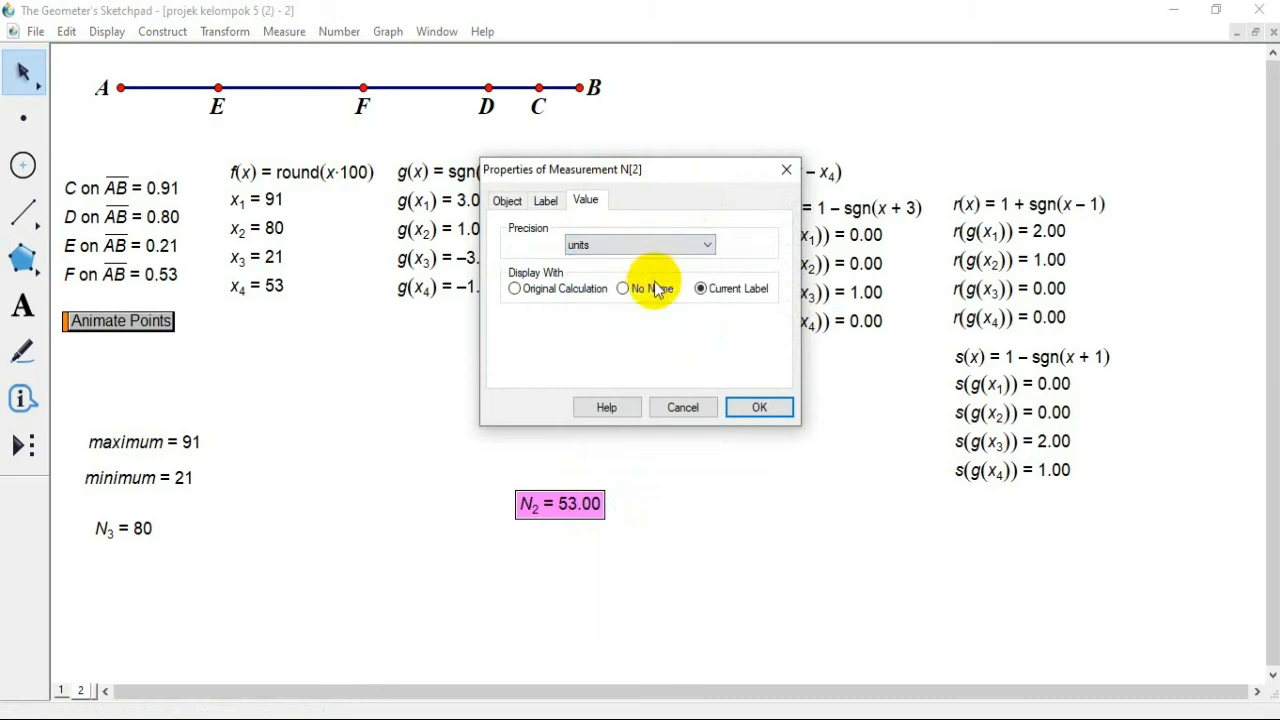
{"action": "left_click", "coordinate": [760, 410]}
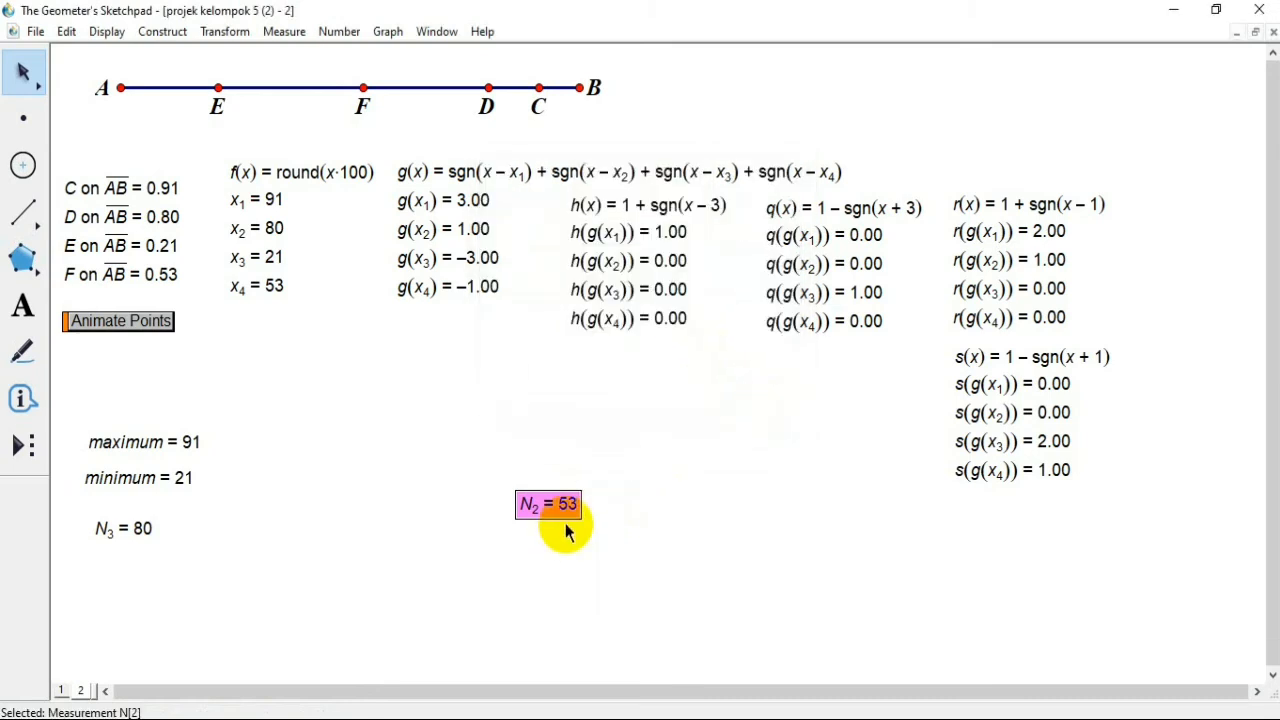
Step: Move the N2 measurement beside N3 and place the minimum measurement below them
{"action": "left_click_drag", "start_coordinate": [560, 526], "coordinate": [236, 554]}
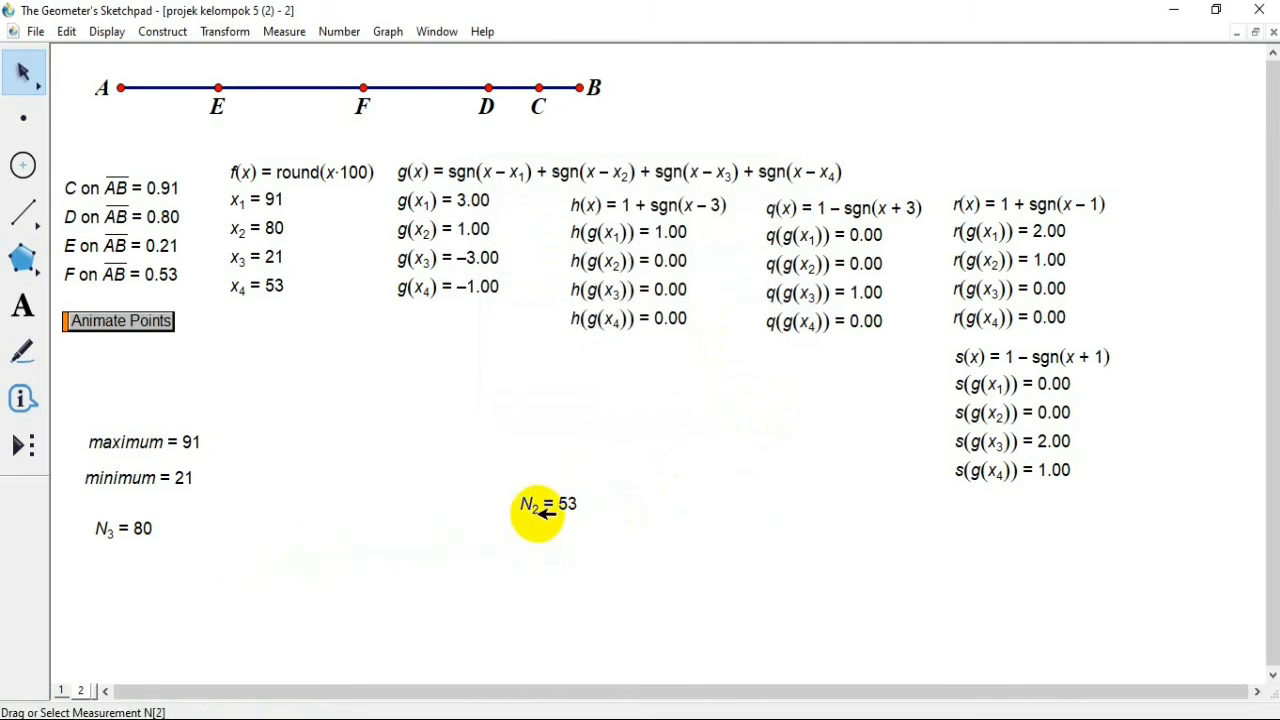
{"action": "left_click_drag", "start_coordinate": [538, 511], "coordinate": [166, 623]}
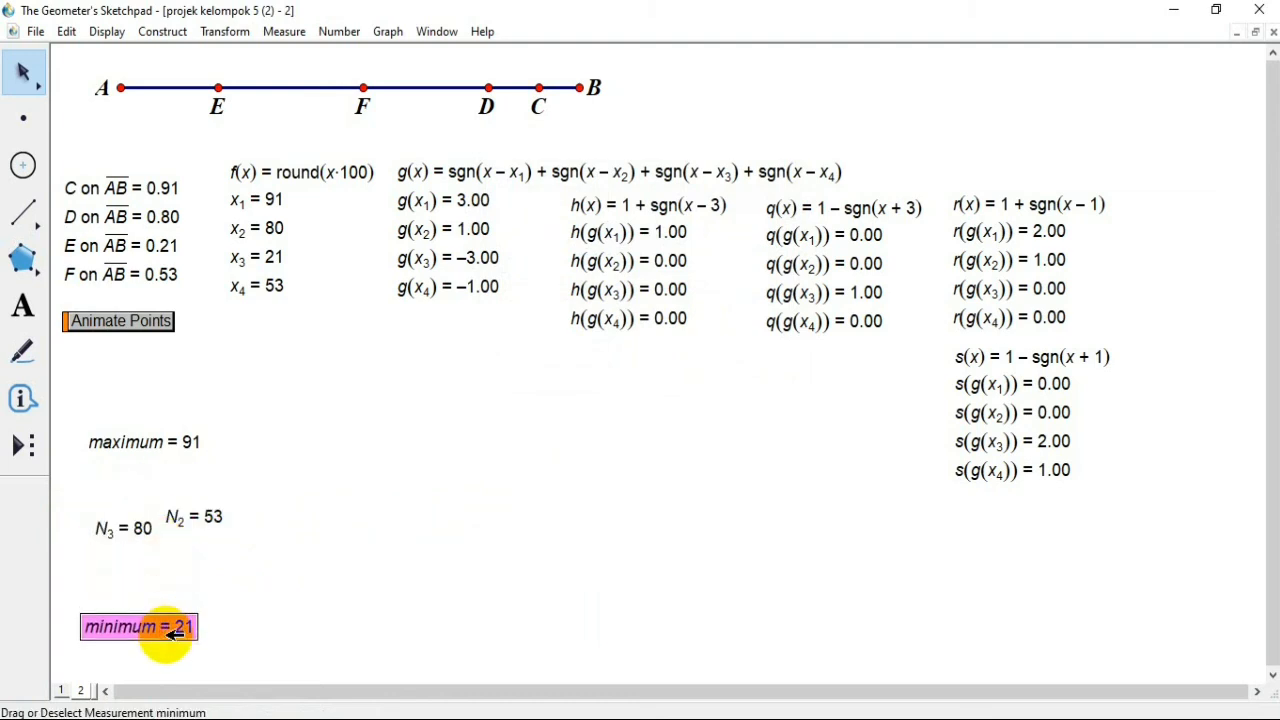